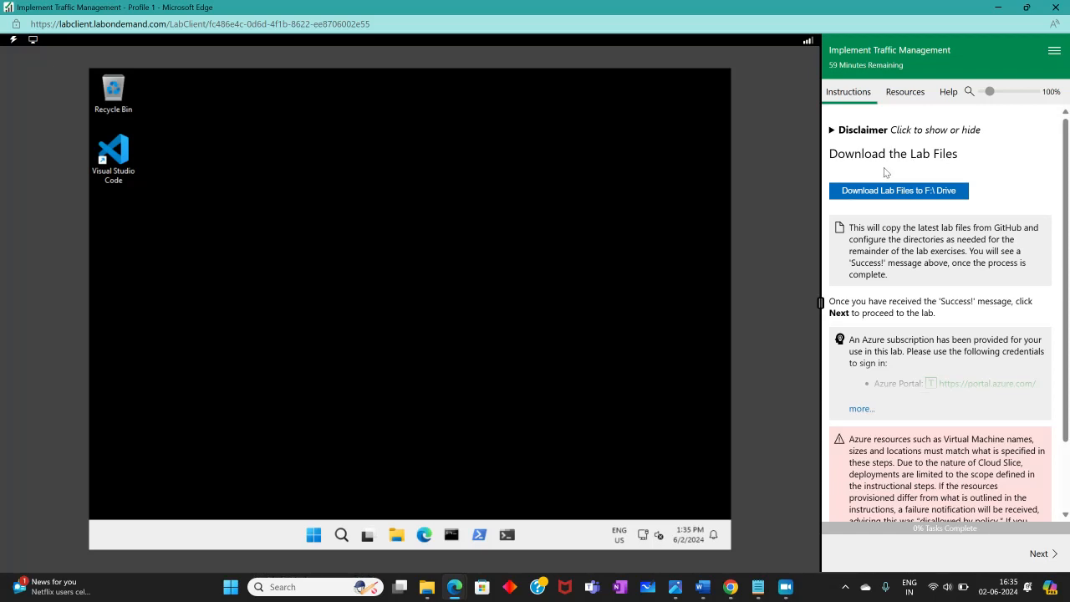
pyautogui.click(887, 189)
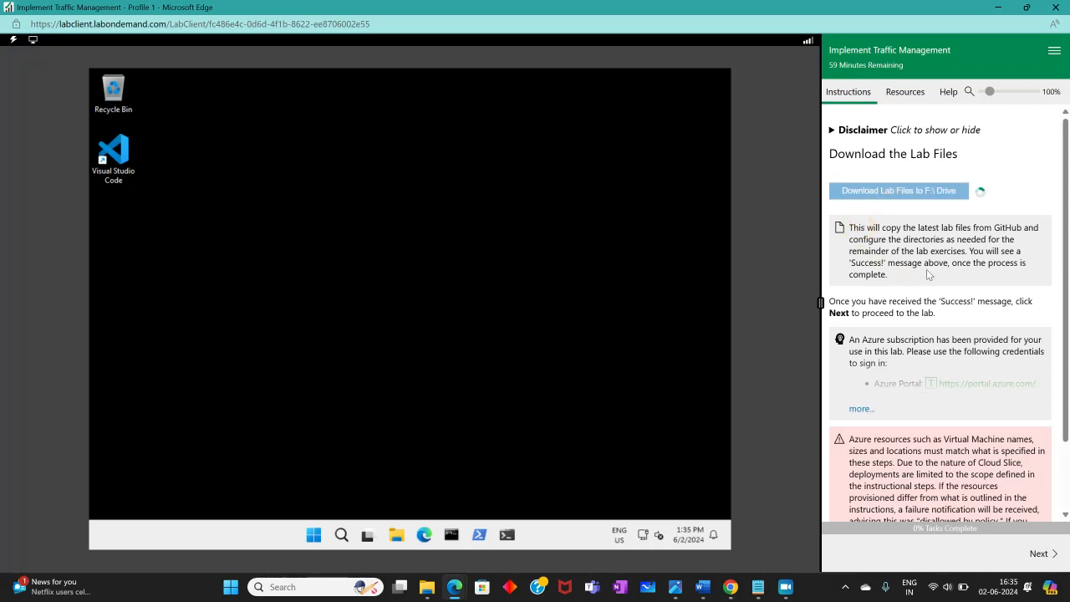
pyautogui.click(427, 536)
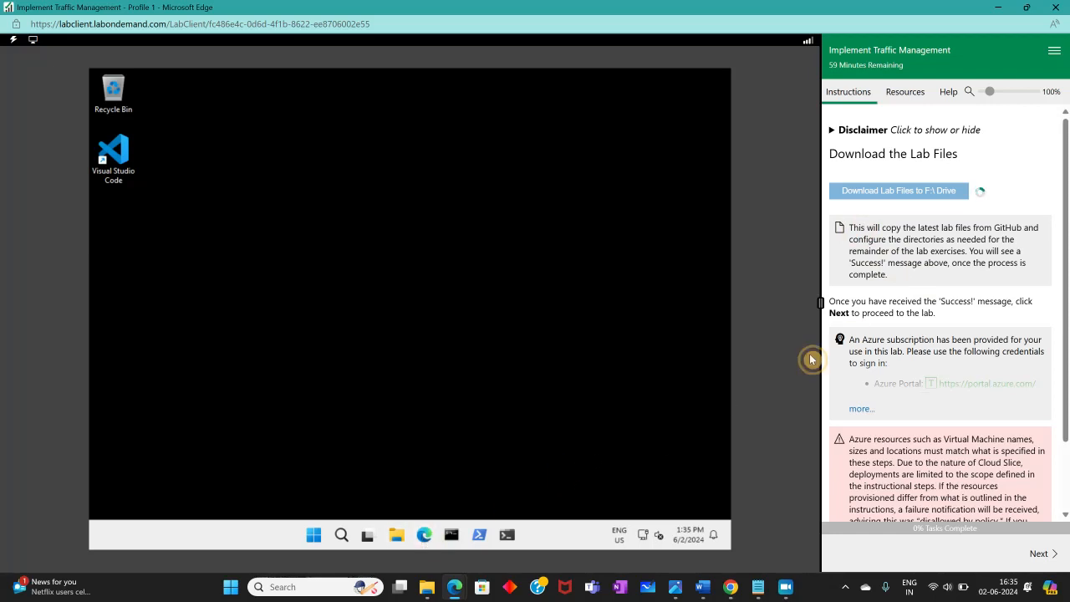
pyautogui.click(860, 410)
pyautogui.scroll(-3, 954, 317)
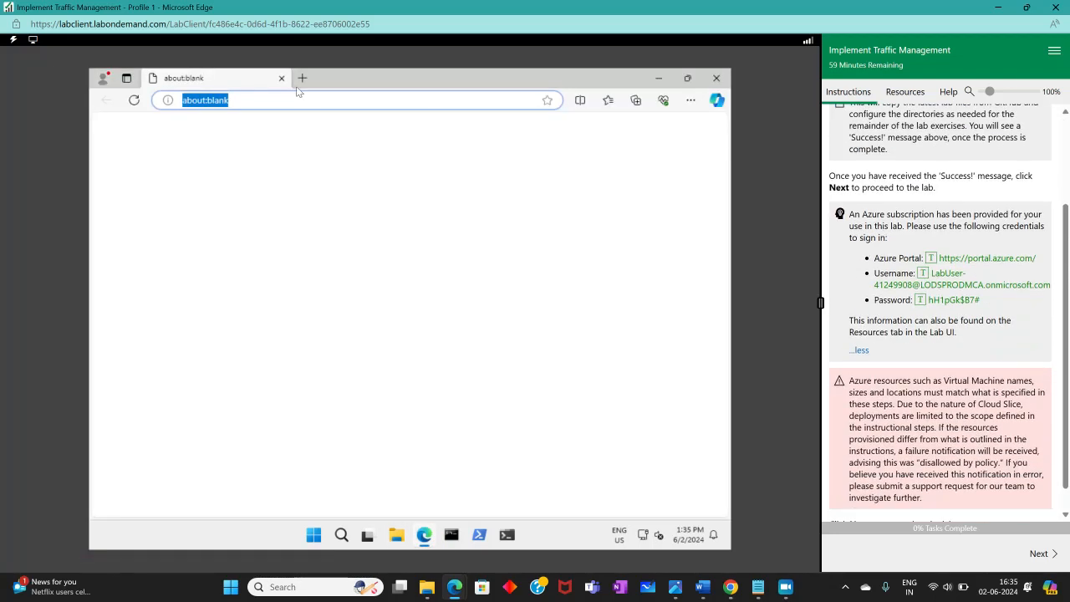
pyautogui.click(987, 257)
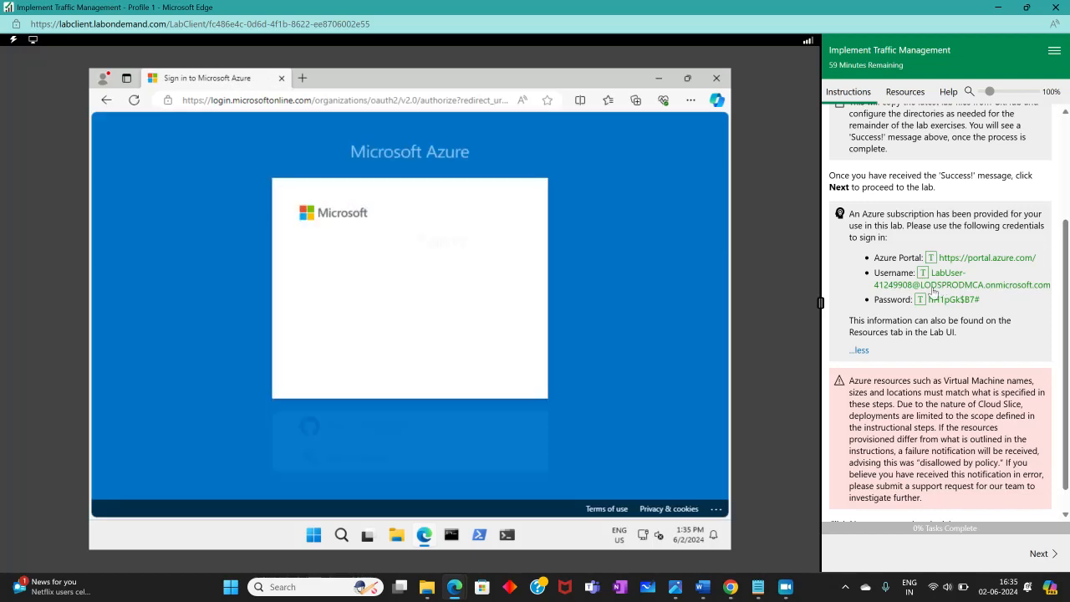
# Sign in to Azure with the lab username and account password, declining to save the password and choosing to stay signed in
pyautogui.click(939, 286)
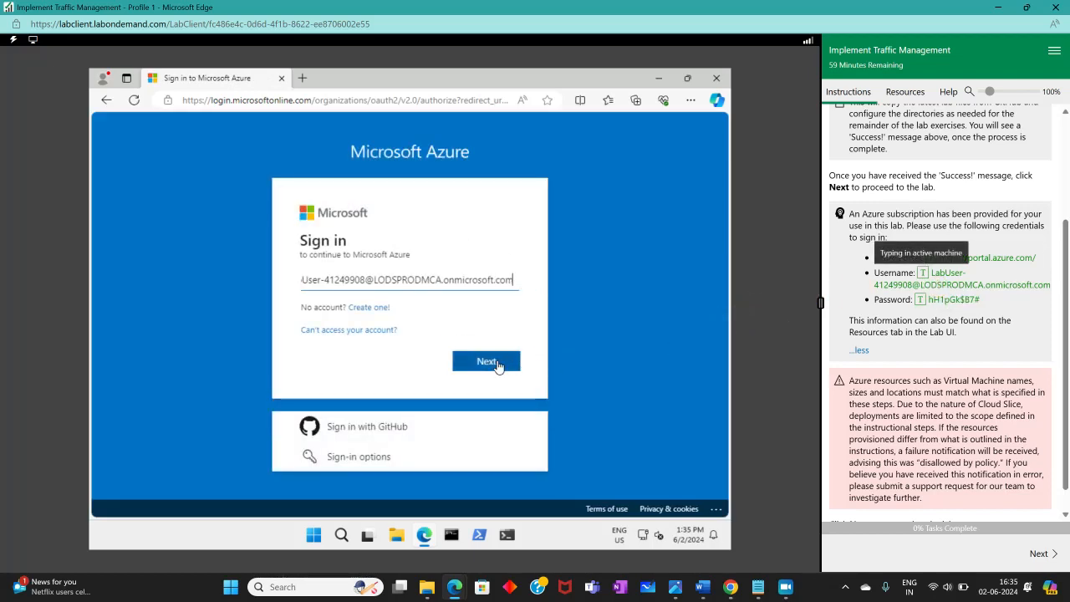
pyautogui.click(954, 299)
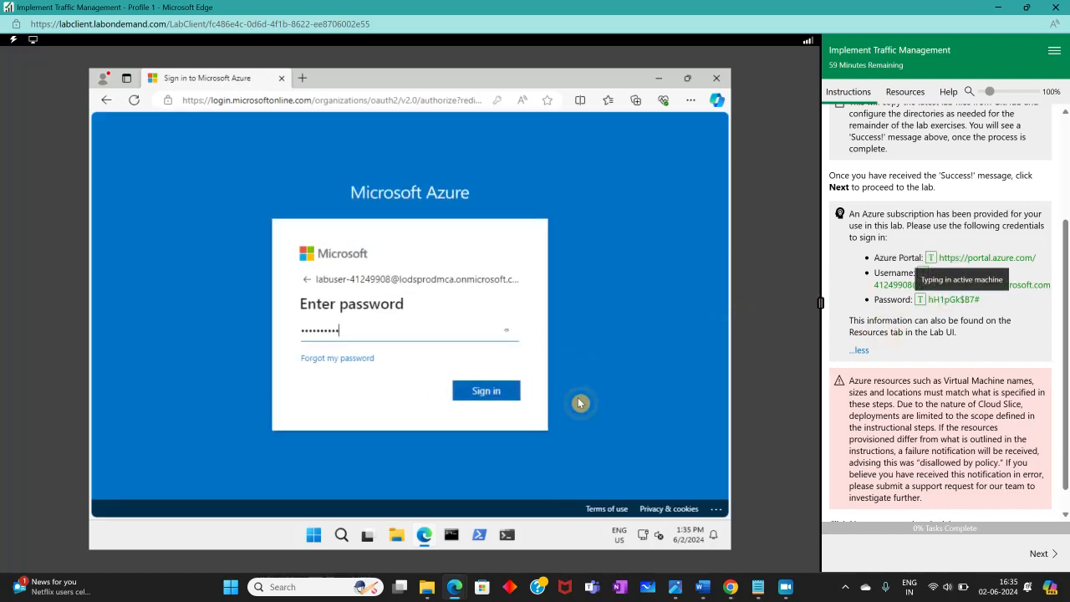
pyautogui.click(512, 402)
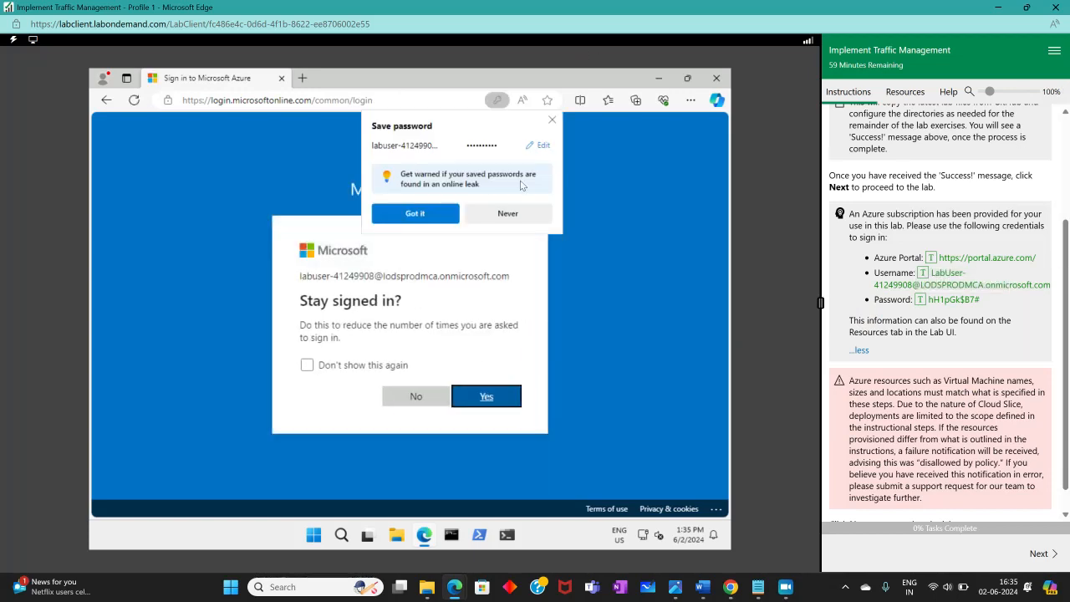
pyautogui.click(497, 214)
pyautogui.scroll(2, 1011, 335)
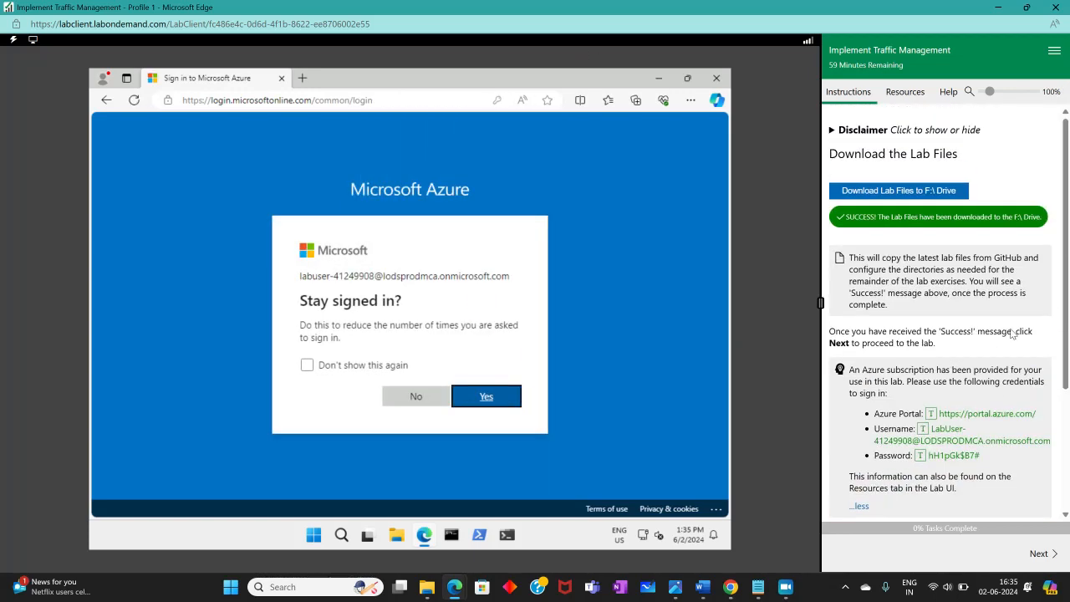
pyautogui.click(482, 407)
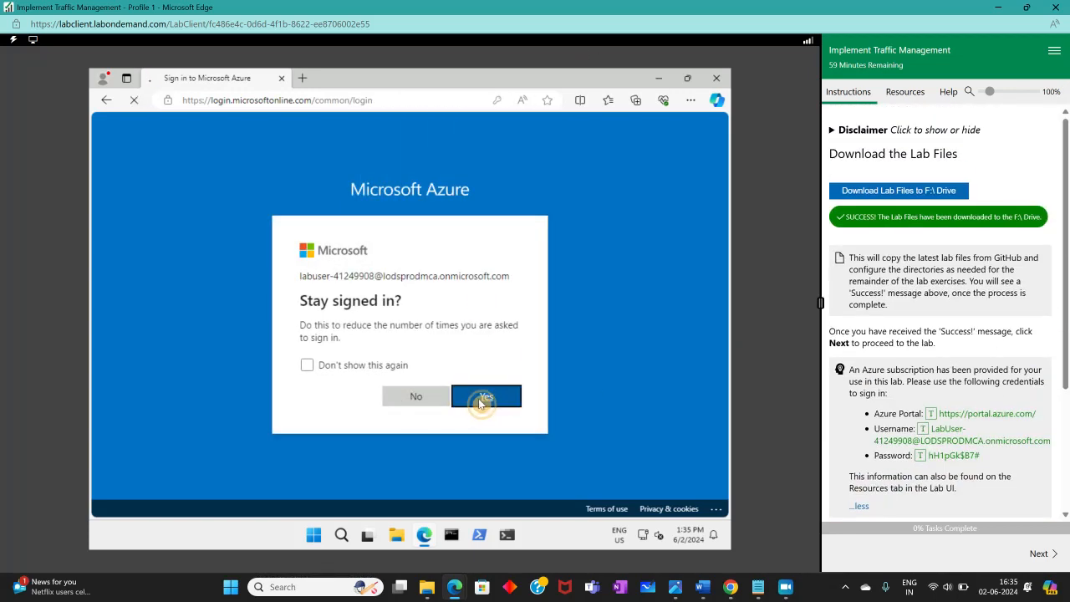
# Dismiss the Azure welcome tour and usage tip, and advance the lab instructions to the Lab 06 page
pyautogui.click(257, 233)
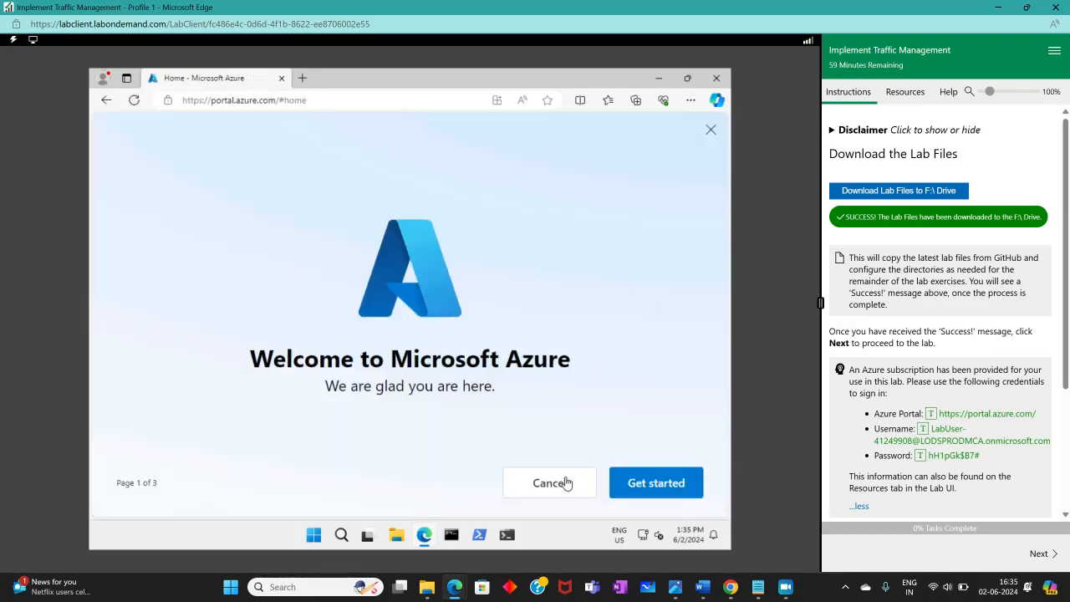
pyautogui.click(547, 483)
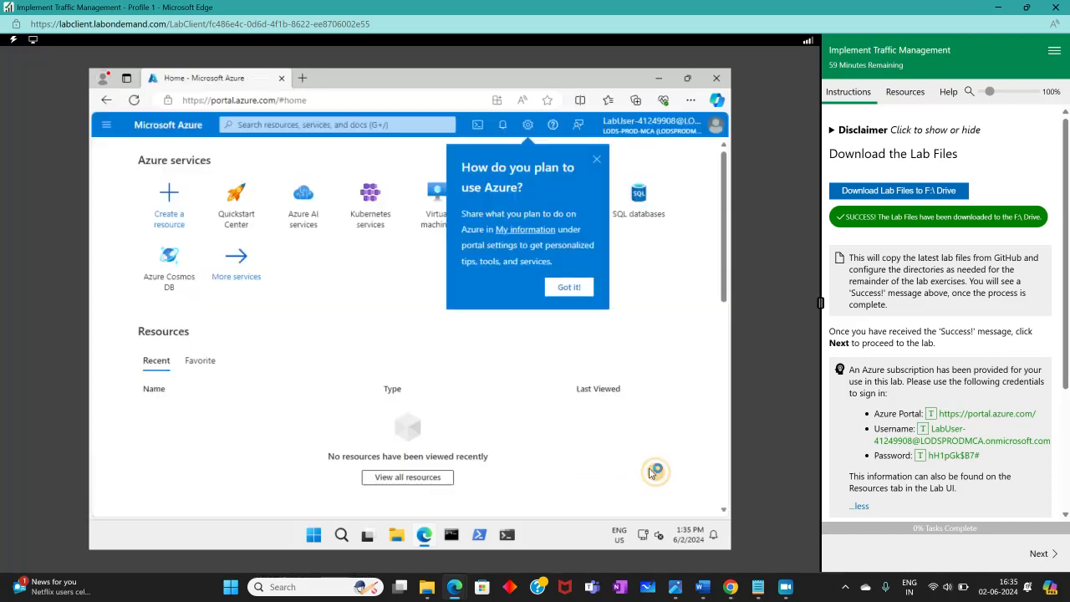
pyautogui.scroll(-2, 859, 402)
pyautogui.click(1040, 554)
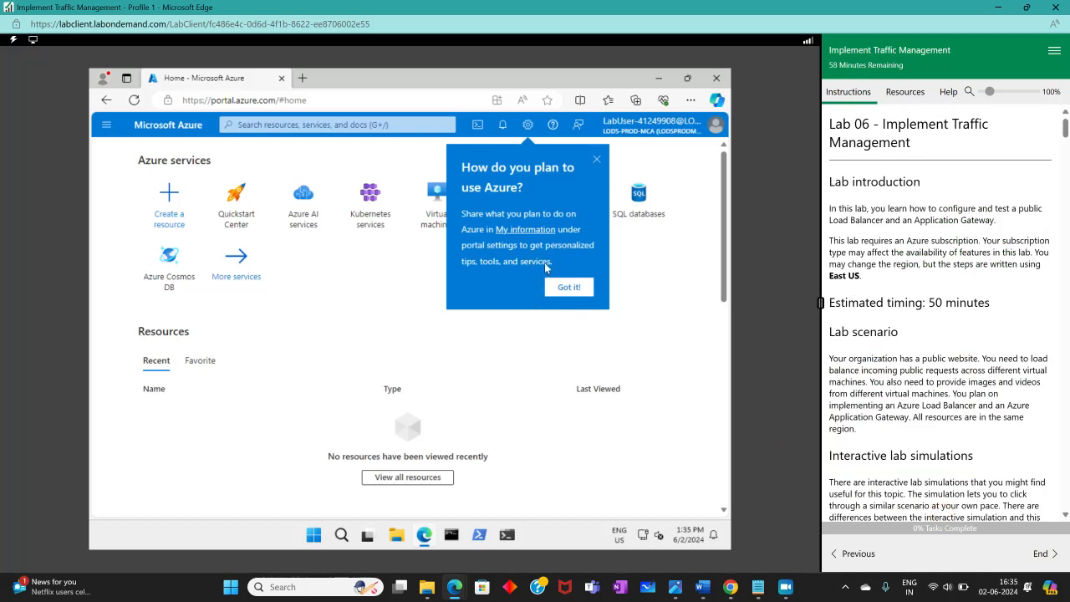
pyautogui.click(564, 290)
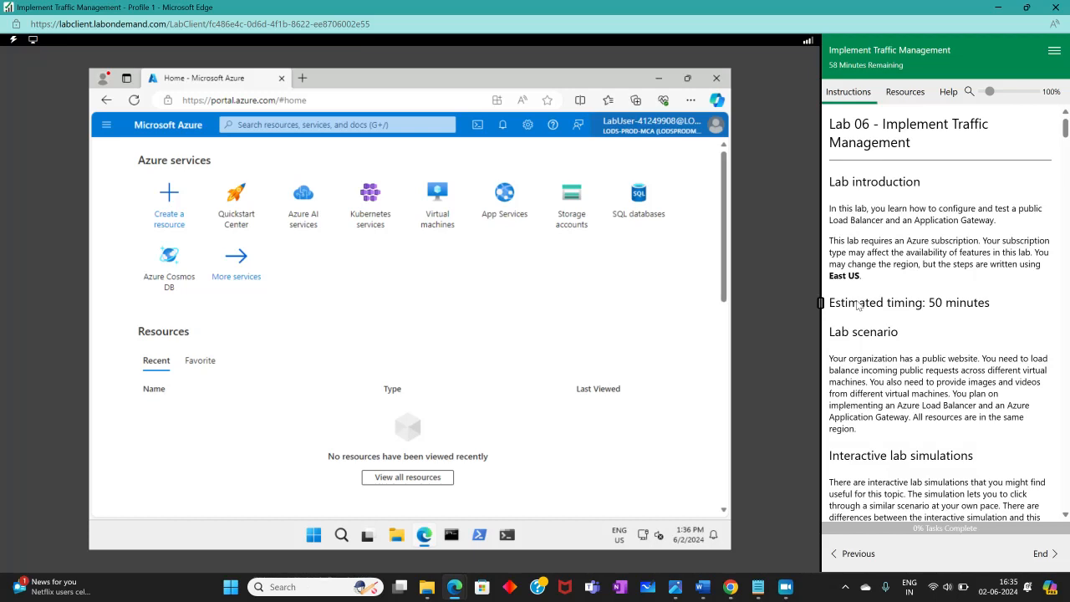
# Go through the lab introduction to Task 1 and mark its instructions 1 and 2 as complete
pyautogui.scroll(-3, 857, 306)
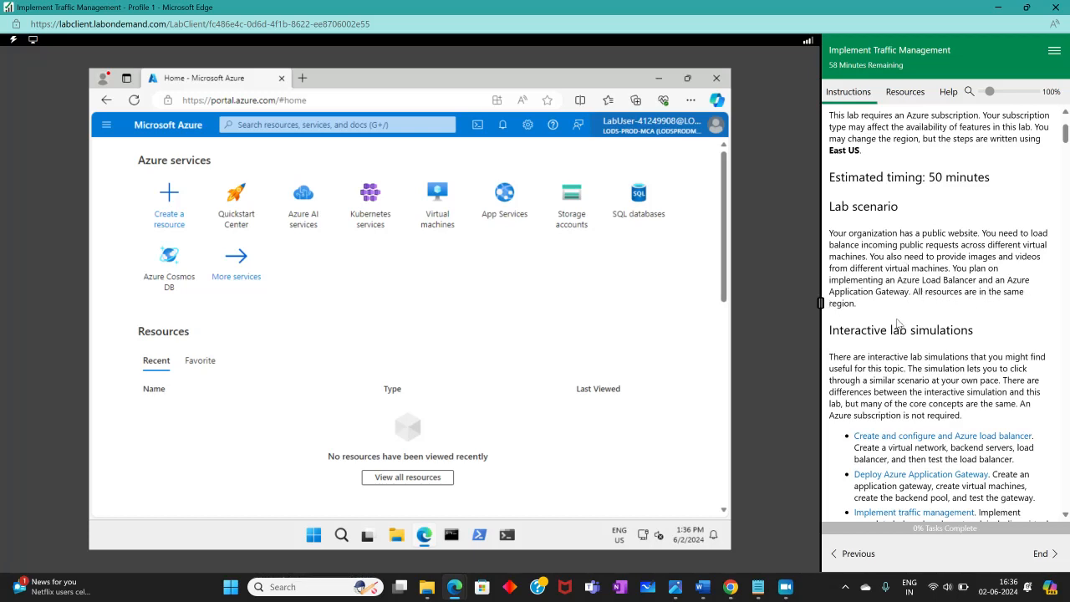
pyautogui.scroll(-10, 903, 325)
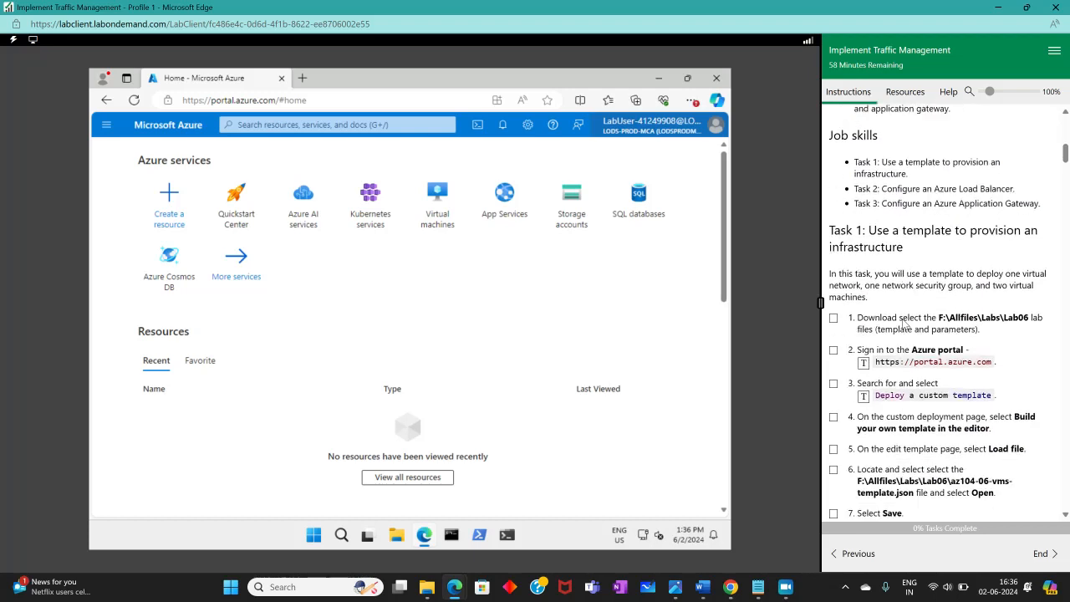
pyautogui.scroll(-1, 899, 320)
pyautogui.scroll(1, 903, 321)
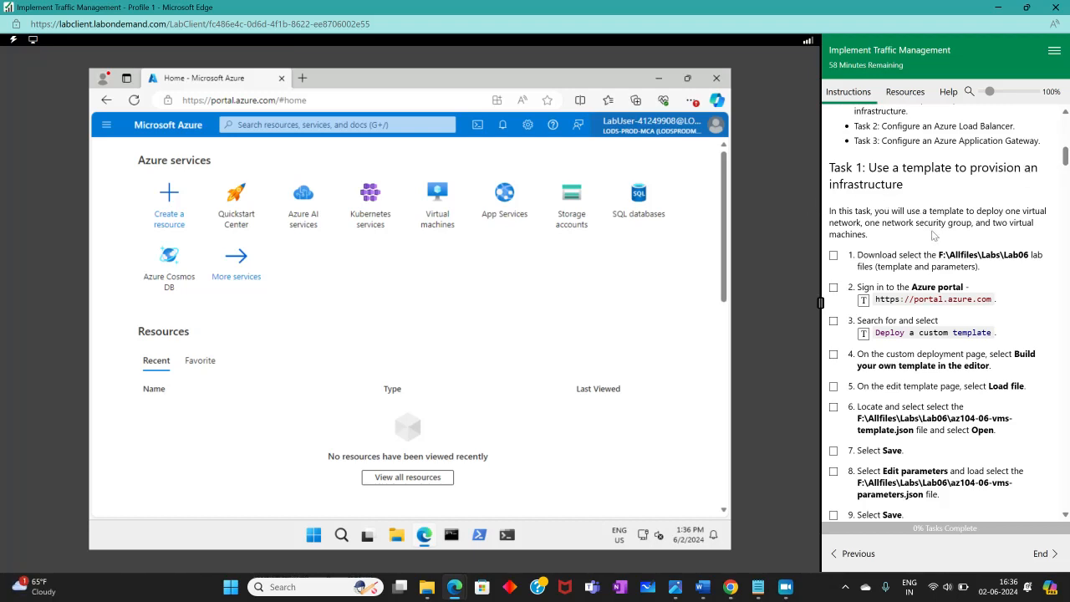
pyautogui.click(833, 256)
pyautogui.click(834, 287)
pyautogui.scroll(-2, 901, 316)
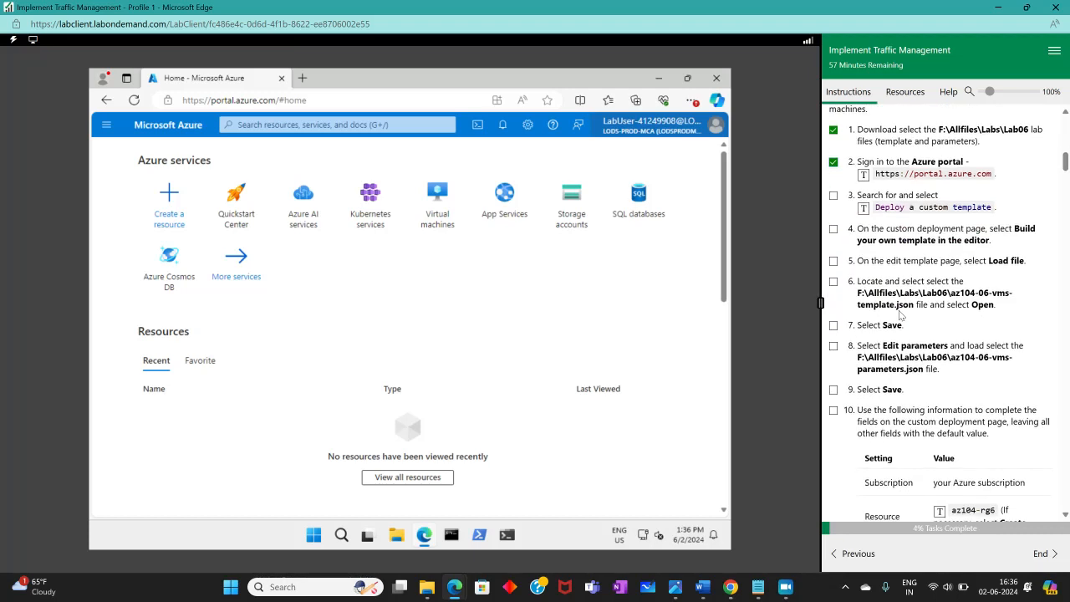
# Find the Deploy a custom template service, start building a template in the editor, and mark instructions 3 and 4 complete
pyautogui.click(323, 123)
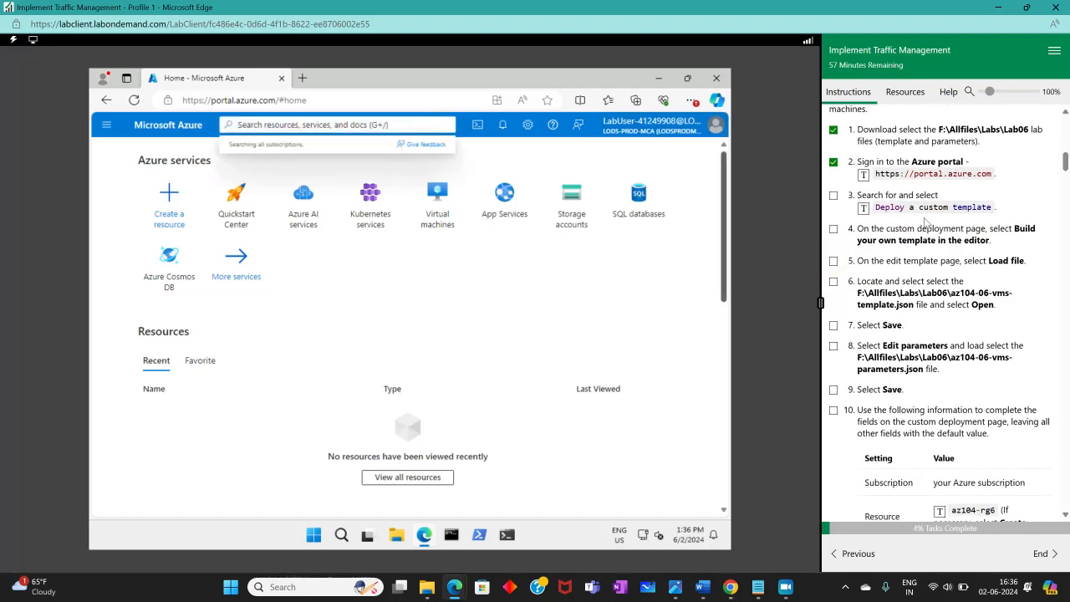
pyautogui.click(923, 207)
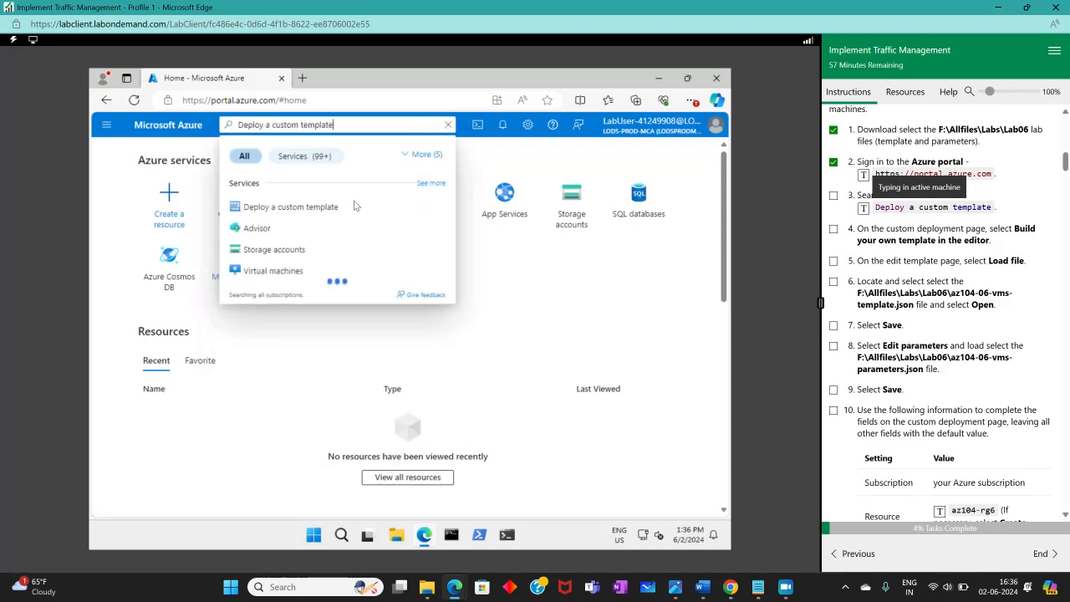
pyautogui.click(328, 216)
pyautogui.click(834, 196)
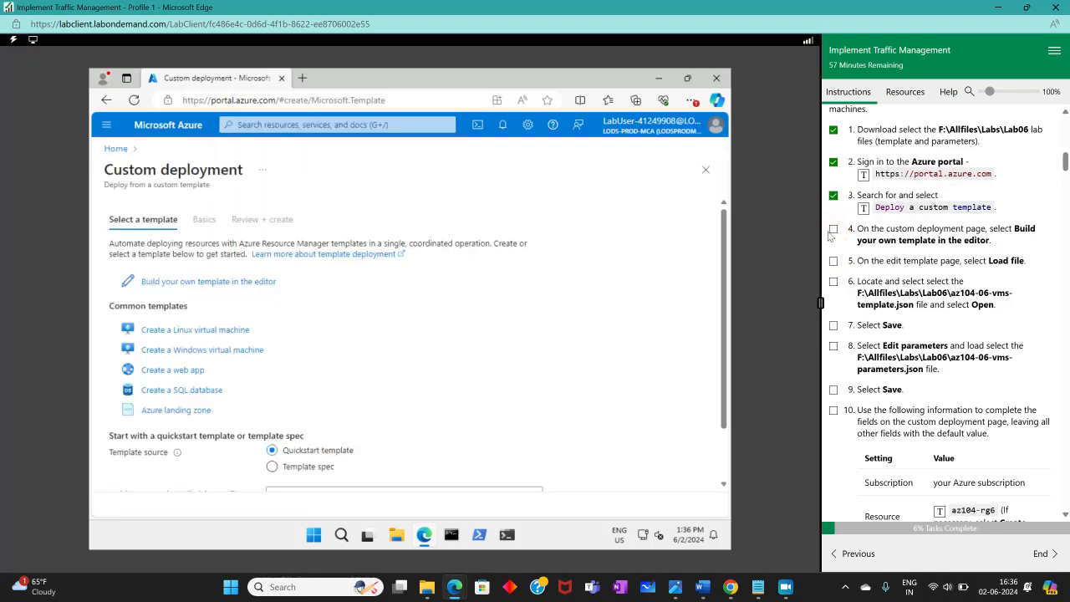
pyautogui.click(190, 283)
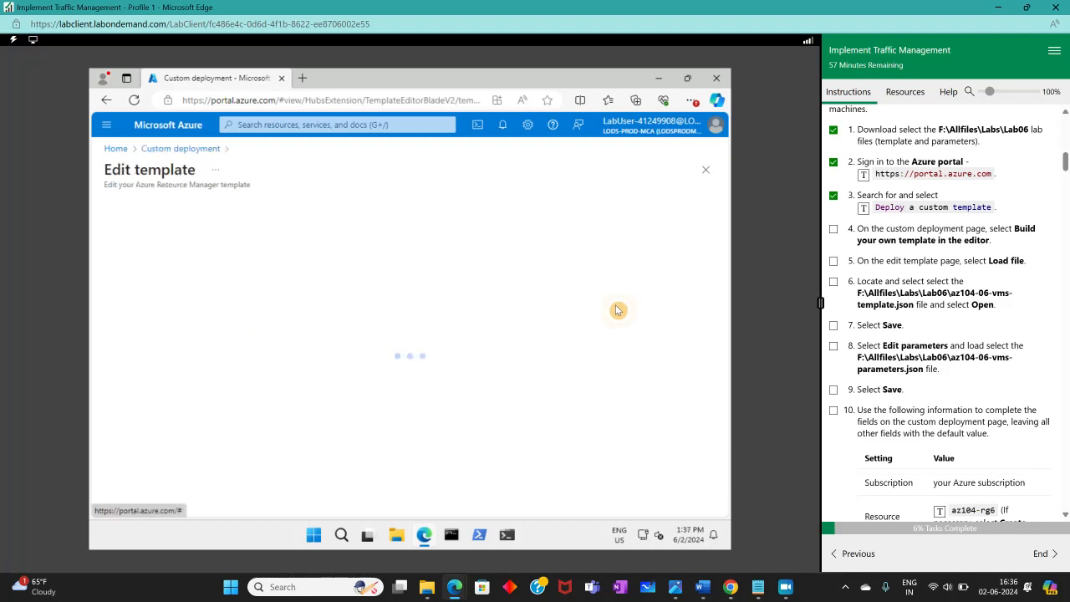
pyautogui.click(834, 228)
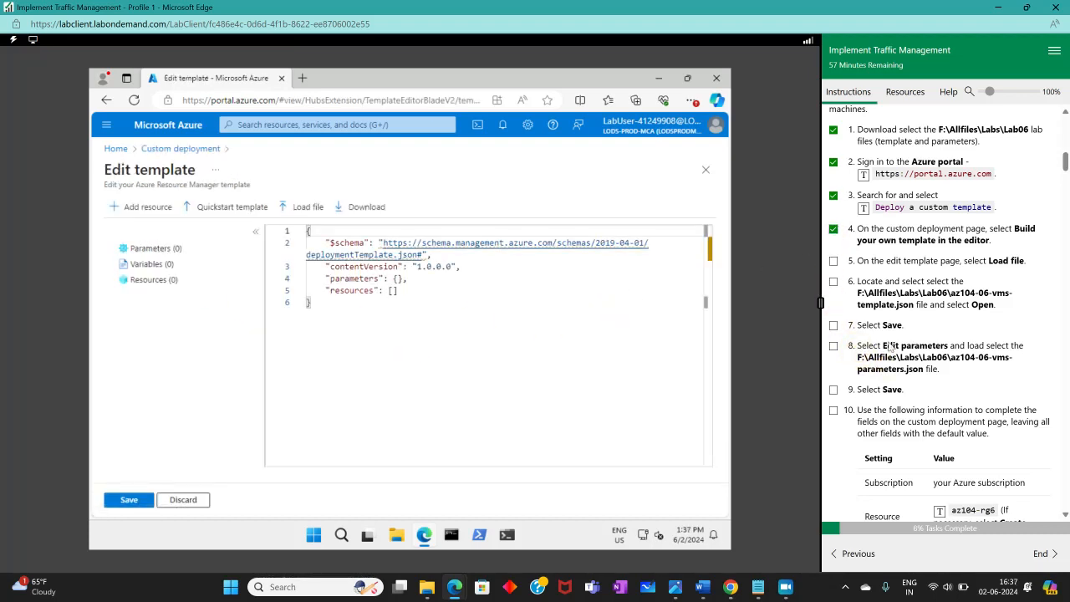
# Load az104-06-vms-template.json from Allfiles\Labs\06 on the F: drive into the template editor, marking instructions 5 and 6 complete
pyautogui.click(306, 206)
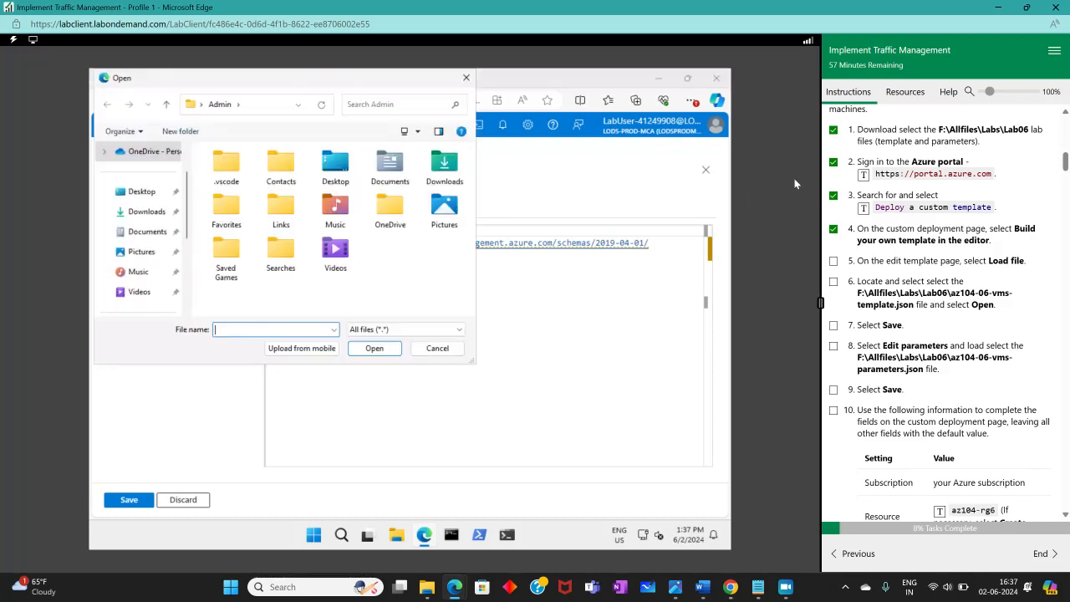
pyautogui.click(144, 211)
pyautogui.scroll(-3, 131, 274)
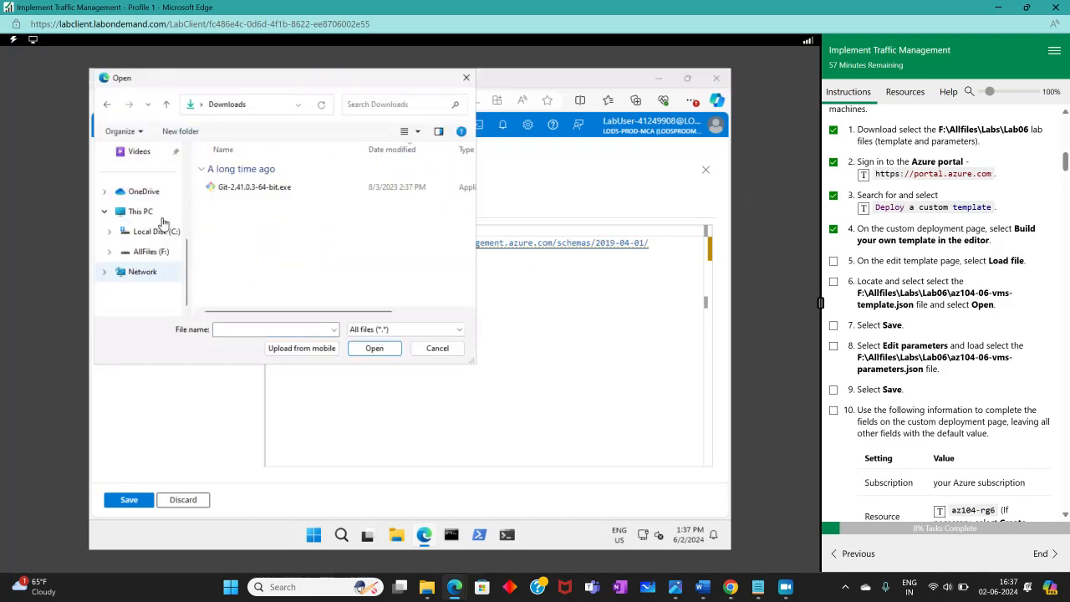
pyautogui.click(159, 233)
pyautogui.click(150, 251)
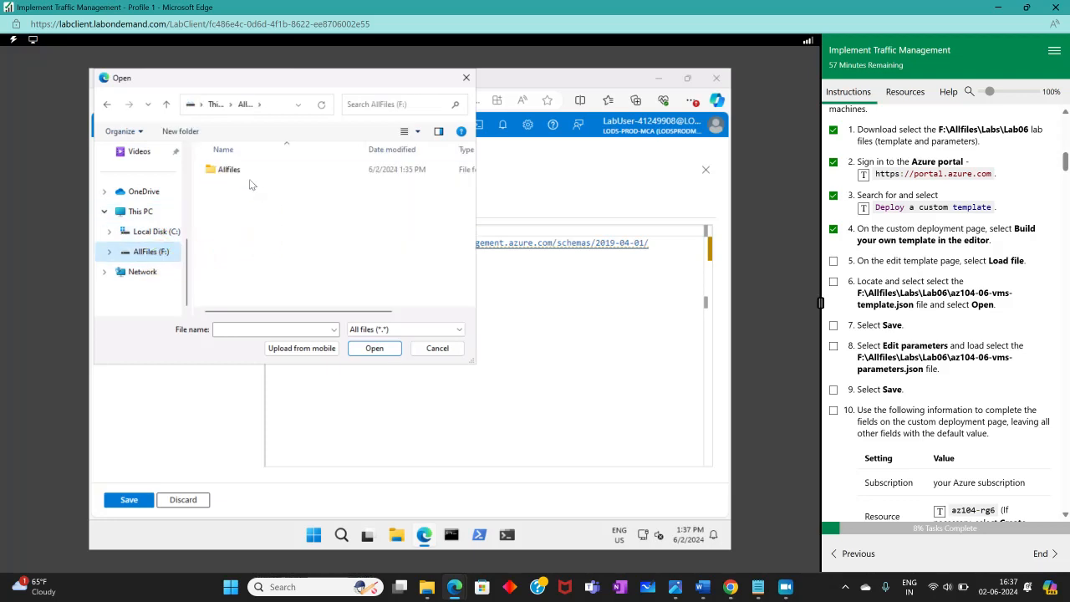
pyautogui.doubleClick(248, 174)
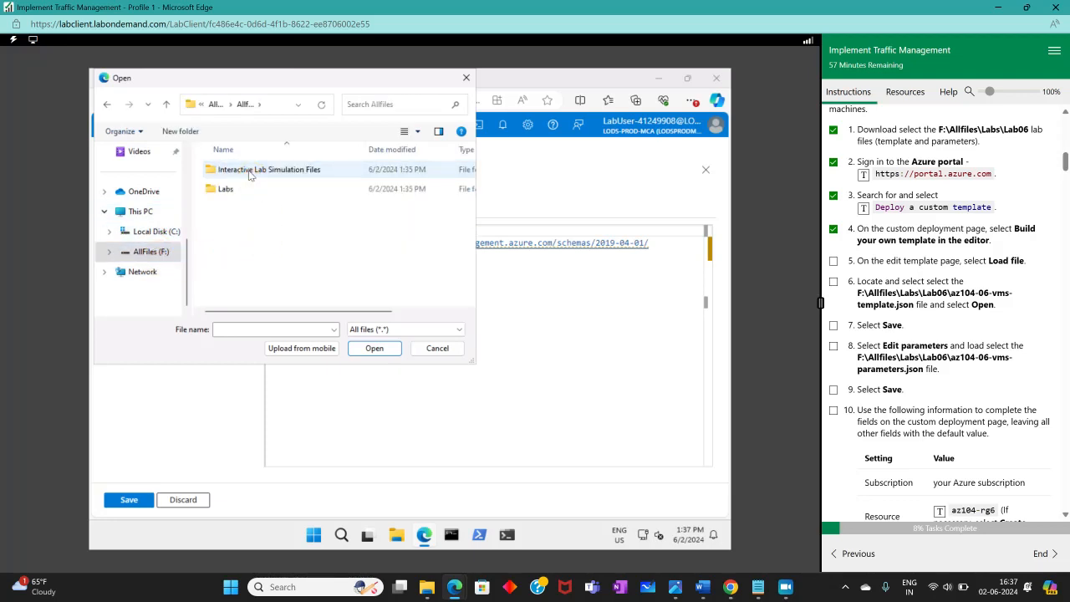
pyautogui.click(833, 261)
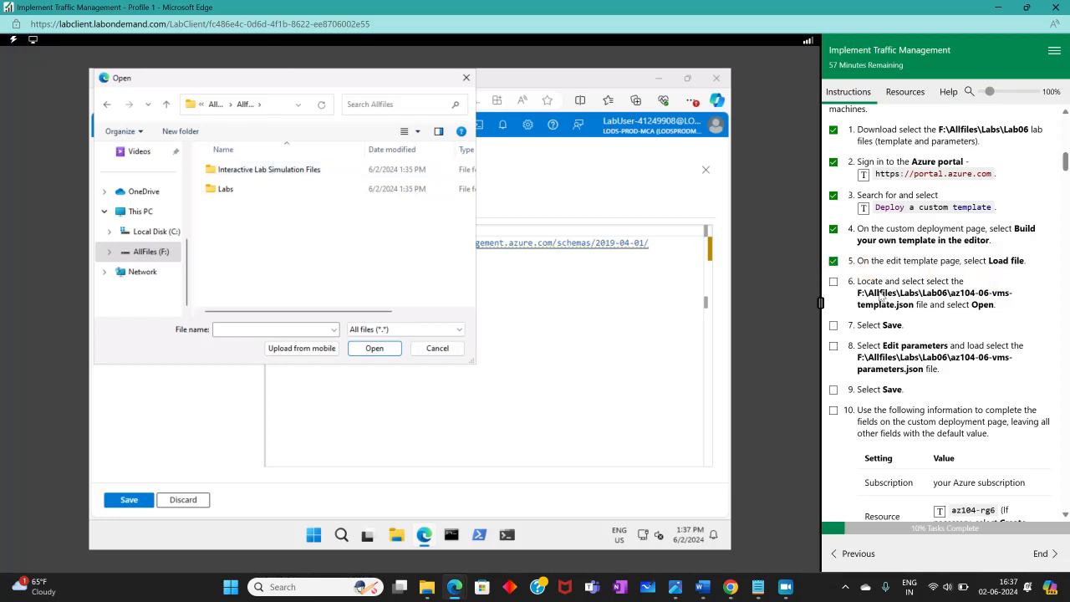
pyautogui.doubleClick(237, 190)
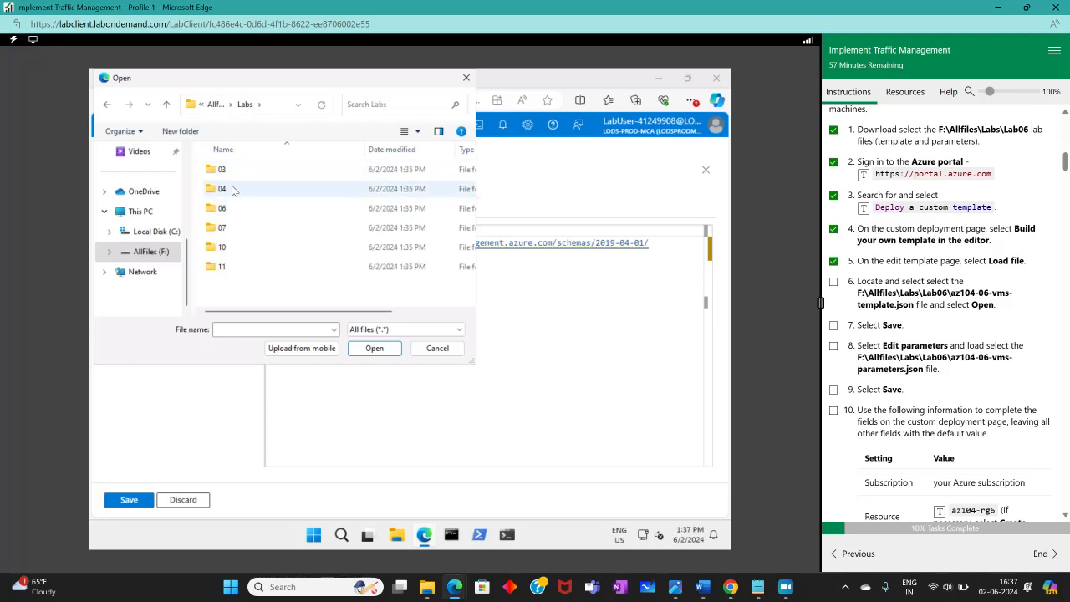
pyautogui.doubleClick(227, 210)
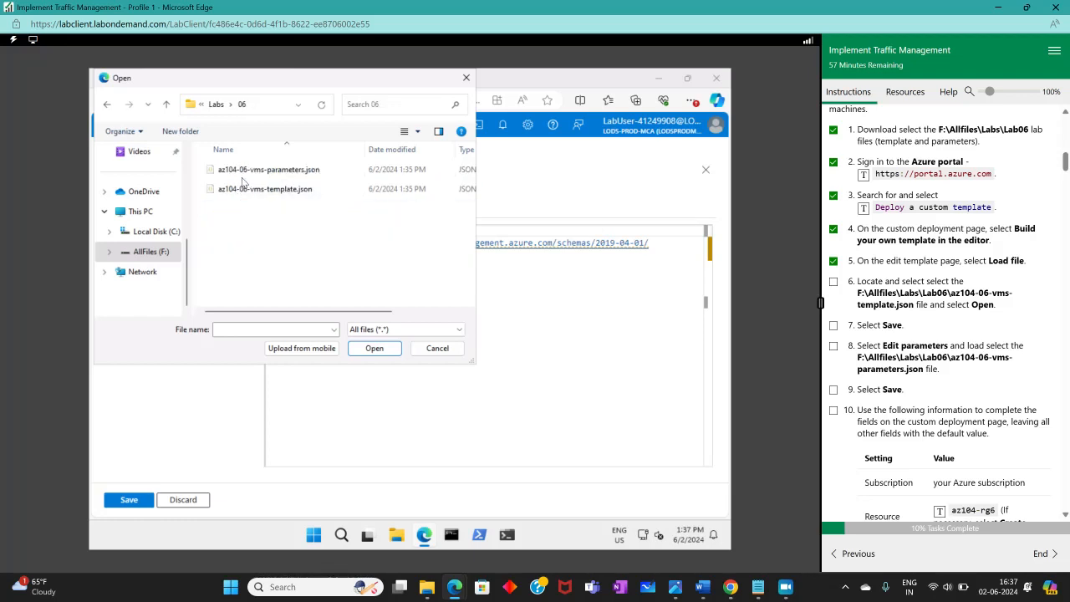
pyautogui.click(295, 192)
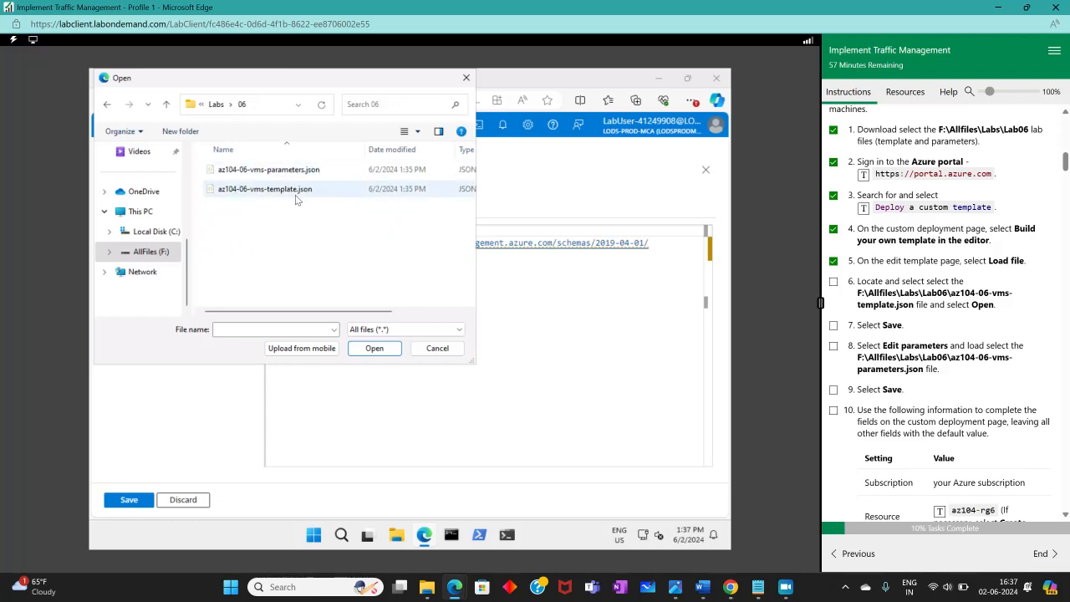
pyautogui.doubleClick(296, 192)
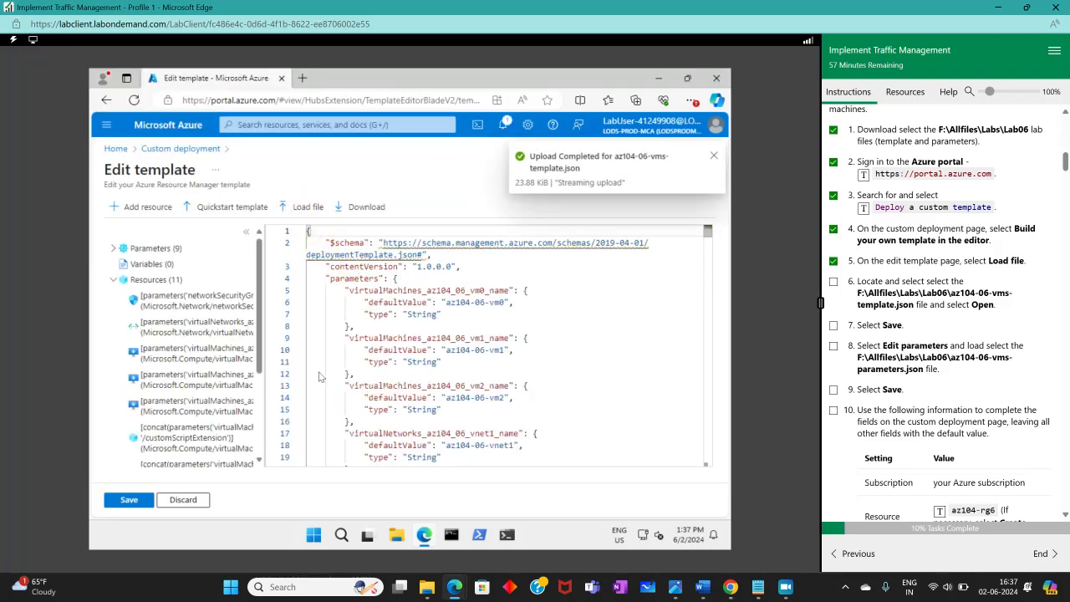
pyautogui.click(832, 284)
# Save the loaded template to the custom deployment and mark instruction 7 as complete
pyautogui.scroll(-1, 890, 338)
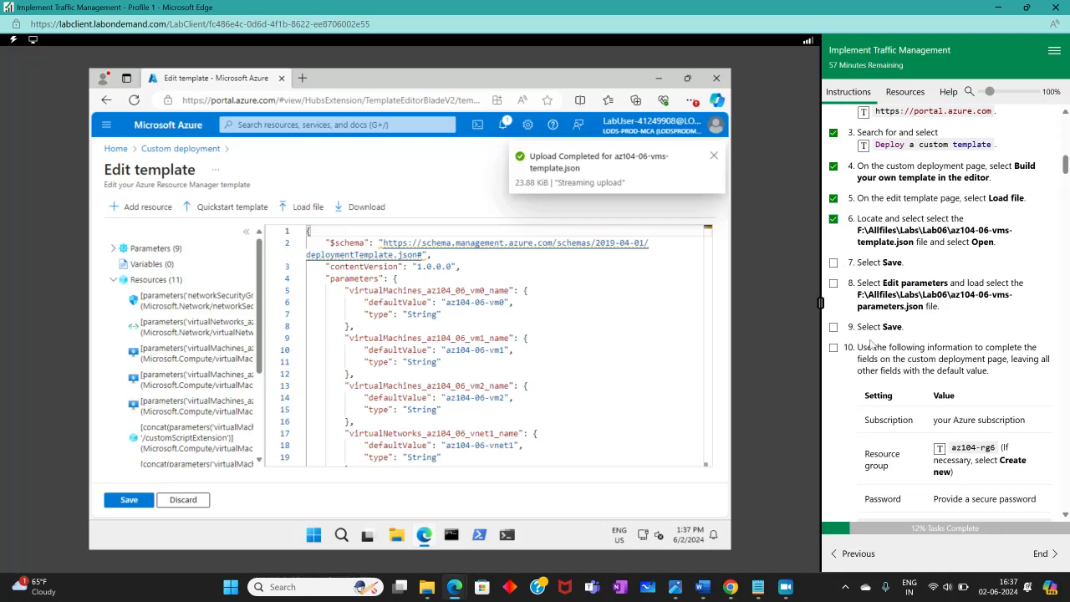
pyautogui.click(833, 263)
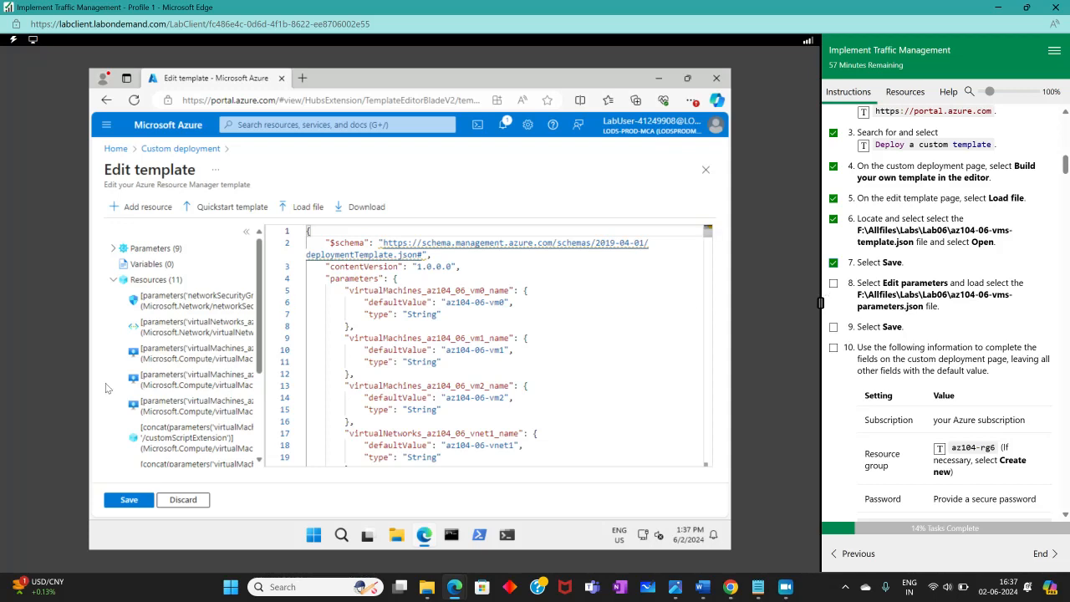
pyautogui.click(128, 500)
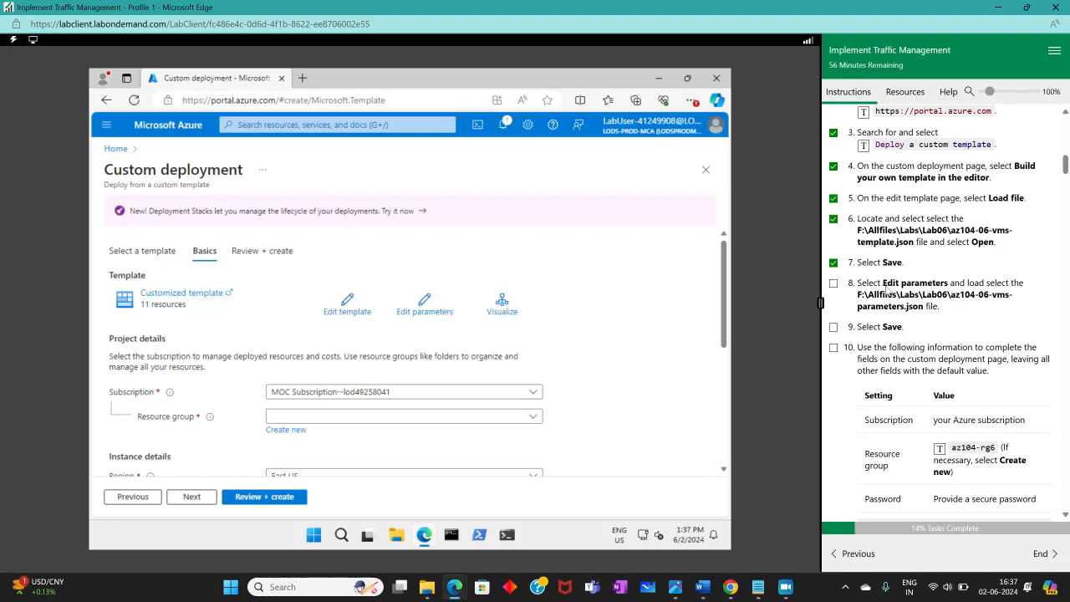
# Load az104-06-vms-parameters.json into the deployment's parameters, save them, and mark instructions 8 and 9 complete
pyautogui.click(409, 310)
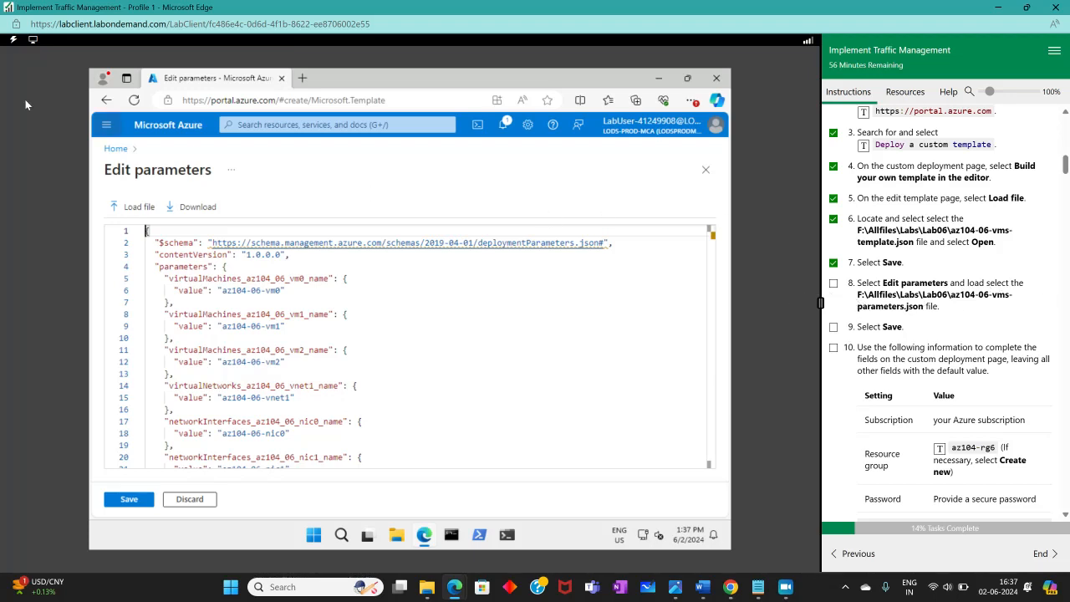
pyautogui.click(115, 207)
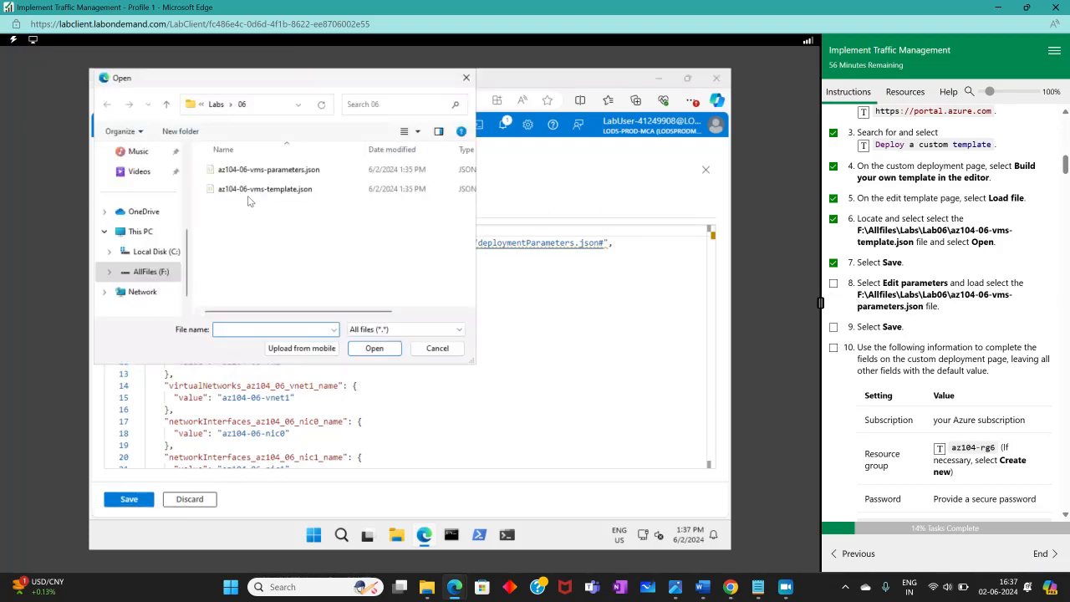
pyautogui.doubleClick(257, 170)
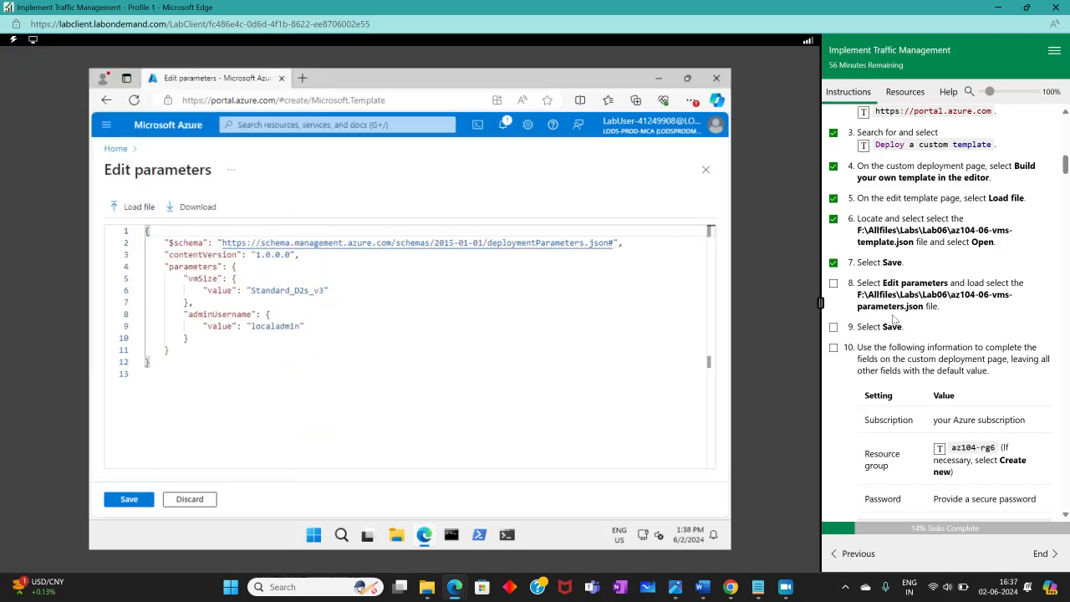
pyautogui.click(833, 285)
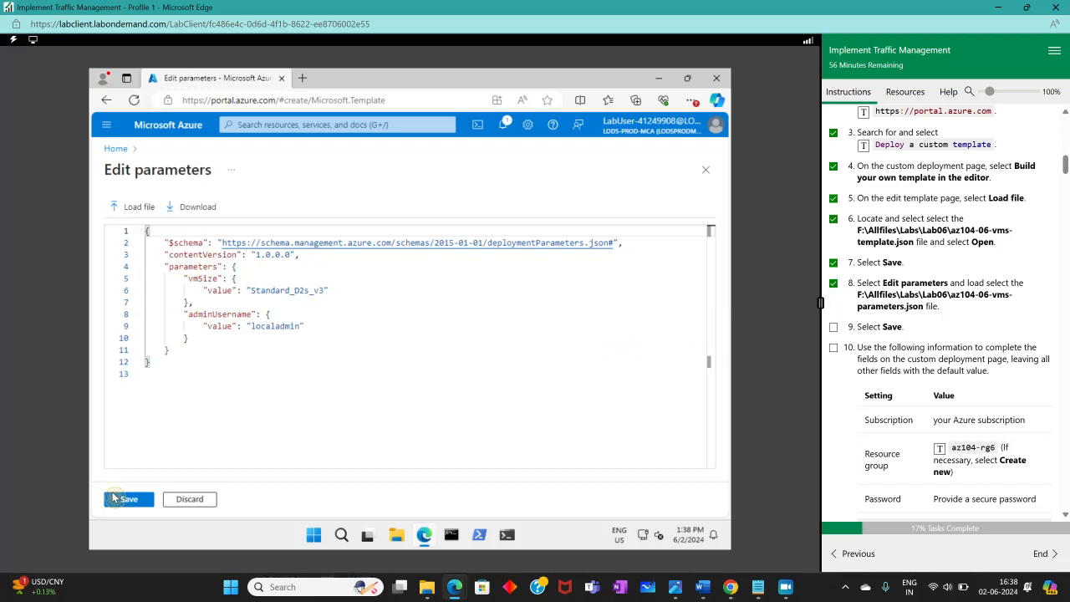
pyautogui.click(117, 499)
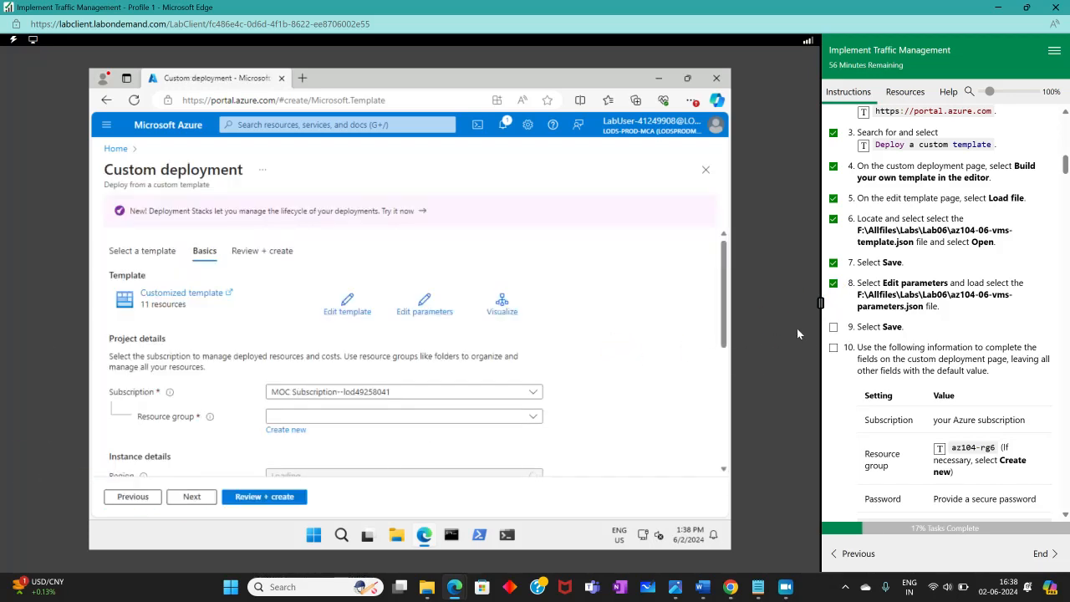
pyautogui.click(834, 327)
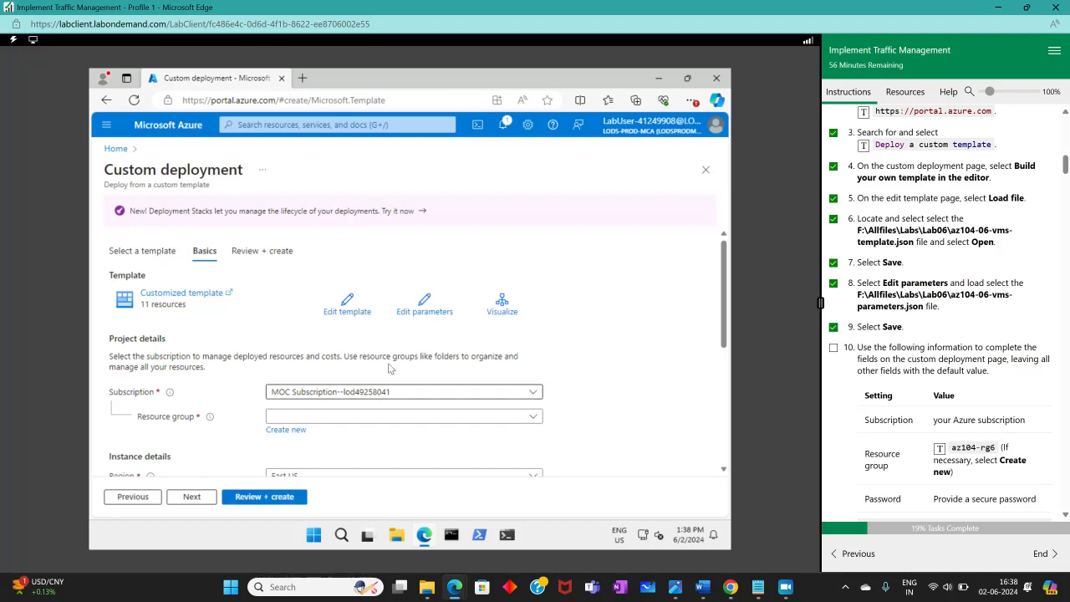
# Choose the existing az104-rg6 as the custom deployment's resource group, following the settings in instruction 10
pyautogui.scroll(-5, 389, 367)
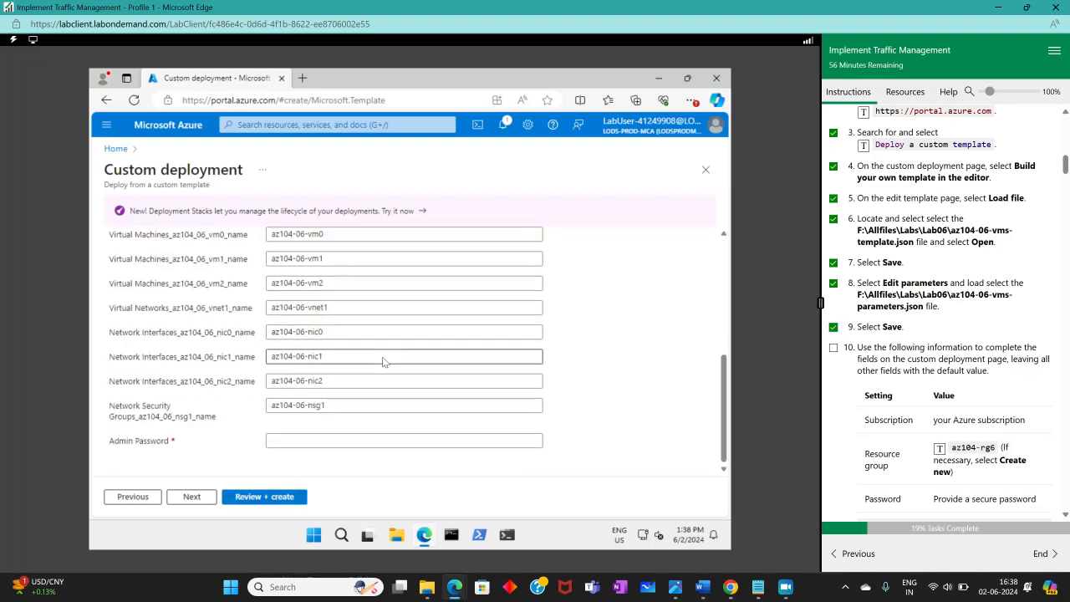
pyautogui.scroll(10, 384, 362)
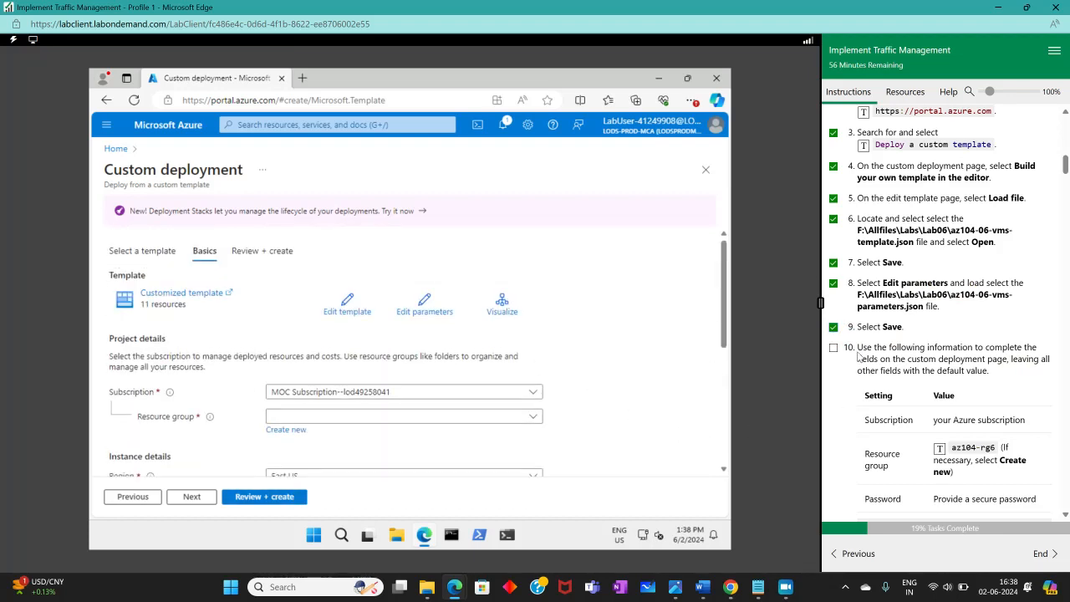
pyautogui.scroll(-3, 1035, 219)
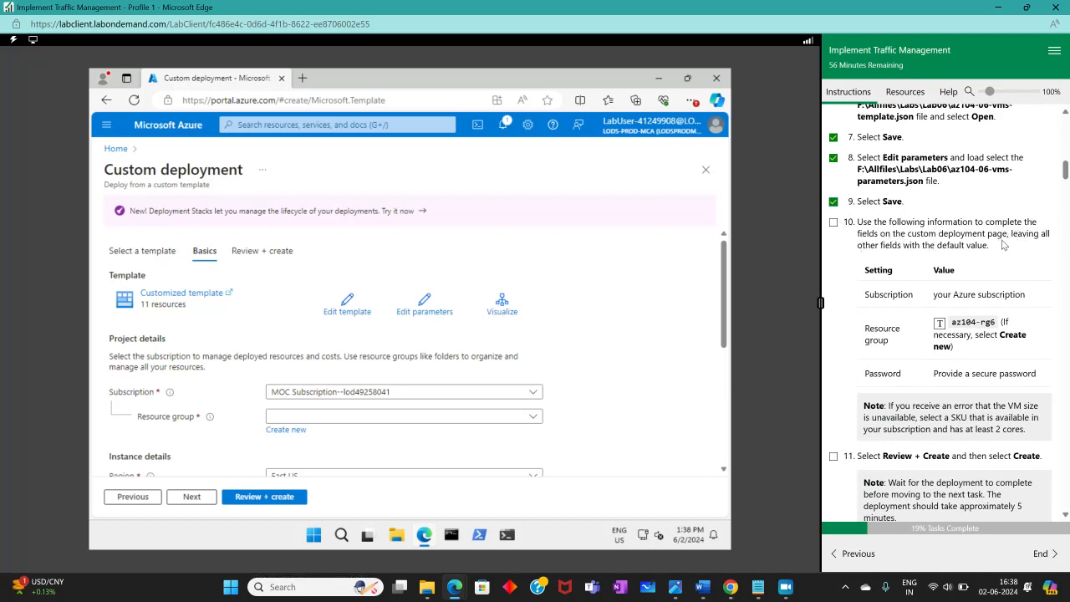
pyautogui.scroll(-2, 674, 399)
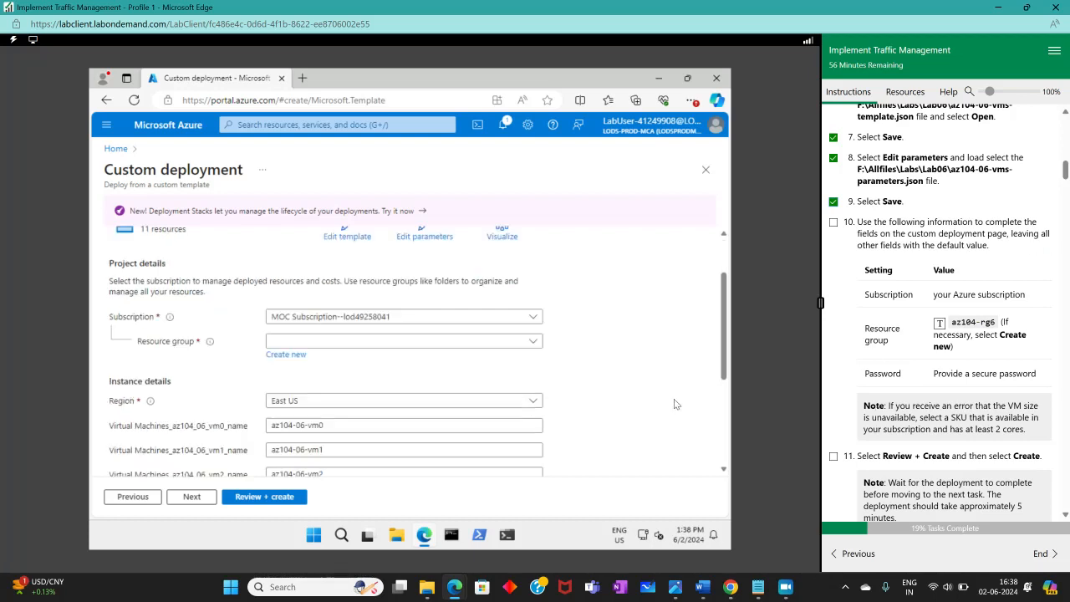
pyautogui.scroll(3, 574, 332)
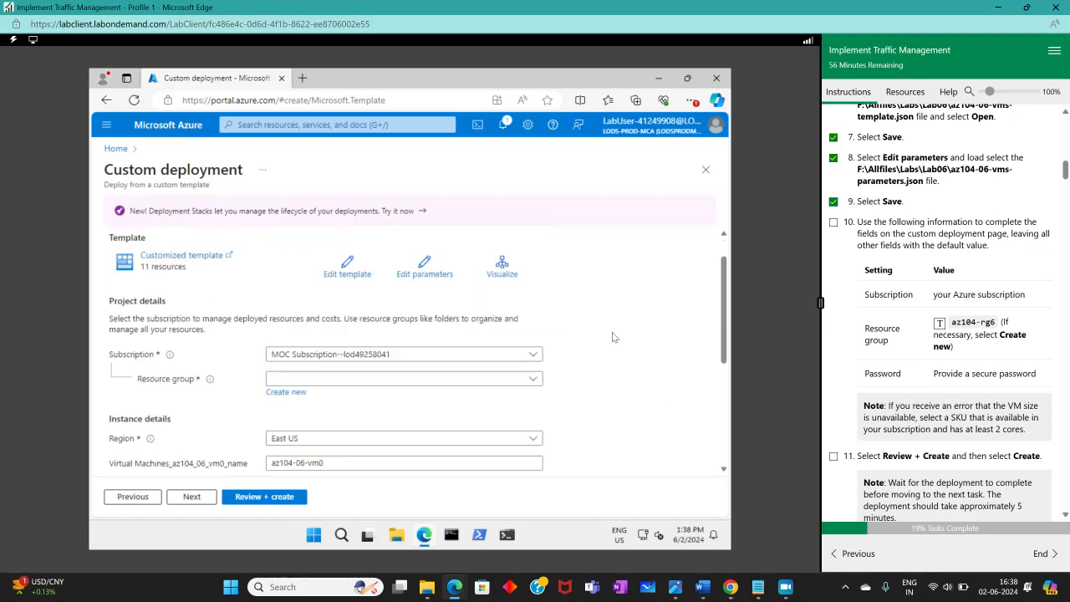
pyautogui.scroll(-2, 674, 338)
pyautogui.click(435, 304)
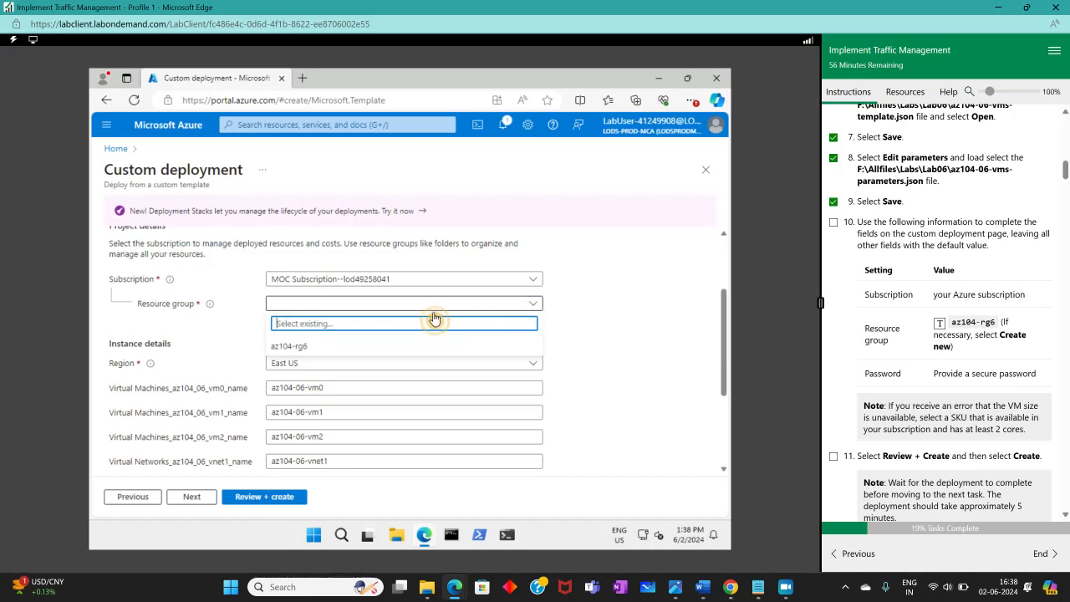
pyautogui.click(311, 348)
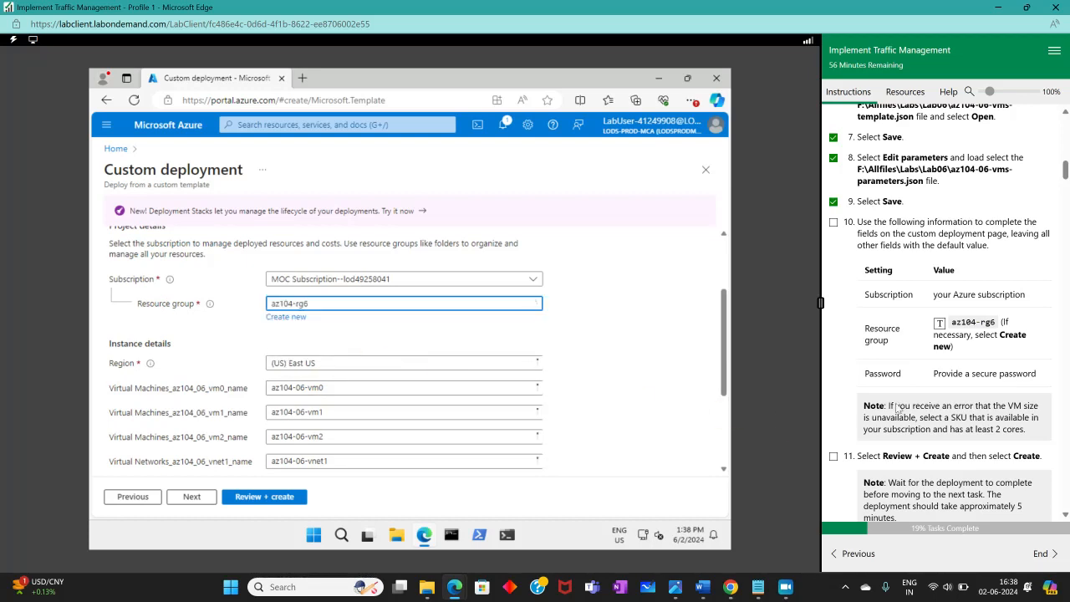
# Enter the admin password for the virtual machines and submit the custom deployment for review
pyautogui.scroll(-1, 894, 353)
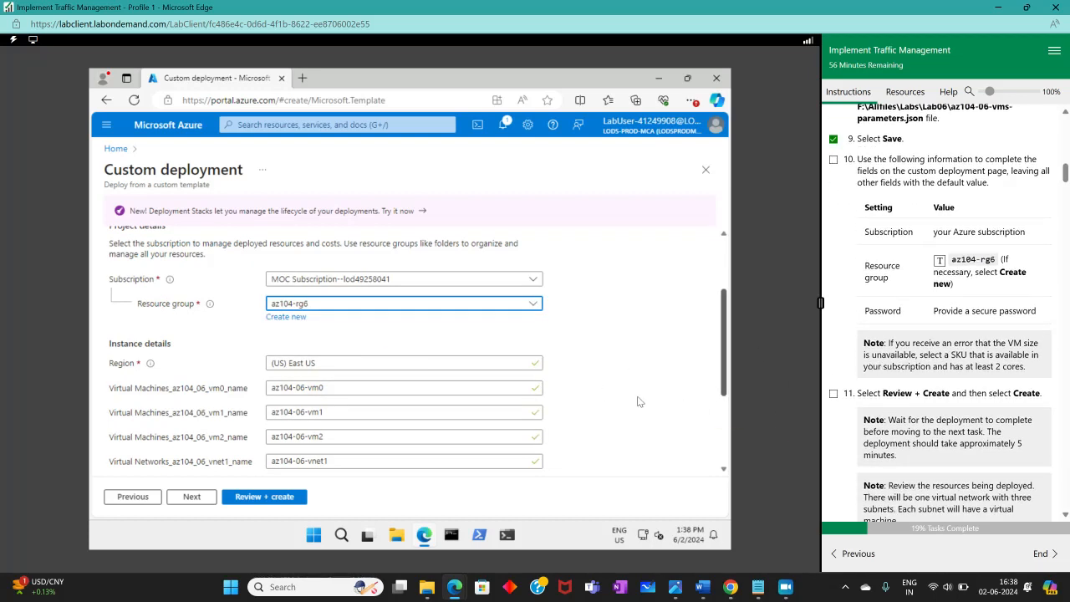
pyautogui.scroll(-1, 436, 377)
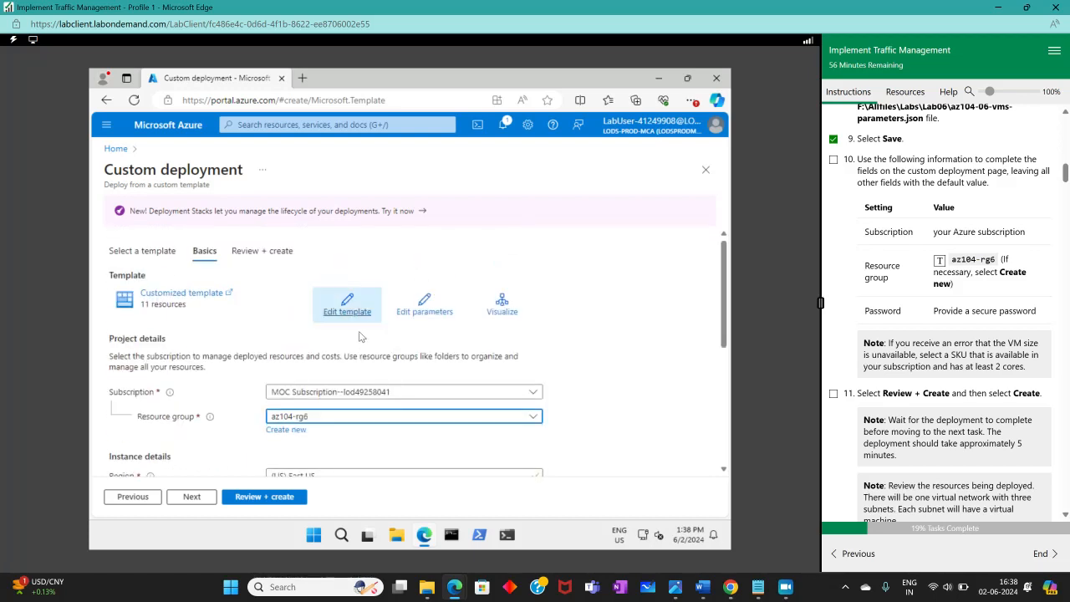
pyautogui.scroll(-3, 355, 334)
pyautogui.scroll(1, 313, 327)
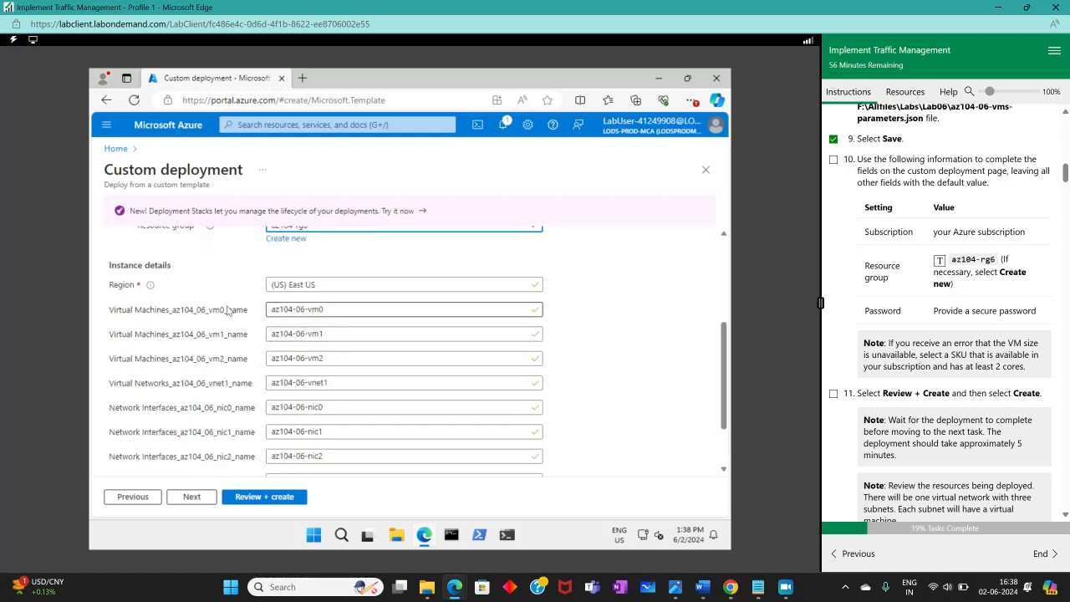
pyautogui.scroll(-1, 213, 327)
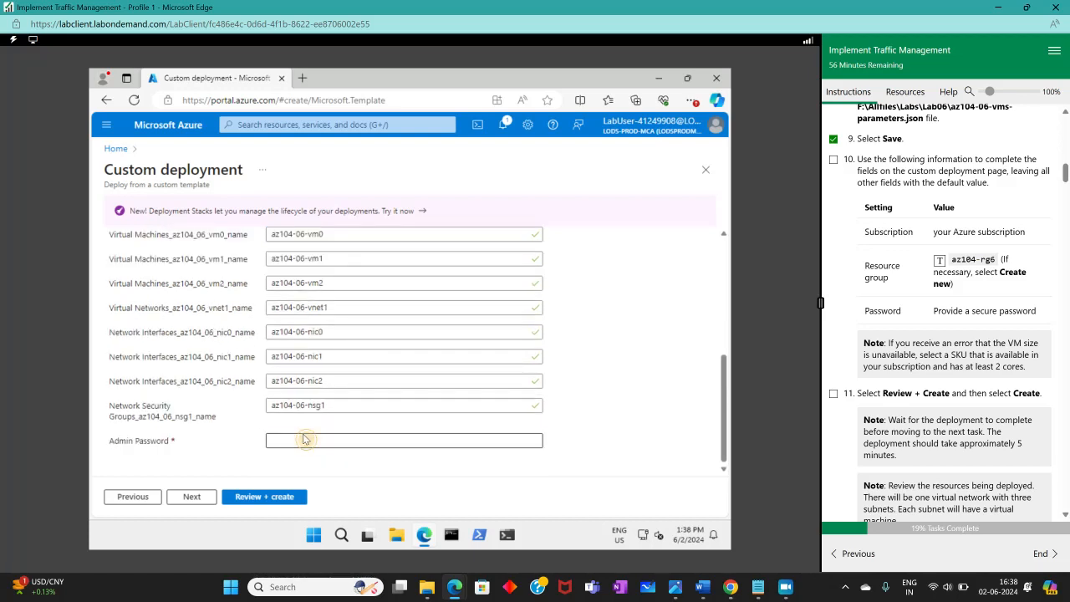
pyautogui.click(306, 440)
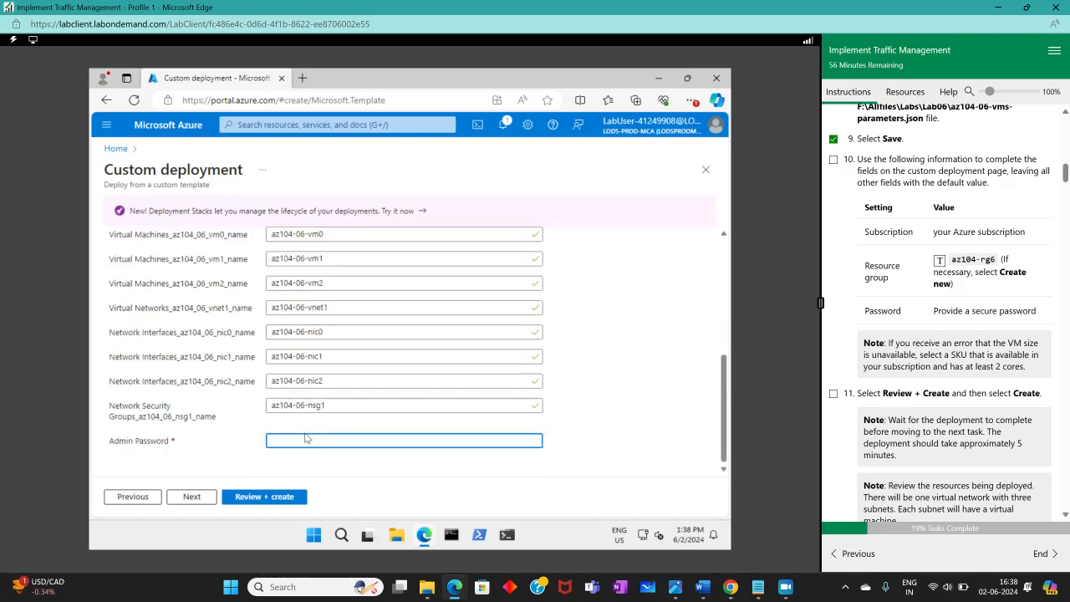
pyautogui.write('P••••••••••••••')
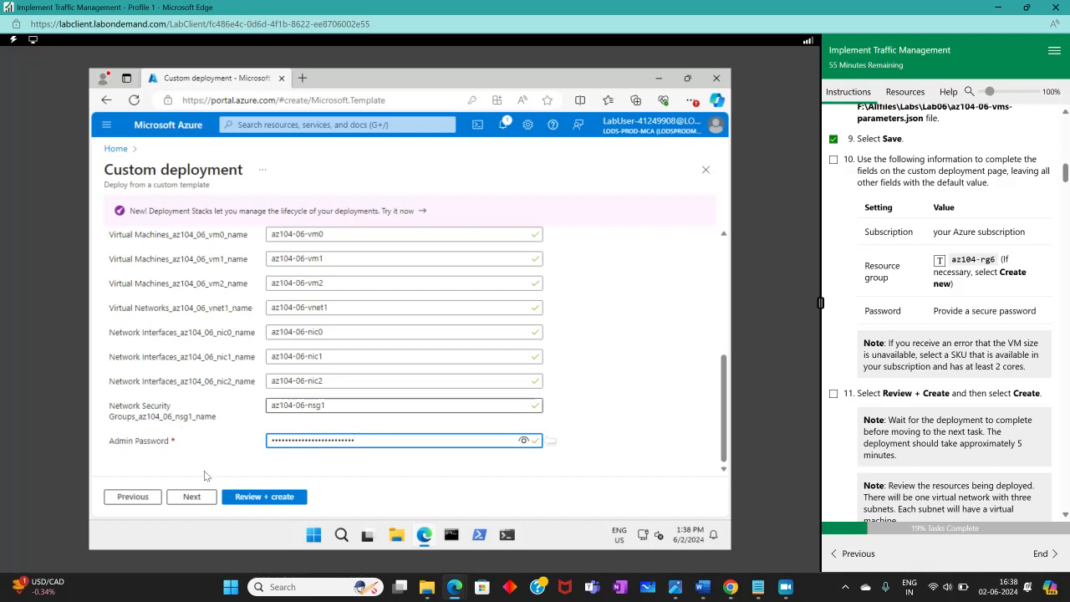
pyautogui.click(242, 497)
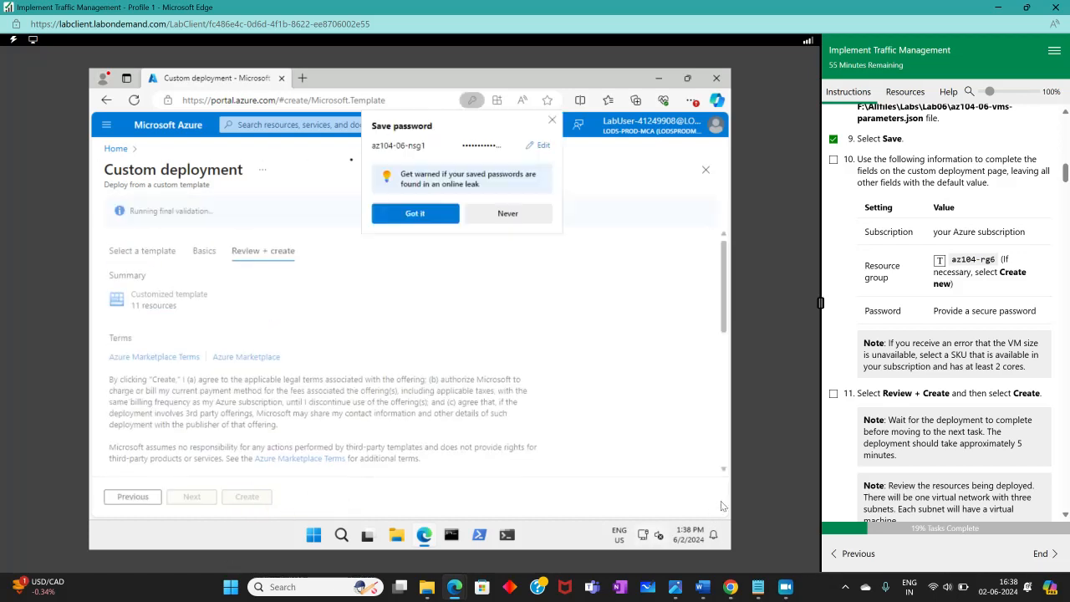
# Mark instructions 10 and 11 complete, decline saving the password in the browser, and create the custom deployment
pyautogui.click(833, 393)
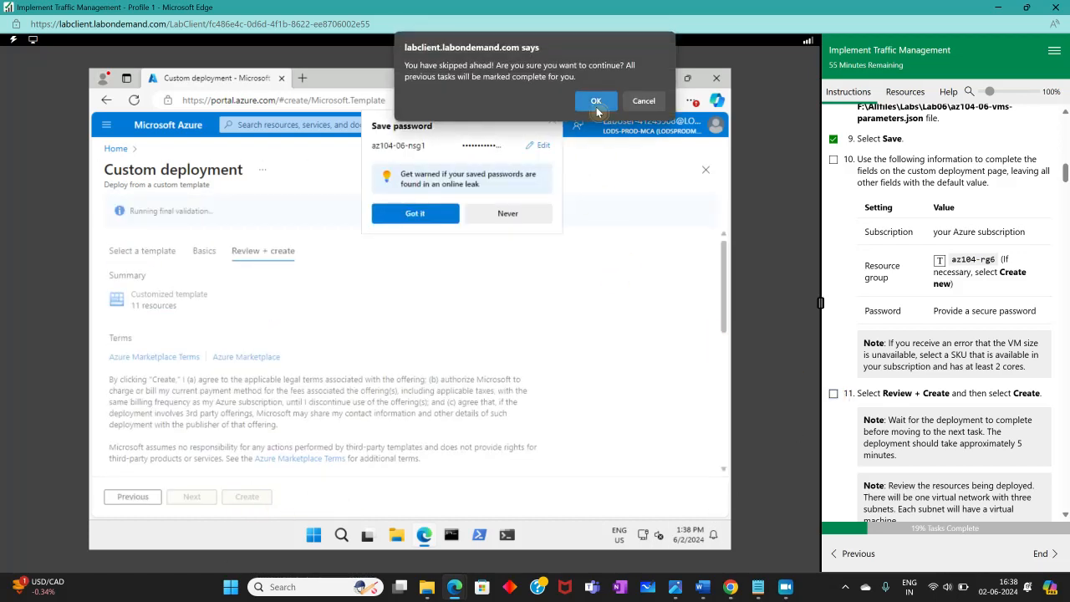
pyautogui.click(646, 102)
pyautogui.click(510, 215)
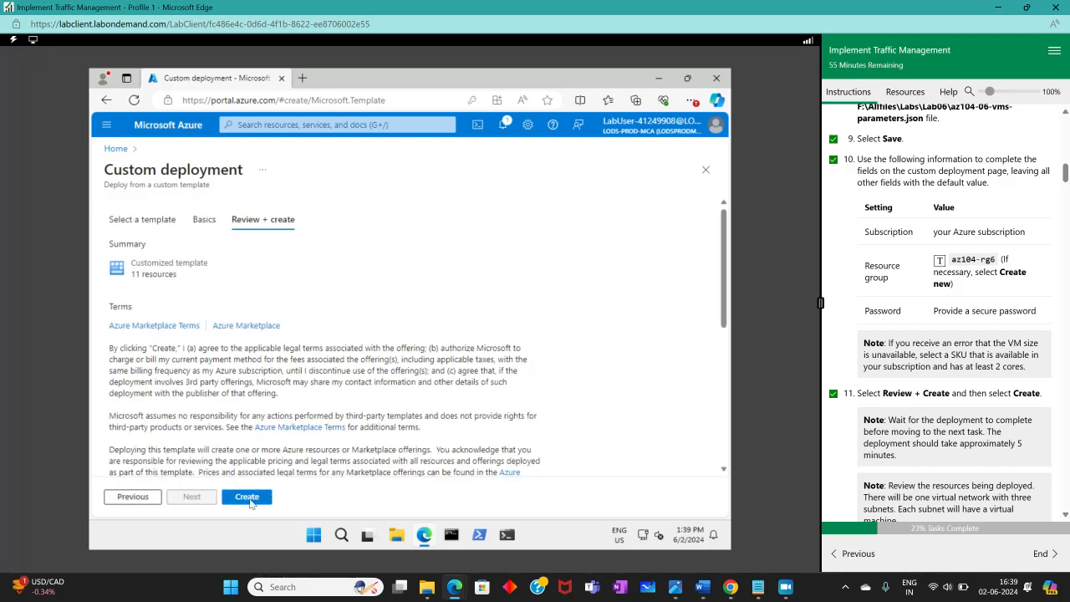
pyautogui.click(247, 497)
pyautogui.scroll(-3, 919, 331)
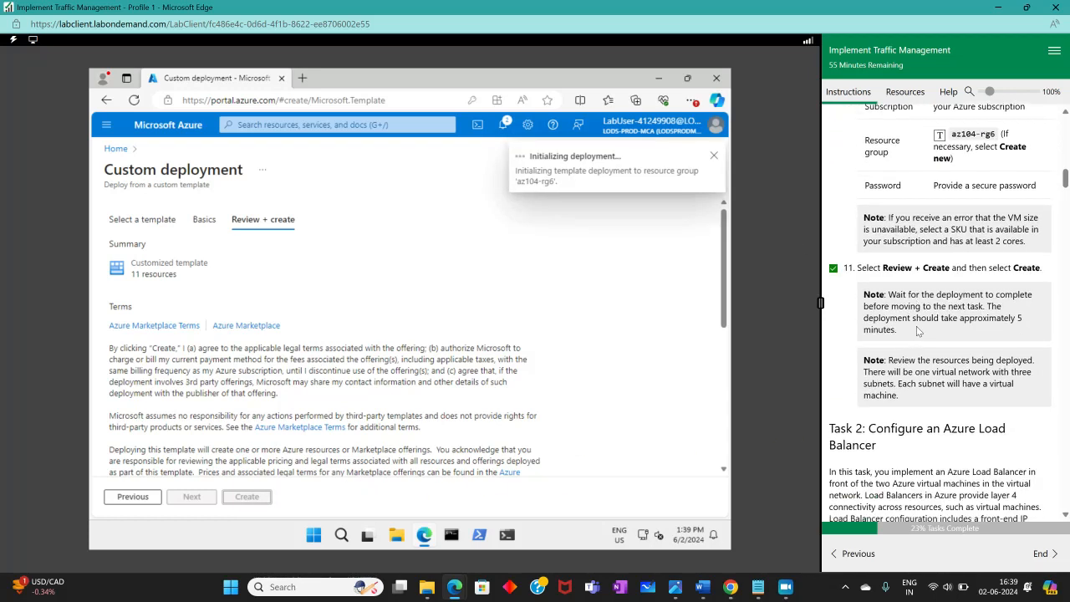
pyautogui.scroll(-3, 919, 331)
pyautogui.scroll(1, 918, 334)
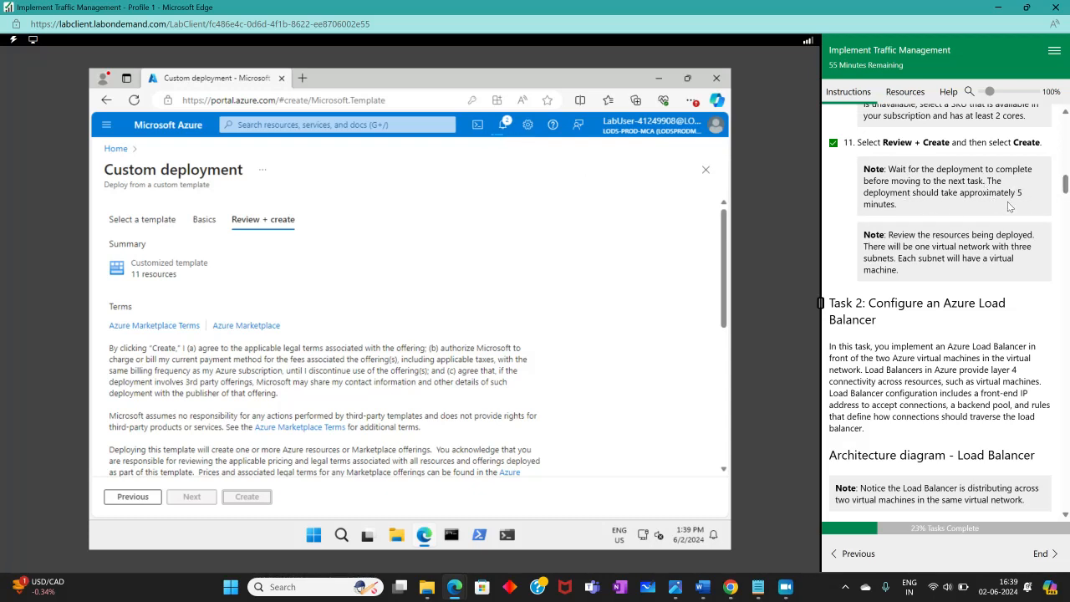
pyautogui.click(790, 592)
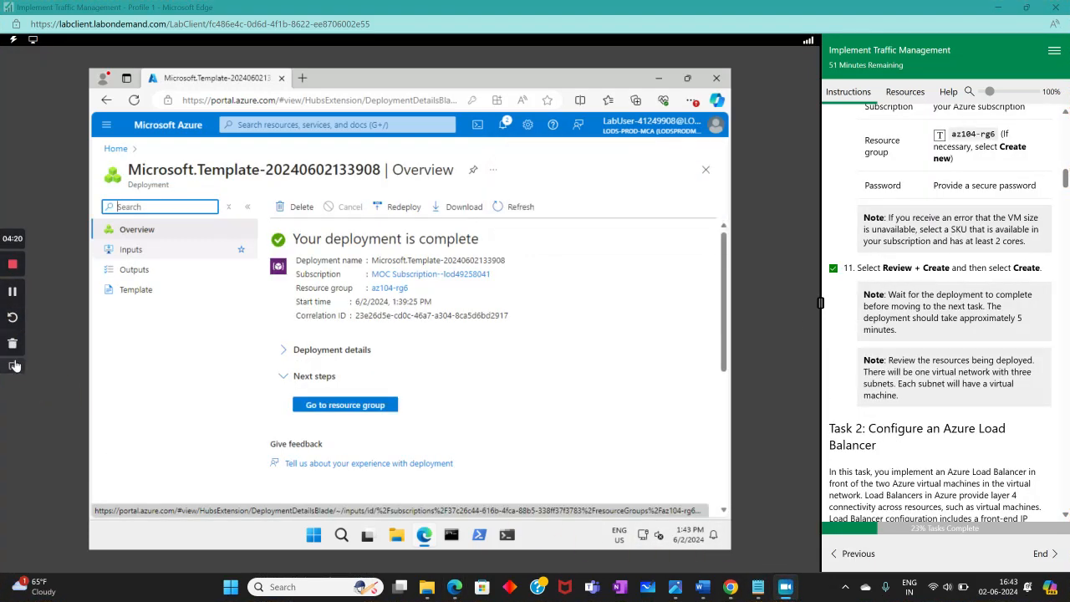
# Open the az104-rg6 resource group from the completed deployment and review the names and types of its deployed resources
pyautogui.click(344, 405)
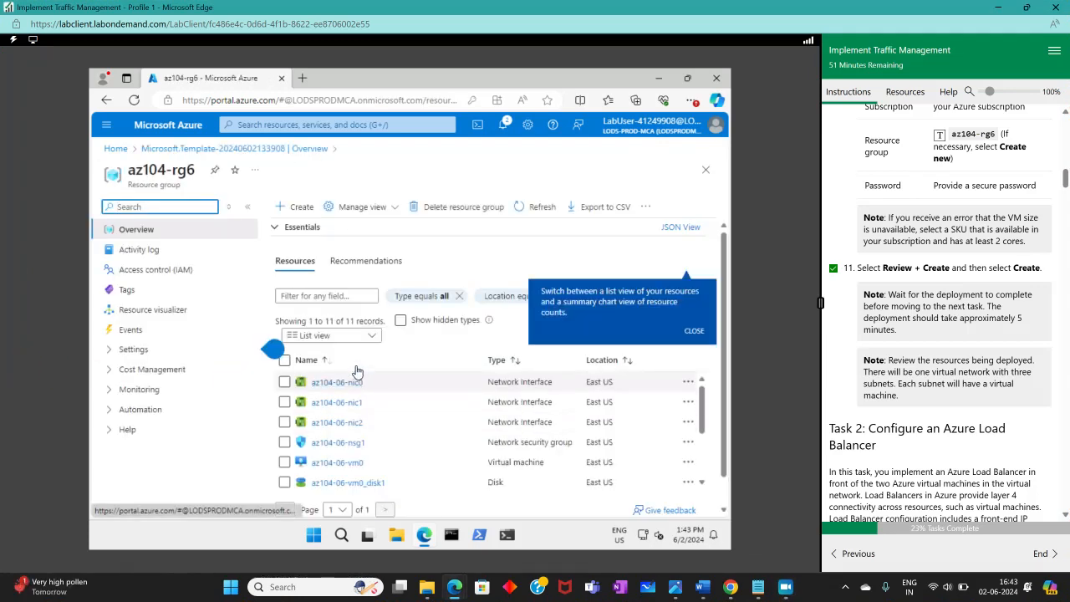
pyautogui.scroll(-1, 357, 371)
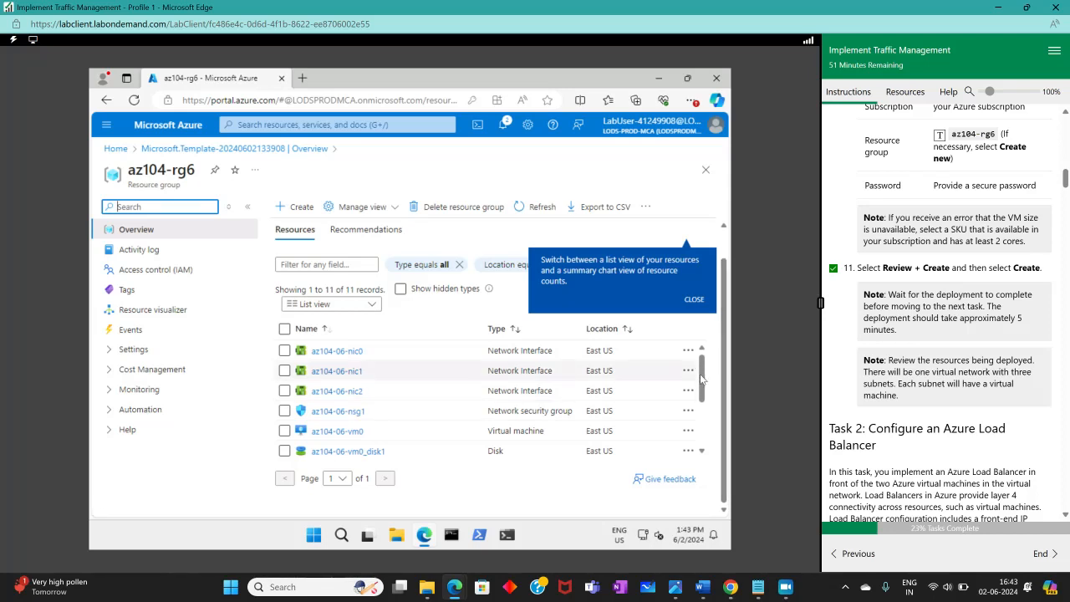
pyautogui.moveTo(702, 379); pyautogui.dragTo(719, 441)
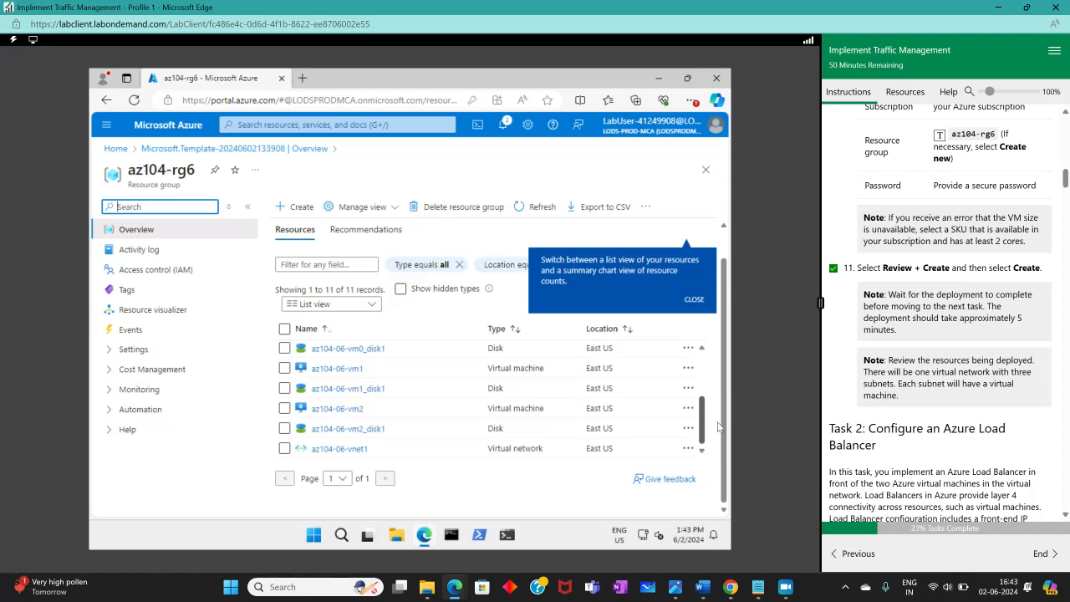
pyautogui.moveTo(718, 399); pyautogui.dragTo(721, 366)
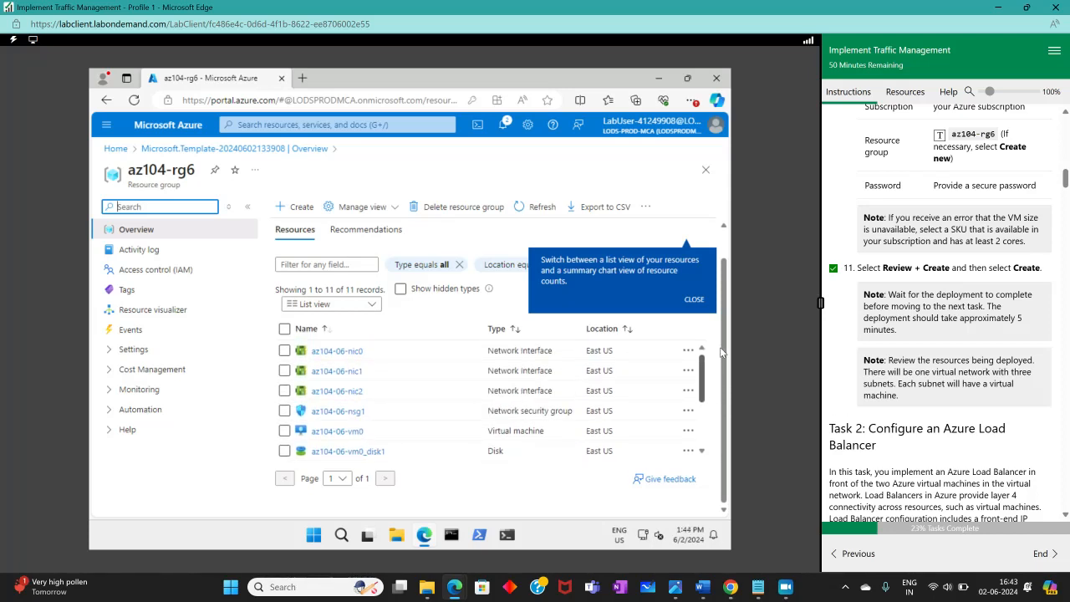
pyautogui.scroll(-3, 722, 381)
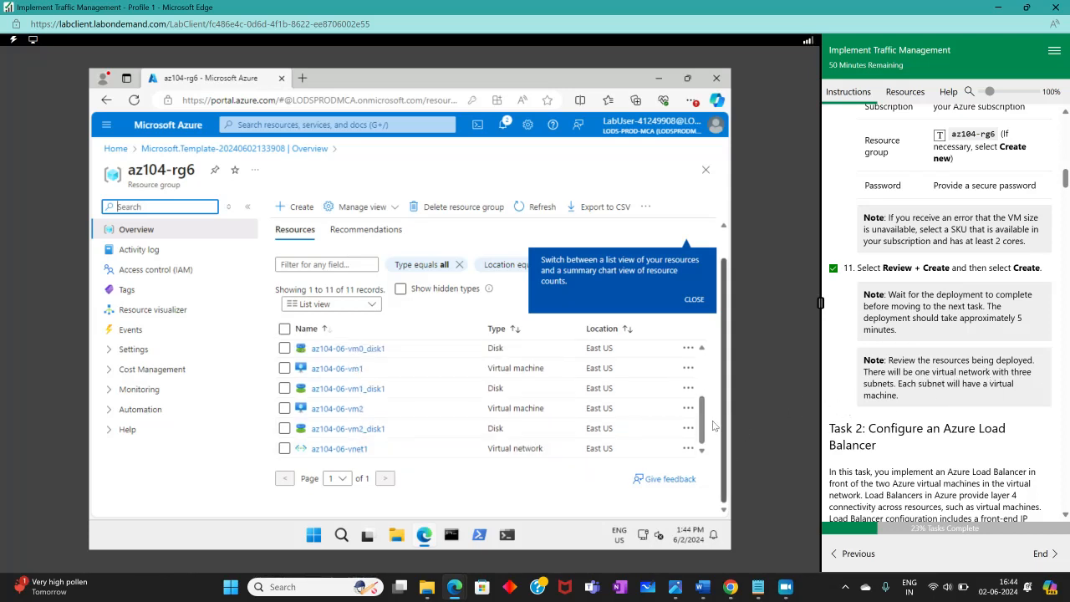
pyautogui.scroll(1, 702, 417)
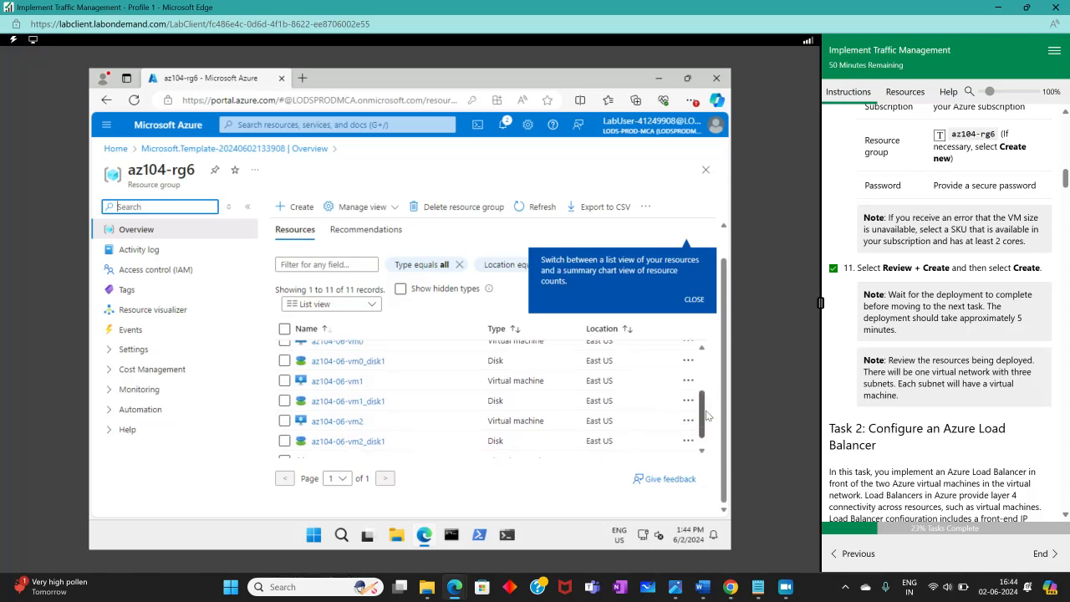
pyautogui.scroll(1, 706, 415)
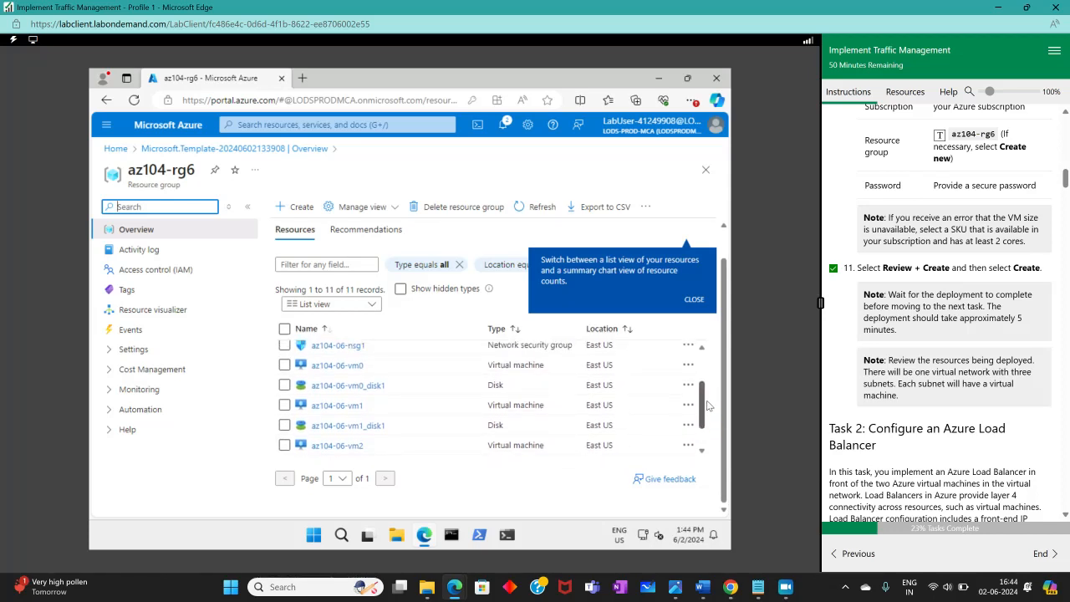
pyautogui.scroll(3, 707, 405)
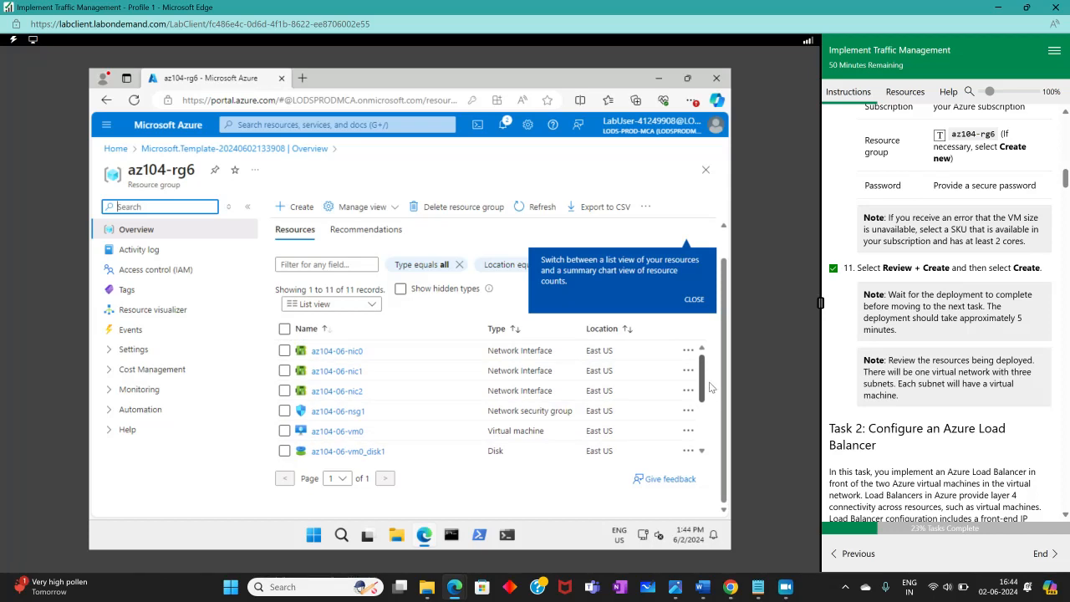
pyautogui.scroll(-5, 710, 387)
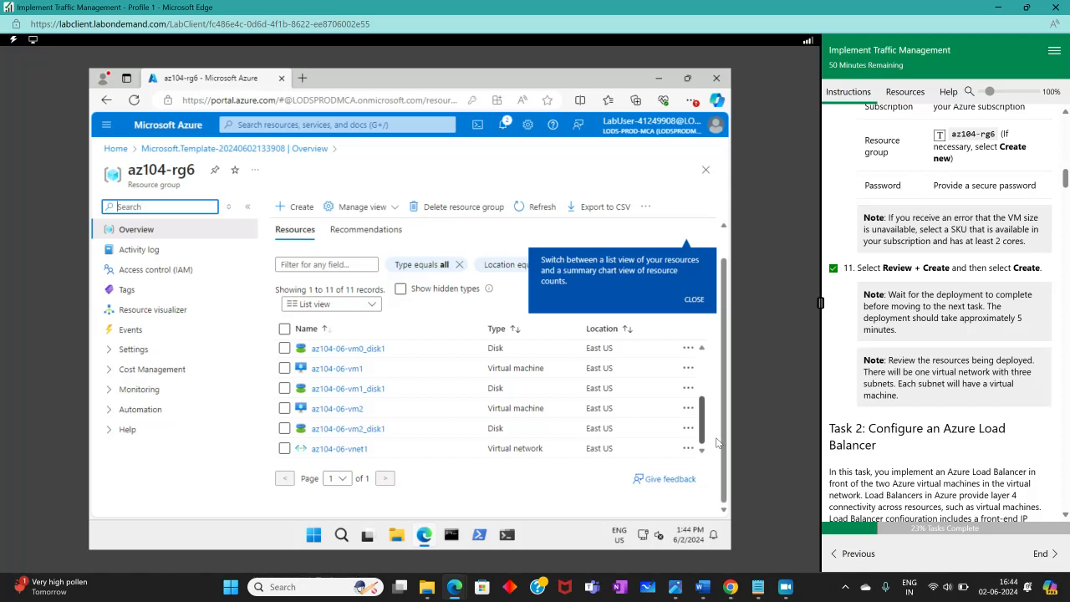
pyautogui.scroll(5, 717, 426)
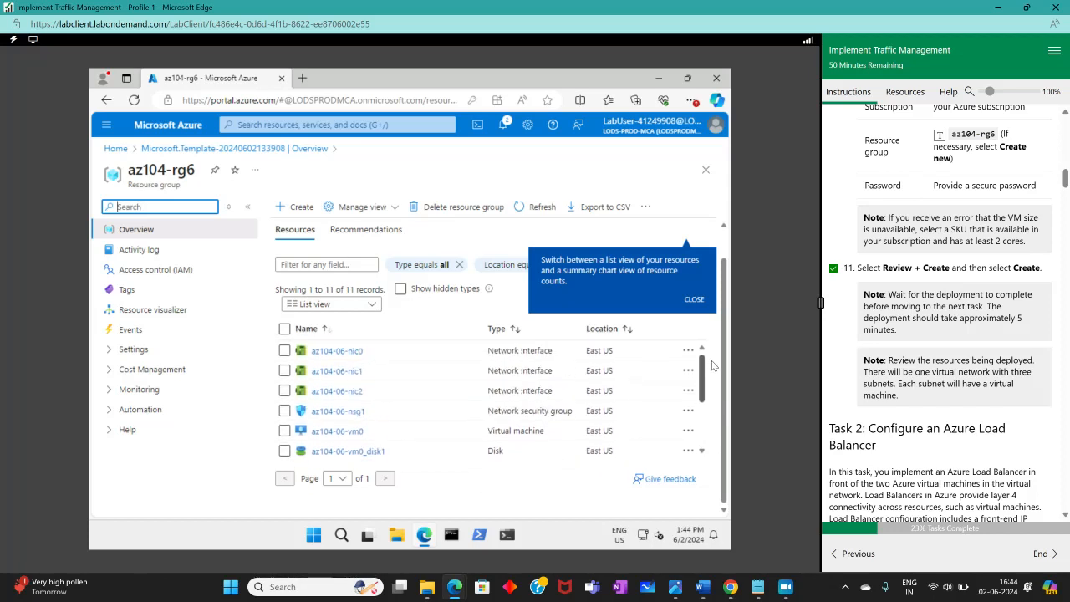
# Look through the az104-rg6 resource list and dismiss the tip about switching views
pyautogui.scroll(-2, 716, 389)
pyautogui.scroll(2, 728, 412)
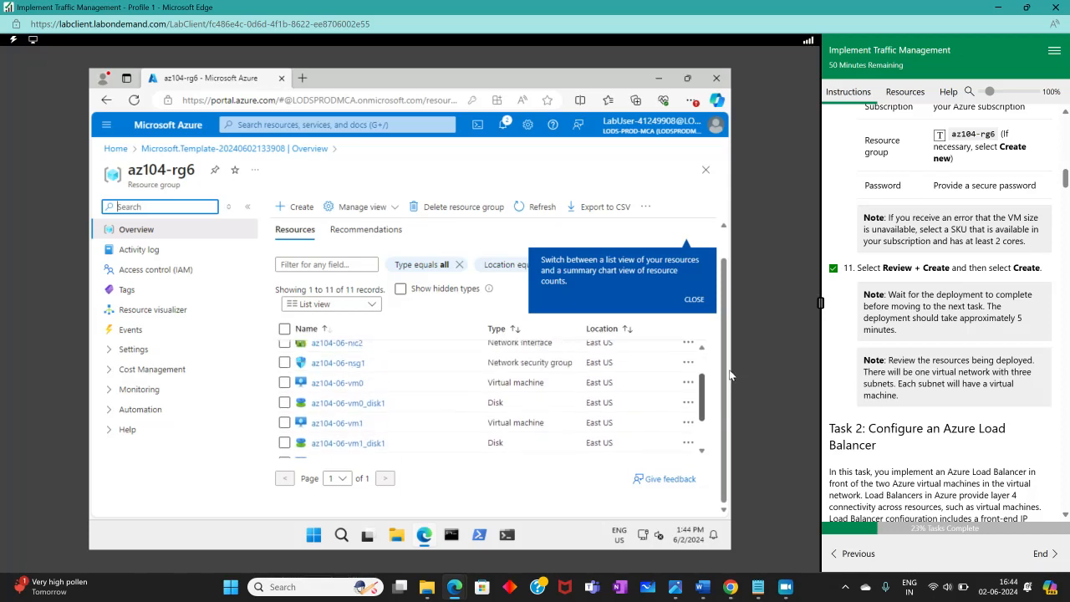
pyautogui.click(694, 299)
# Examine the Task 2 load balancer architecture diagram at full-screen size, and close it
pyautogui.scroll(-3, 841, 355)
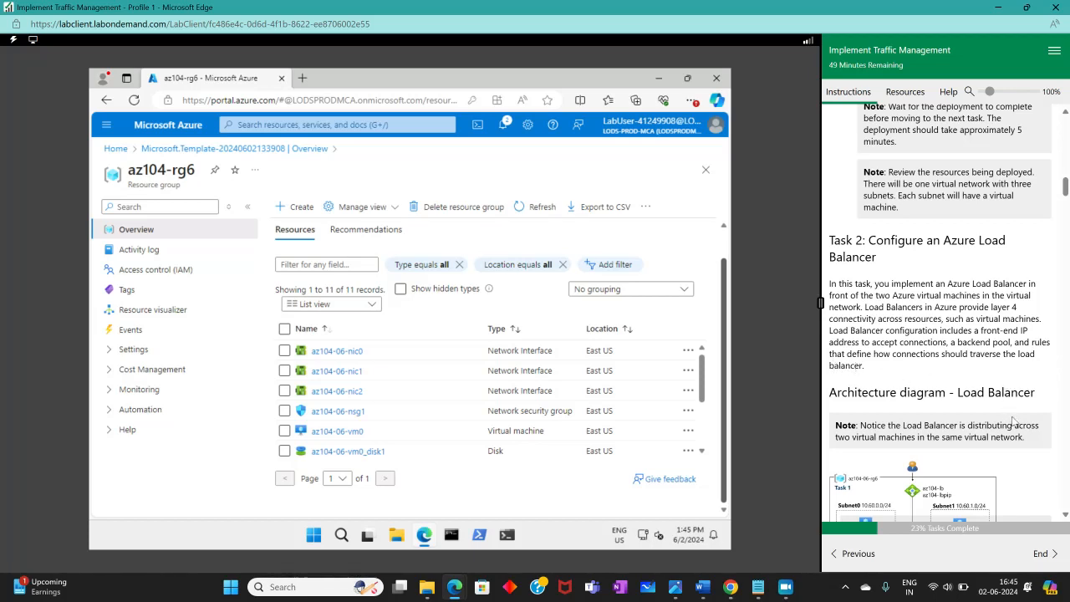
pyautogui.scroll(-5, 1012, 421)
pyautogui.click(912, 331)
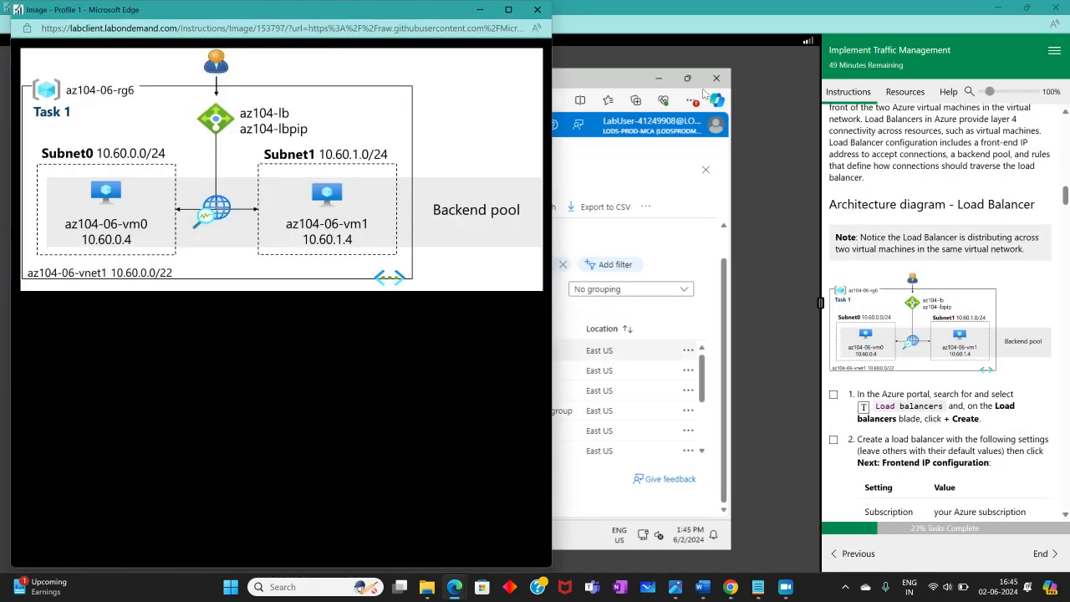
pyautogui.click(509, 9)
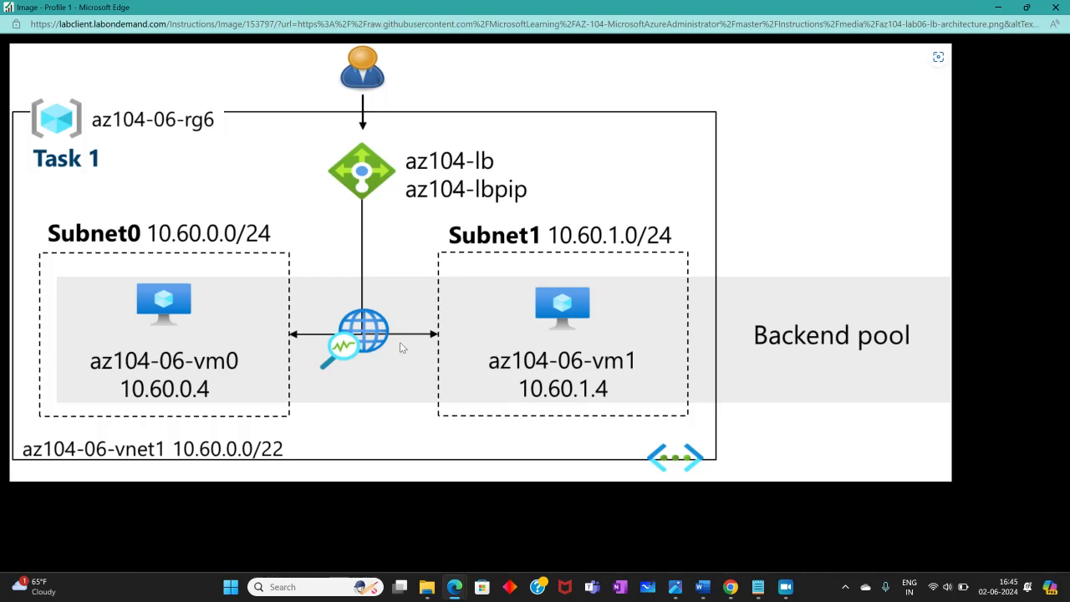
pyautogui.click(1055, 7)
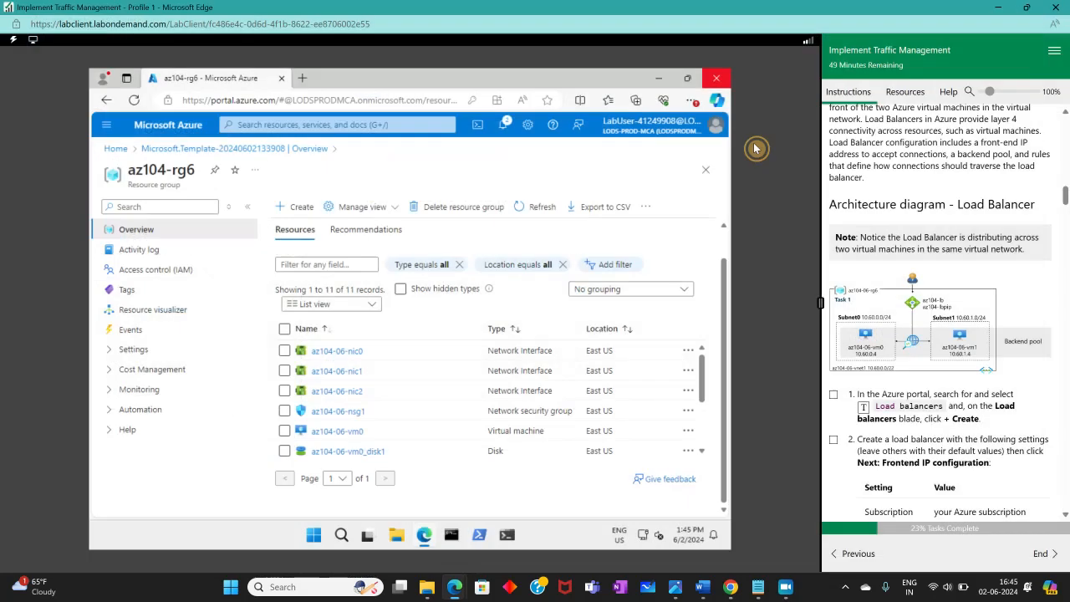
# Find the Load balancers service, mark Task 2 instruction 1 complete, and start creating a load balancer
pyautogui.click(311, 125)
pyautogui.click(899, 406)
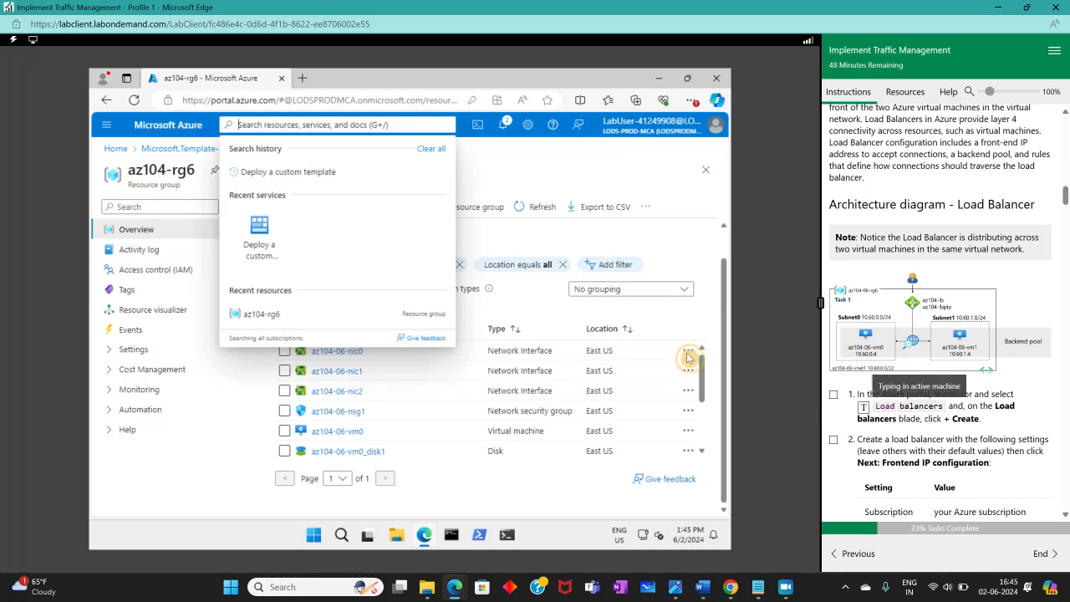
pyautogui.click(309, 221)
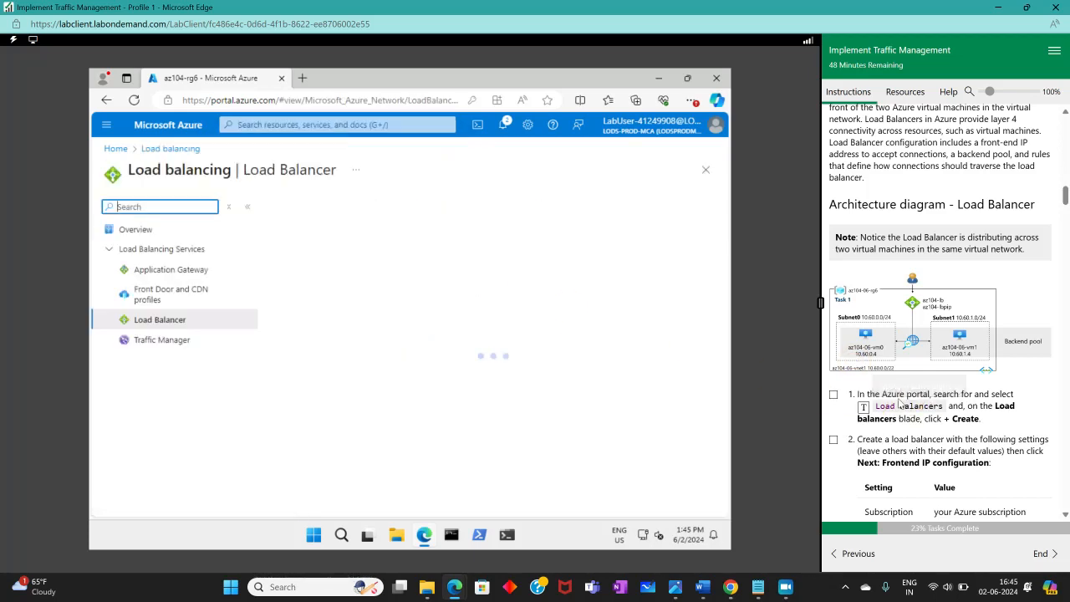
pyautogui.click(833, 394)
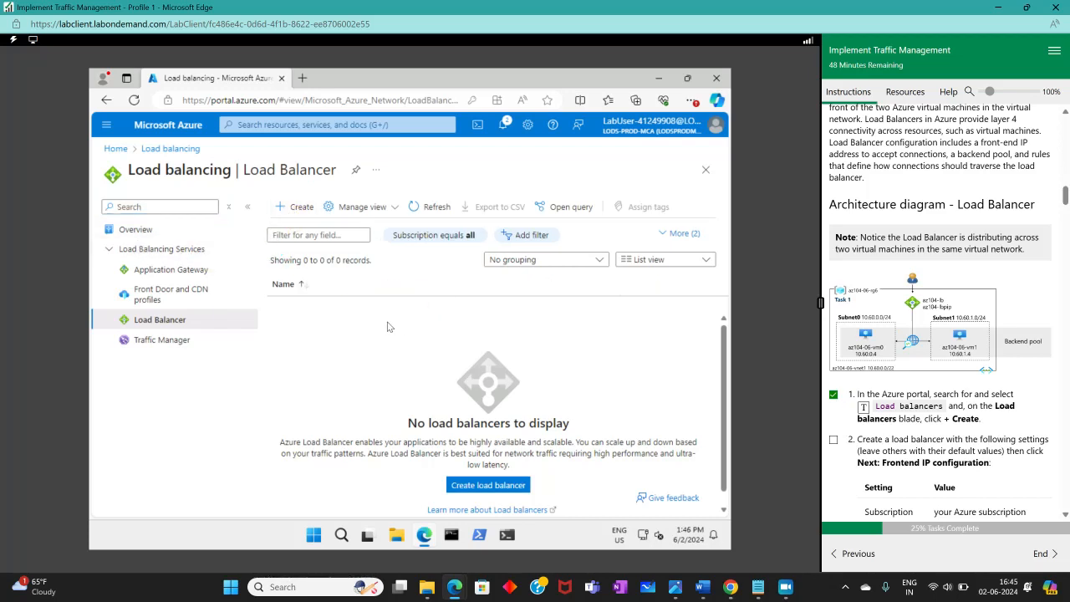
pyautogui.scroll(-3, 996, 387)
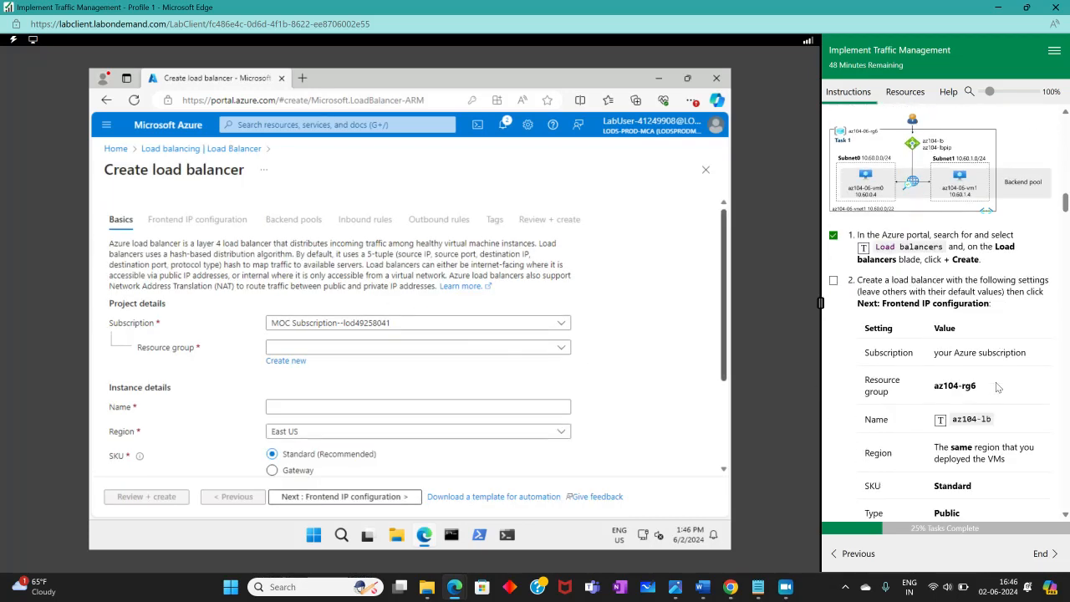
# Assign the load balancer to resource group az104-rg6 and name it az104-lb, following instruction 2
pyautogui.scroll(-2, 334, 318)
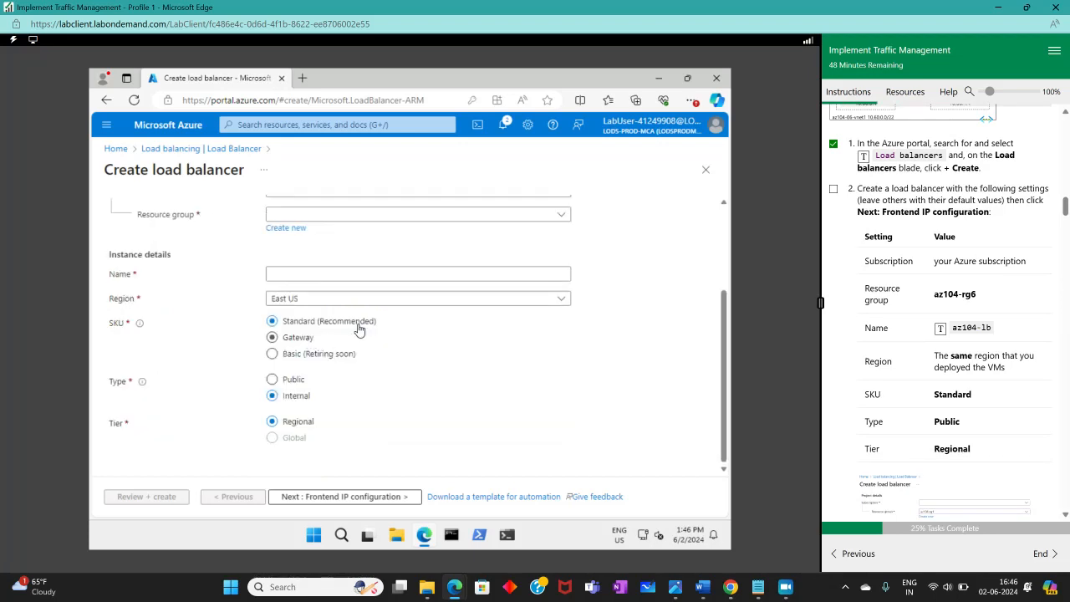
pyautogui.scroll(2, 432, 337)
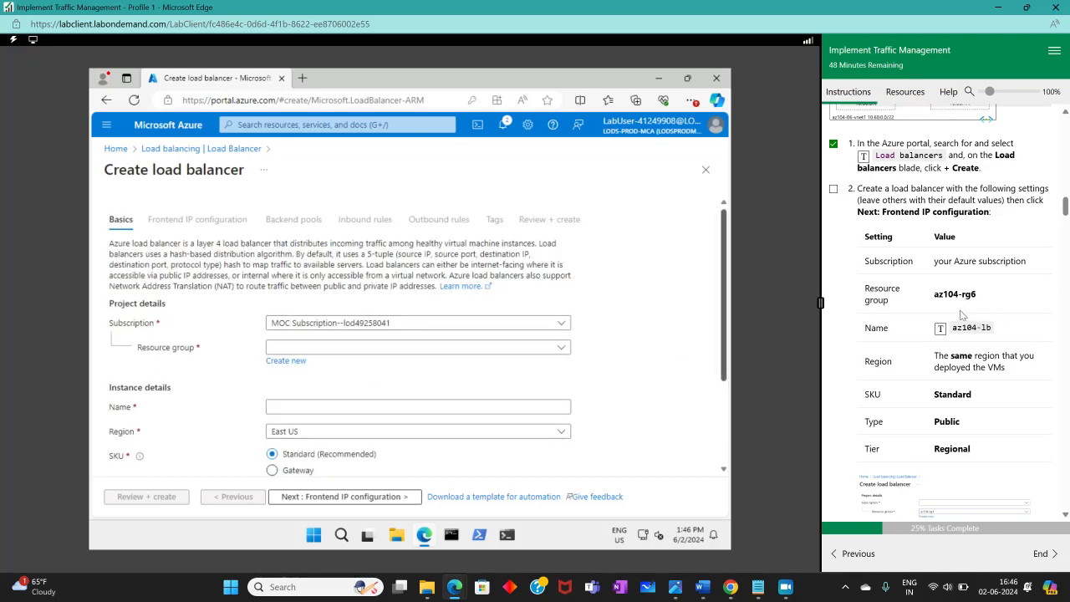
pyautogui.click(363, 348)
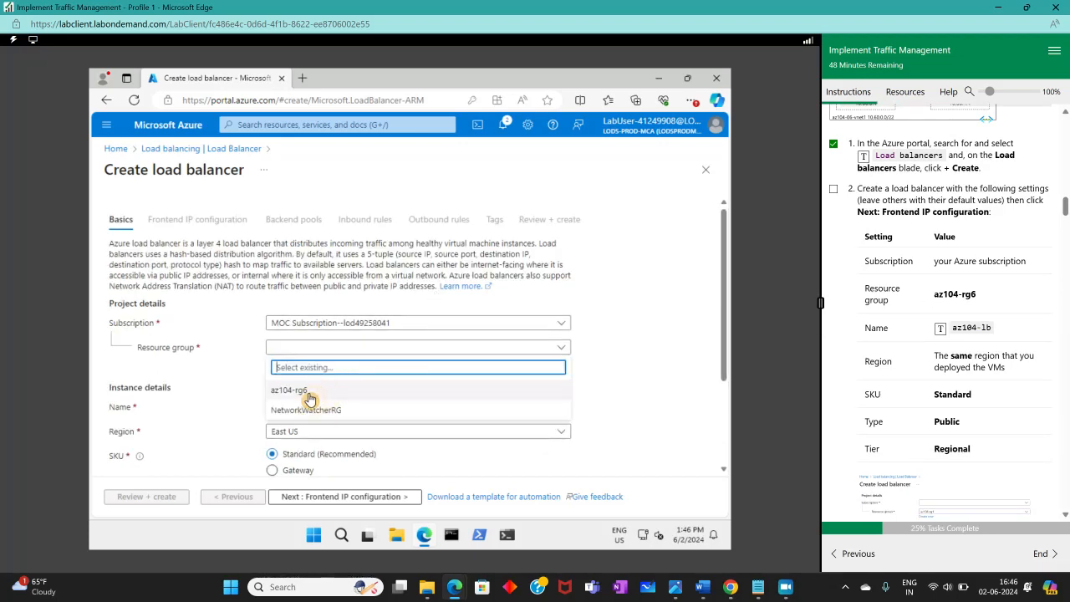
pyautogui.click(307, 393)
pyautogui.click(529, 407)
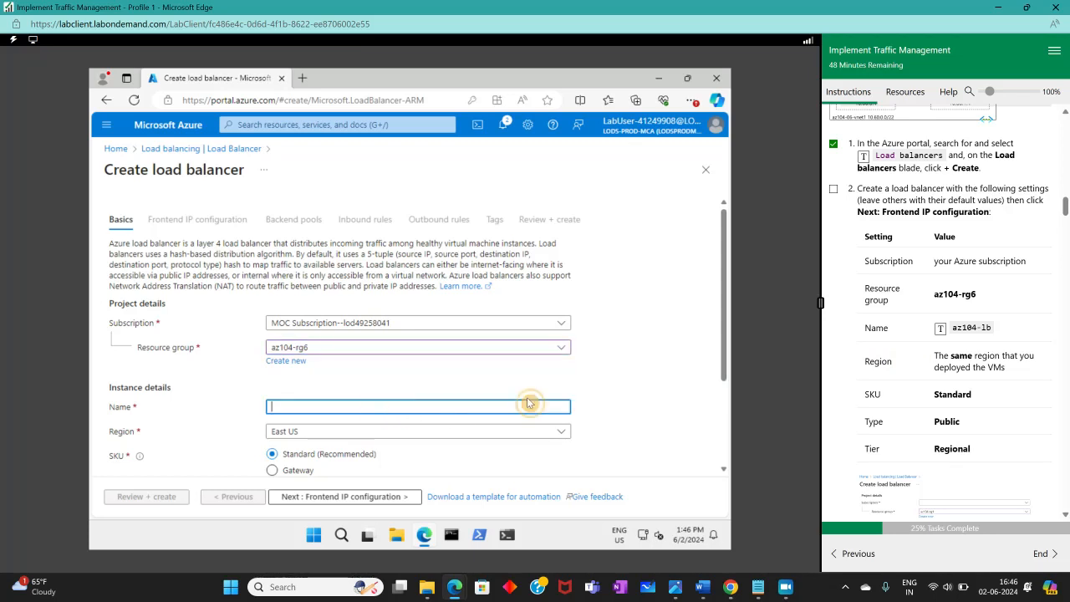
pyautogui.click(940, 328)
# Set the load balancer type to Public, mark instruction 2 complete, and continue to the frontend IP configuration
pyautogui.scroll(-1, 599, 400)
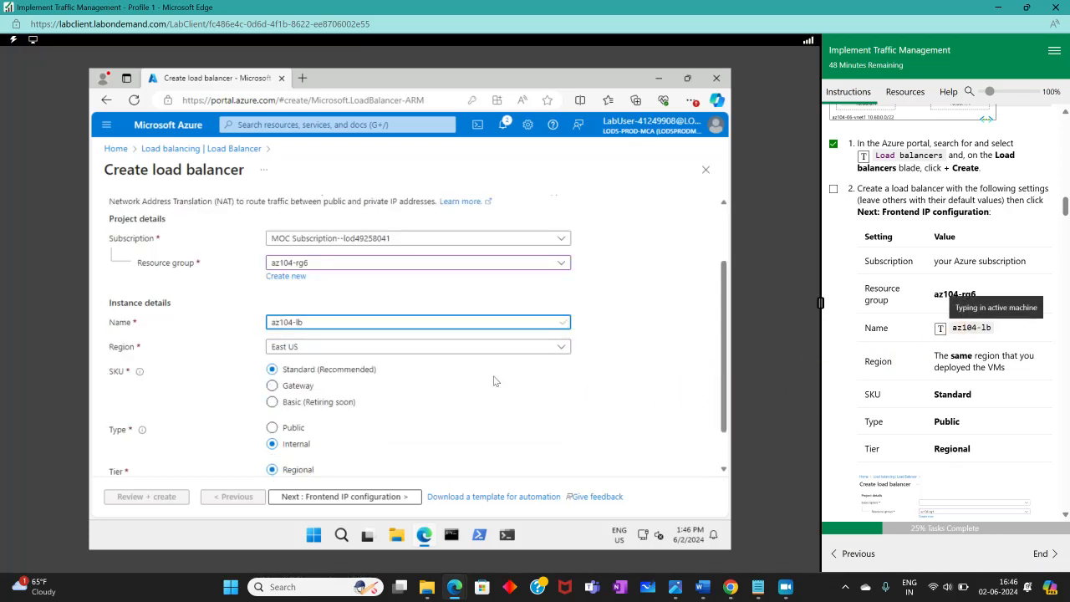
pyautogui.scroll(-1, 1001, 382)
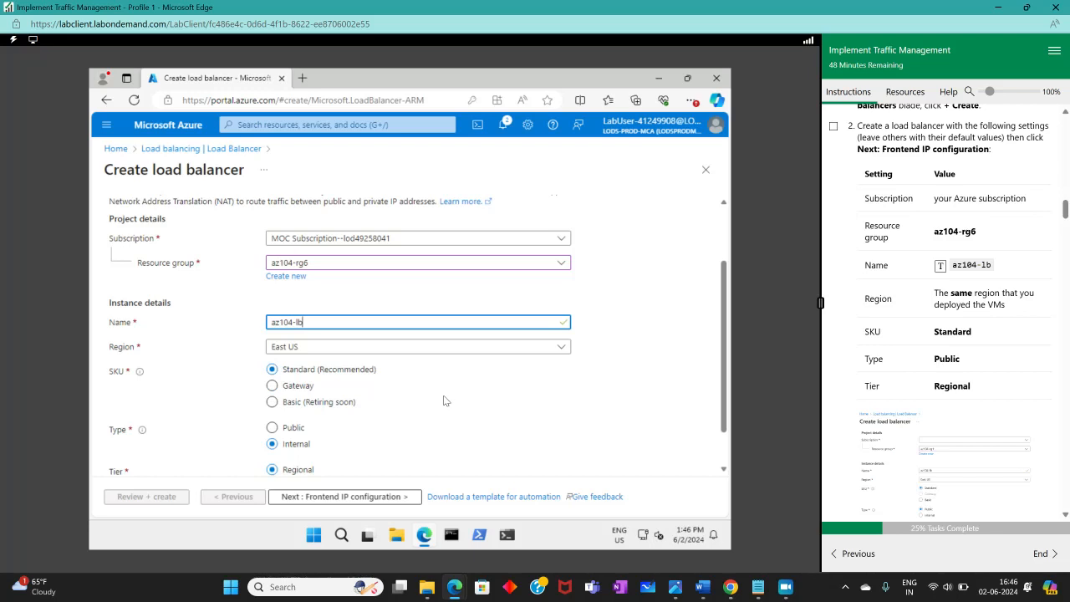
pyautogui.click(272, 428)
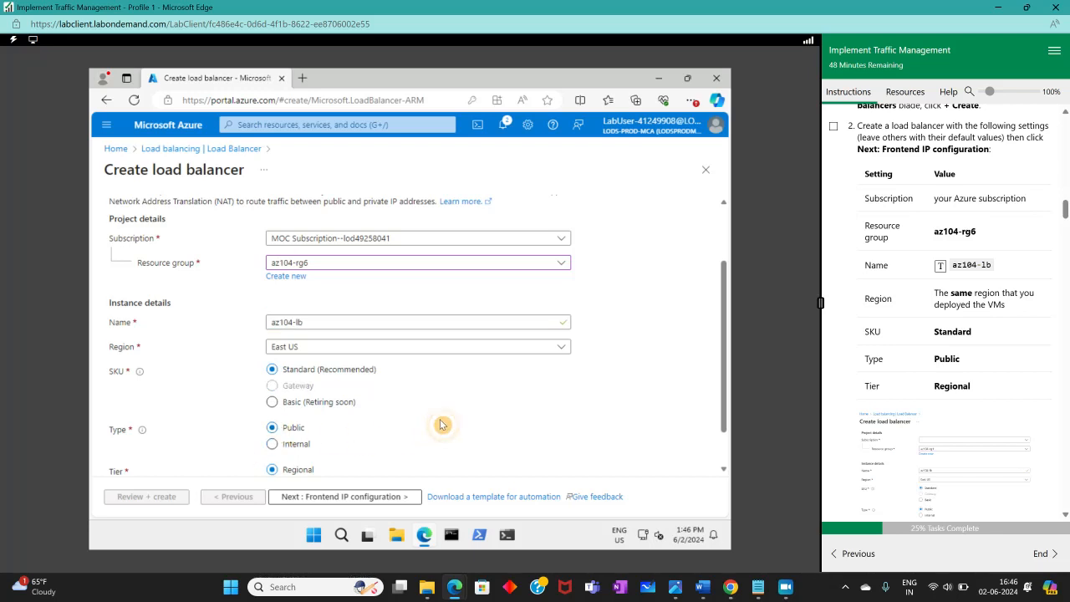
pyautogui.scroll(-1, 435, 418)
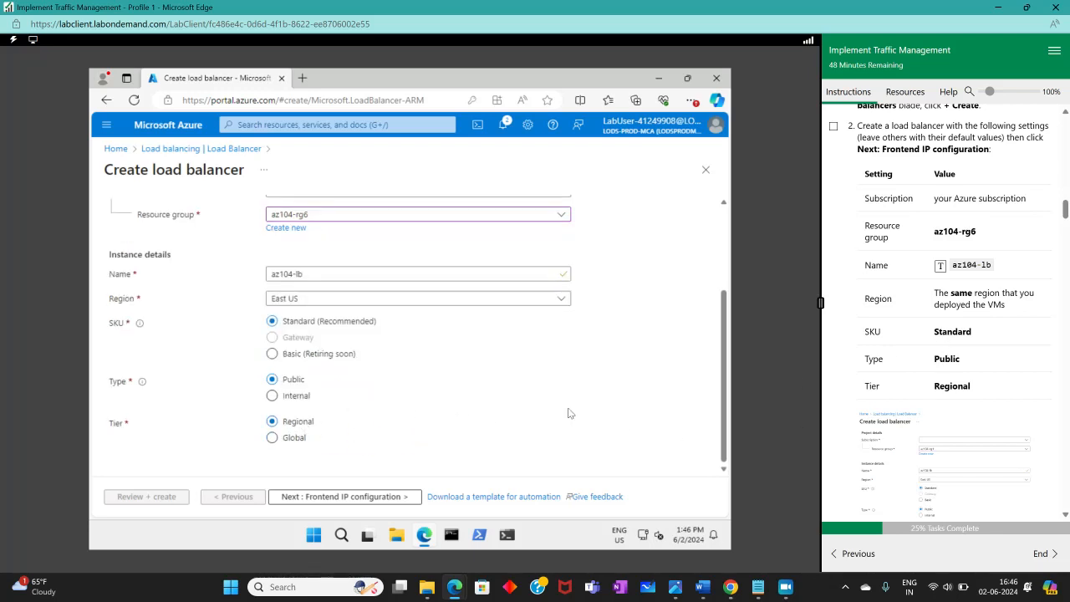
pyautogui.scroll(-3, 841, 385)
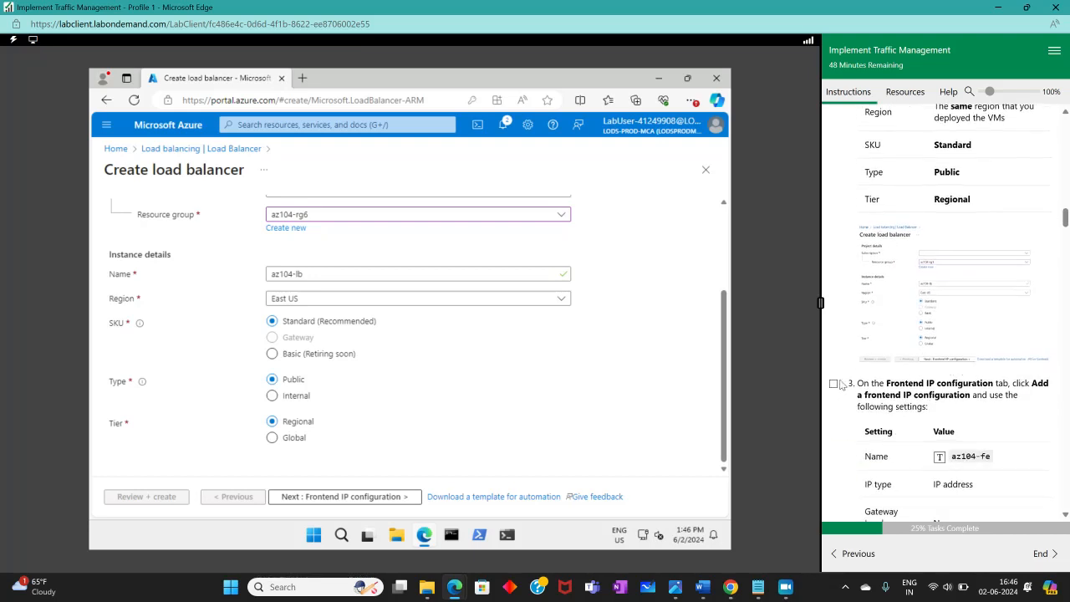
pyautogui.scroll(4, 840, 385)
pyautogui.scroll(-6, 861, 251)
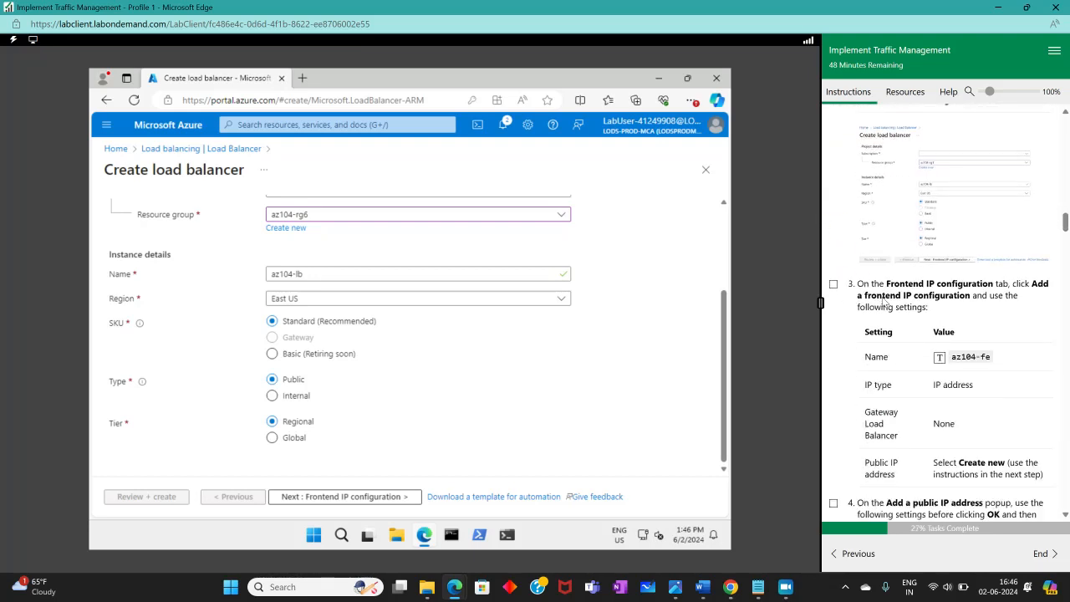
pyautogui.click(308, 497)
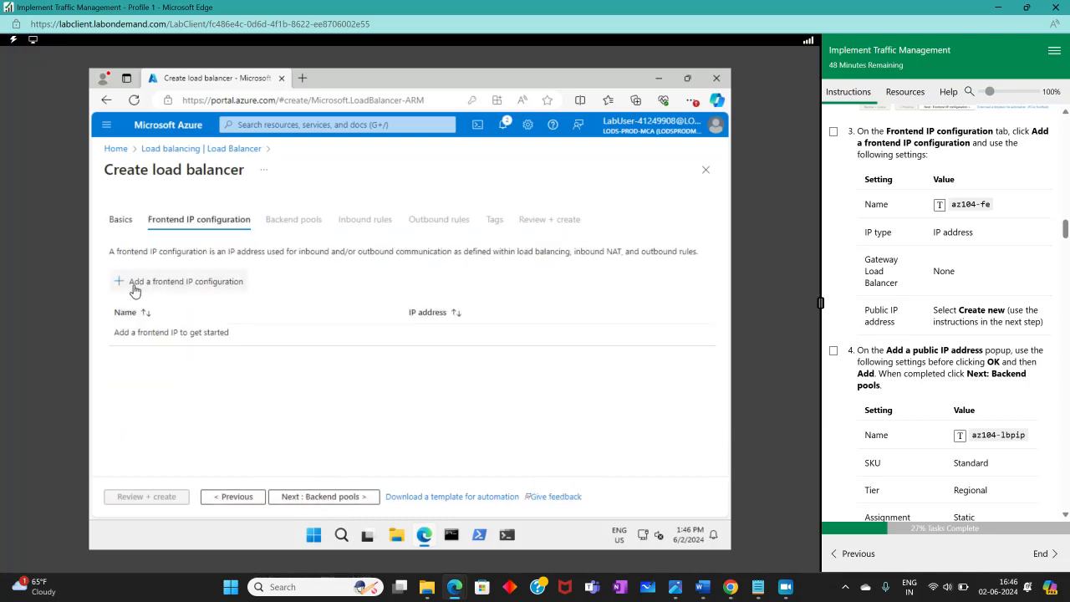
pyautogui.click(135, 287)
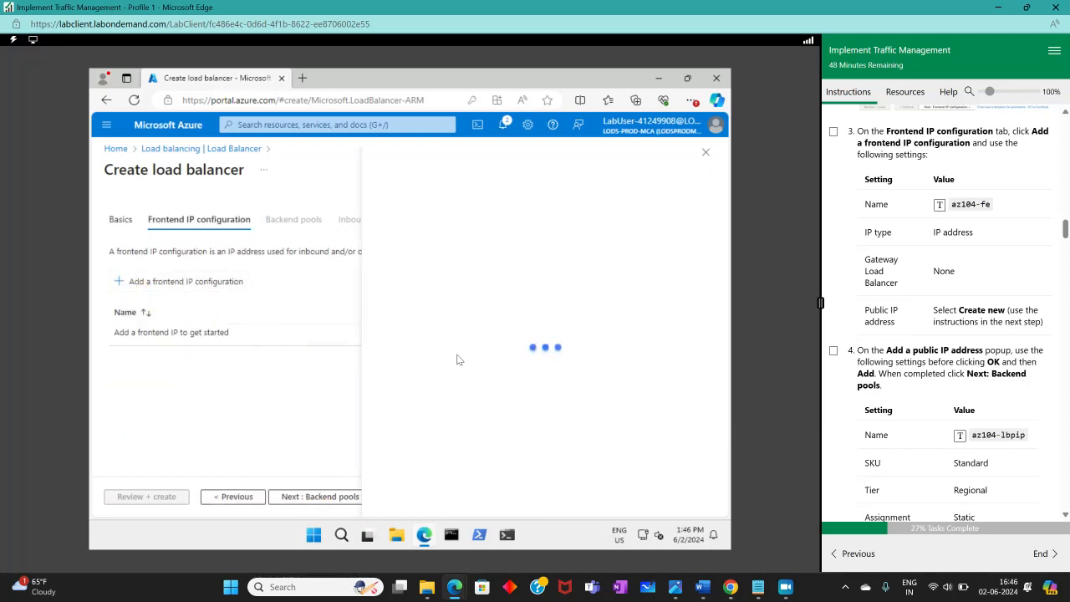
pyautogui.click(546, 191)
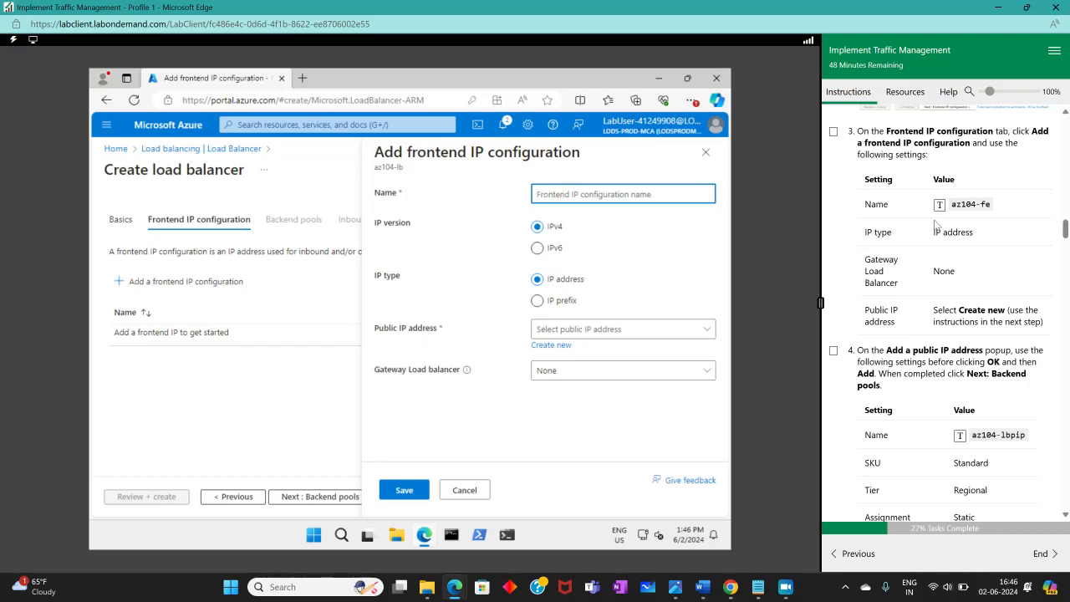
pyautogui.click(940, 204)
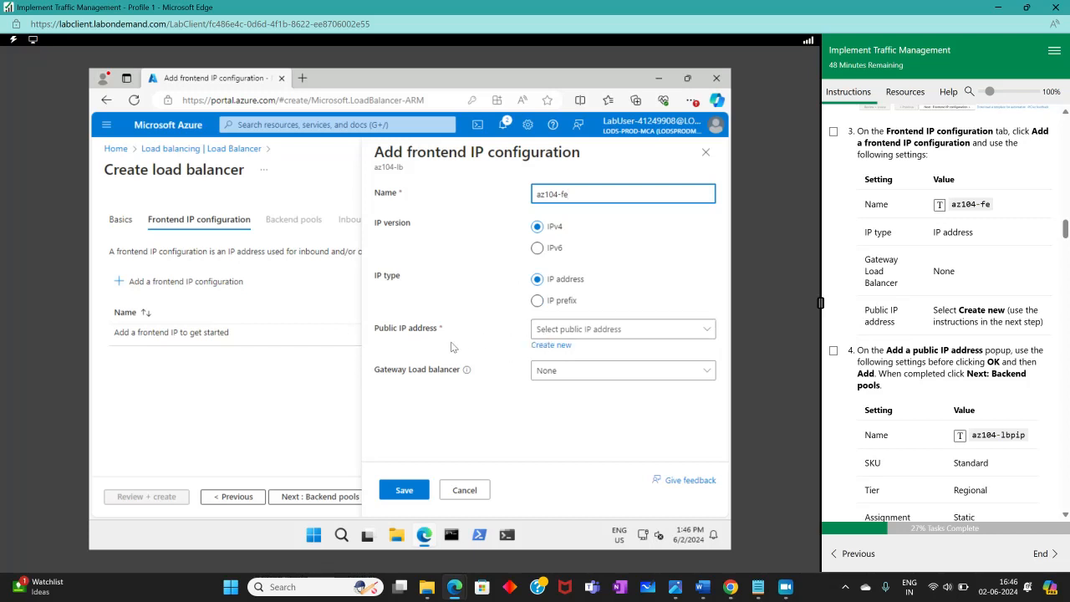
pyautogui.click(553, 344)
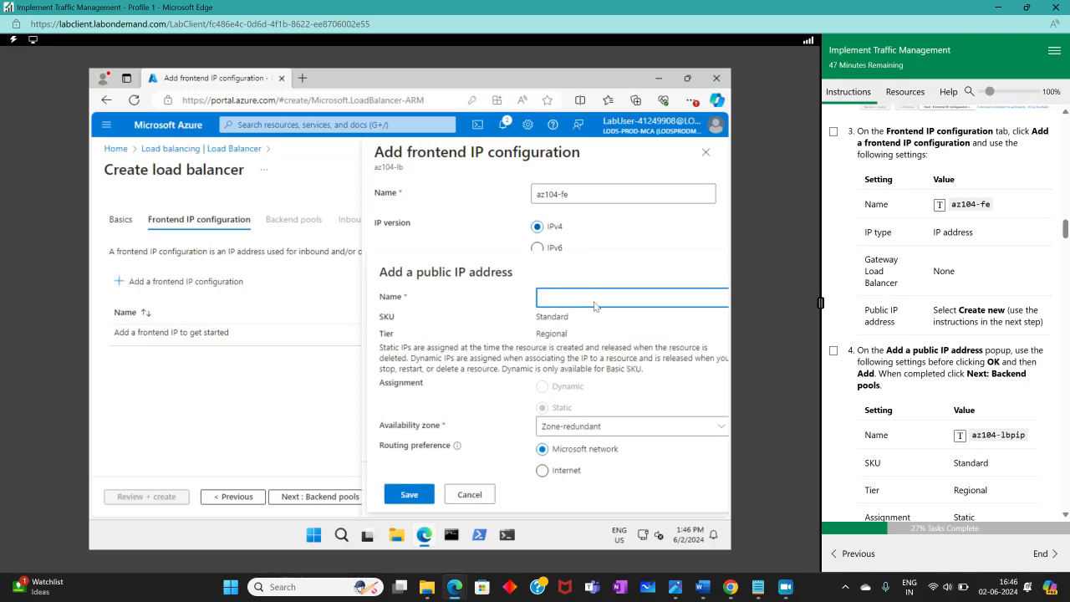
pyautogui.click(706, 152)
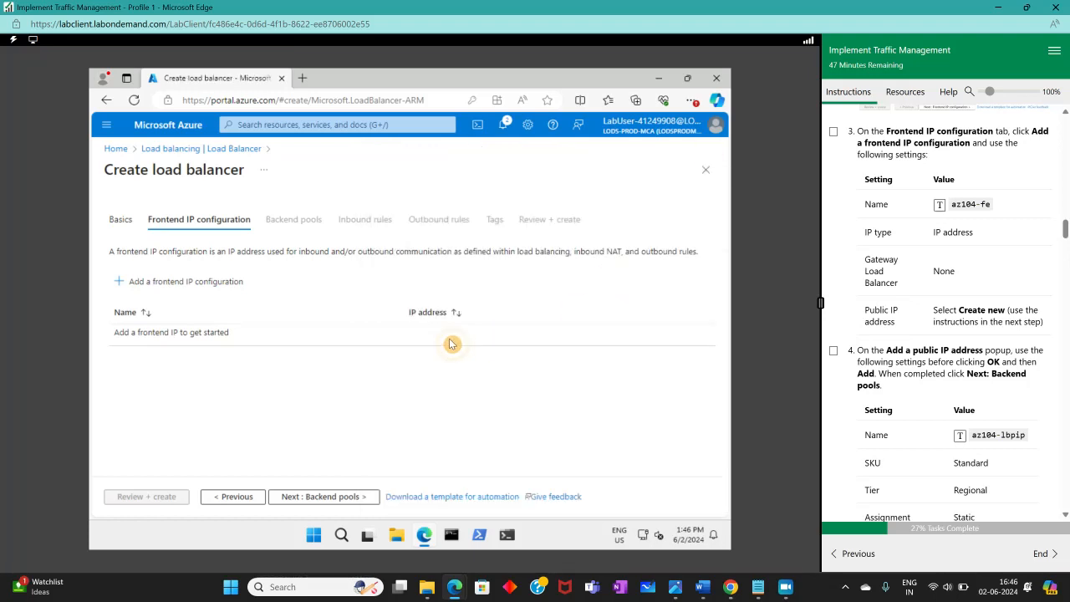
# Add a frontend IP configuration to the load balancer and name it az104-fe
pyautogui.click(138, 281)
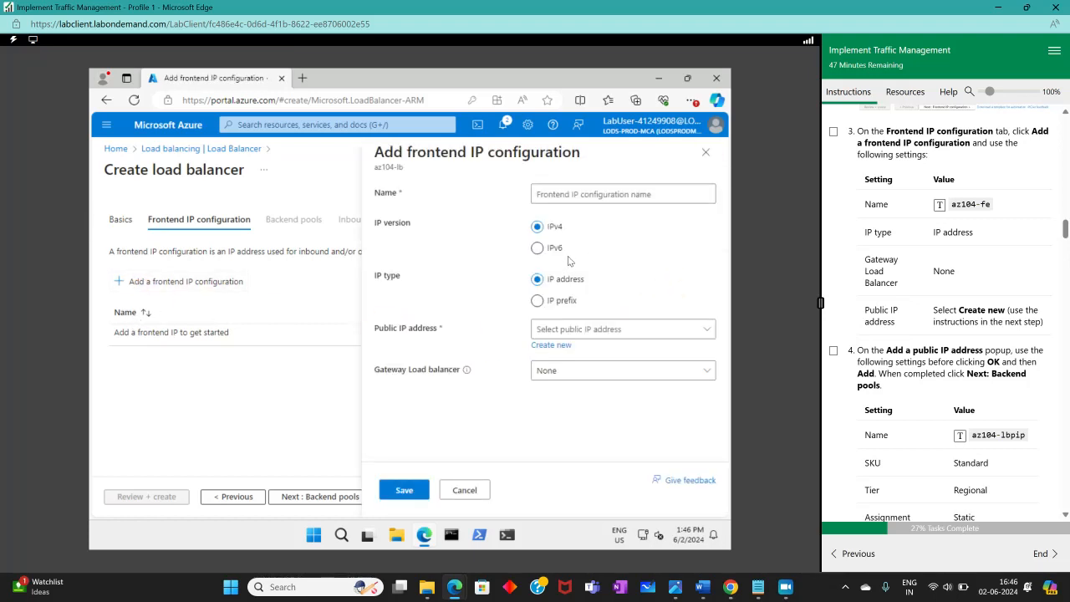
pyautogui.click(539, 194)
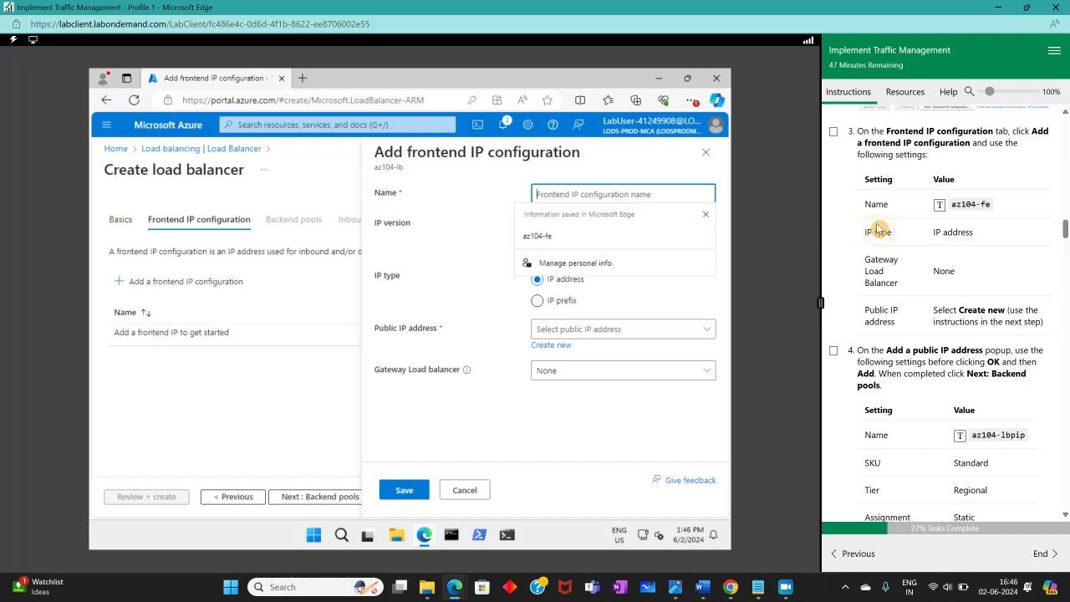
pyautogui.click(964, 206)
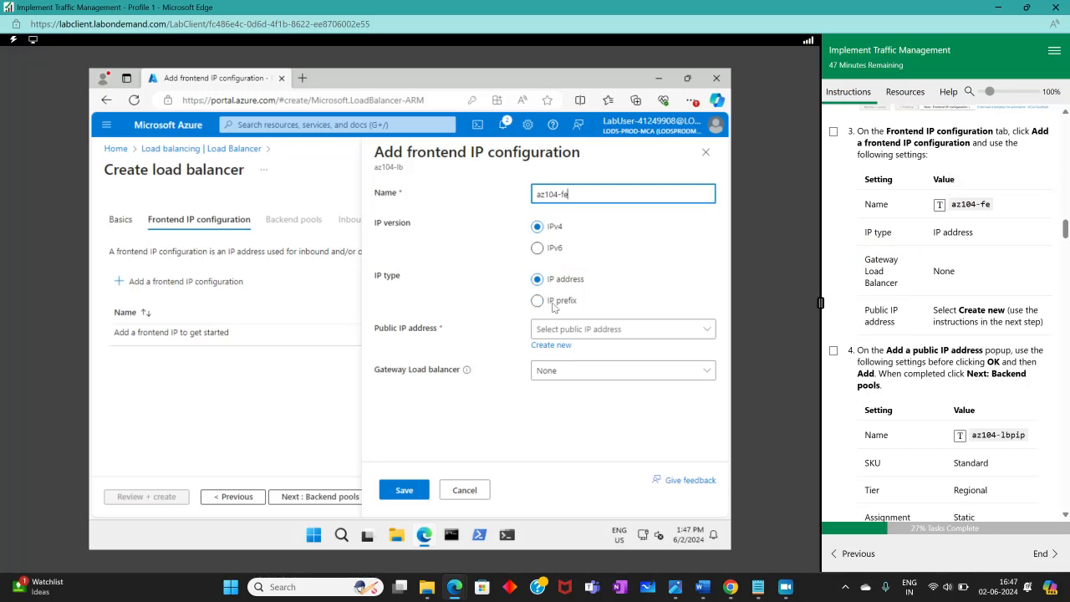
# Create a public IP address named az104-lbpip for the frontend IP configuration, and mark instruction 4 complete
pyautogui.click(624, 329)
pyautogui.click(623, 330)
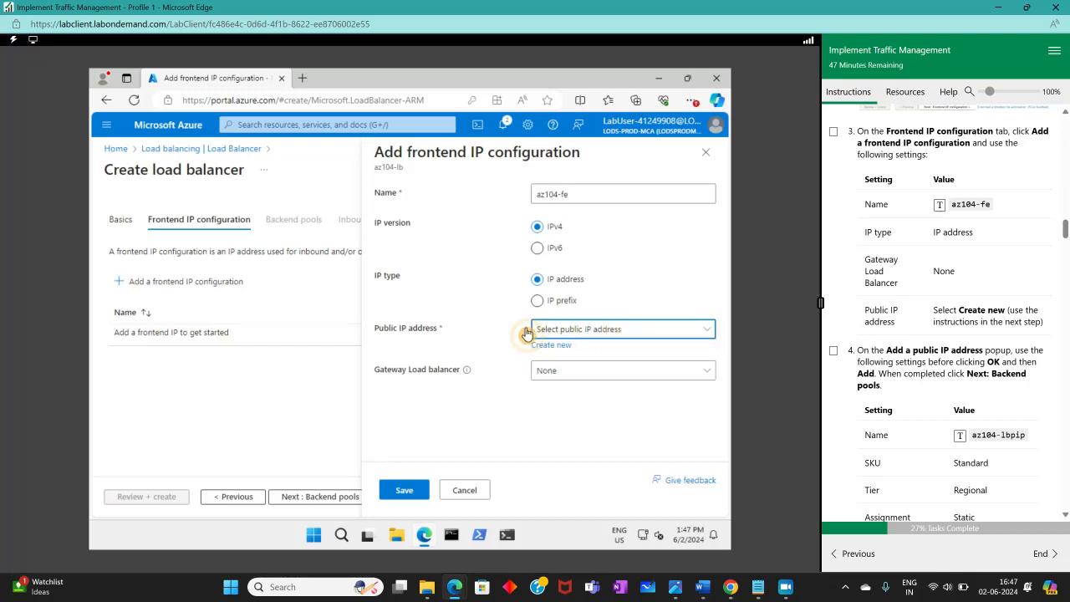
pyautogui.click(566, 349)
pyautogui.scroll(-3, 908, 434)
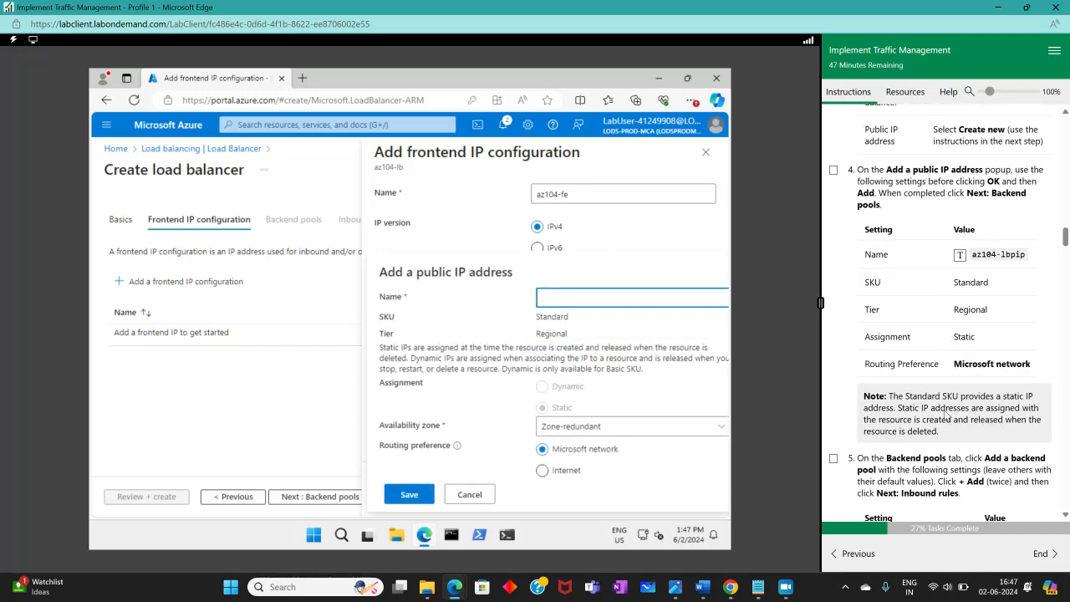
pyautogui.scroll(2, 915, 437)
pyautogui.click(834, 289)
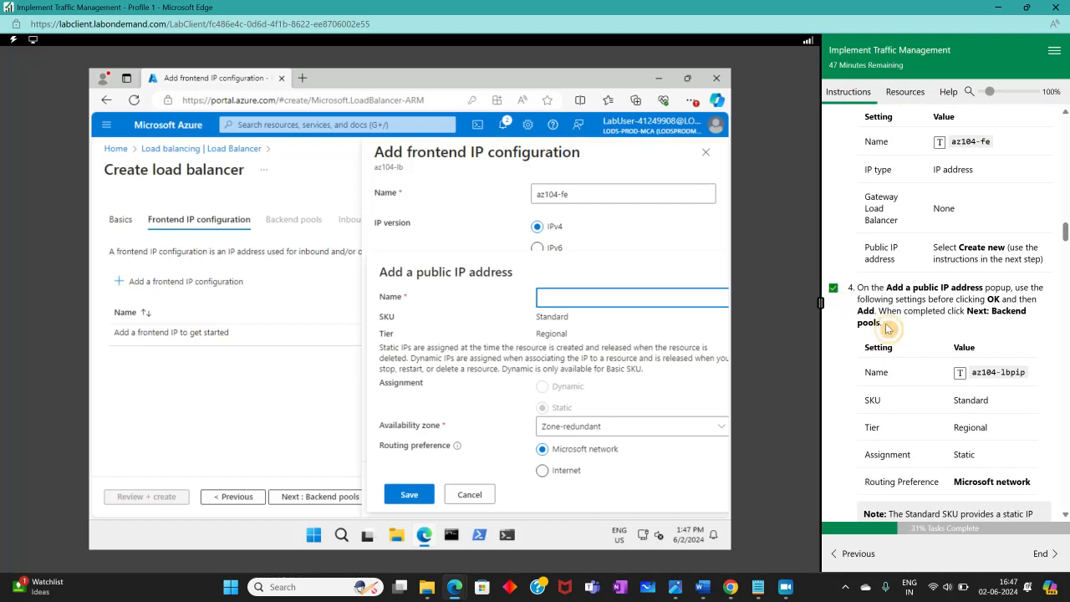
pyautogui.scroll(-1, 961, 362)
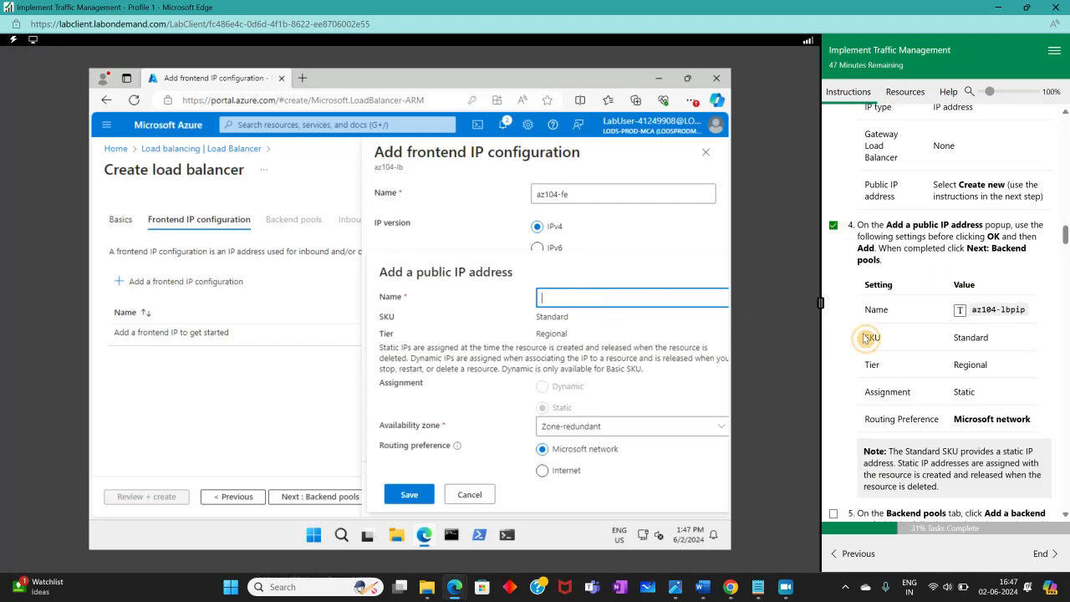
pyautogui.click(960, 309)
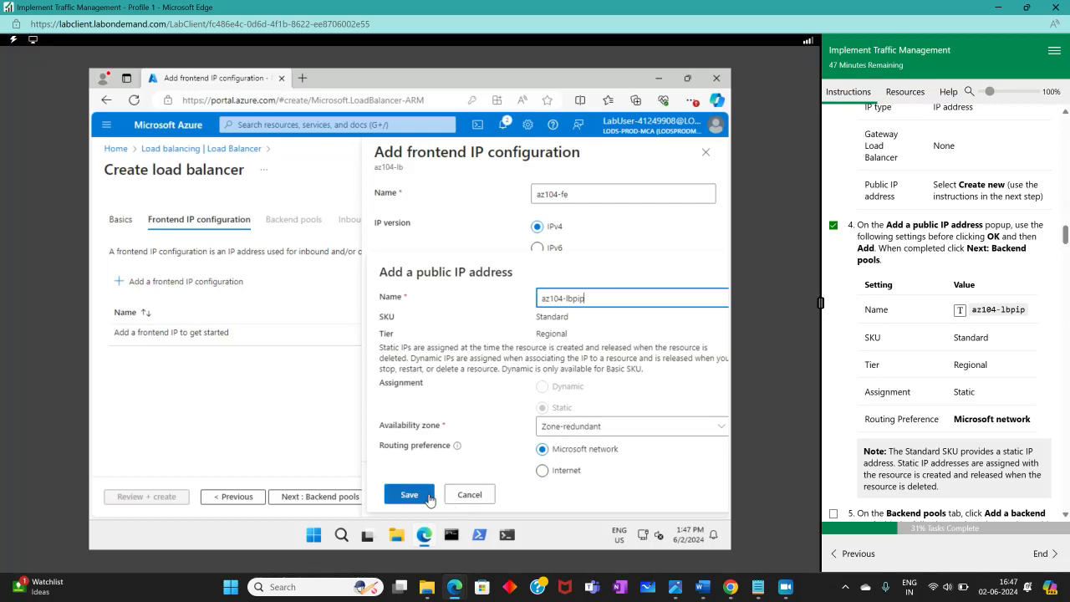
pyautogui.scroll(-1, 820, 432)
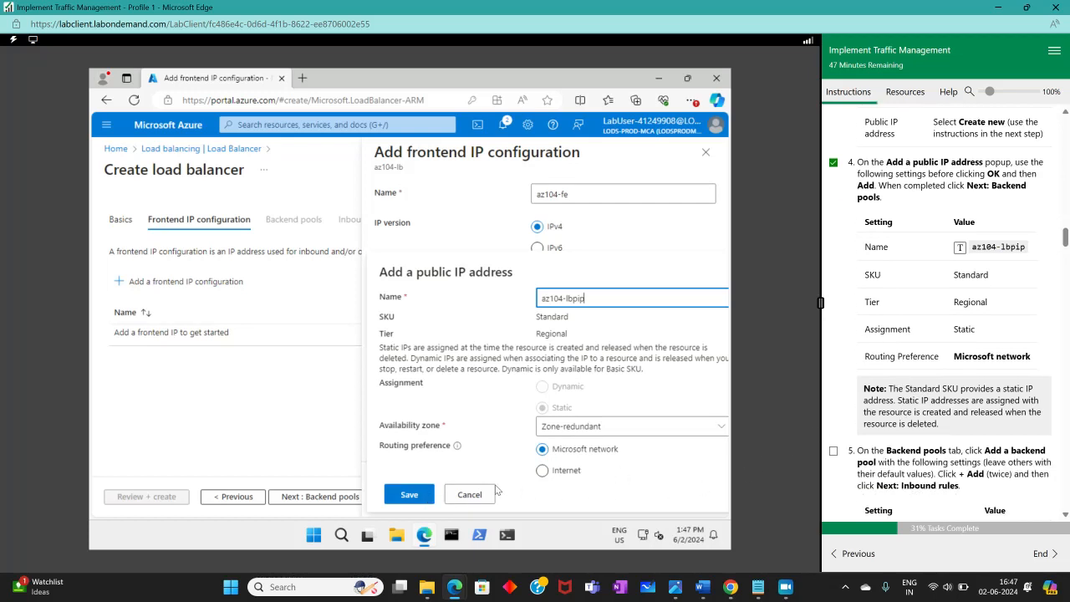
pyautogui.click(409, 494)
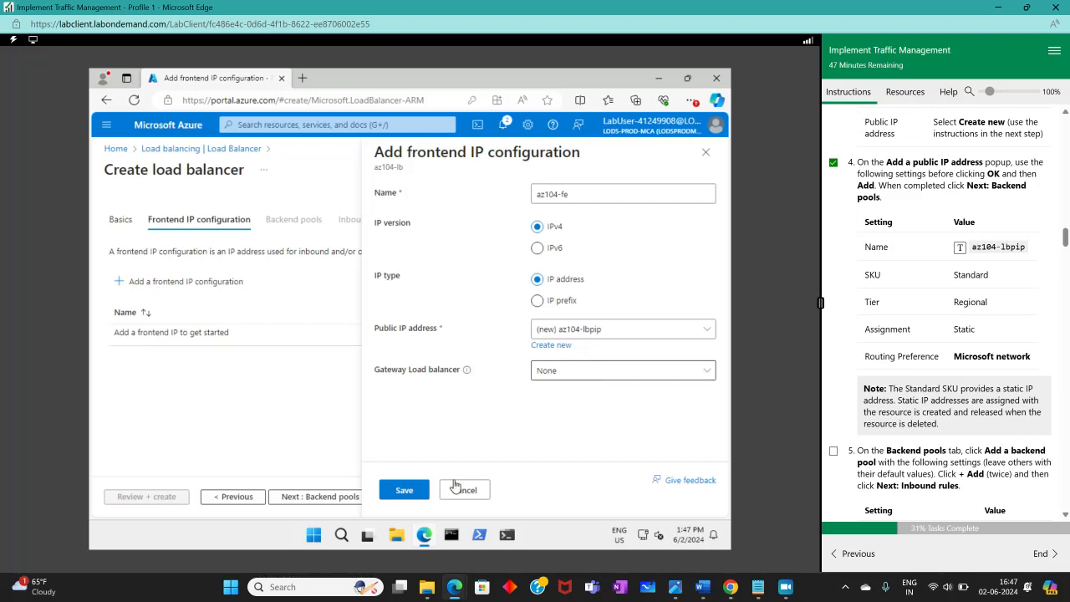
# Save the frontend IP configuration, then start adding a backend pool to the load balancer
pyautogui.click(406, 490)
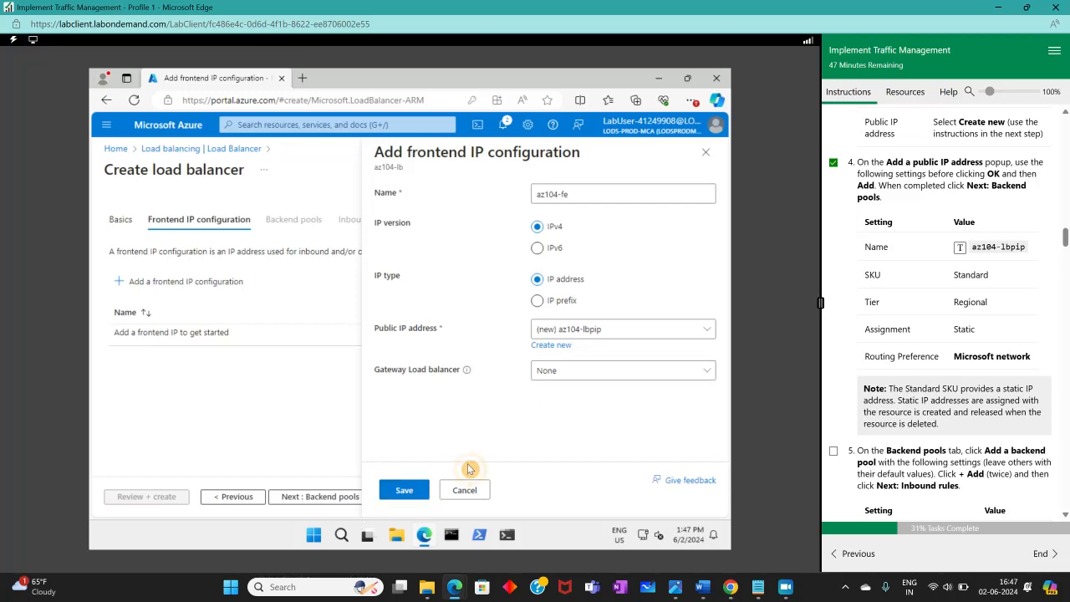
pyautogui.click(320, 497)
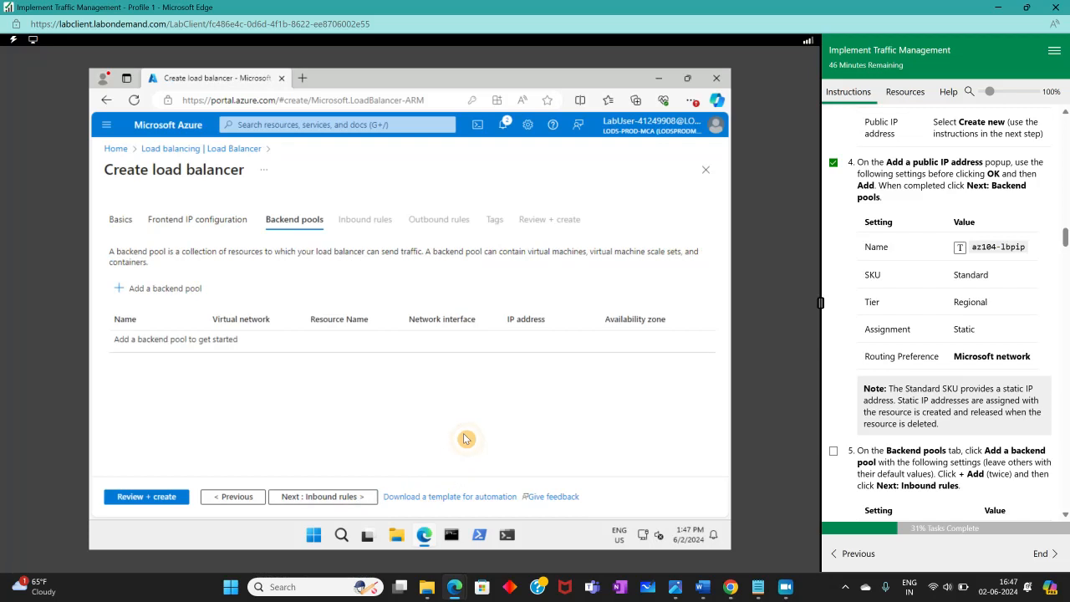
pyautogui.click(143, 288)
# Name the backend pool az104-be and assign it to virtual network az104-06-vnet1, following instruction 5
pyautogui.scroll(-2, 980, 460)
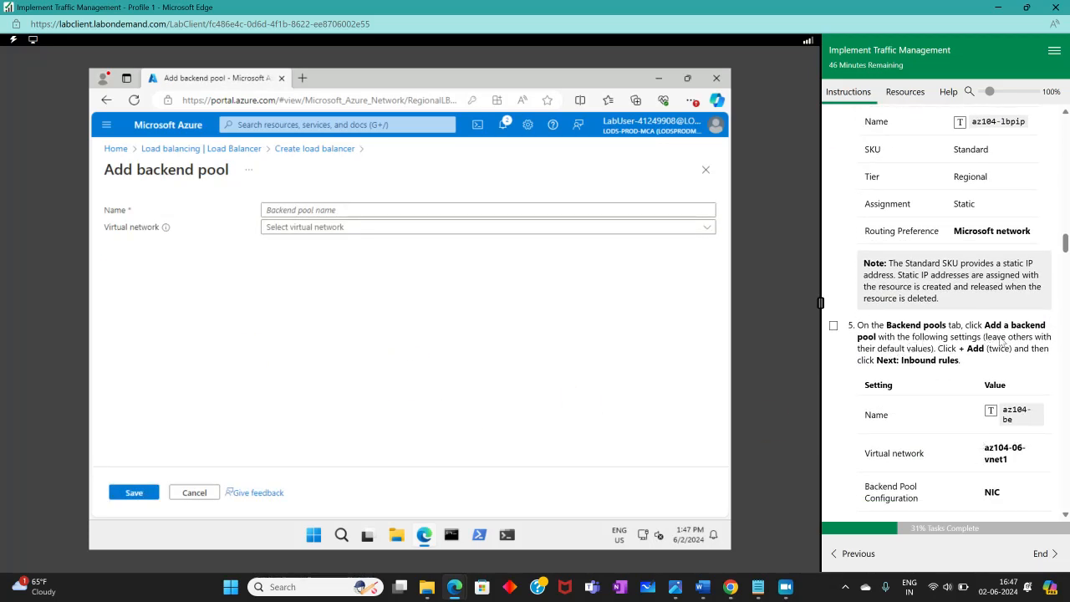
pyautogui.scroll(-1, 996, 436)
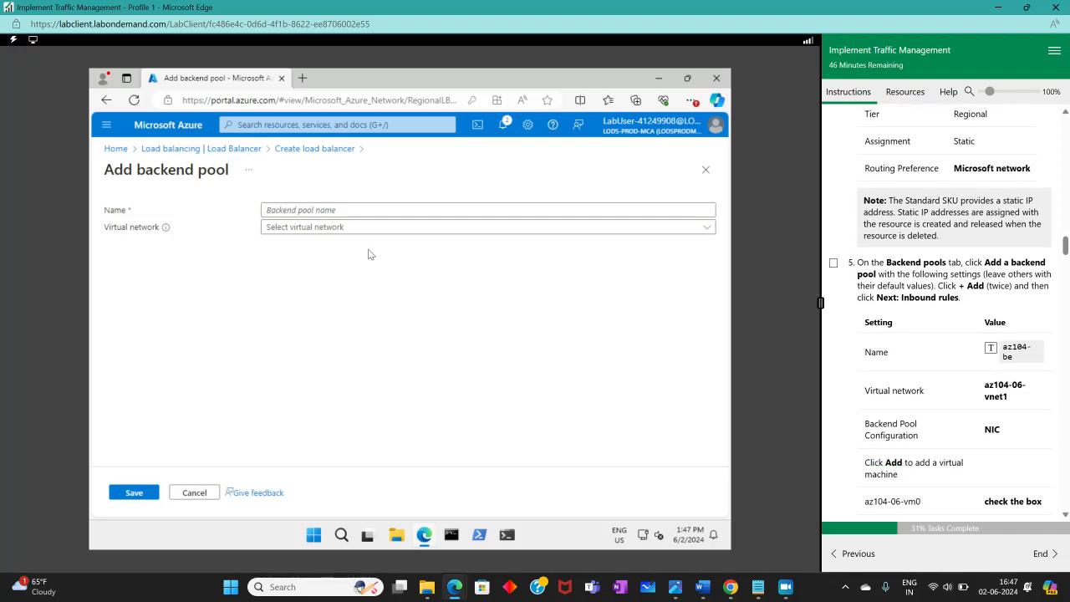
pyautogui.click(376, 210)
pyautogui.click(990, 349)
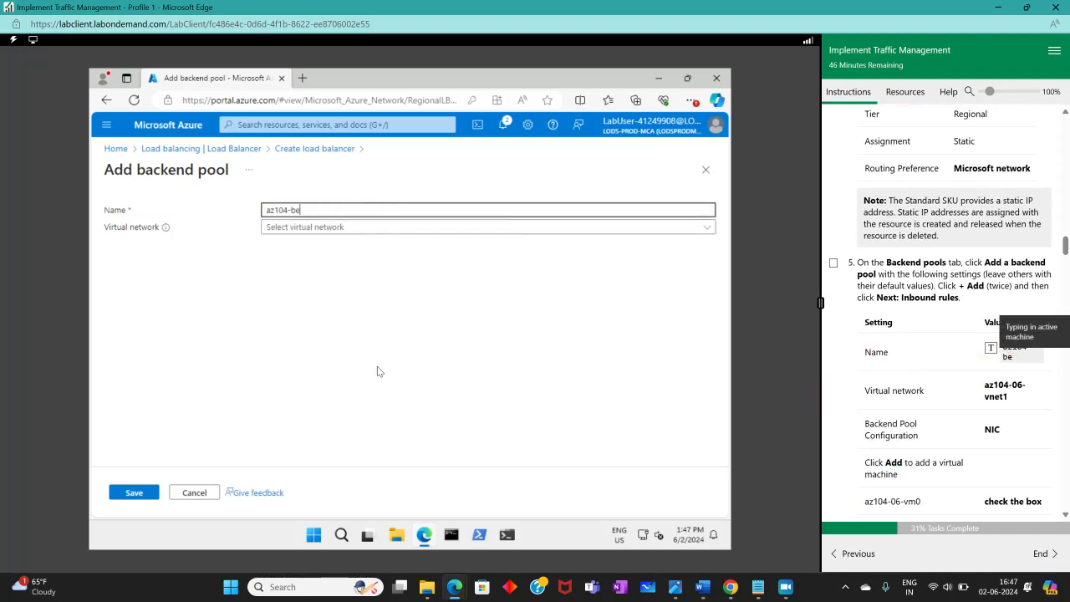
pyautogui.click(410, 228)
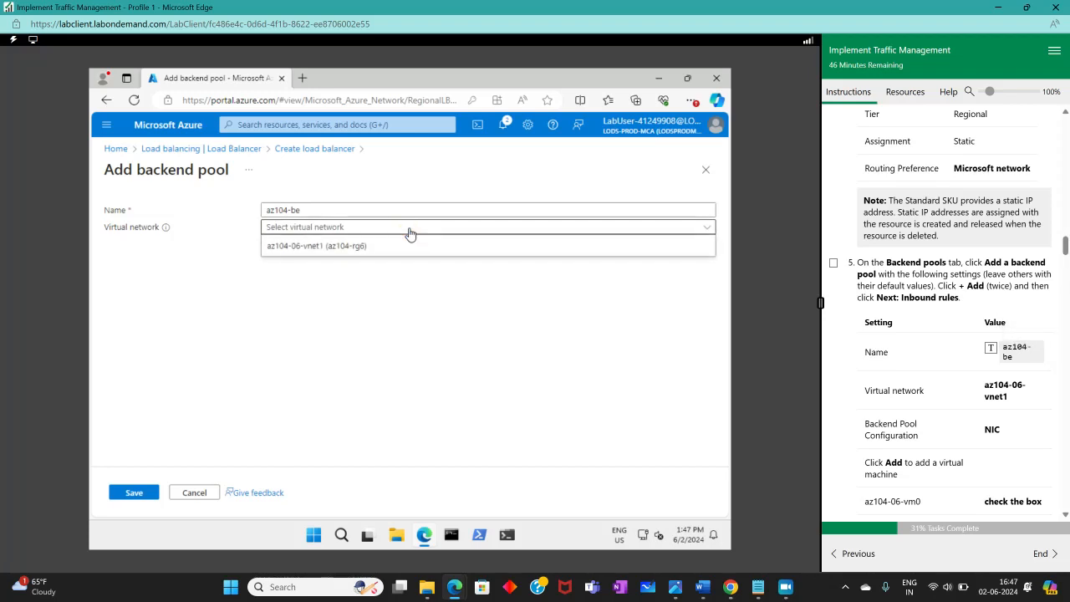
pyautogui.click(327, 249)
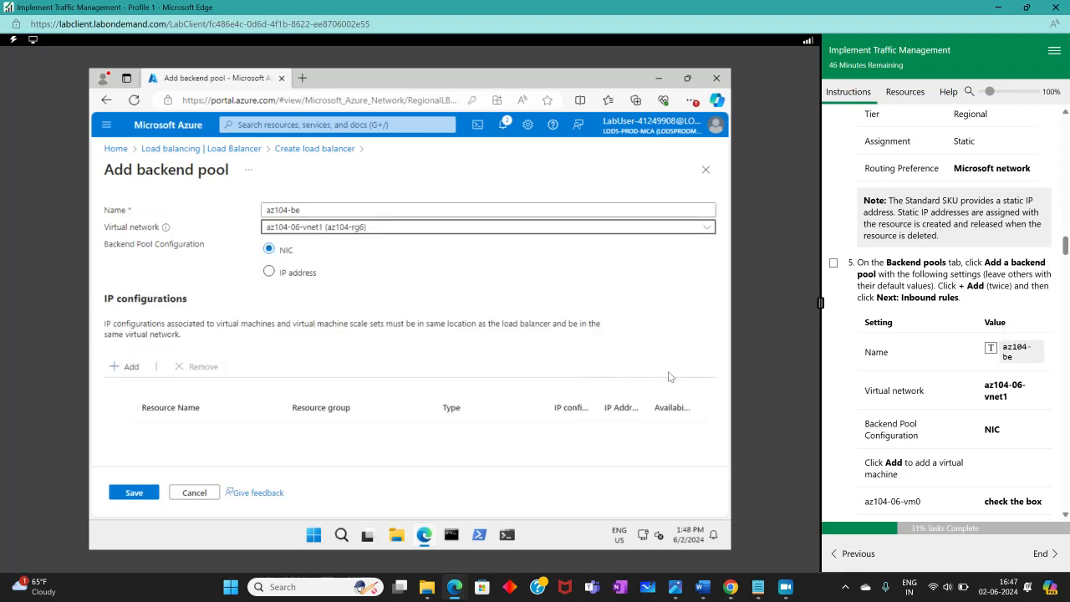
# Add virtual machines az104-06-vm0 and az104-06-vm1 to the backend pool and save the pool
pyautogui.scroll(-3, 894, 408)
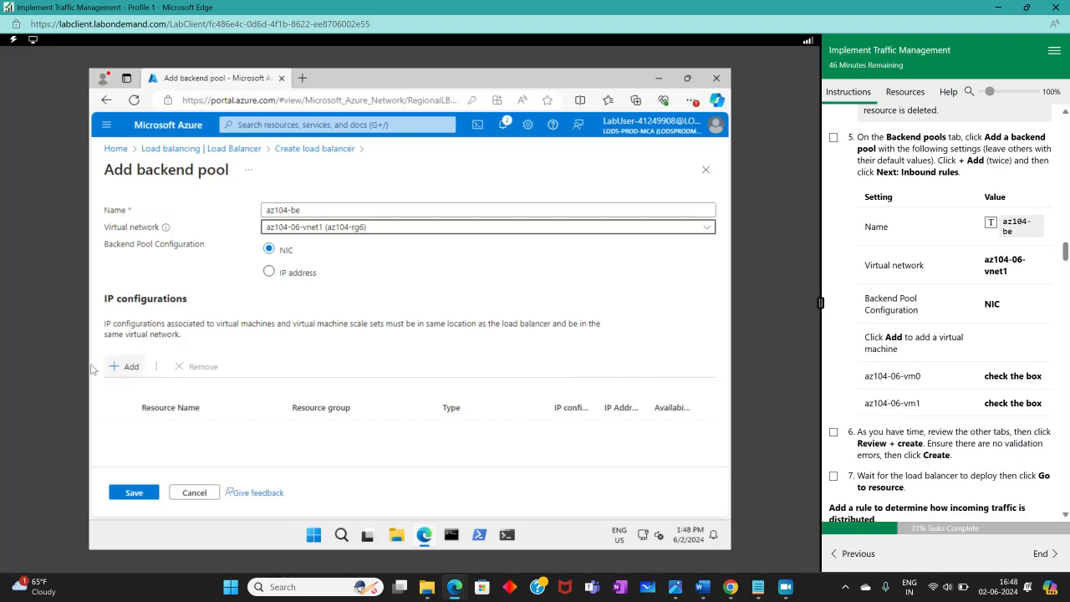
pyautogui.click(126, 367)
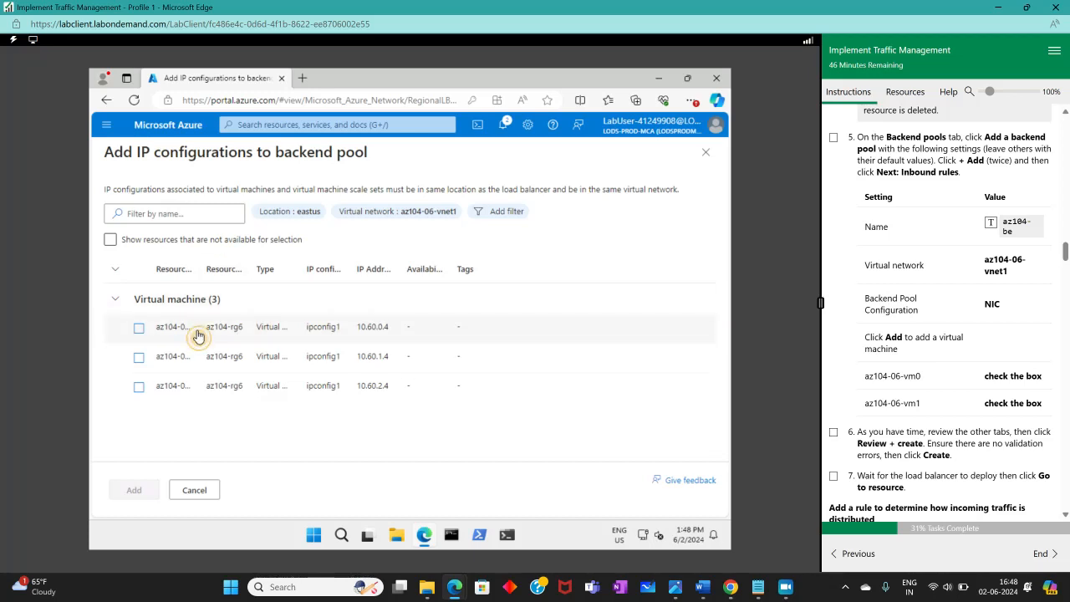
pyautogui.click(140, 328)
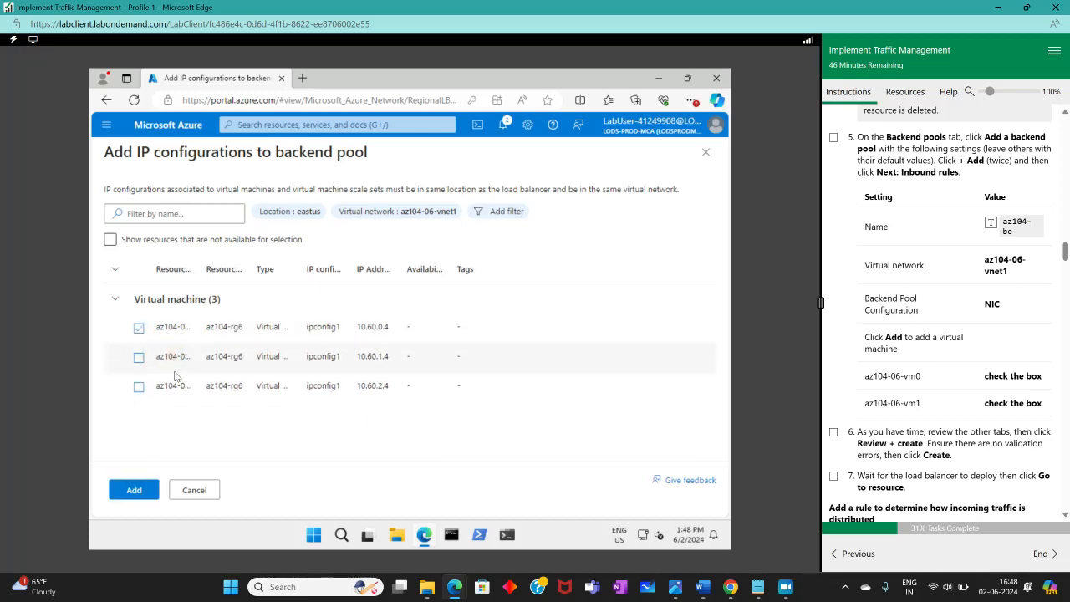
pyautogui.click(140, 358)
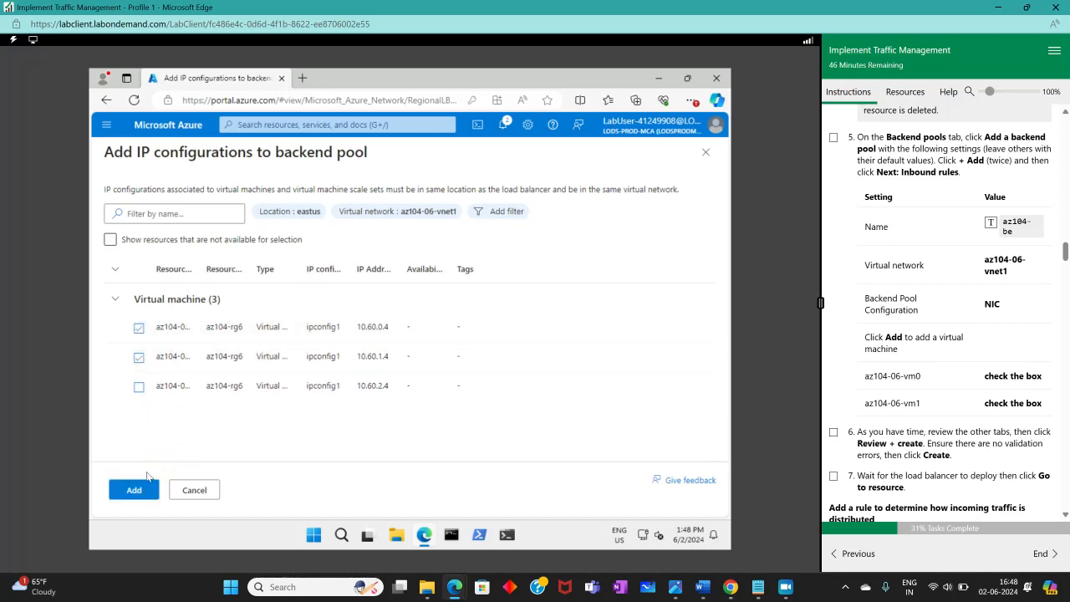
pyautogui.click(132, 490)
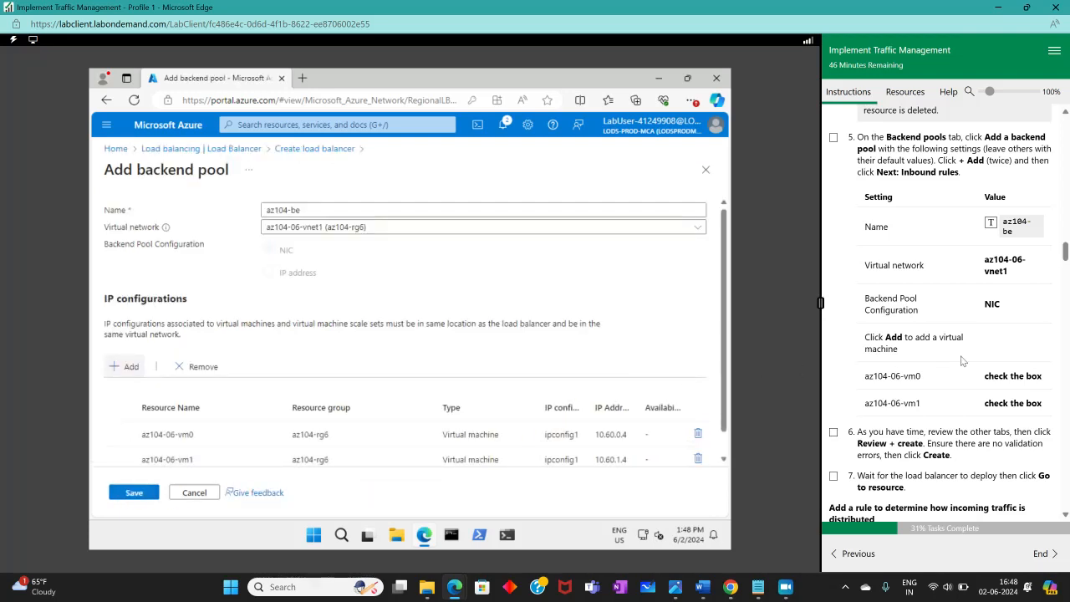
pyautogui.scroll(-3, 959, 355)
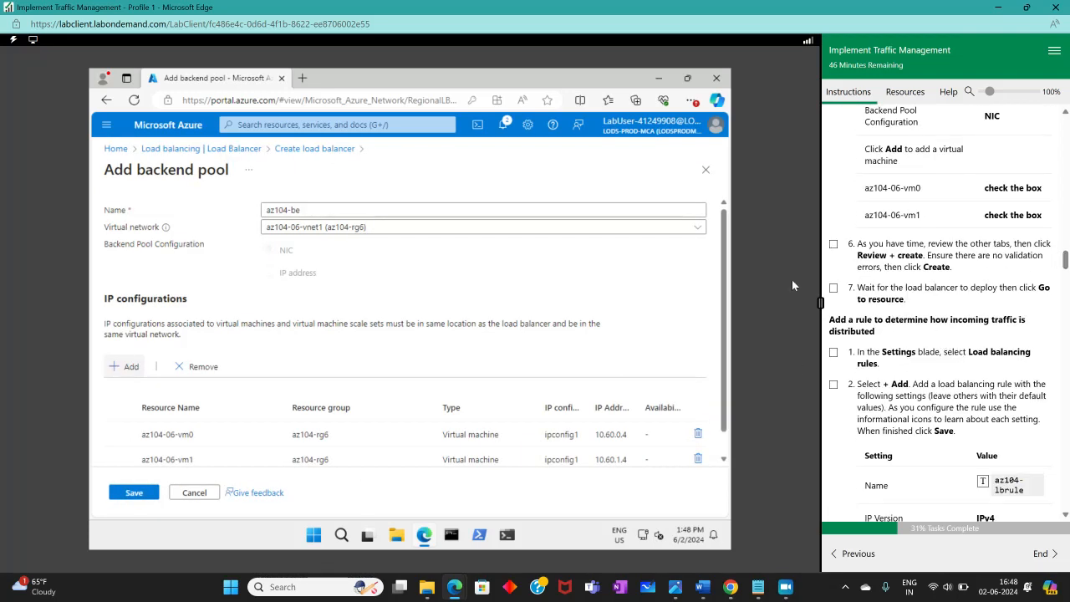
pyautogui.click(138, 495)
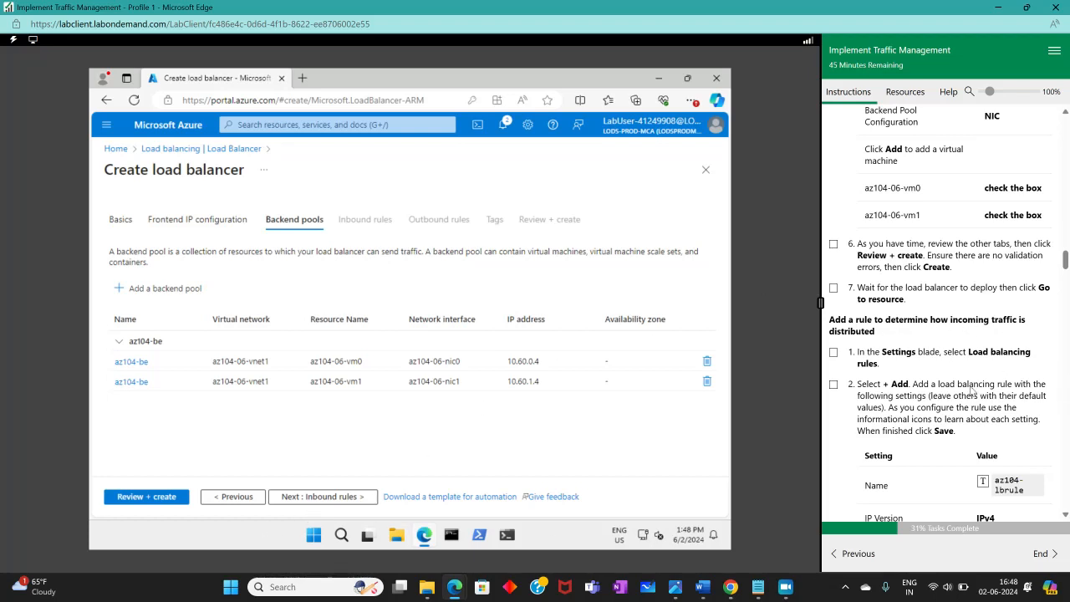
# Review and create the load balancer, and mark instructions 6 and 7 complete
pyautogui.scroll(-1, 975, 338)
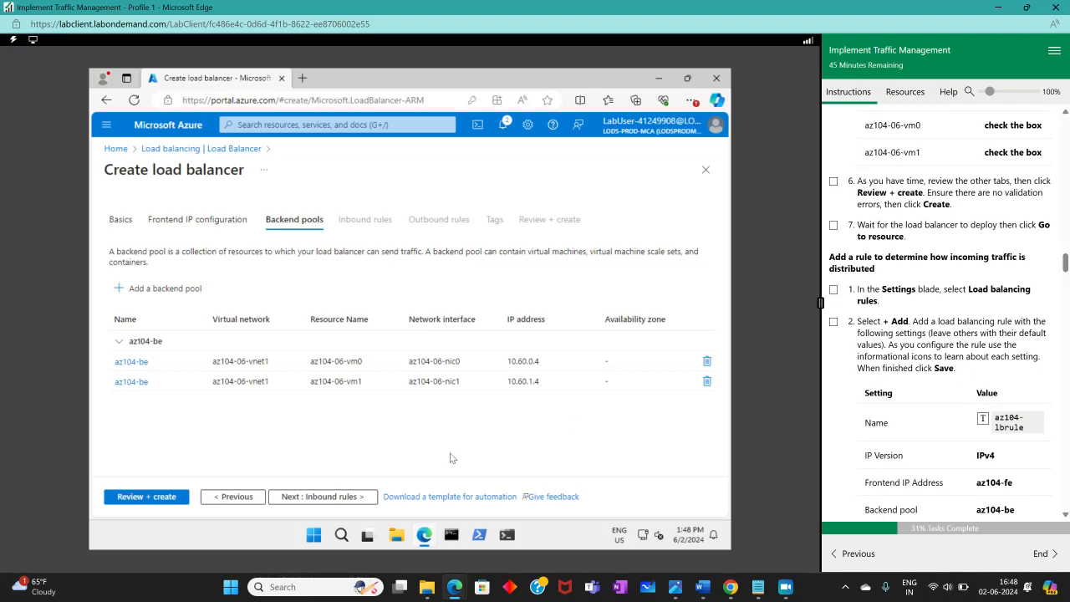
pyautogui.click(147, 498)
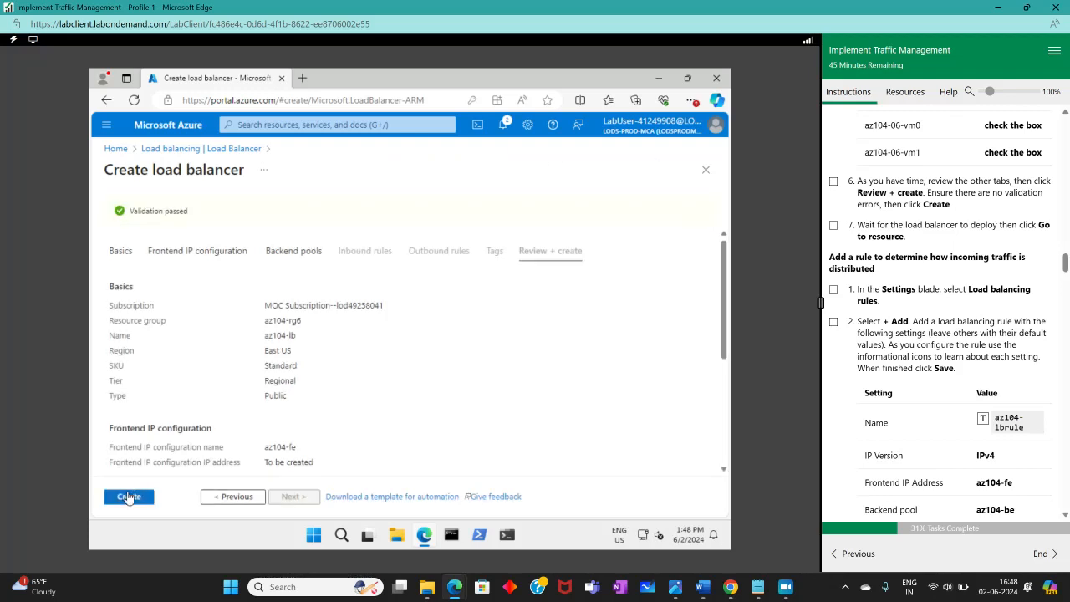
pyautogui.click(129, 498)
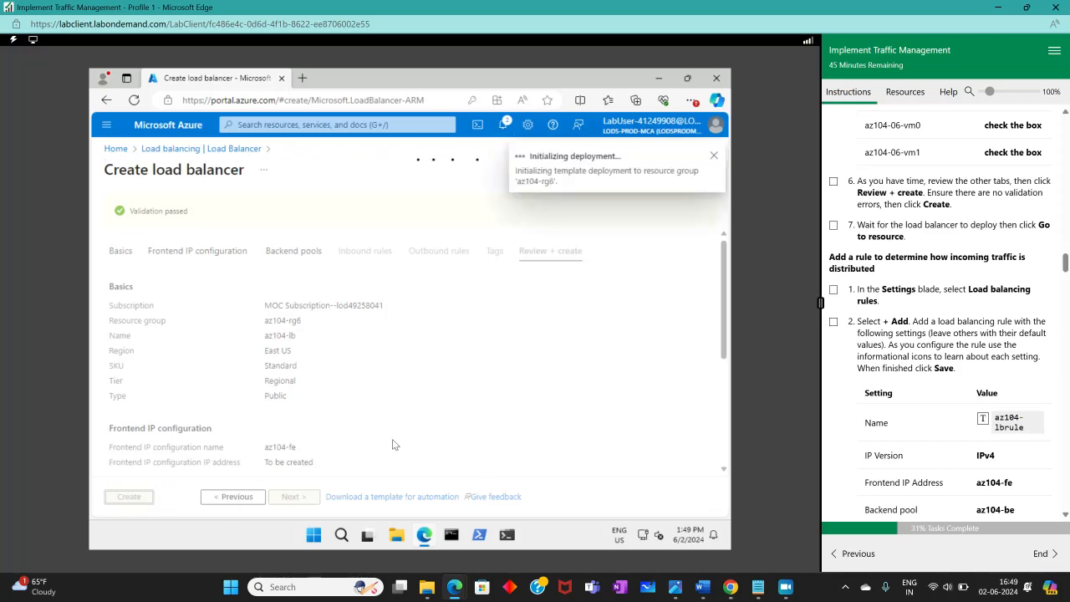
pyautogui.click(834, 226)
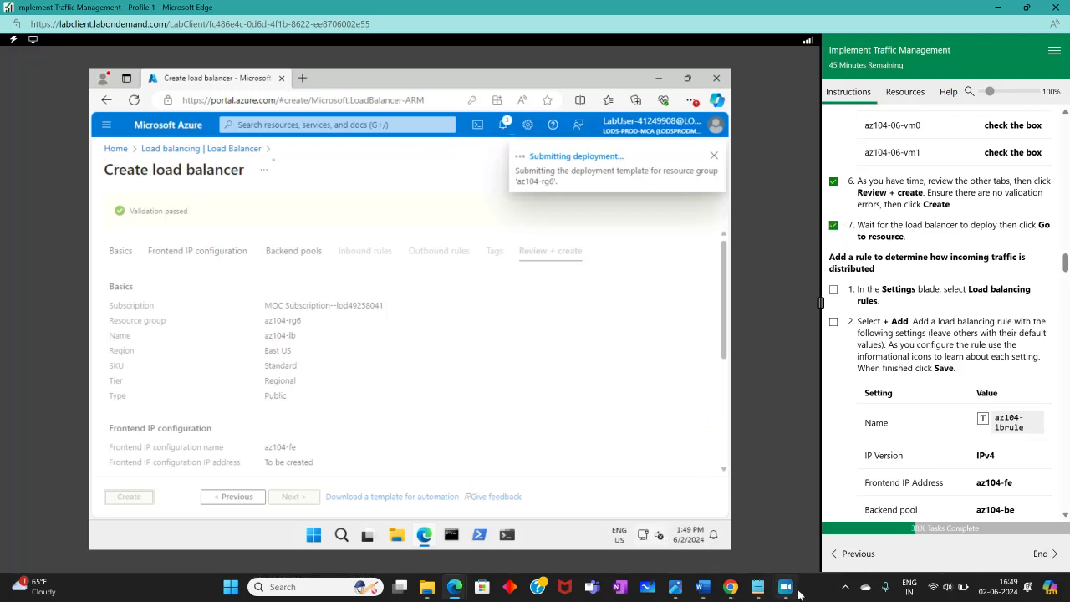
# Go to the deployed load balancer's load balancing rules and mark instruction 1 of the rule section complete
pyautogui.moveTo(4, 355)
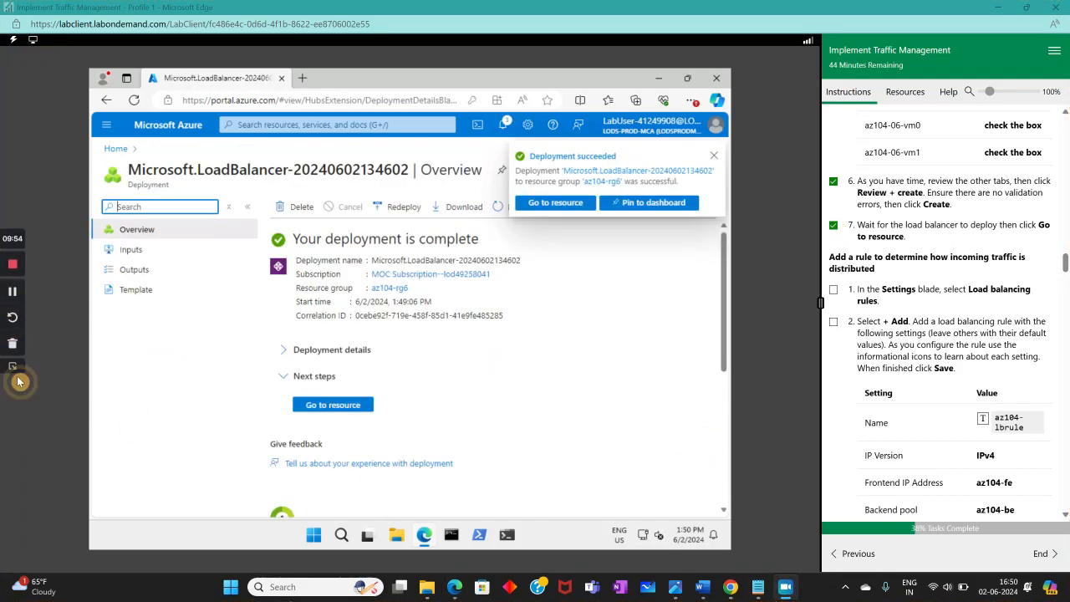
pyautogui.click(318, 407)
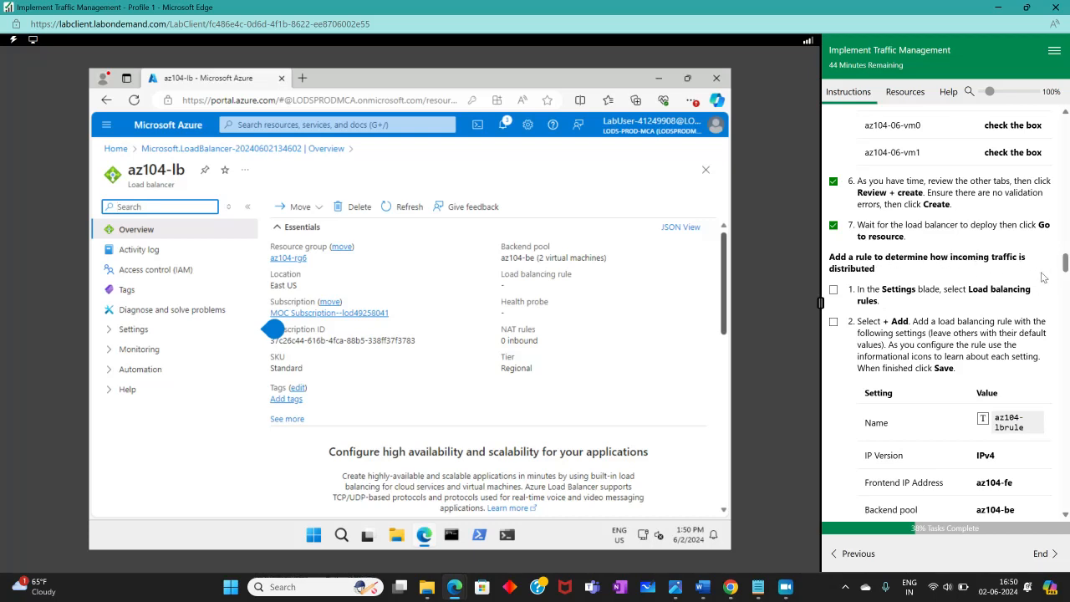
pyautogui.click(167, 329)
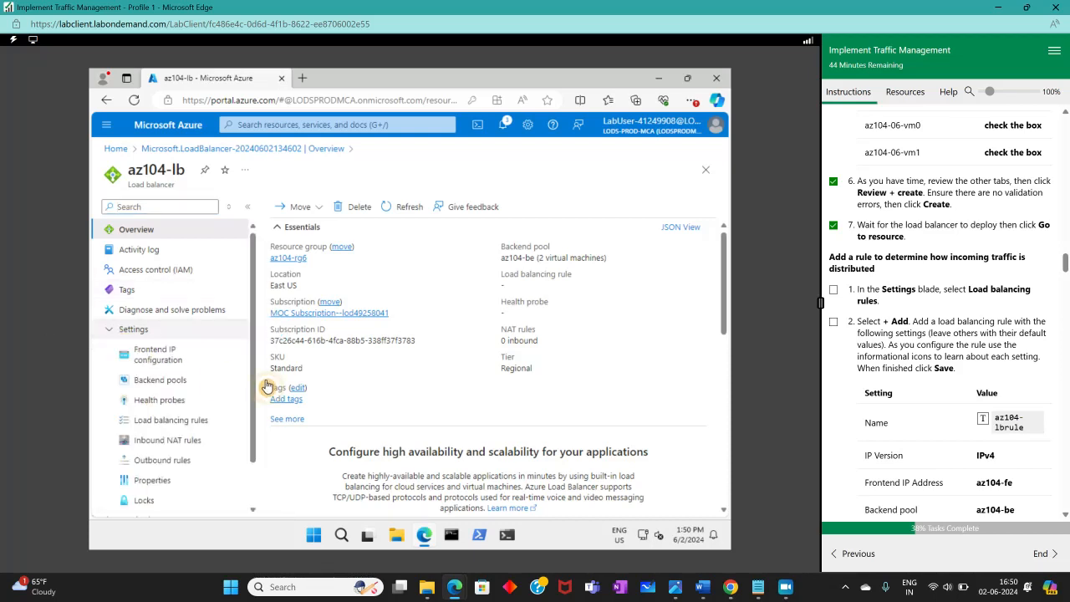
pyautogui.click(833, 289)
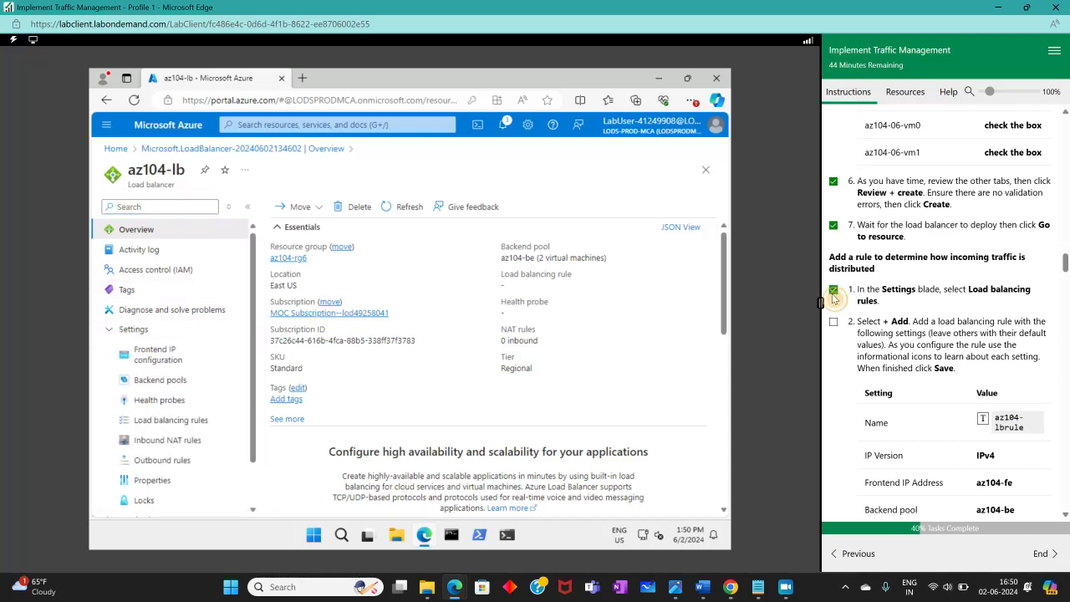
pyautogui.click(171, 419)
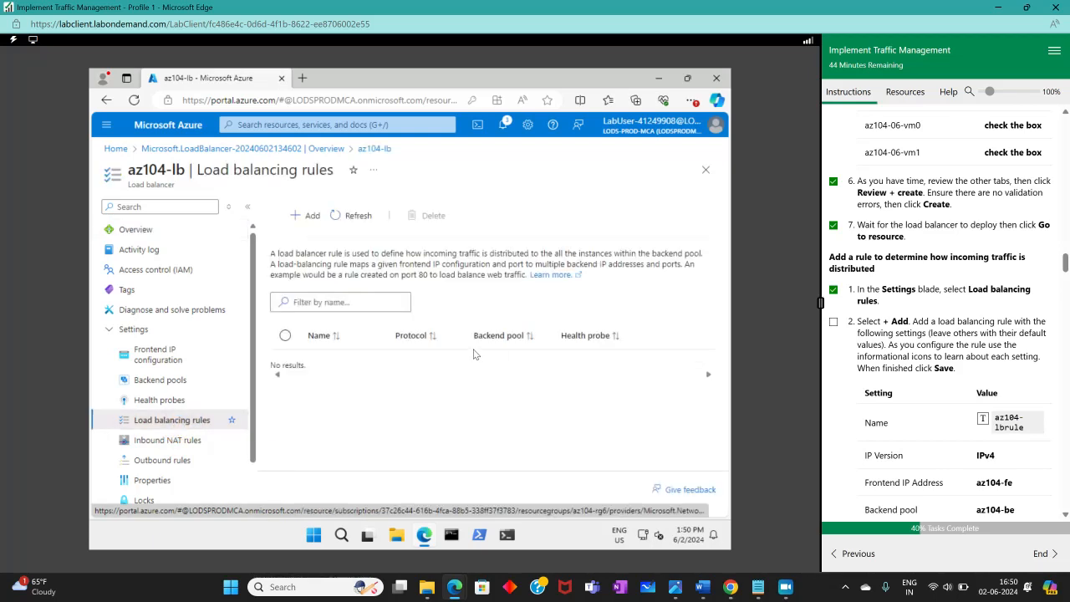
# Add a load balancing rule named az104-lbrule and mark instruction 2 of the rule section complete
pyautogui.click(292, 219)
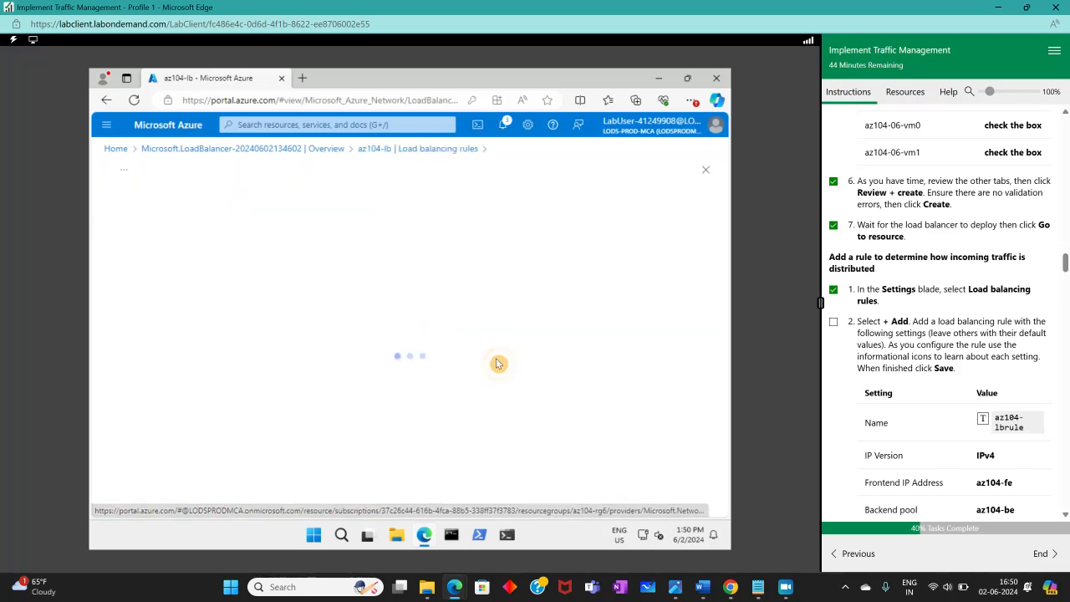
pyautogui.click(834, 322)
pyautogui.scroll(-3, 1014, 357)
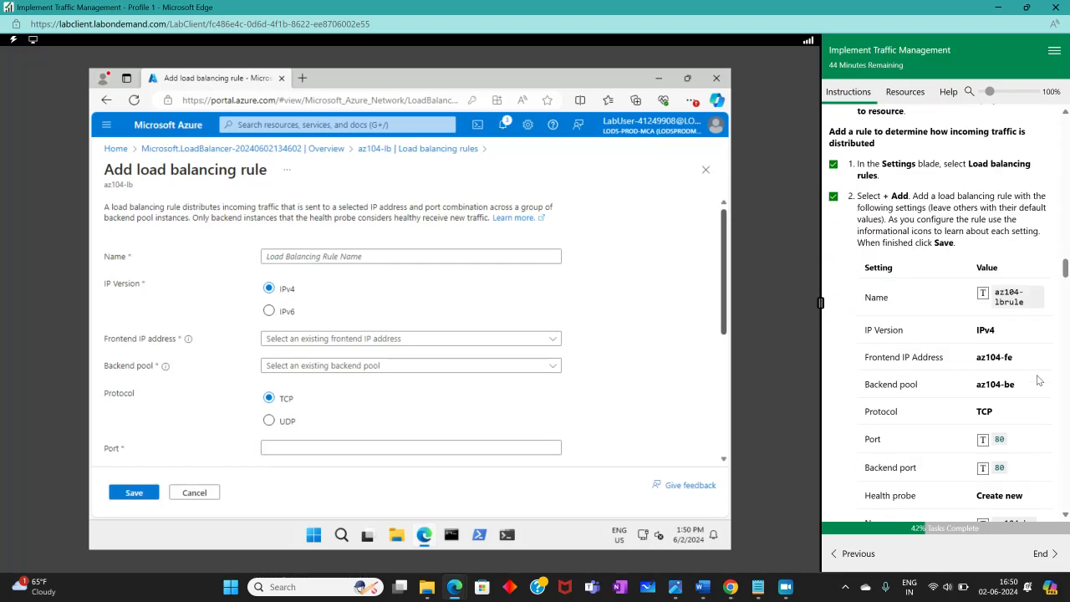
pyautogui.click(437, 256)
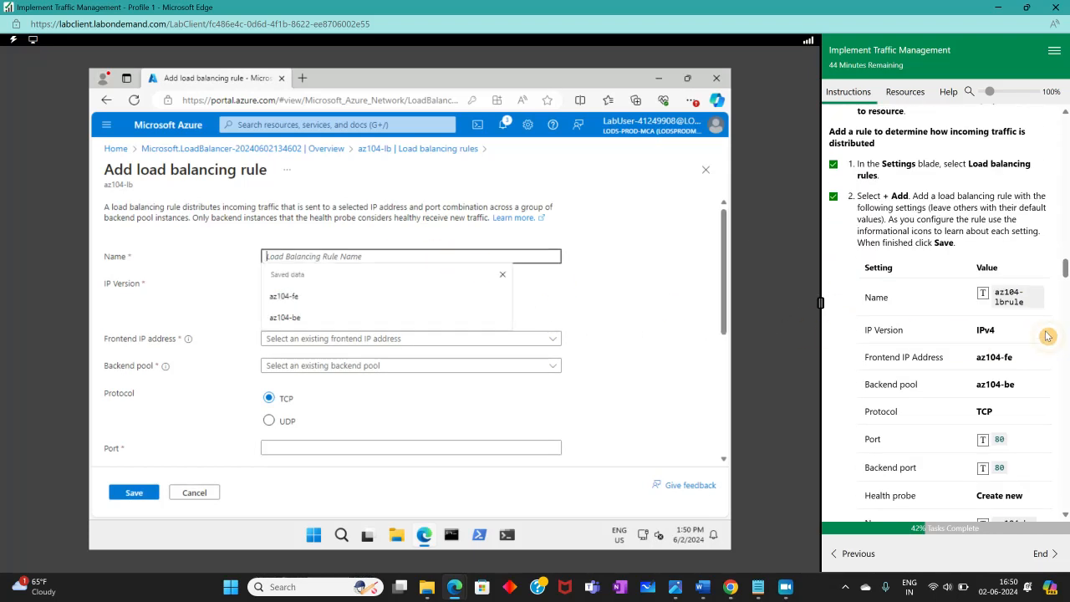
pyautogui.click(984, 293)
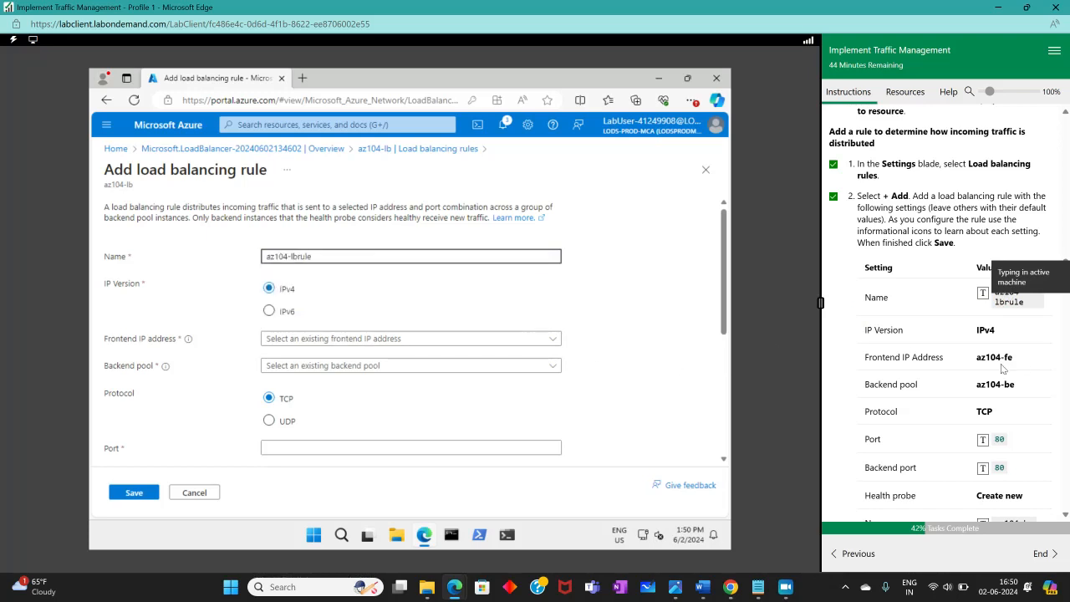
# Assign frontend IP address az104-fe and backend pool az104-be to the load balancing rule
pyautogui.click(280, 339)
pyautogui.click(276, 358)
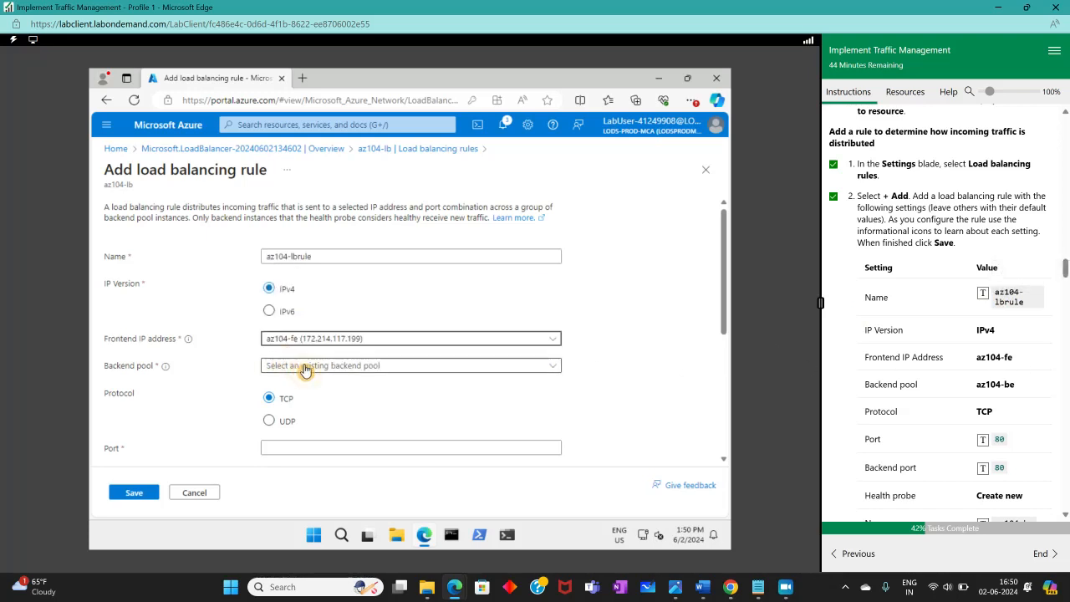
pyautogui.click(317, 373)
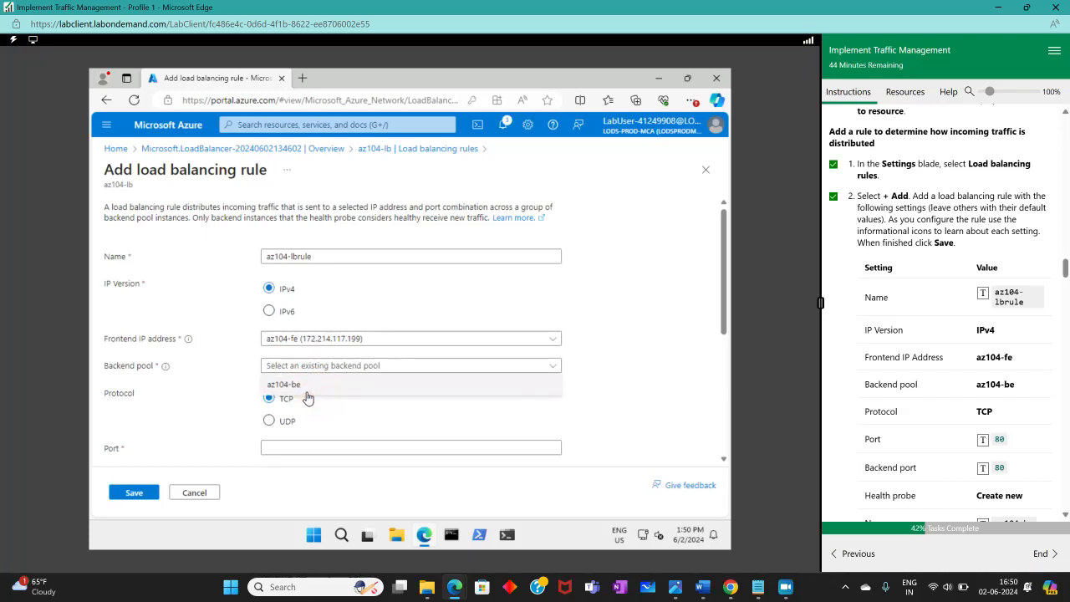
pyautogui.click(349, 383)
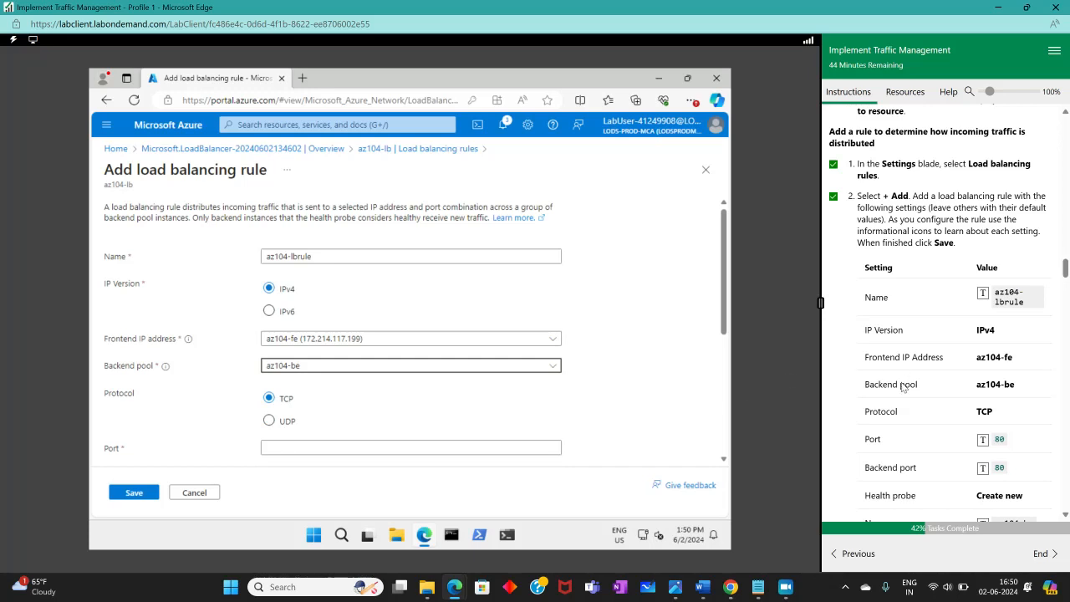
# Set both the port and the backend port of the load balancing rule to 80
pyautogui.scroll(-2, 906, 388)
pyautogui.scroll(-2, 585, 419)
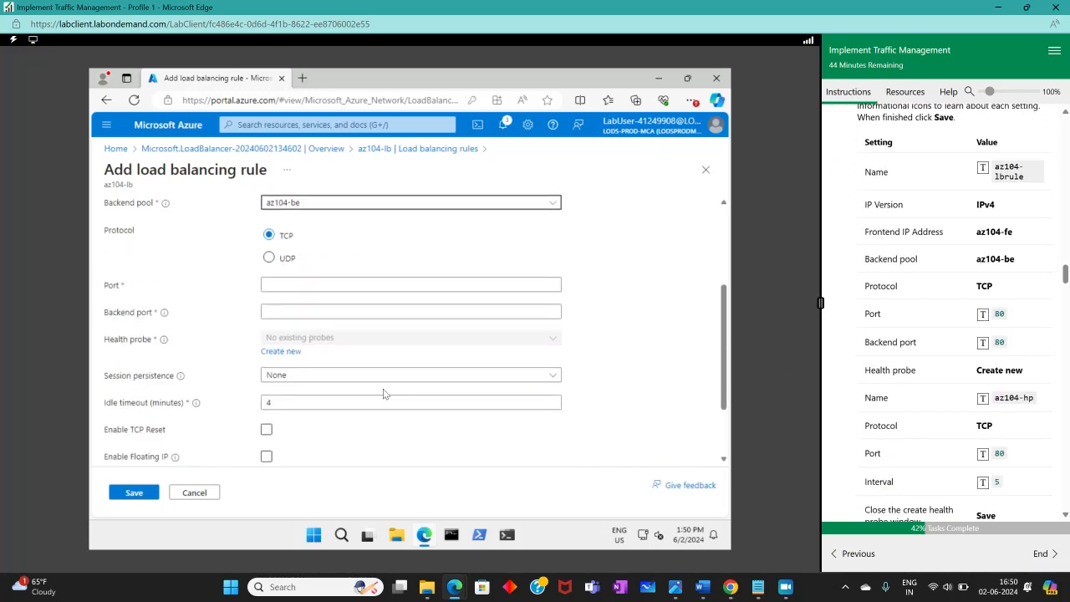
pyautogui.click(334, 287)
pyautogui.click(983, 313)
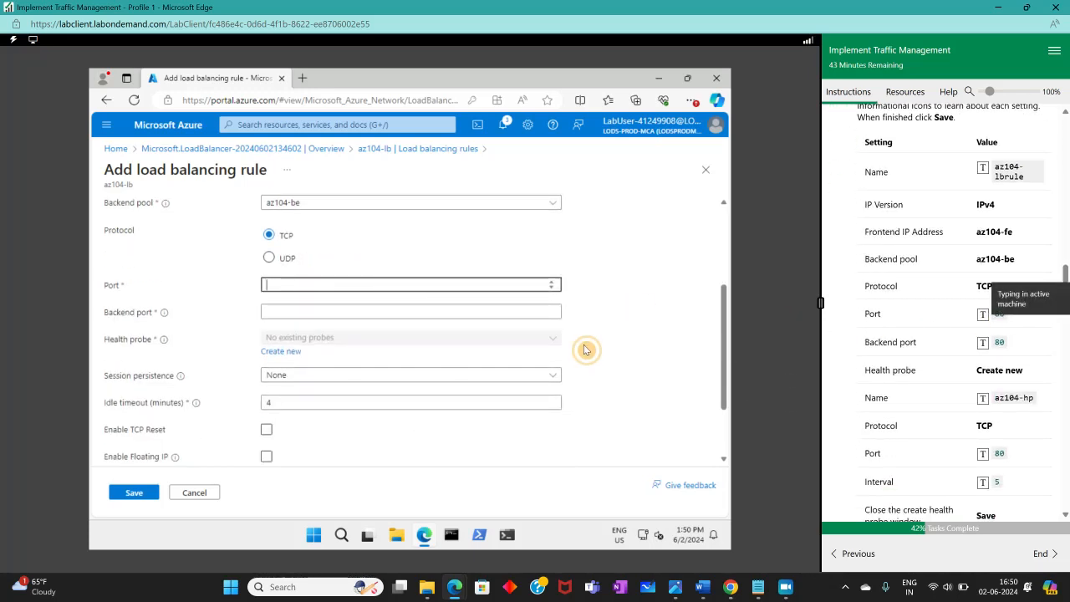
pyautogui.click(368, 314)
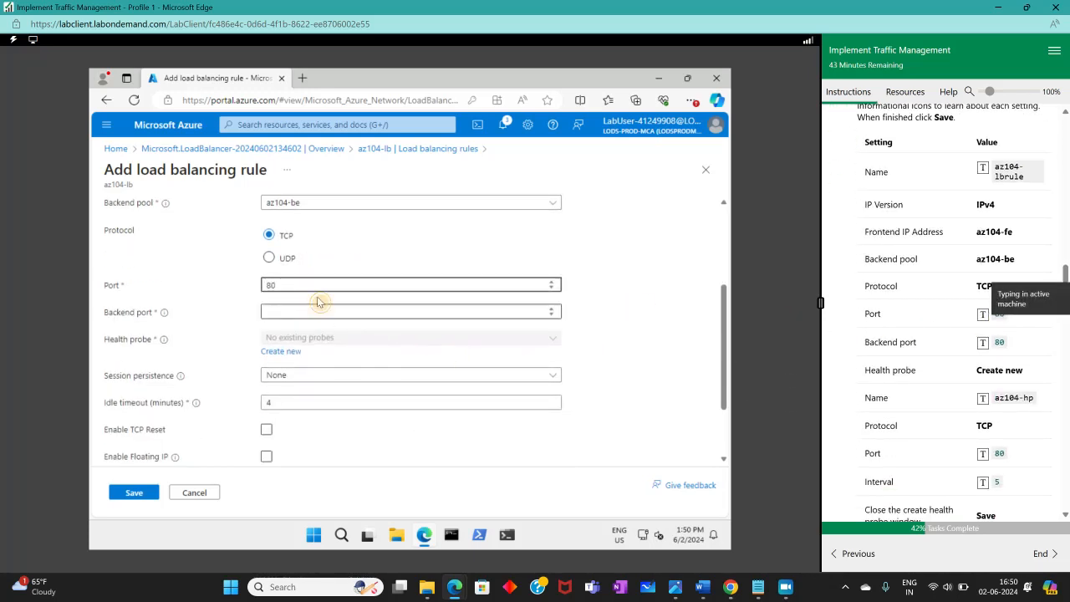
pyautogui.click(984, 342)
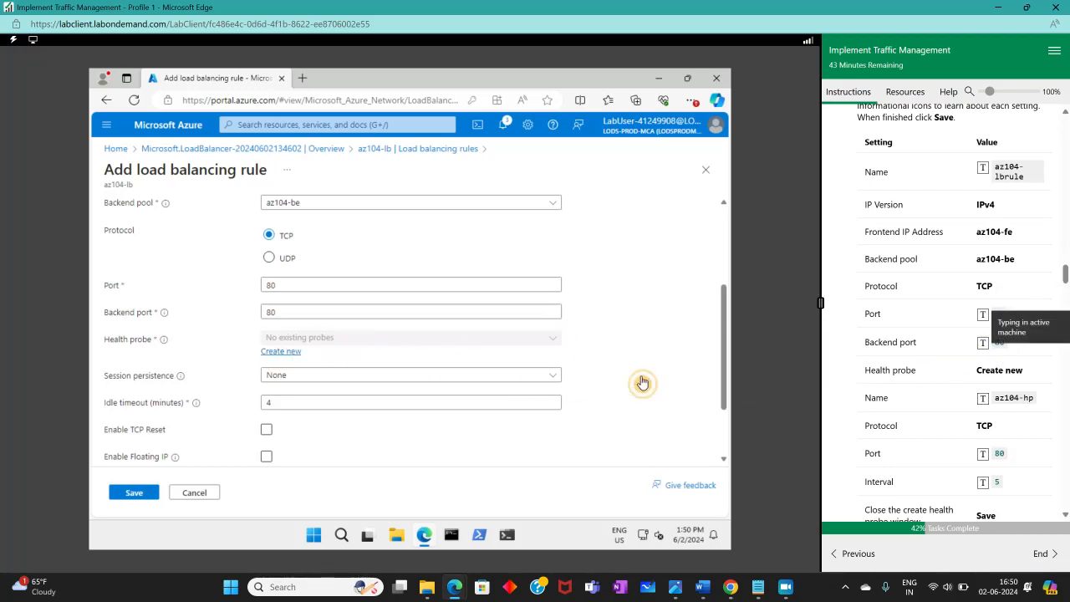
# Create and save a health probe named az104-hp for the rule, using TCP, port 80 and a 5-second interval
pyautogui.click(280, 352)
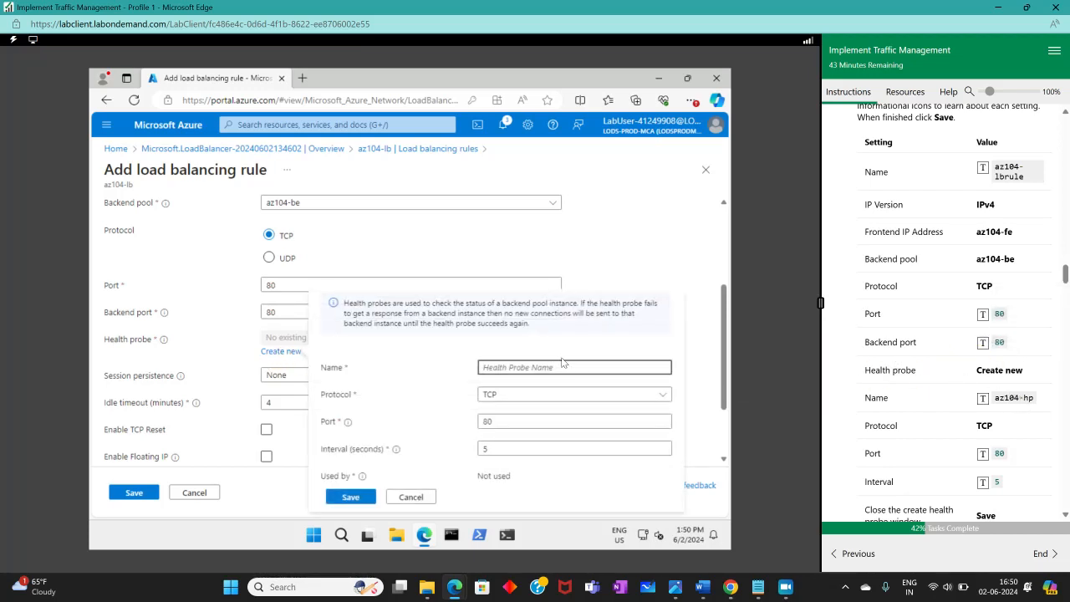
pyautogui.click(984, 398)
pyautogui.scroll(-1, 898, 405)
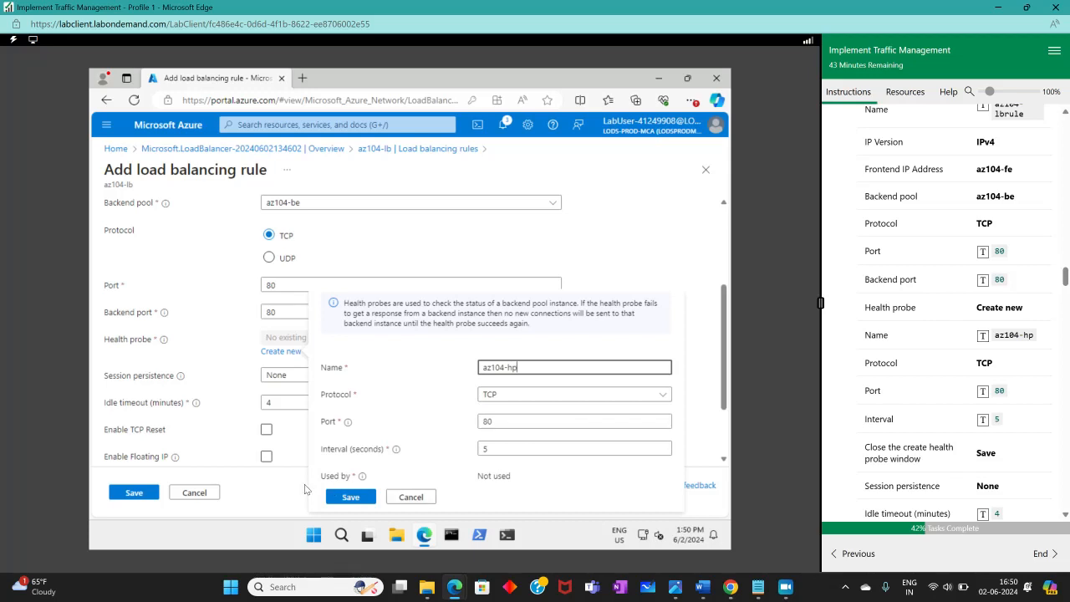
pyautogui.click(350, 497)
# Check the remaining rule settings against the lab instructions and save the load balancing rule
pyautogui.scroll(-3, 1008, 441)
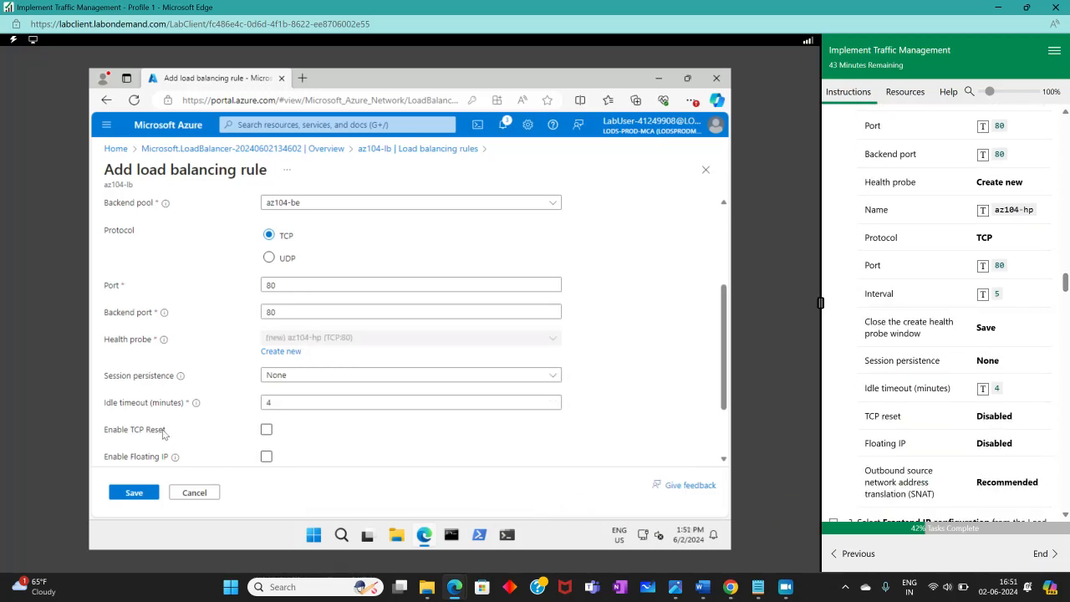
pyautogui.scroll(-1, 167, 431)
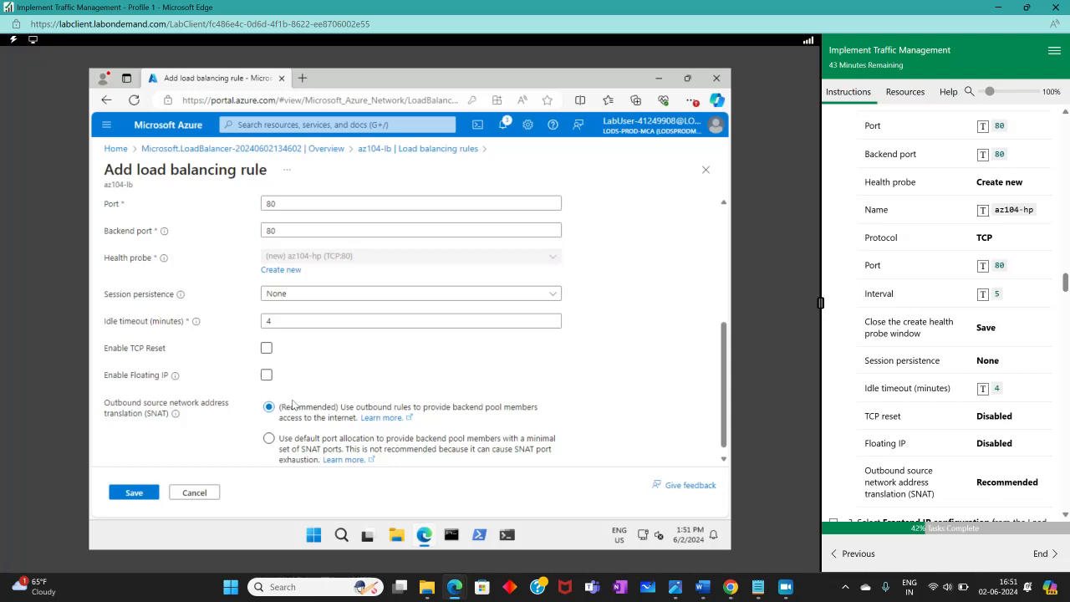
pyautogui.scroll(-1, 1065, 466)
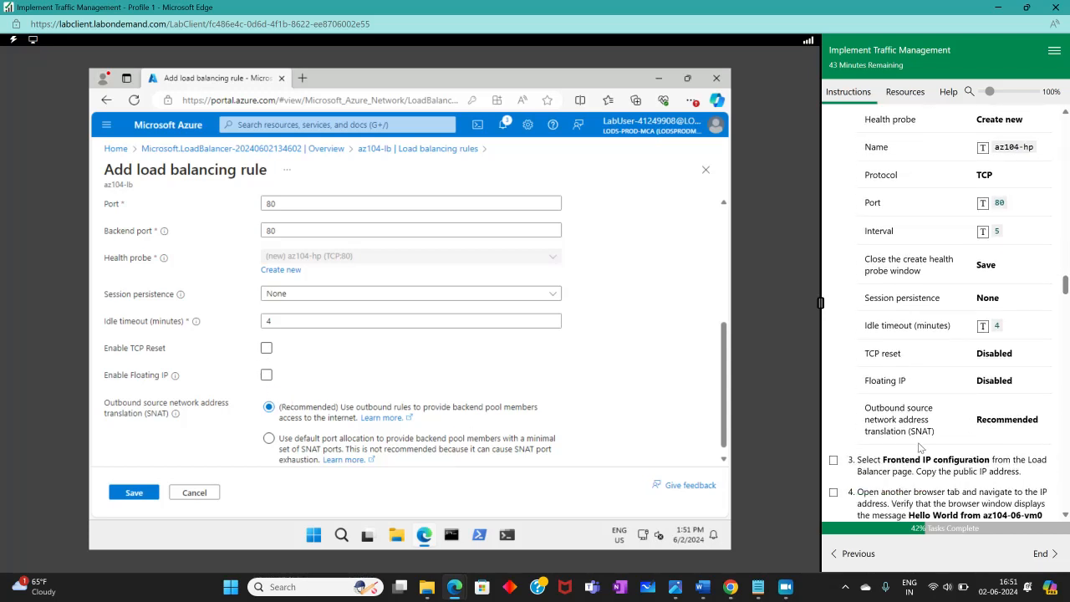
pyautogui.scroll(-1, 330, 430)
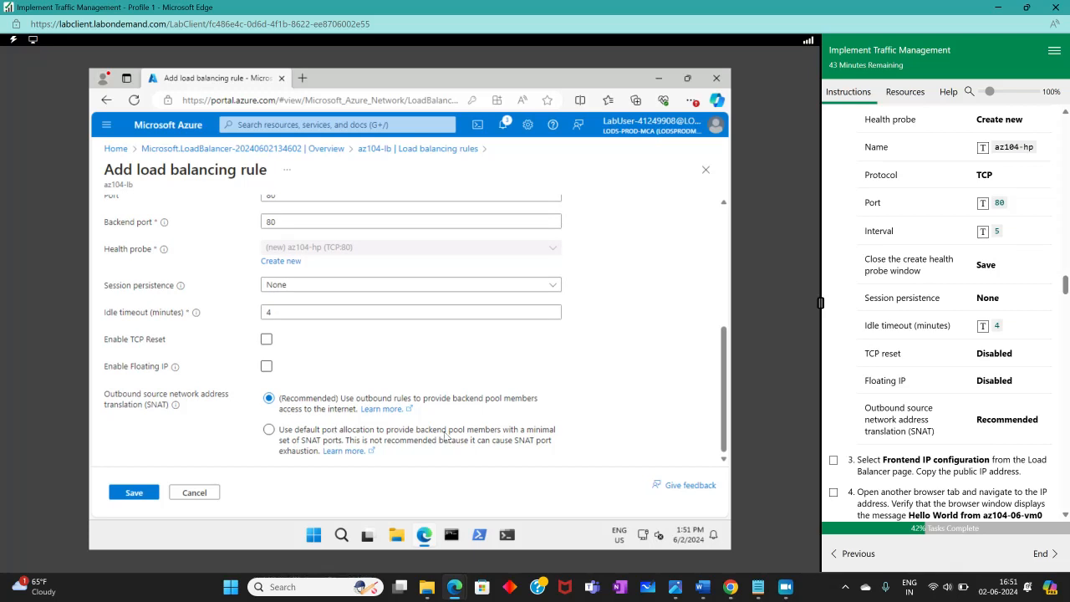
pyautogui.click(135, 496)
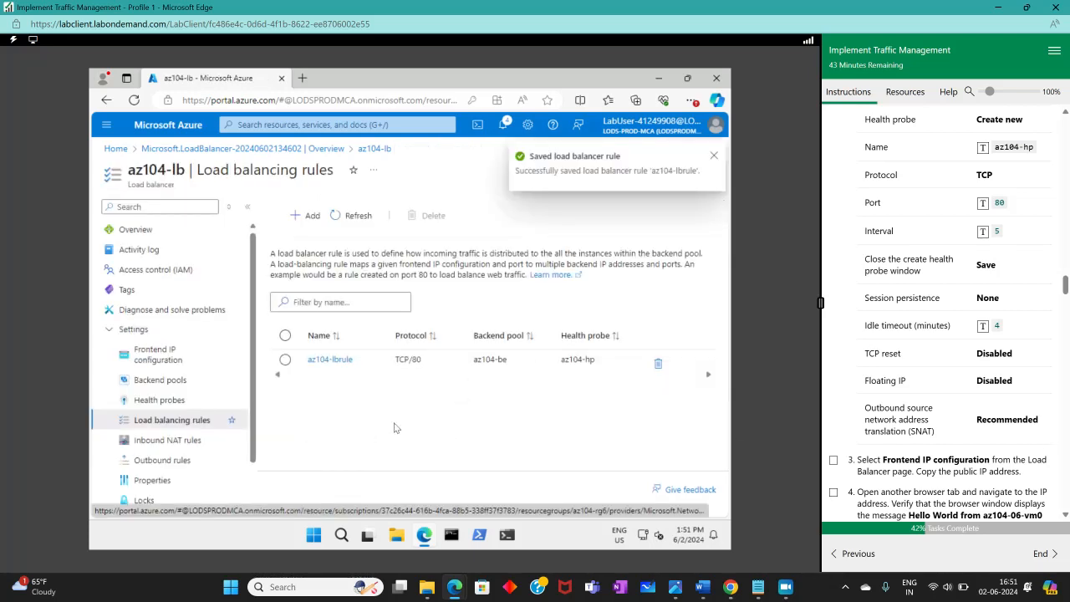
# Copy the public IP address of az104-fe from the load balancer's frontend IP configuration and mark instruction 3 complete
pyautogui.click(167, 355)
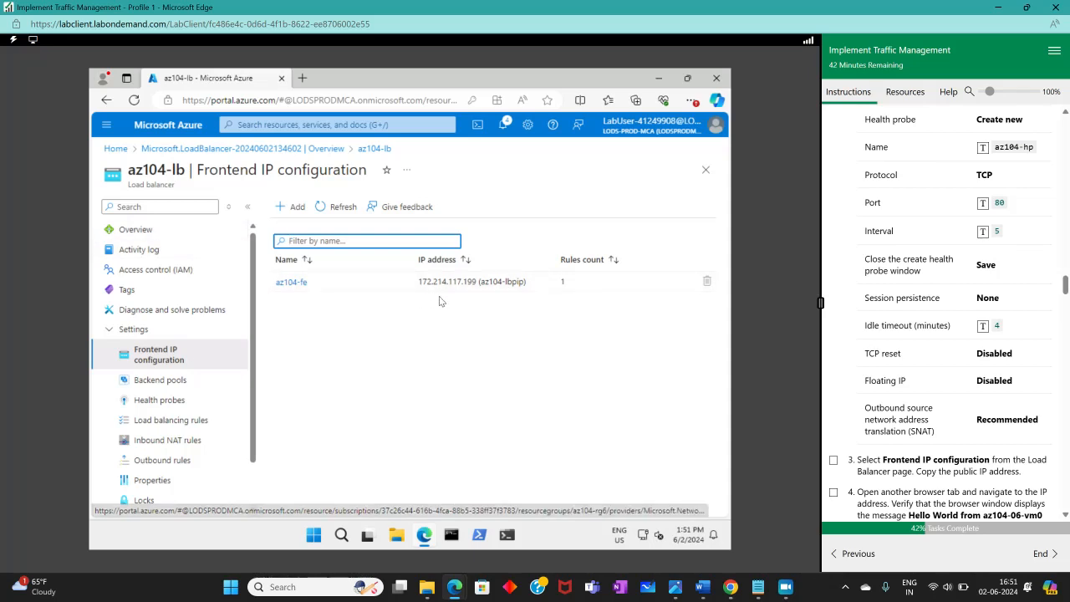
pyautogui.moveTo(416, 282); pyautogui.dragTo(479, 293)
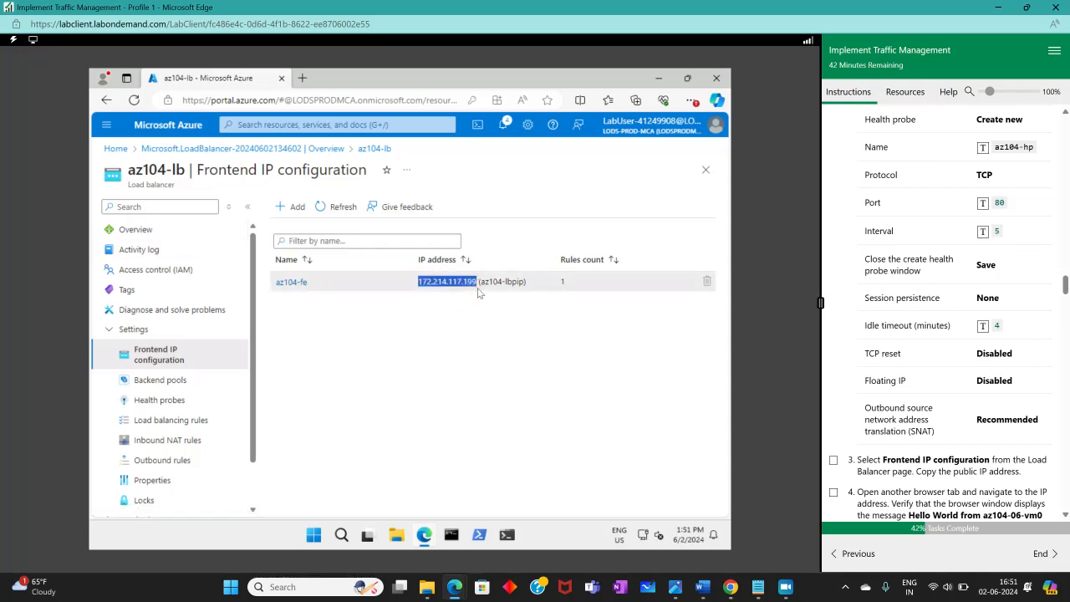
pyautogui.click(132, 230)
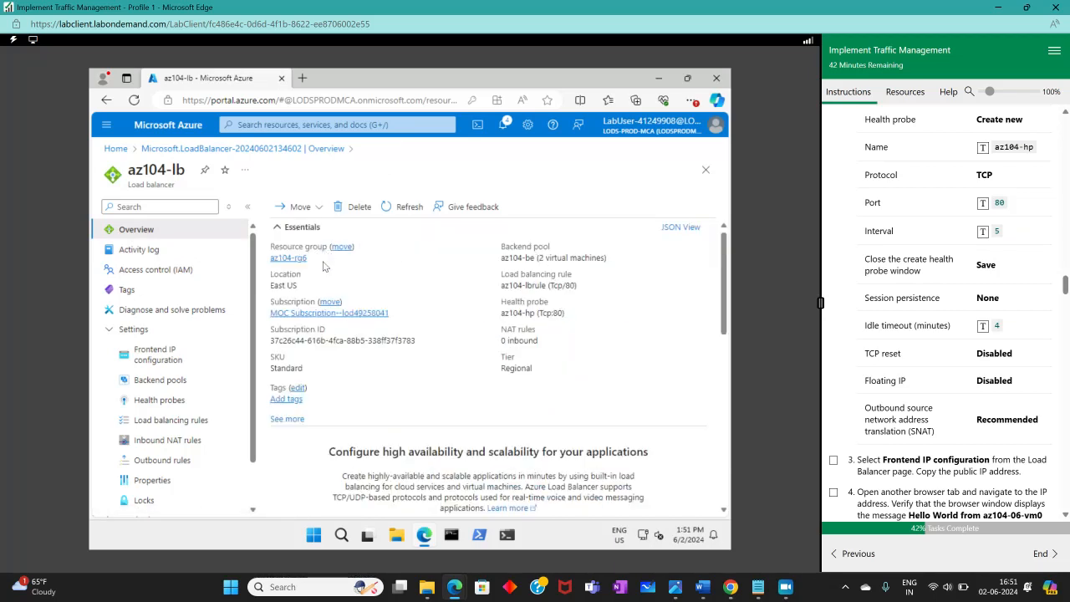
pyautogui.click(158, 355)
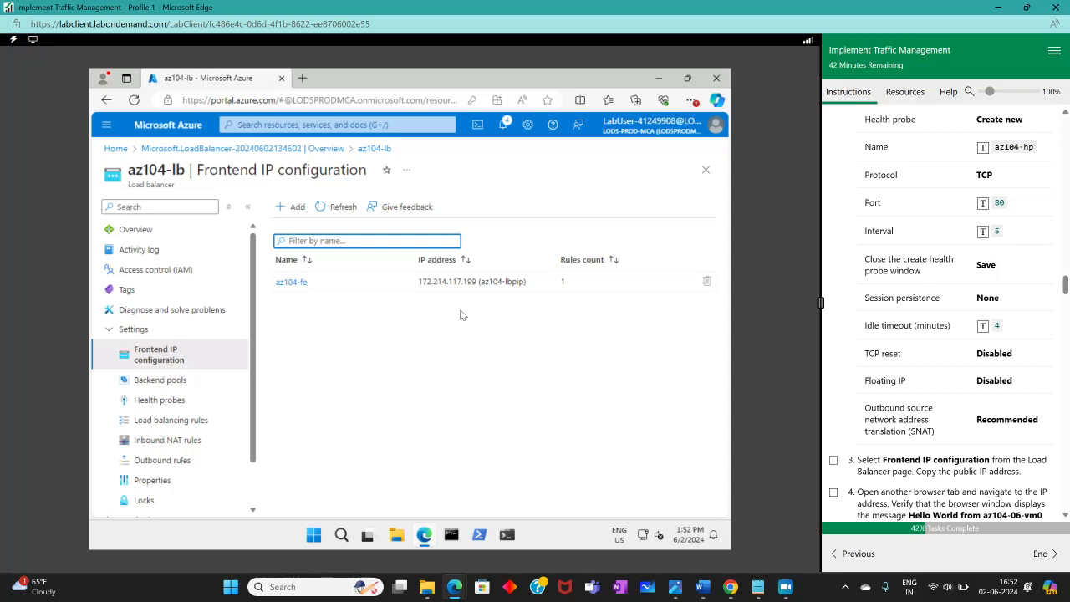
pyautogui.click(441, 282)
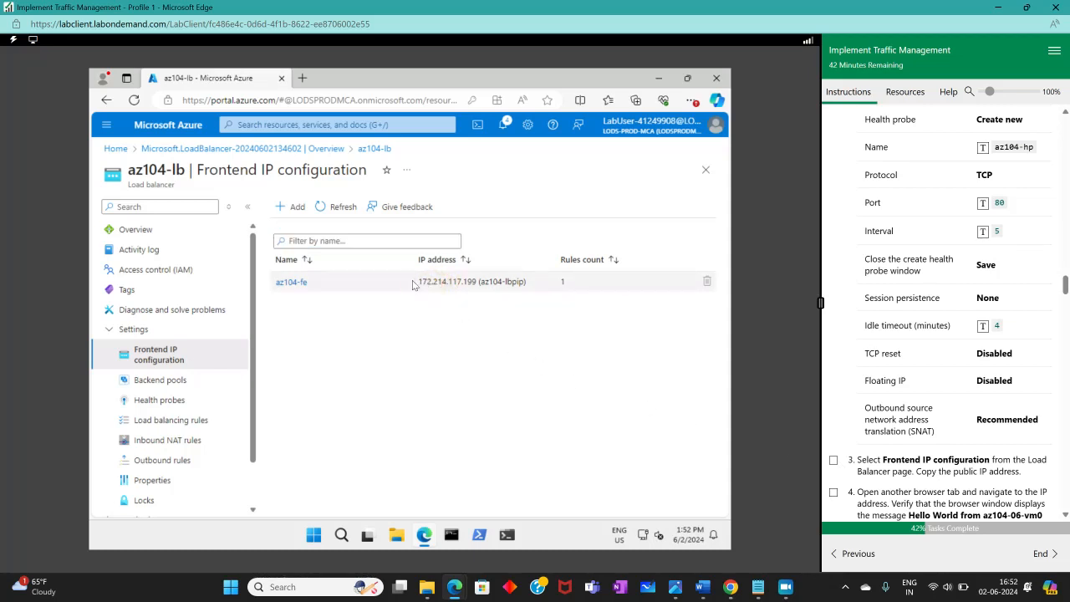
pyautogui.moveTo(412, 285); pyautogui.dragTo(478, 284)
pyautogui.hotkey('ctrl', 'c')
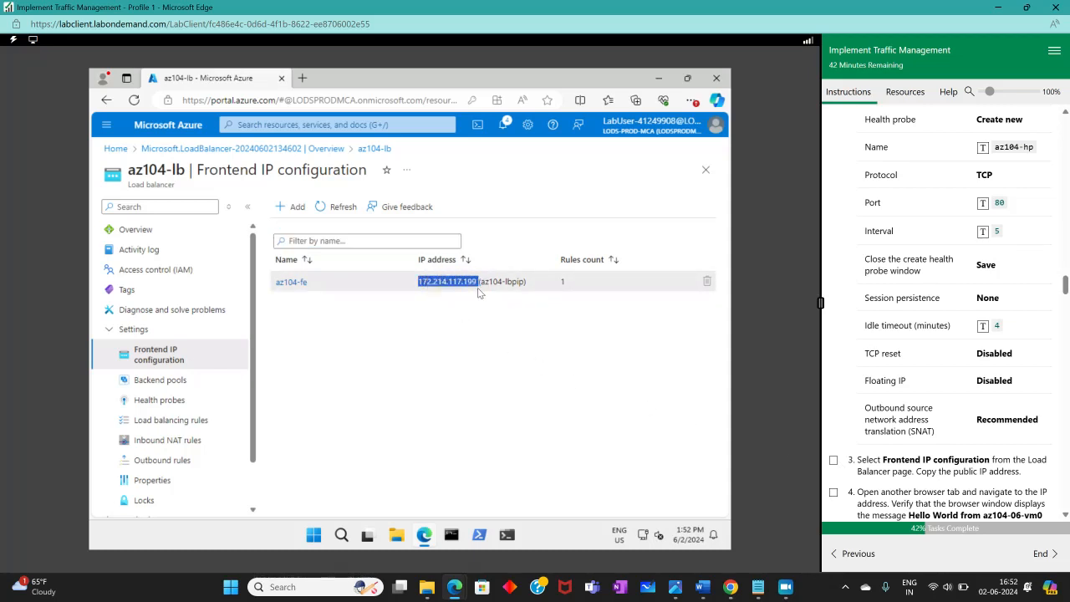
pyautogui.rightClick(473, 285)
pyautogui.click(431, 338)
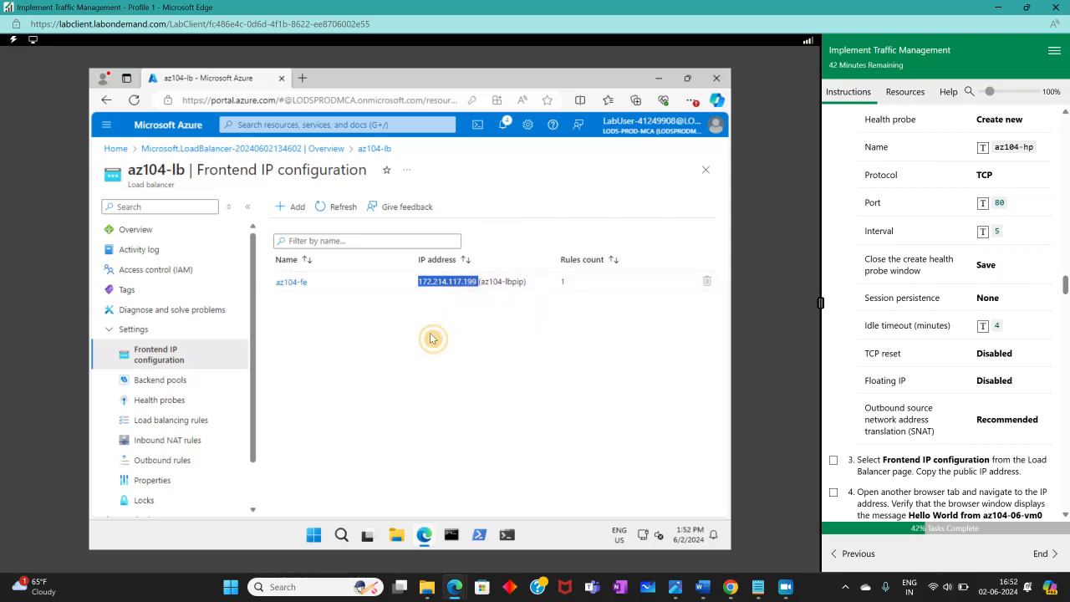
pyautogui.click(581, 442)
pyautogui.click(834, 461)
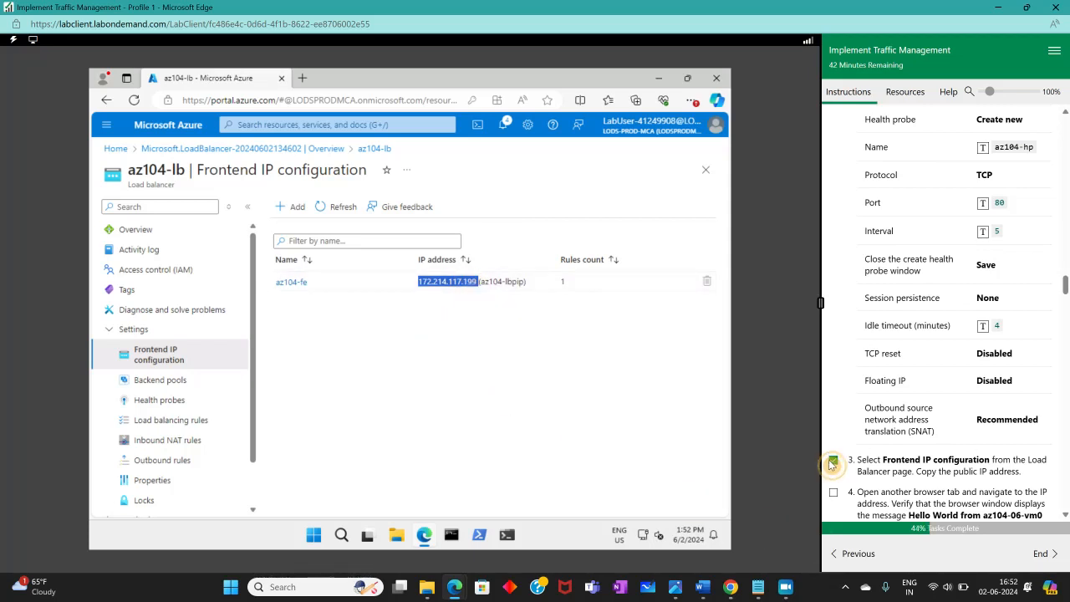
pyautogui.click(585, 401)
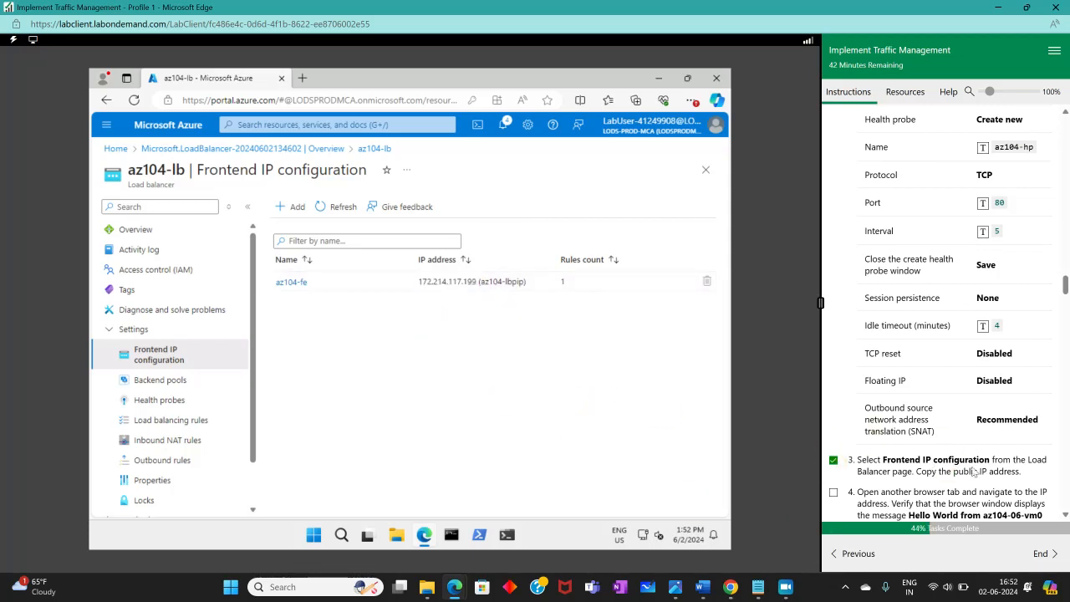
# Open a new browser tab and load the copied load balancer address 172.214.117.199
pyautogui.scroll(-3, 994, 472)
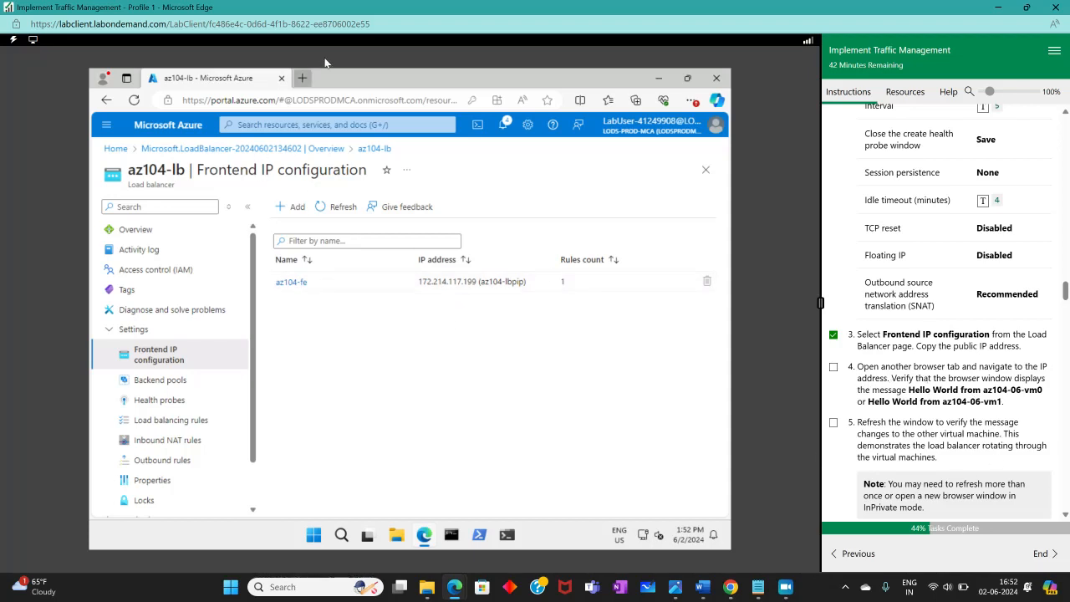
pyautogui.click(304, 78)
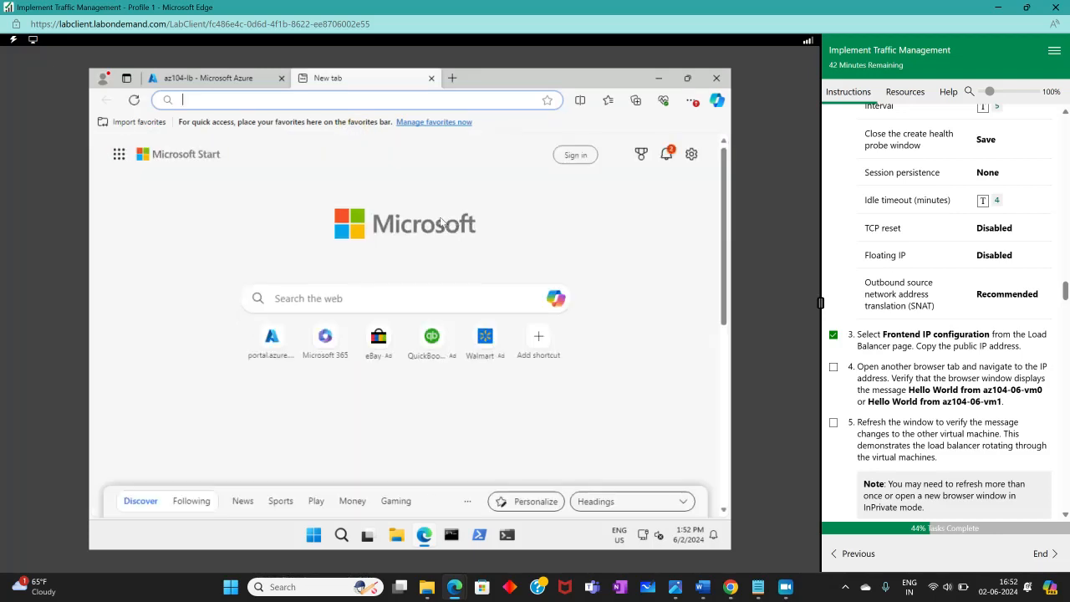
pyautogui.rightClick(256, 77)
pyautogui.rightClick(224, 99)
pyautogui.click(268, 236)
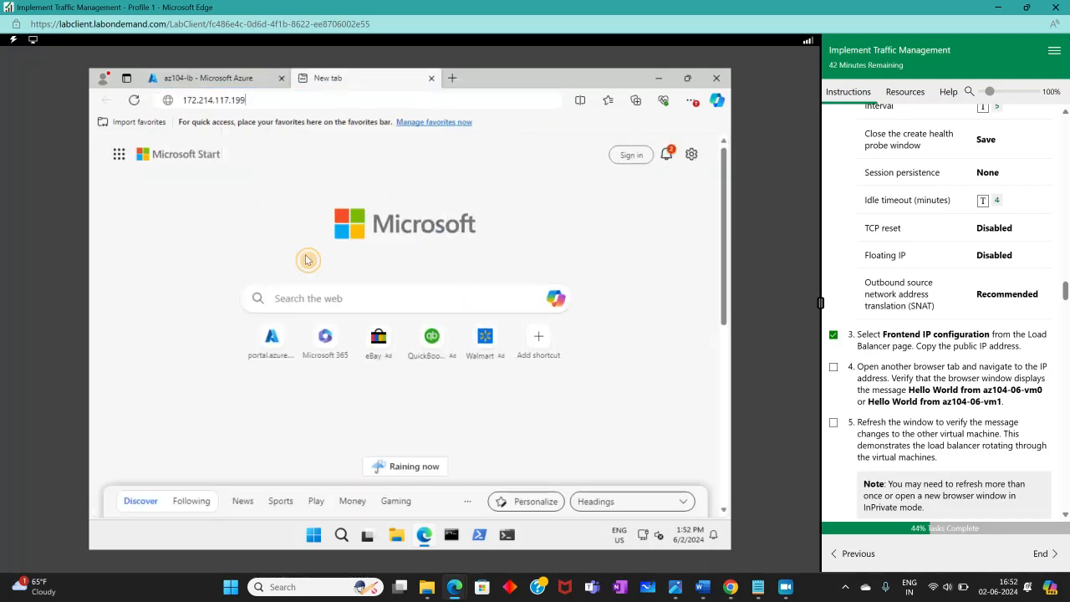
pyautogui.press('Return')
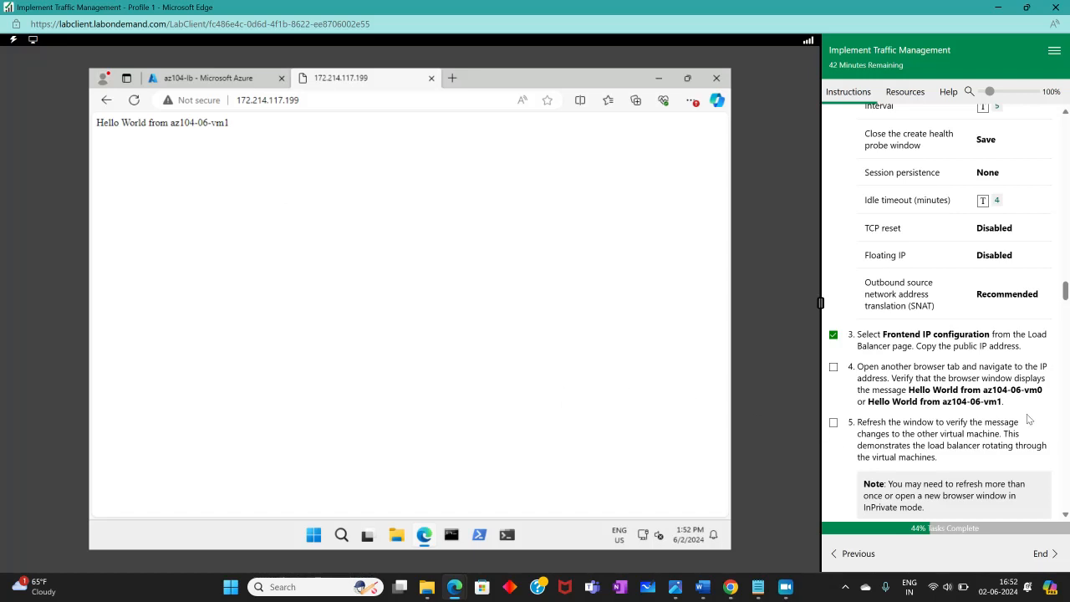
# Mark instructions 4 and 5 of the rule section complete
pyautogui.click(833, 366)
pyautogui.scroll(-3, 847, 351)
pyautogui.click(834, 298)
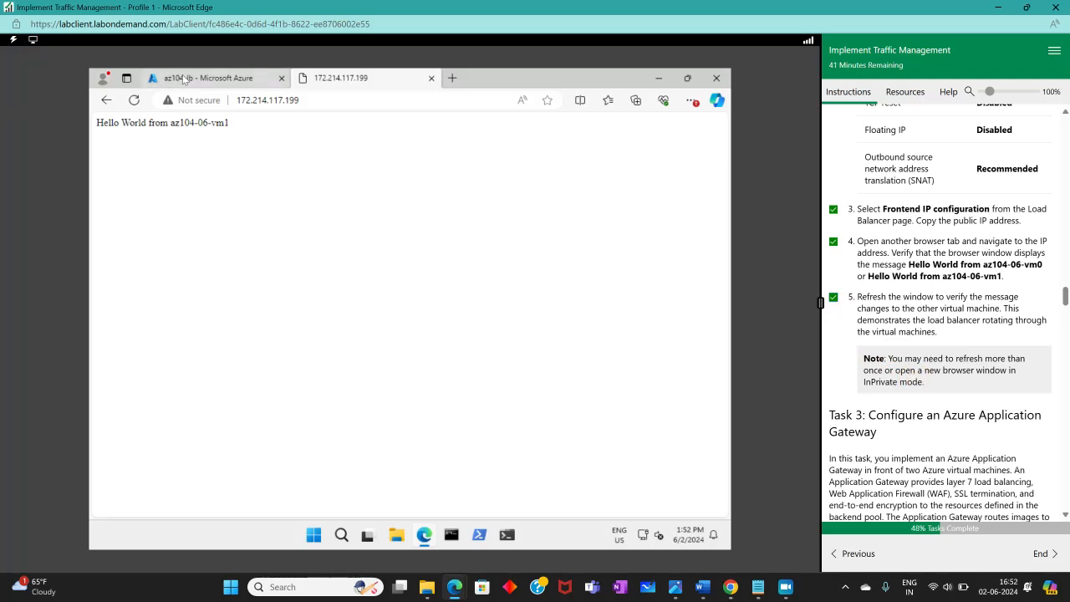
# Return to the az104-lb portal tab and review the Task 2 lab instructions from the architecture diagram to the load balancing rule
pyautogui.click(184, 79)
pyautogui.scroll(10, 1062, 469)
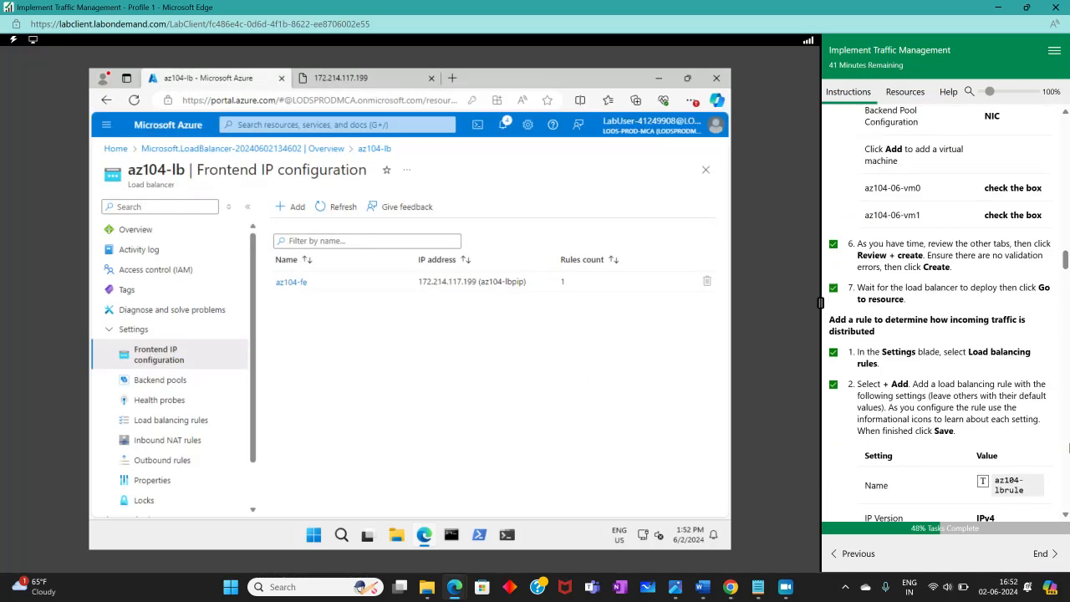
pyautogui.scroll(15, 1066, 449)
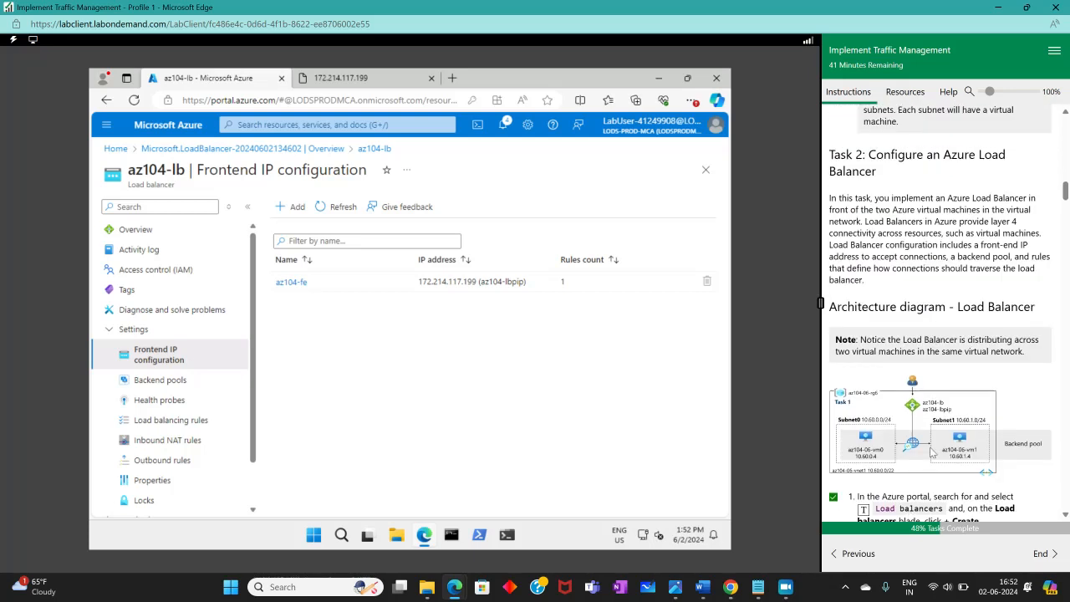
pyautogui.scroll(-3, 950, 361)
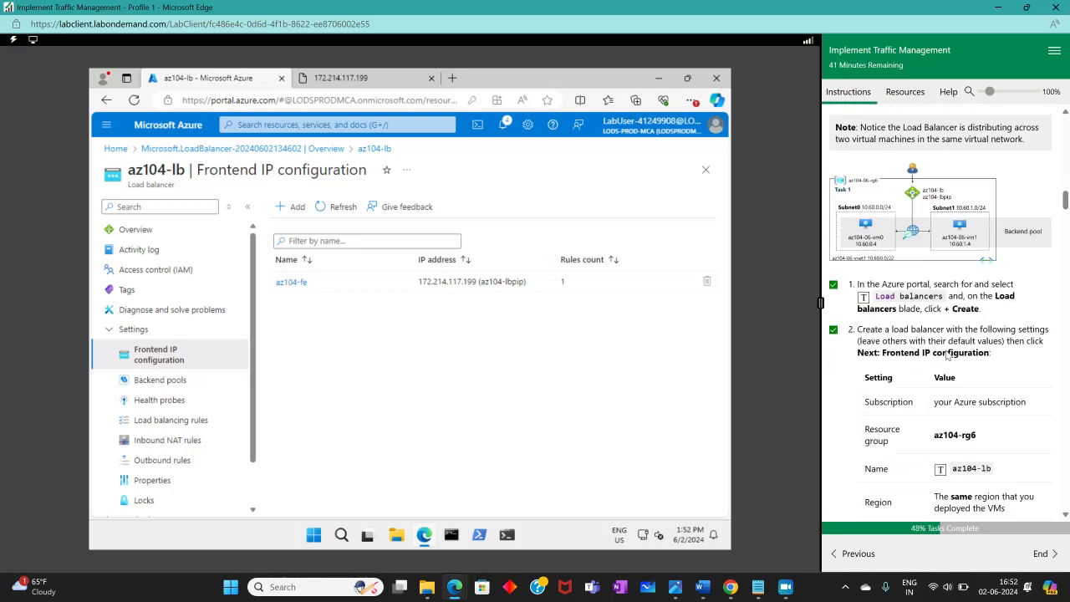
pyautogui.scroll(1, 950, 362)
pyautogui.scroll(-3, 951, 334)
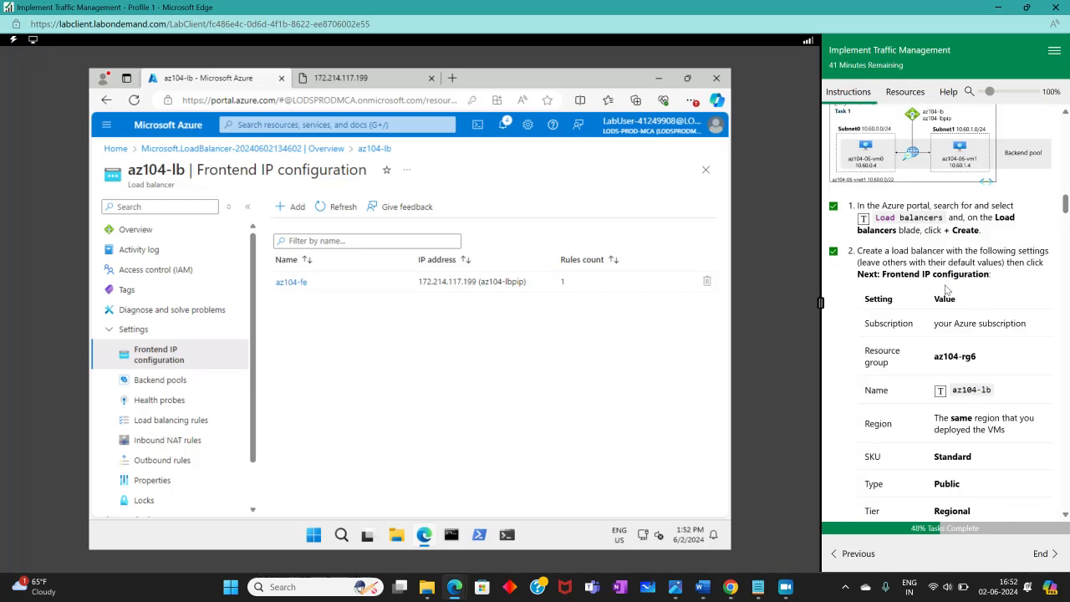
pyautogui.scroll(-2, 987, 368)
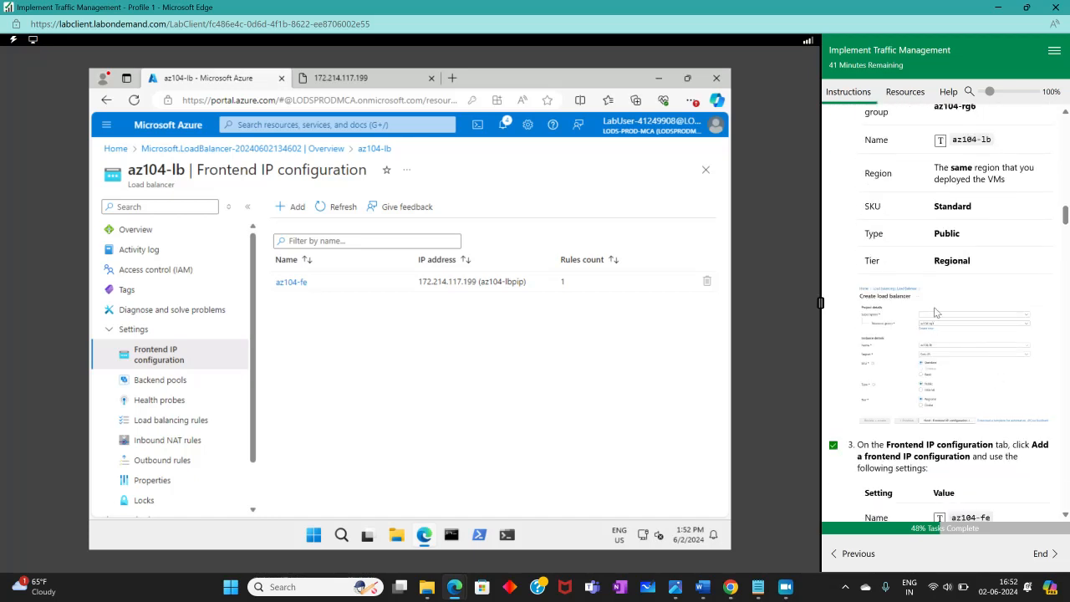
pyautogui.scroll(1, 936, 312)
pyautogui.scroll(-4, 936, 312)
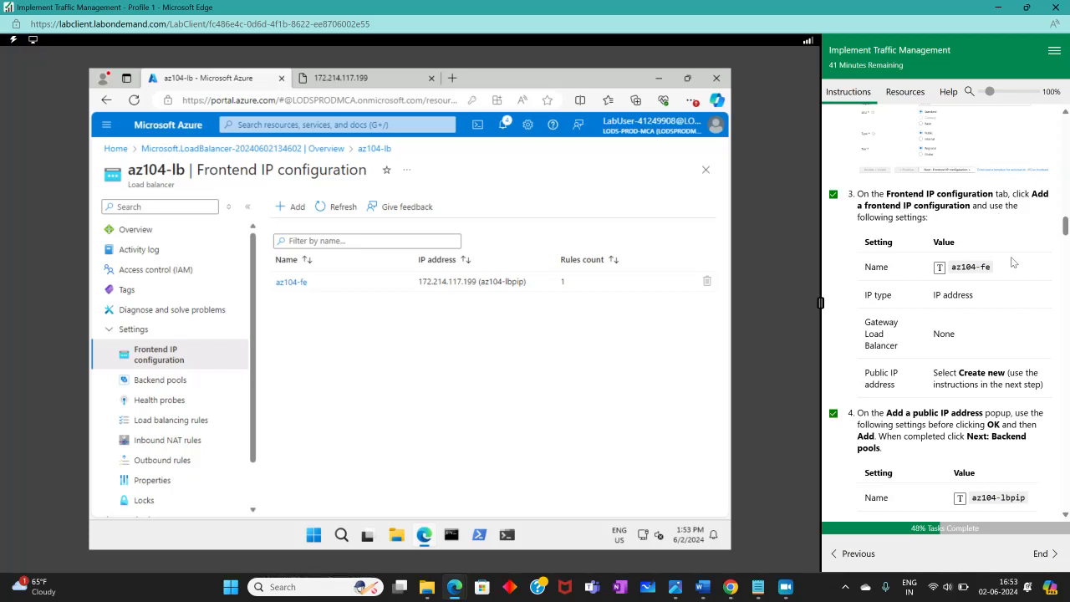
pyautogui.scroll(-3, 1007, 313)
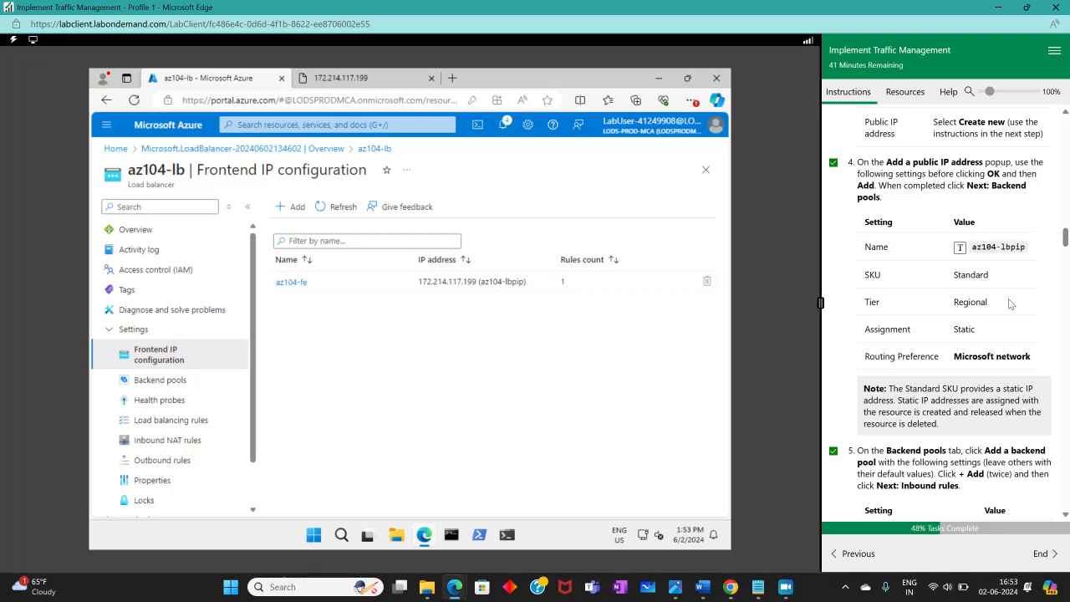
pyautogui.scroll(-3, 1010, 304)
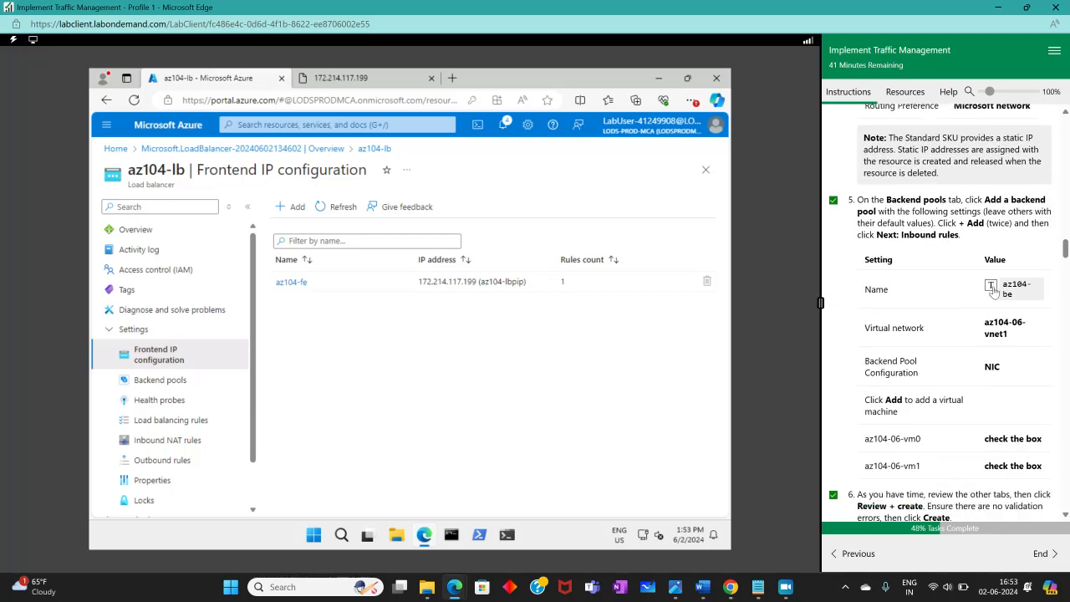
pyautogui.scroll(-5, 992, 288)
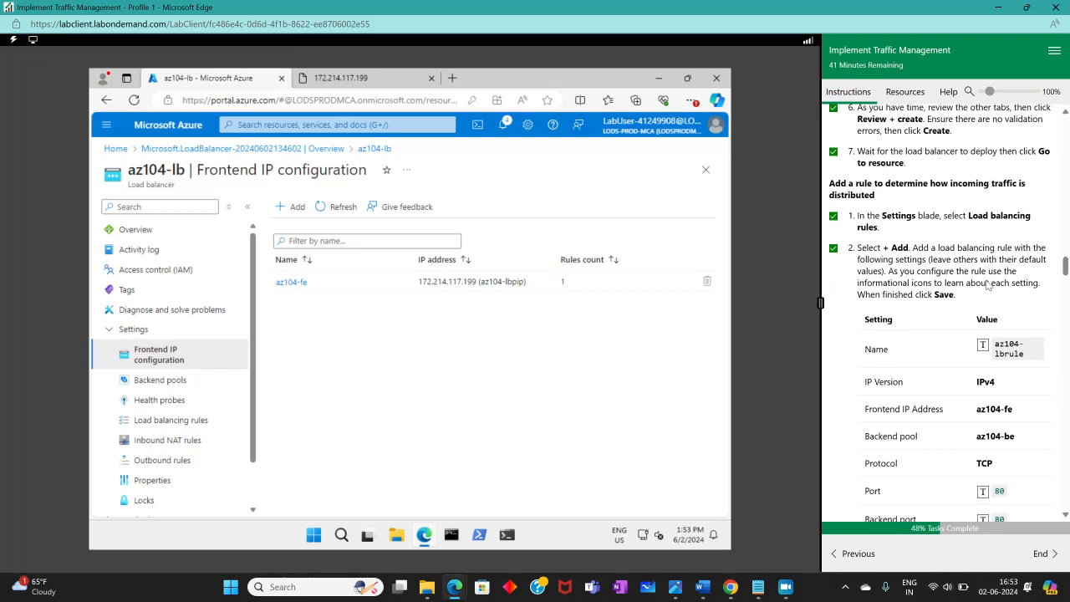
pyautogui.scroll(-1, 990, 287)
pyautogui.scroll(4, 992, 292)
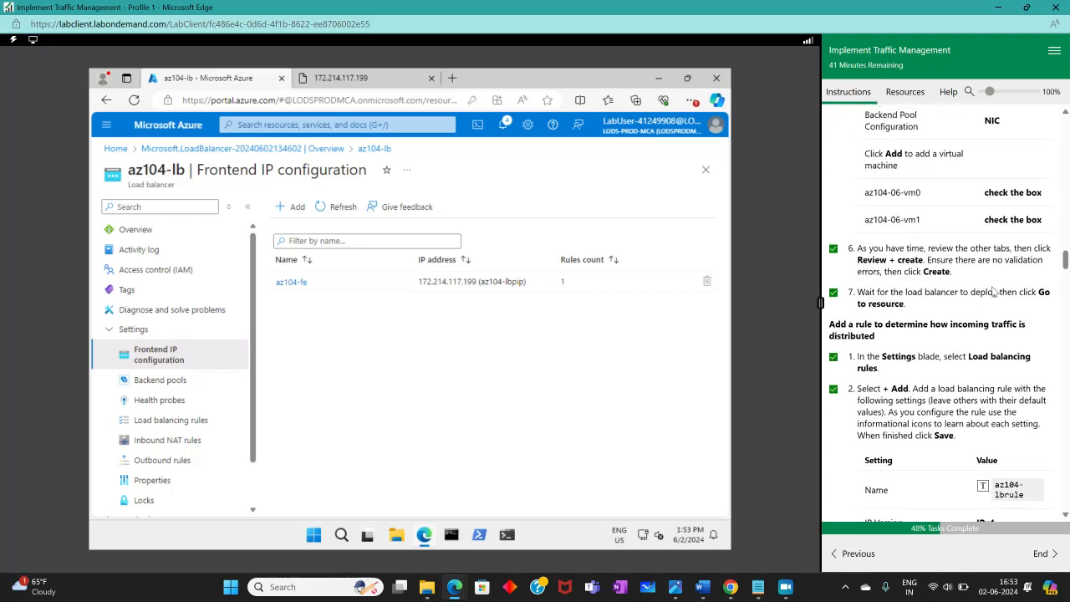
pyautogui.scroll(-2, 993, 290)
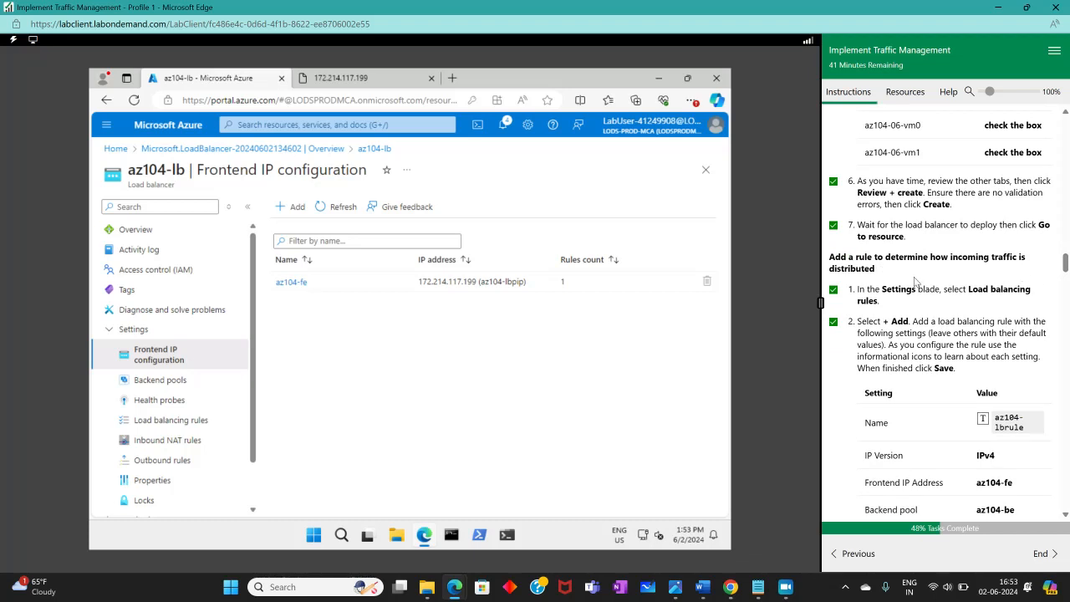
# Review the Task 3 introduction and enlarge the Application Gateway architecture diagram to examine its subnets and backend pool
pyautogui.scroll(-10, 958, 308)
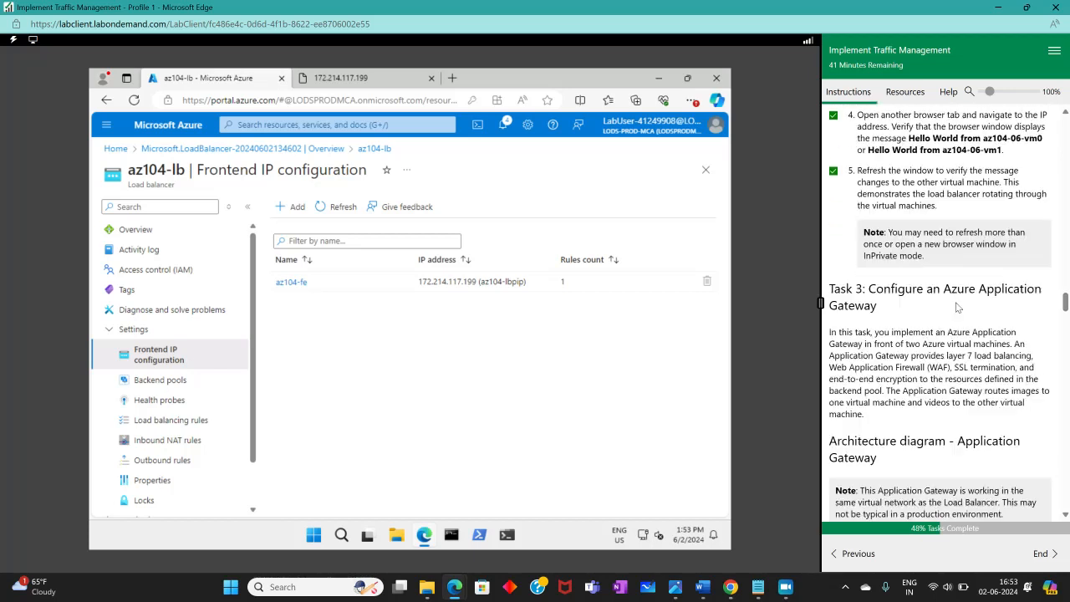
pyautogui.scroll(-1, 959, 308)
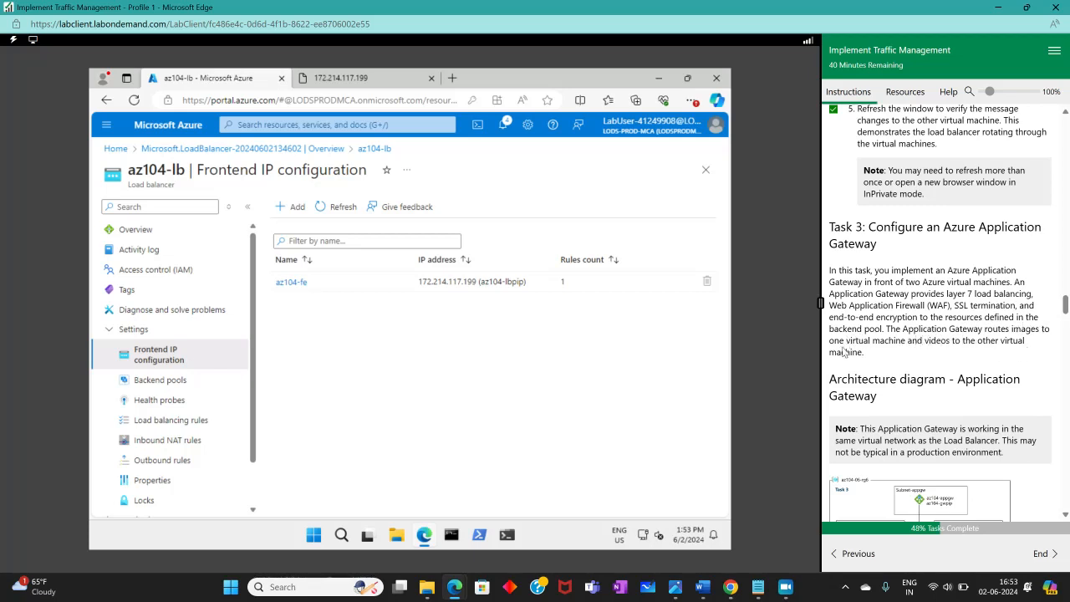
pyautogui.scroll(-3, 931, 374)
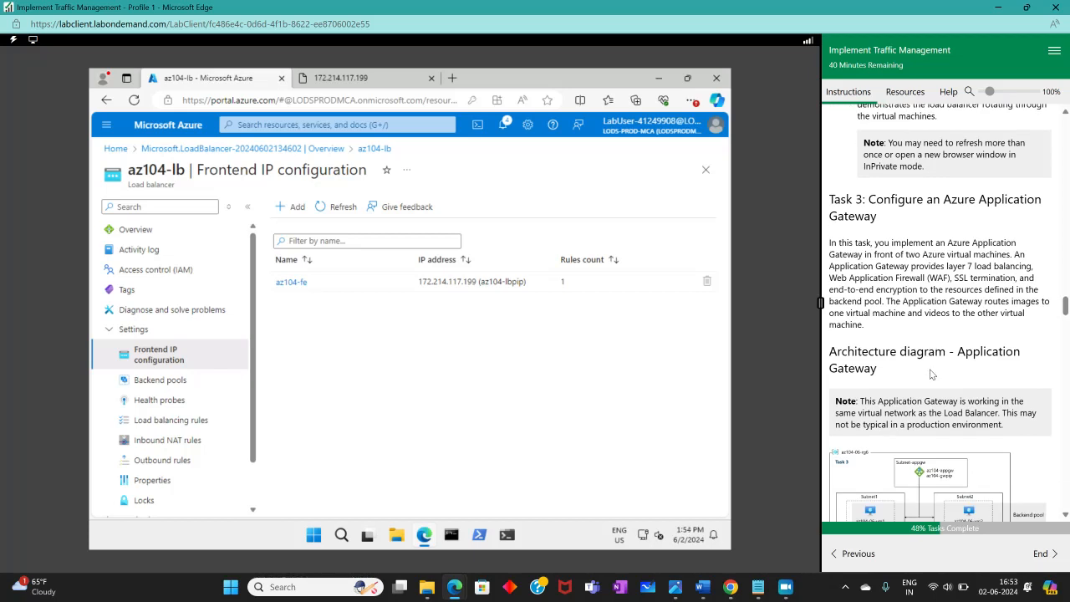
pyautogui.click(950, 345)
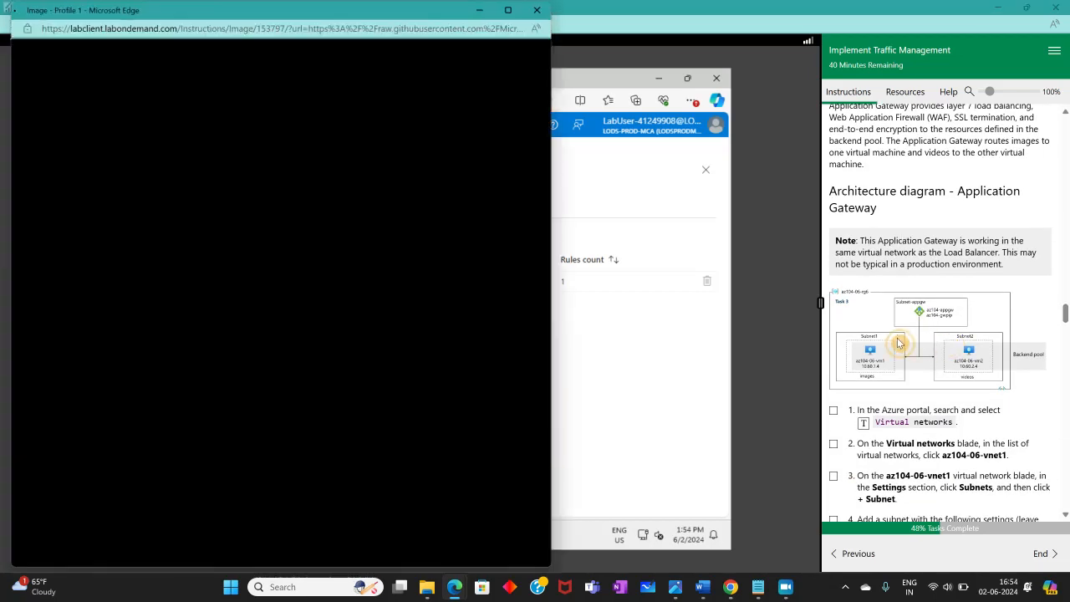
pyautogui.moveTo(456, 46); pyautogui.dragTo(660, 6)
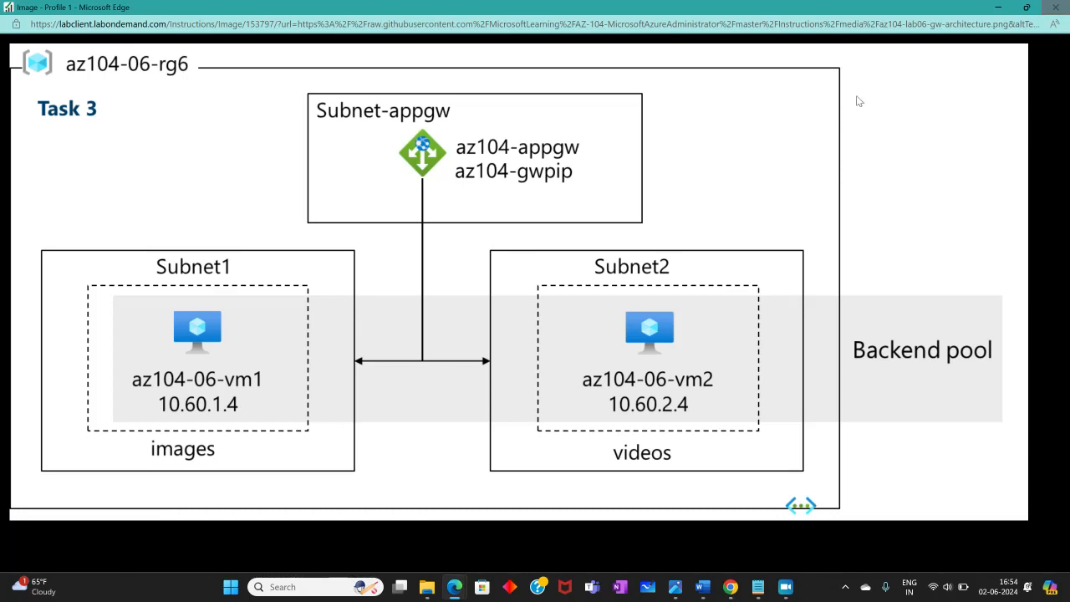
pyautogui.click(1056, 7)
# Search the portal for Virtual networks, open that service, and mark instruction 1 of Task 3 complete
pyautogui.scroll(-2, 900, 410)
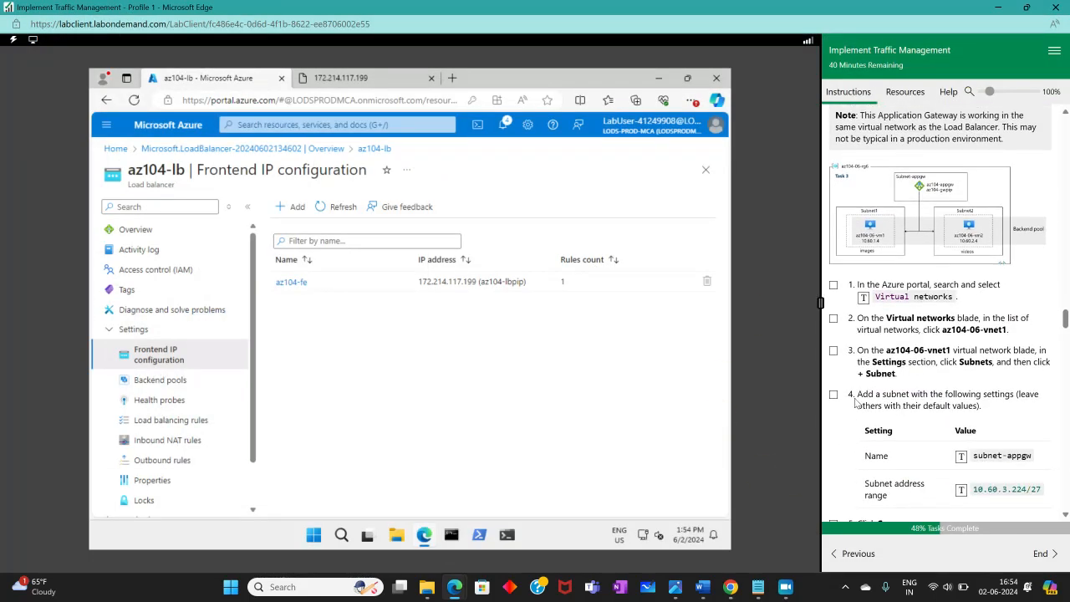
pyautogui.click(339, 125)
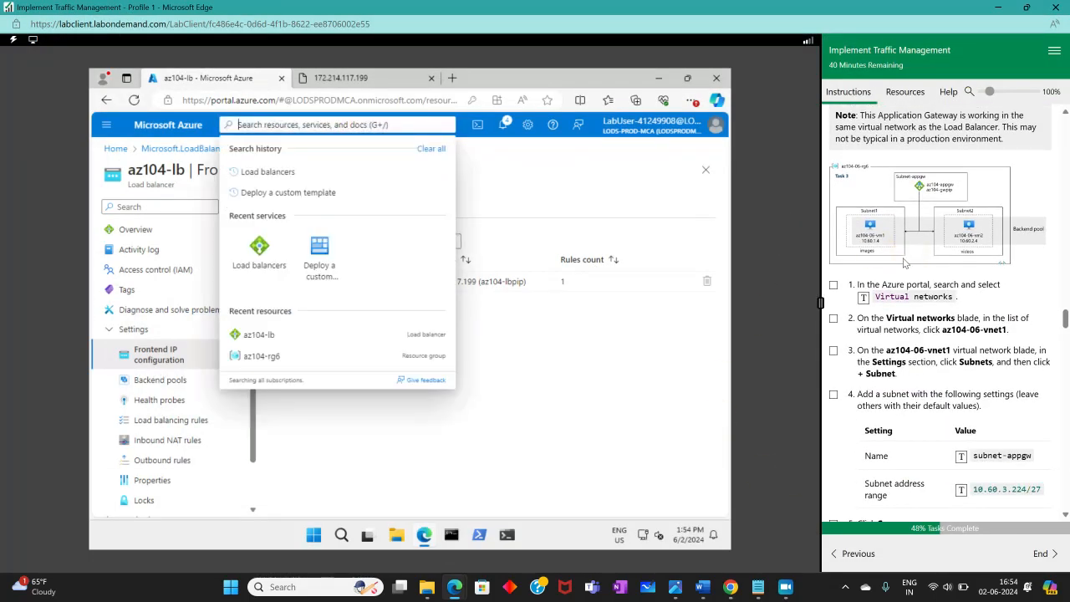
pyautogui.click(893, 294)
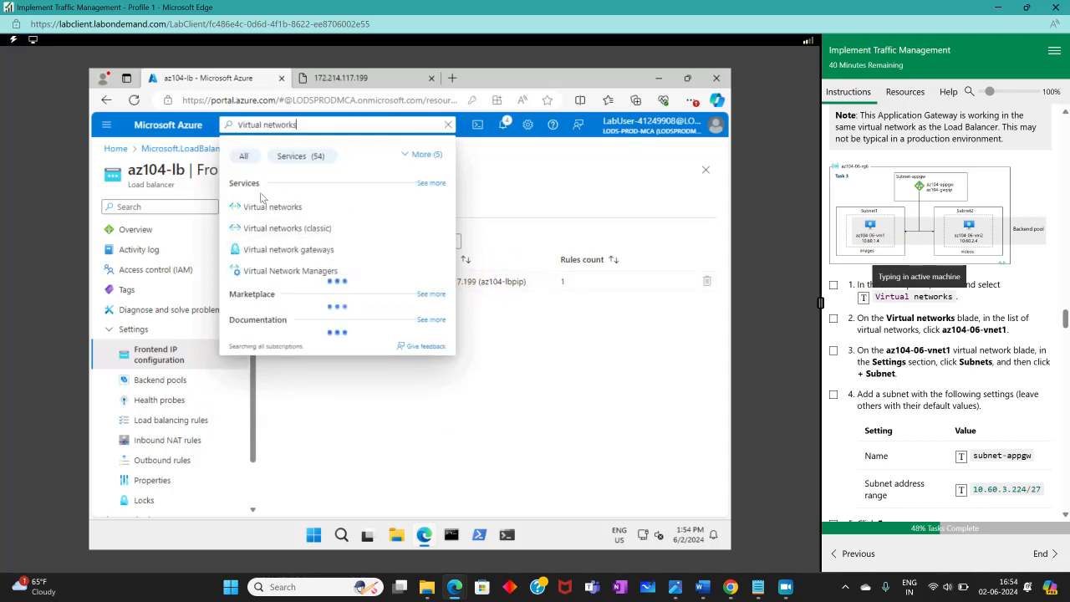
pyautogui.click(258, 209)
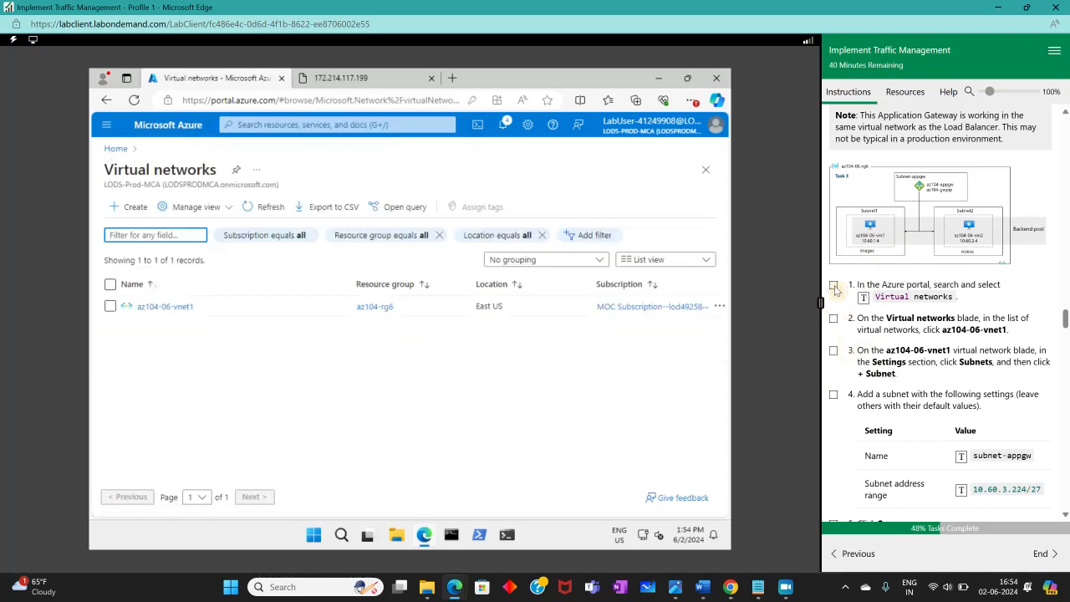
pyautogui.click(833, 284)
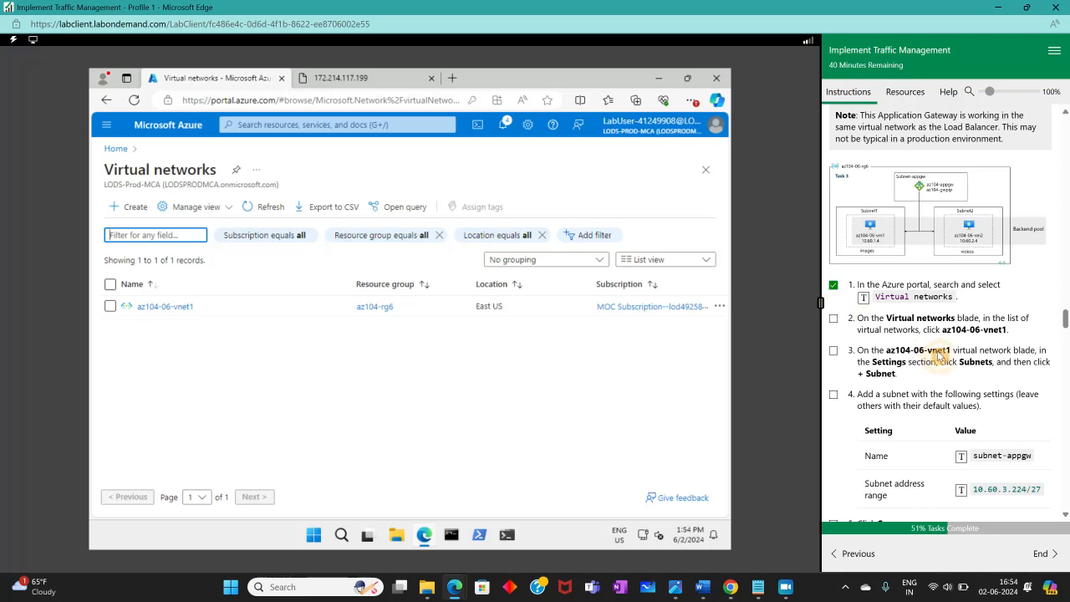
# Open the subnets of virtual network az104-06-vnet1 and mark instructions 2 and 3 complete
pyautogui.click(167, 307)
pyautogui.click(833, 319)
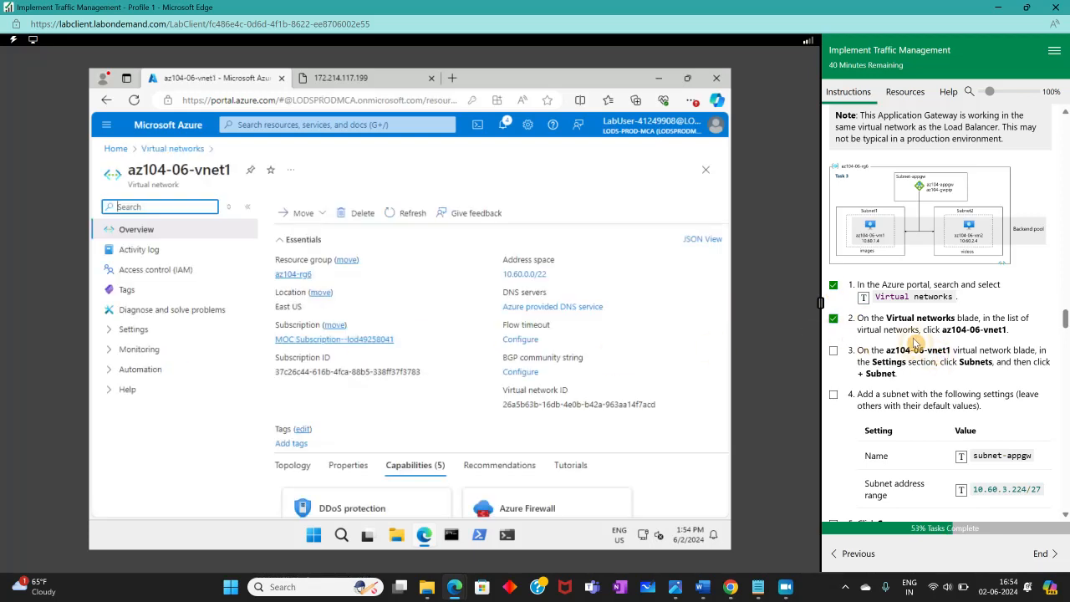
pyautogui.scroll(-1, 919, 343)
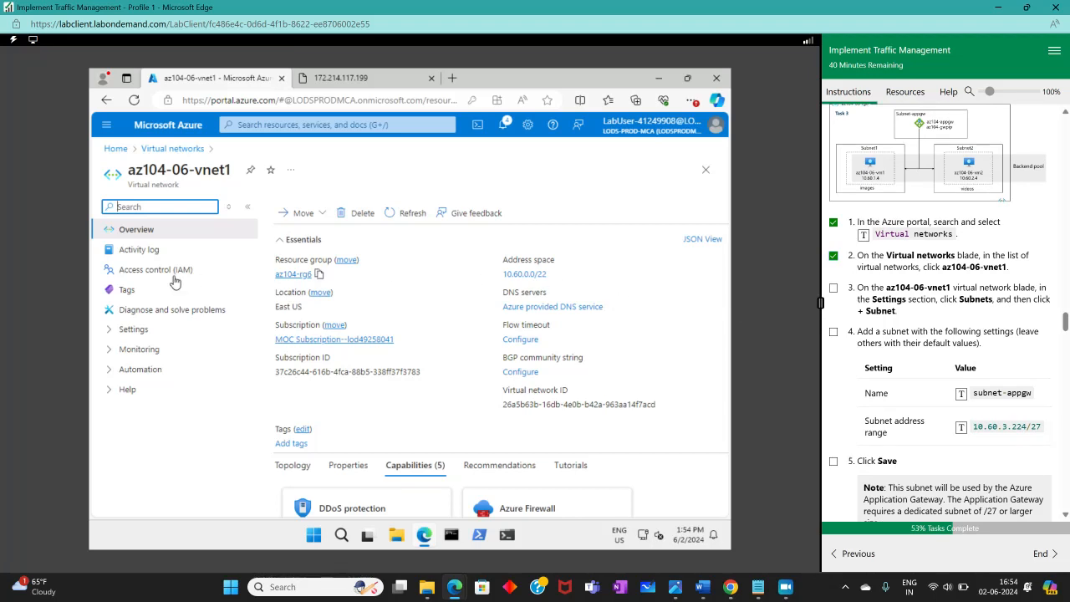
pyautogui.click(110, 330)
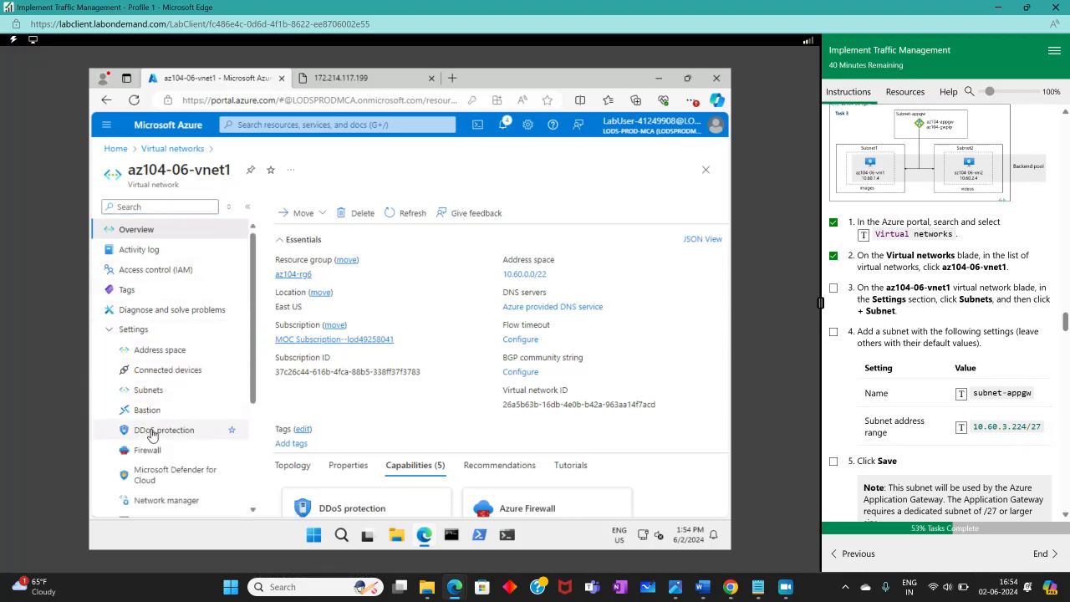
pyautogui.click(175, 399)
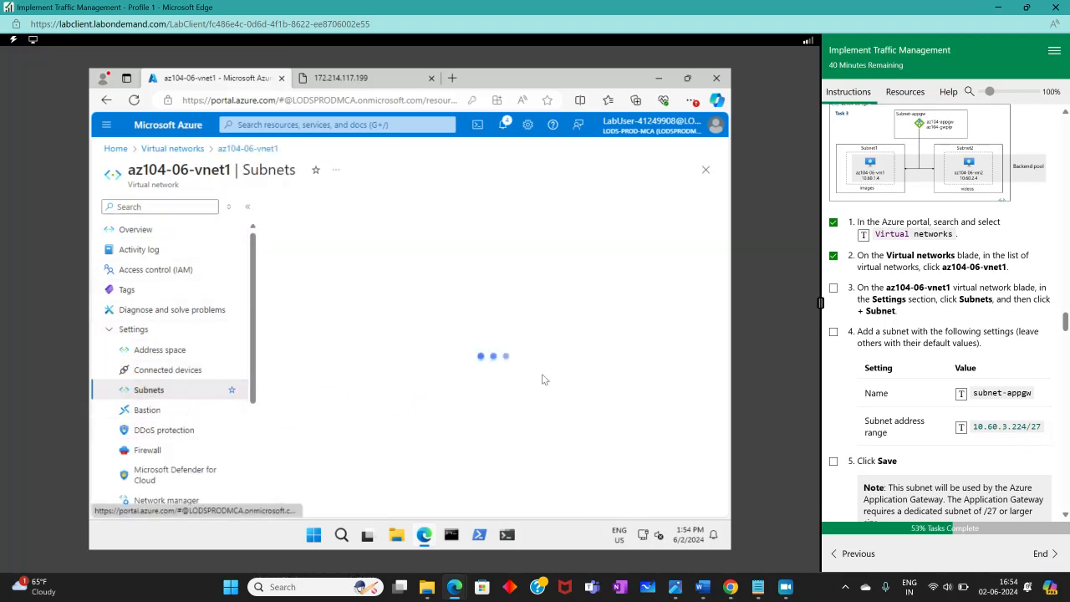
pyautogui.click(833, 289)
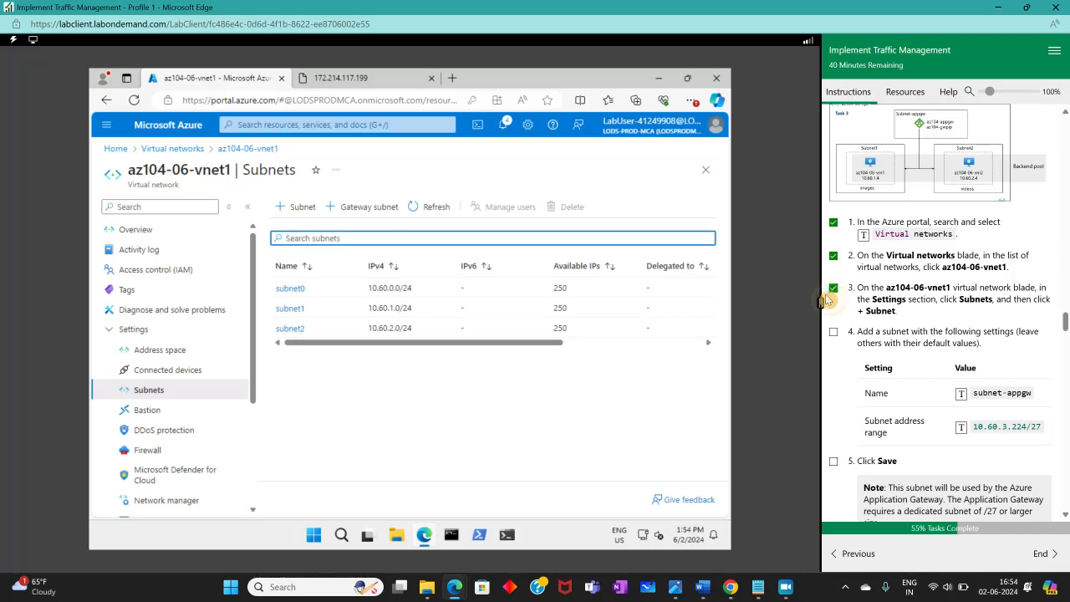
# Start a new subnet in az104-06-vnet1 and name it subnet-appgw
pyautogui.click(294, 207)
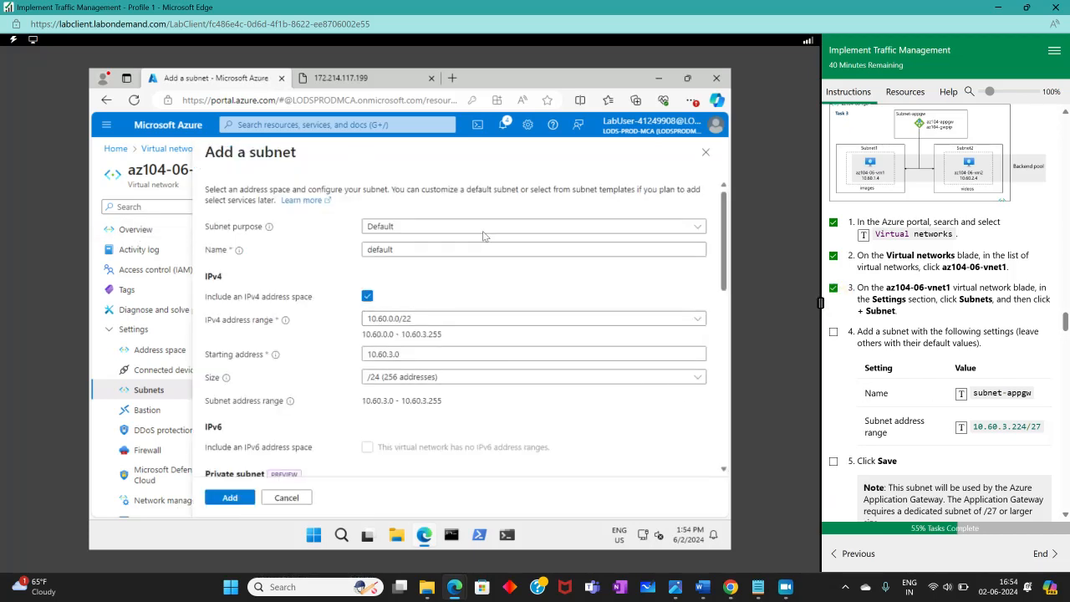
pyautogui.click(466, 247)
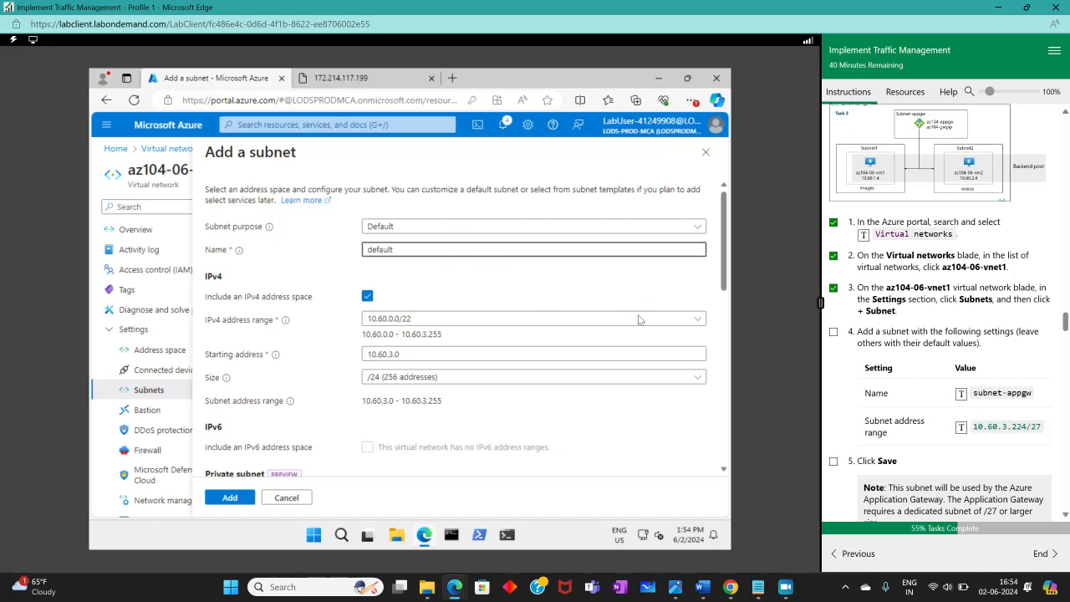
pyautogui.hotkey('ctrl', 'a')
pyautogui.click(962, 394)
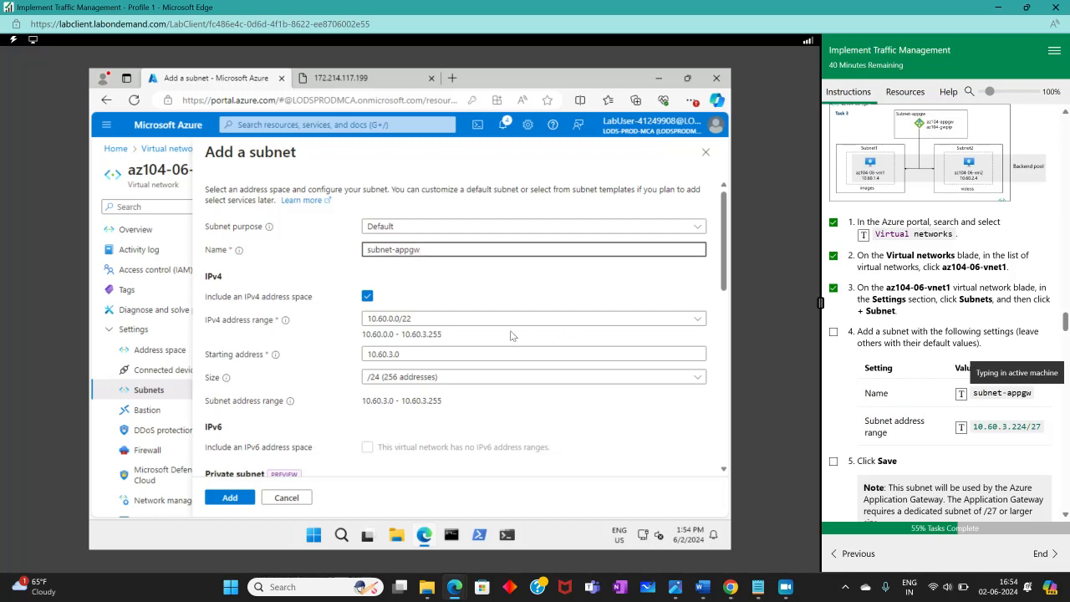
# Set the new subnet's starting address to 10.60.3.224/27, keeping the 10.60.0.0/22 address range
pyautogui.click(414, 321)
pyautogui.click(401, 338)
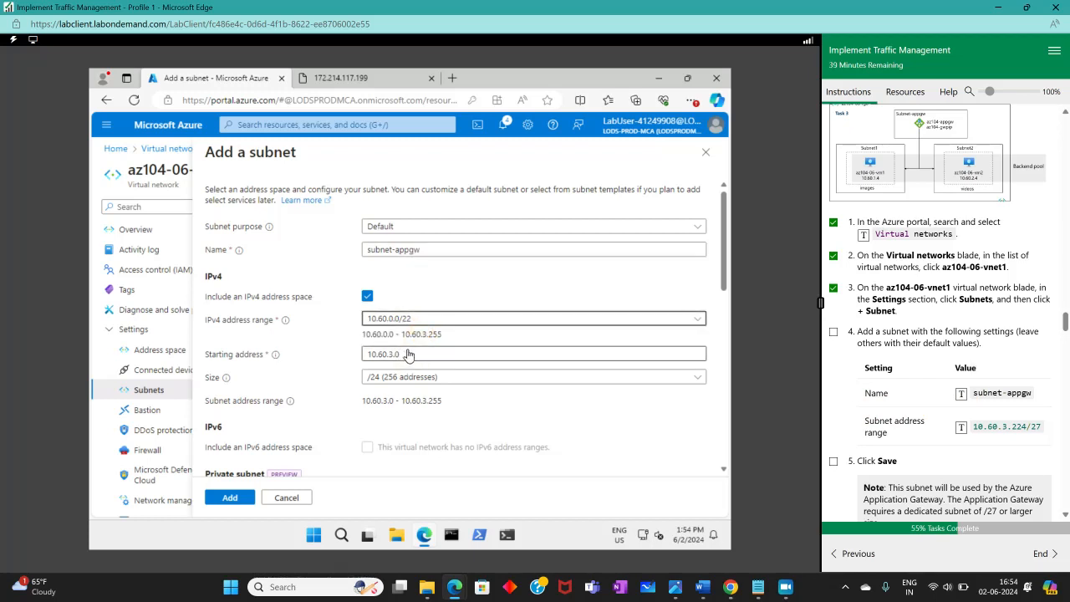
pyautogui.moveTo(408, 355); pyautogui.dragTo(343, 354)
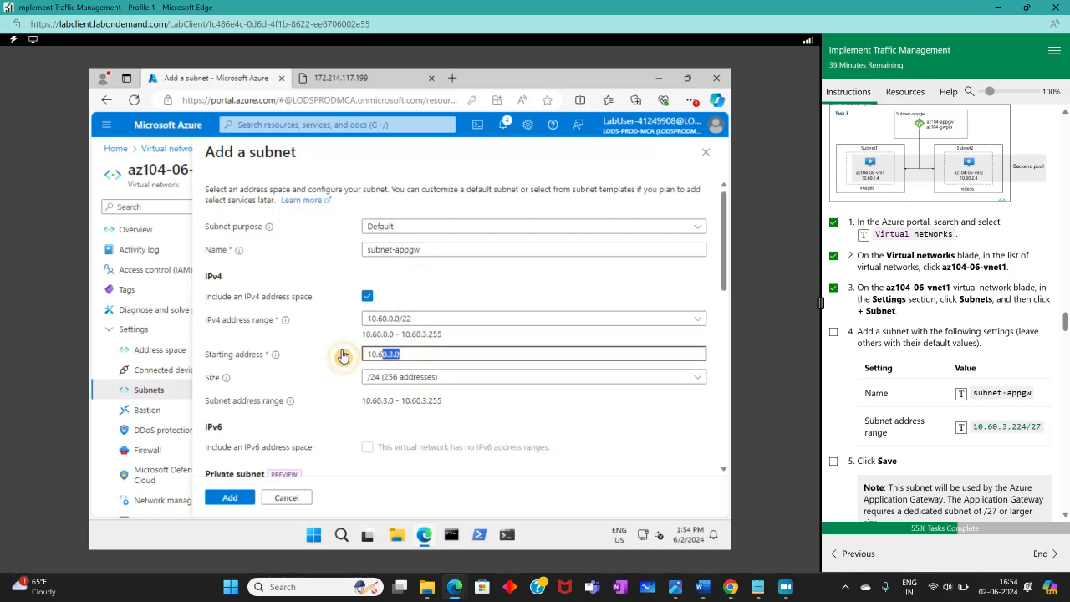
pyautogui.click(1003, 426)
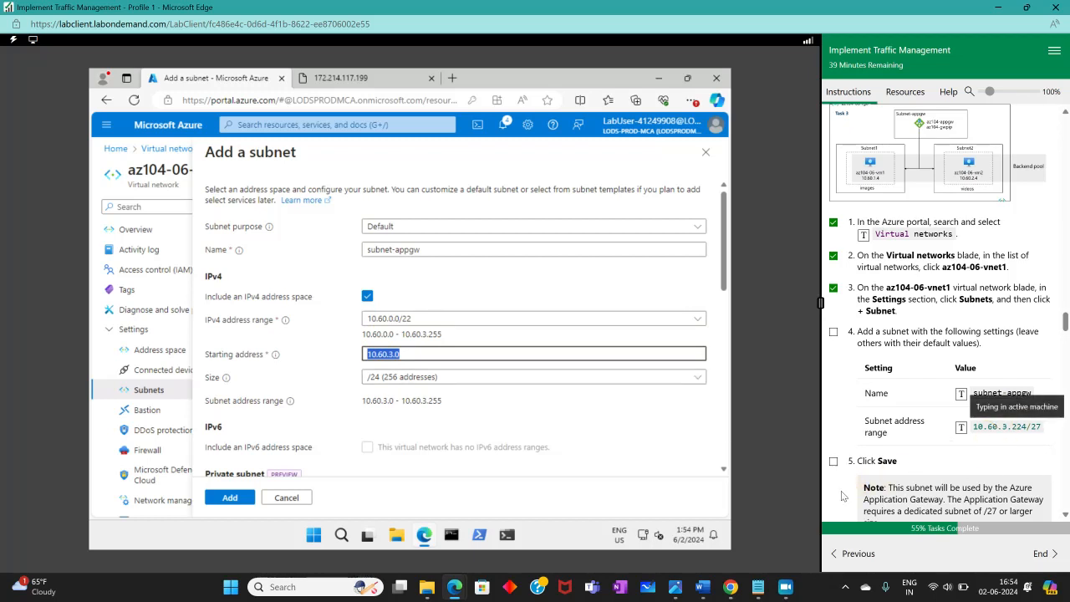
pyautogui.click(536, 424)
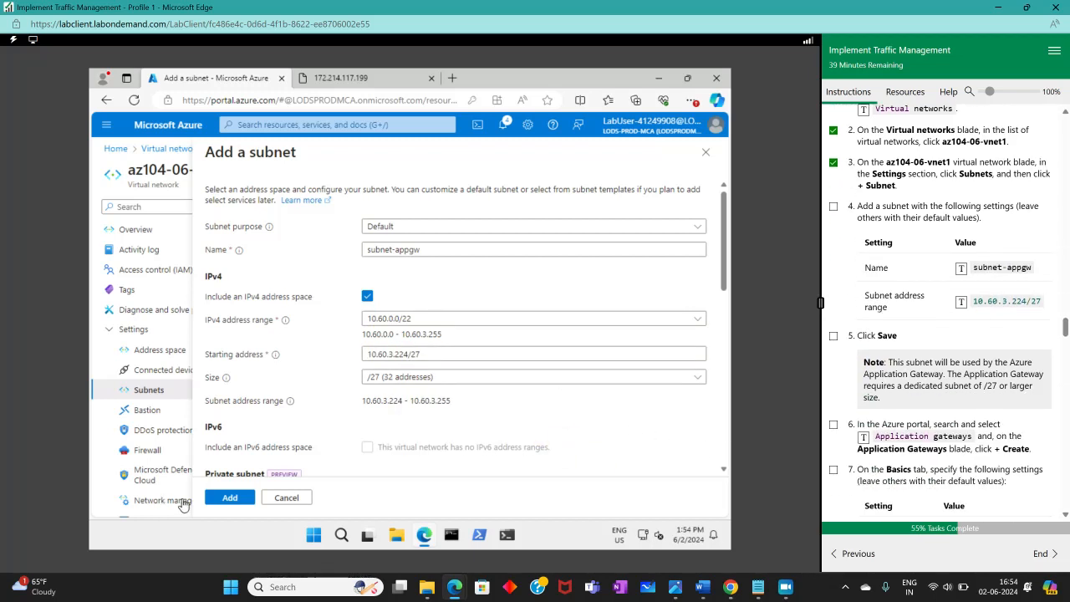
# Add subnet-appgw to the virtual network and mark instructions 4 and 5 complete
pyautogui.click(233, 500)
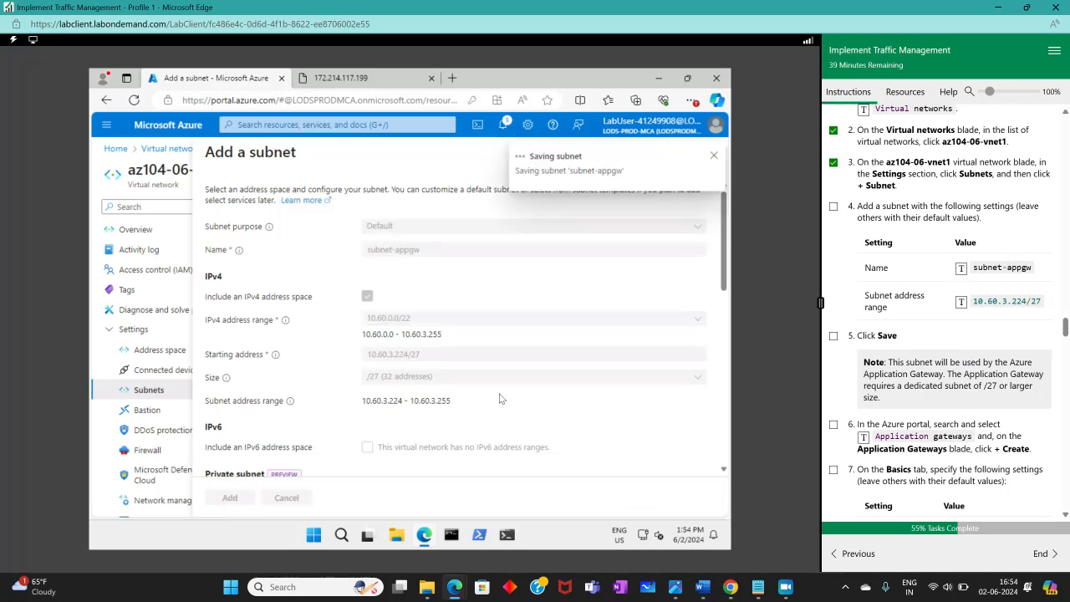
pyautogui.scroll(-10, 535, 322)
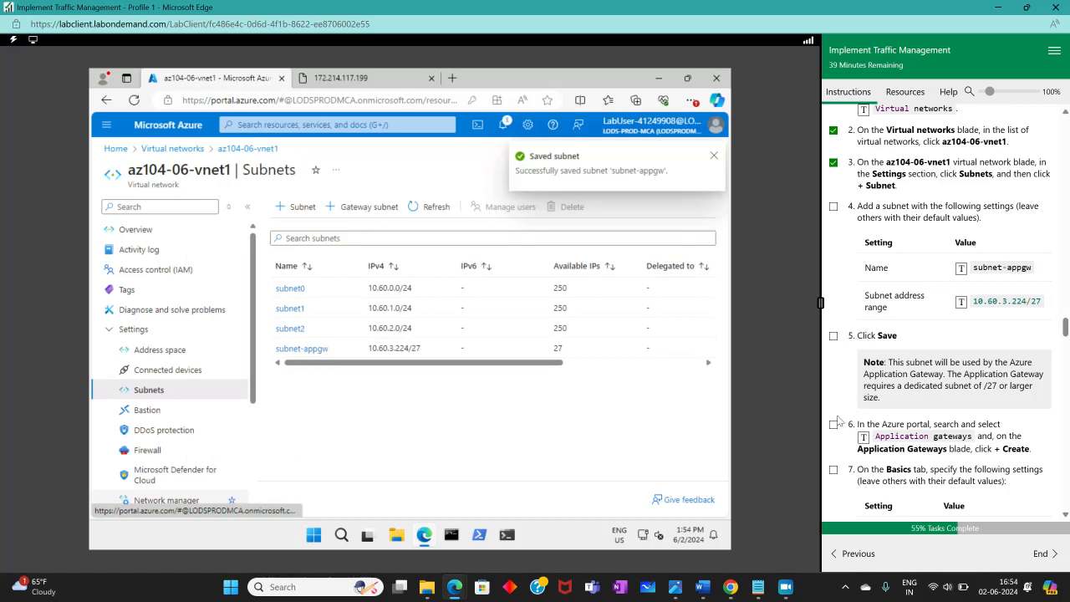
pyautogui.click(833, 335)
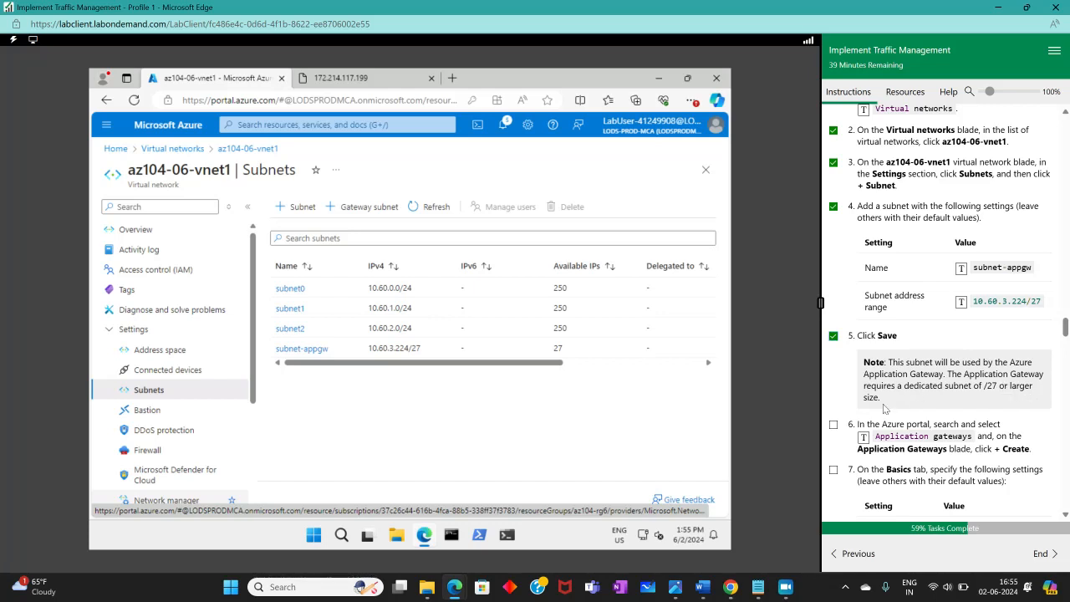
# Find the Application gateways service, start creating an application gateway, and mark instruction 6 complete
pyautogui.scroll(-3, 935, 379)
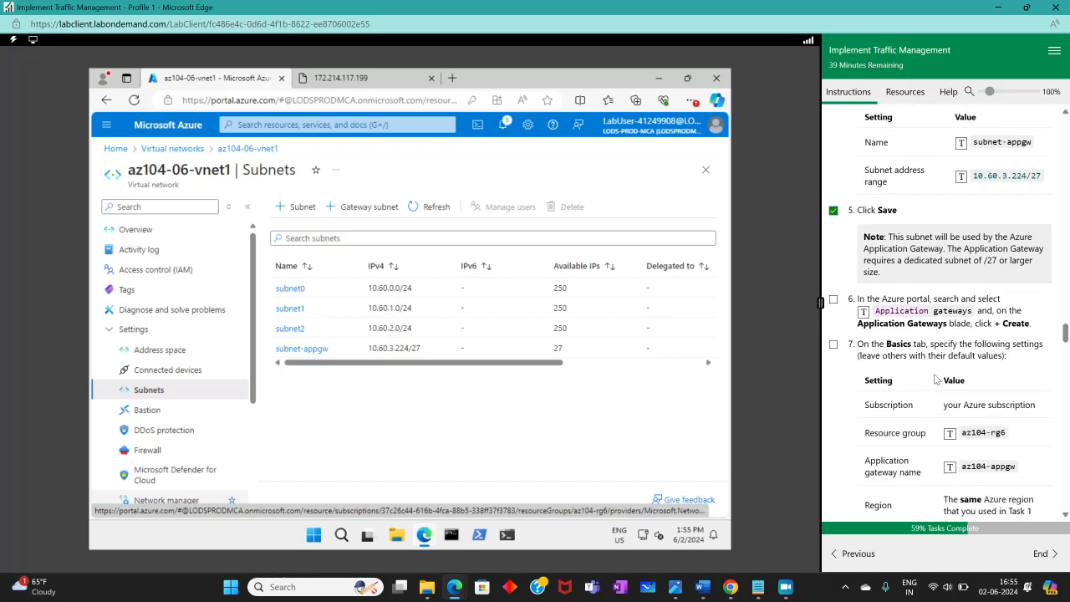
pyautogui.click(281, 123)
pyautogui.click(863, 311)
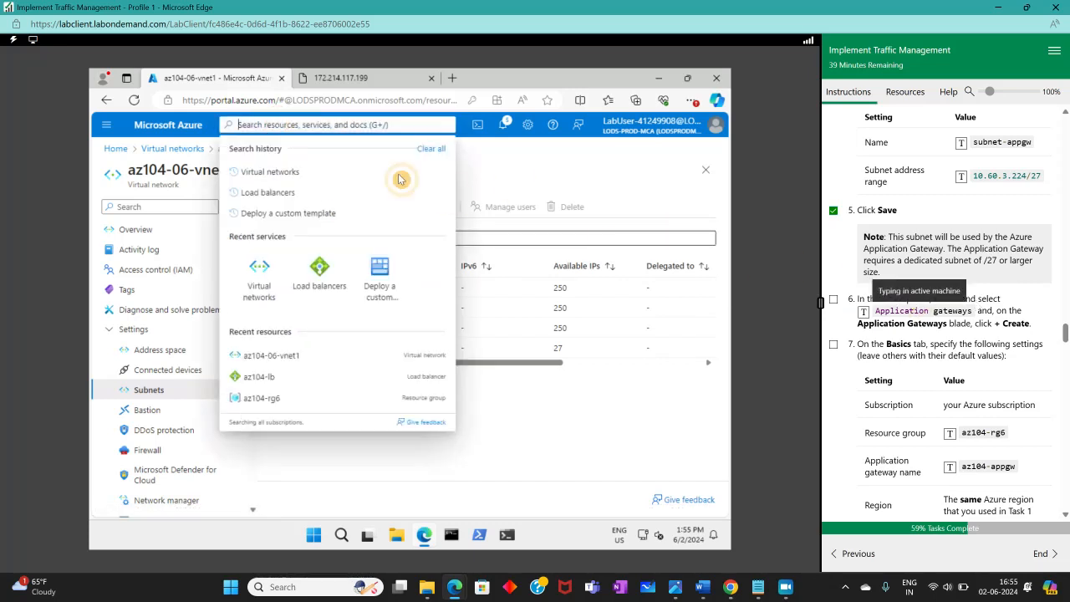
pyautogui.click(266, 214)
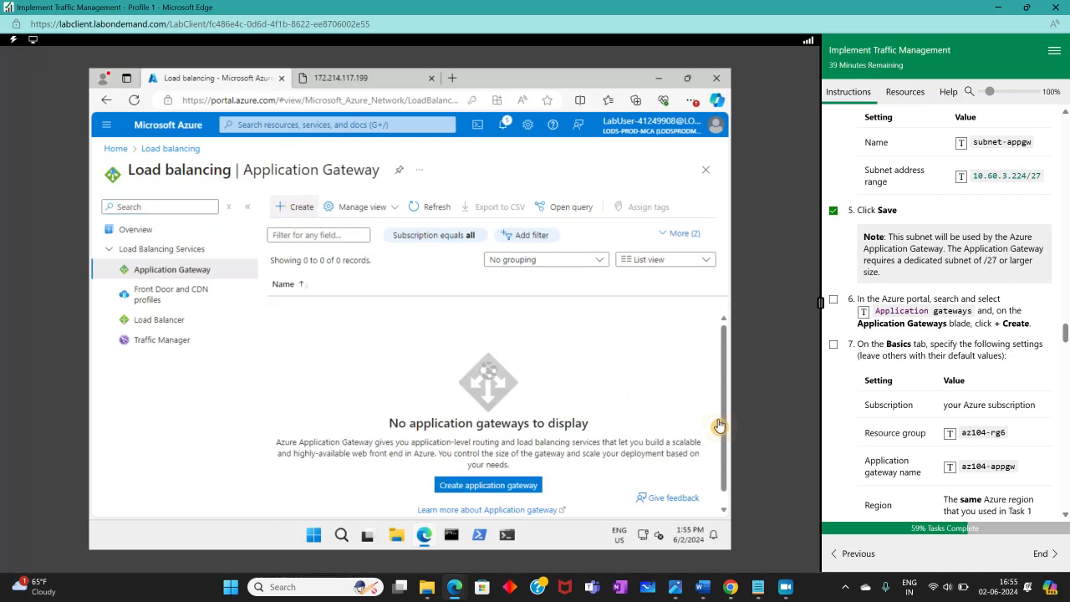
pyautogui.click(833, 301)
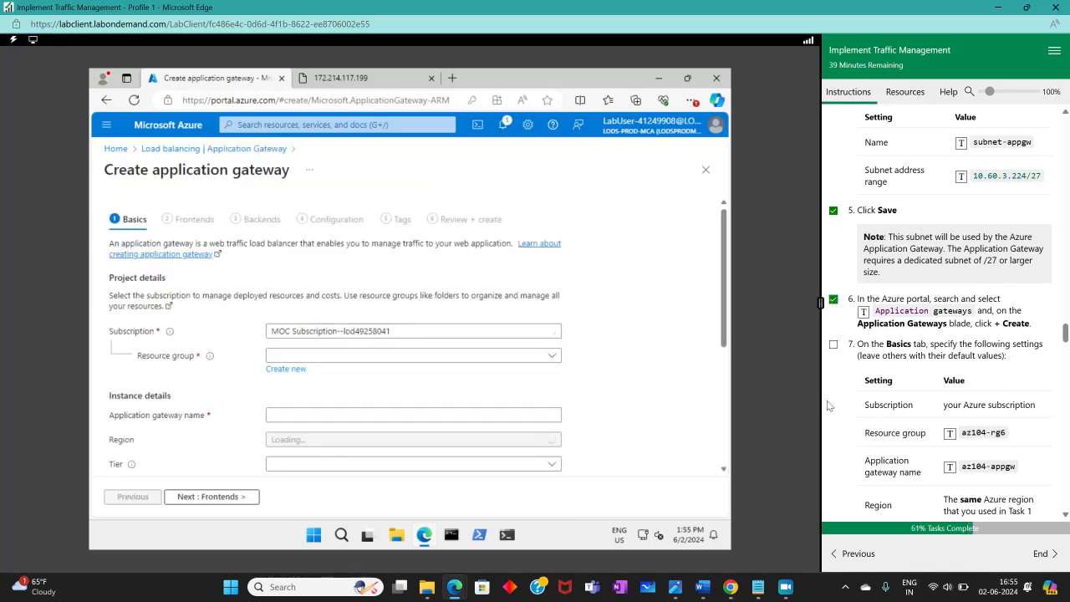
# Assign the new application gateway to the existing resource group az104-rg6
pyautogui.click(454, 354)
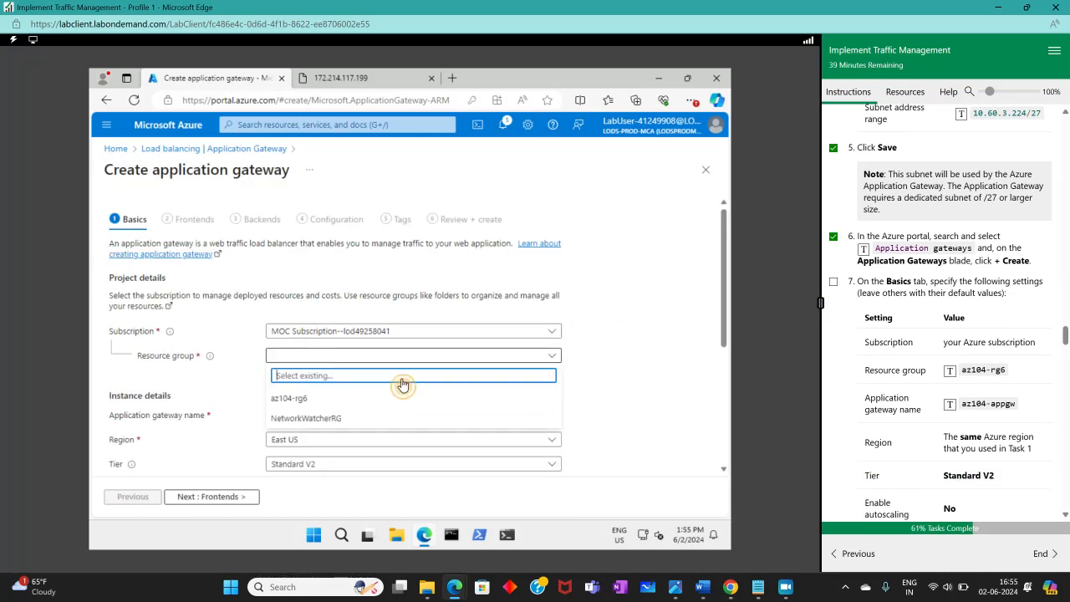
pyautogui.click(329, 398)
pyautogui.scroll(-2, 840, 390)
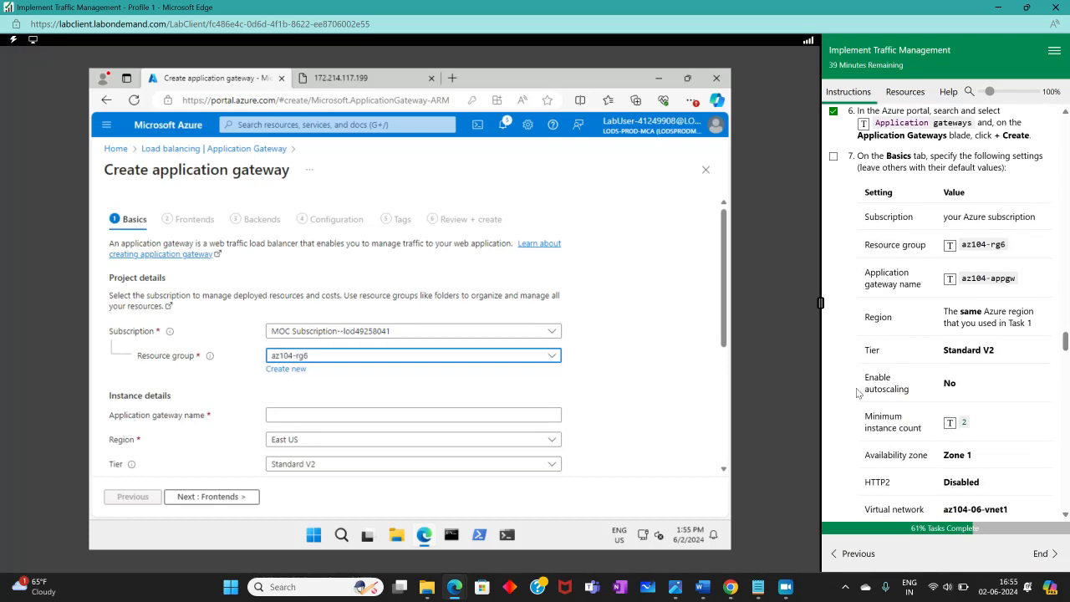
pyautogui.scroll(-1, 507, 360)
# Name the application gateway az104-appgw and disable autoscaling
pyautogui.click(398, 329)
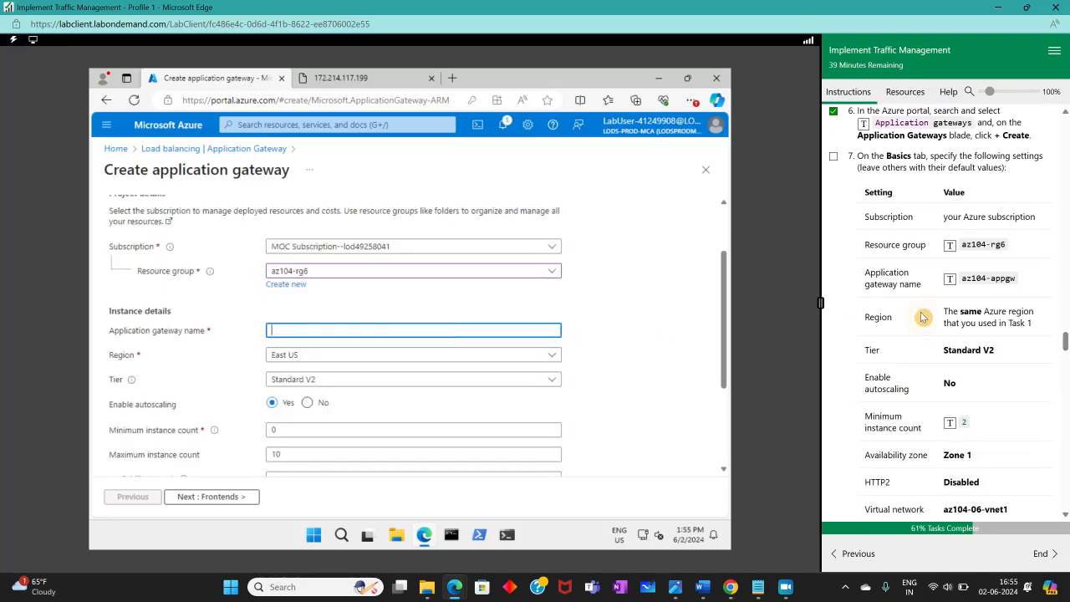
pyautogui.click(951, 278)
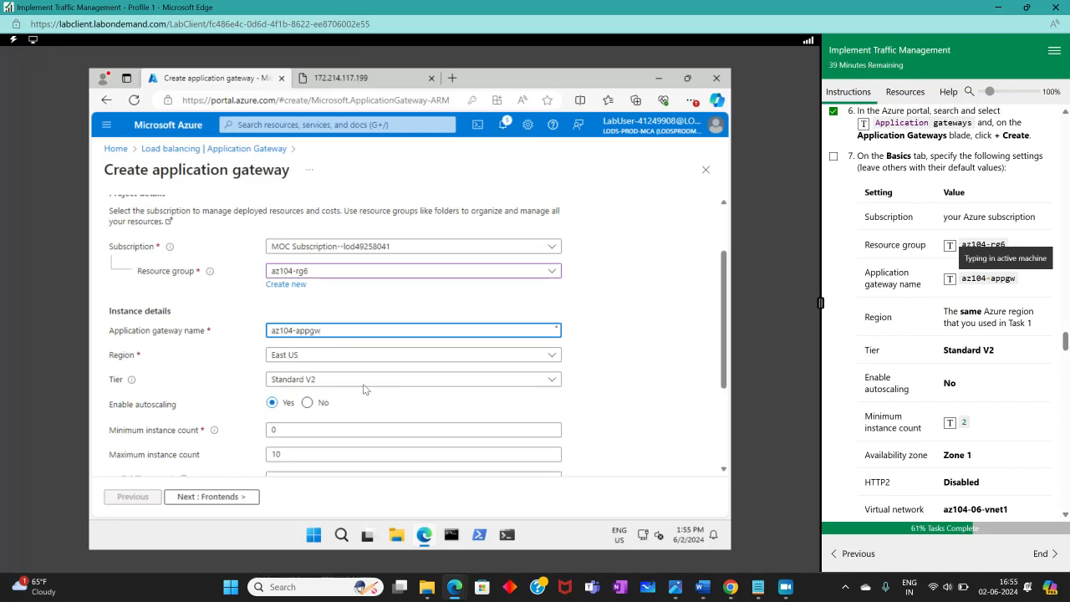
pyautogui.click(308, 402)
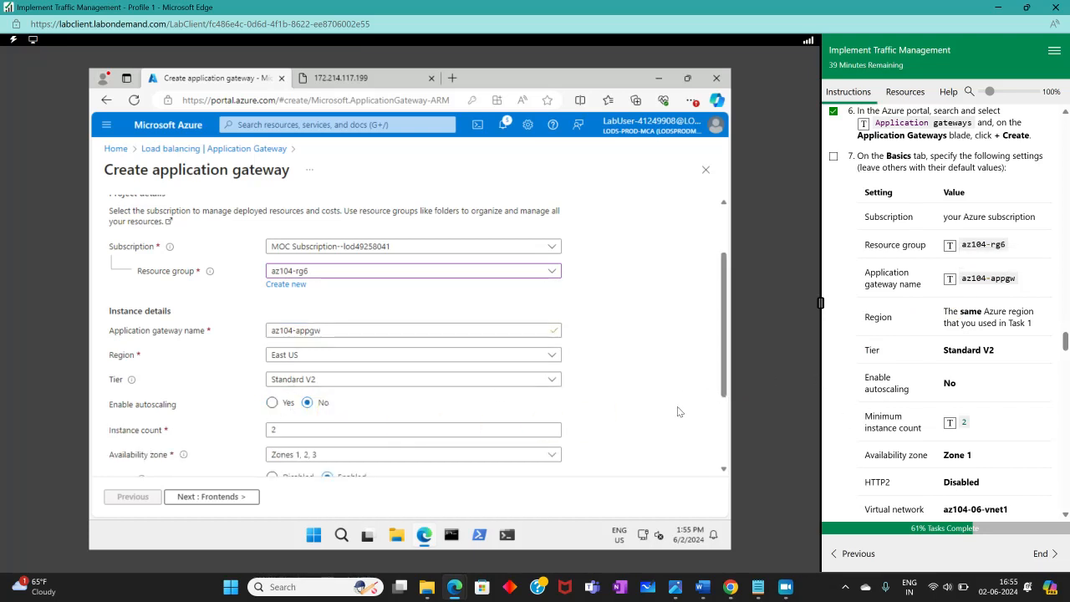
pyautogui.scroll(-1, 676, 409)
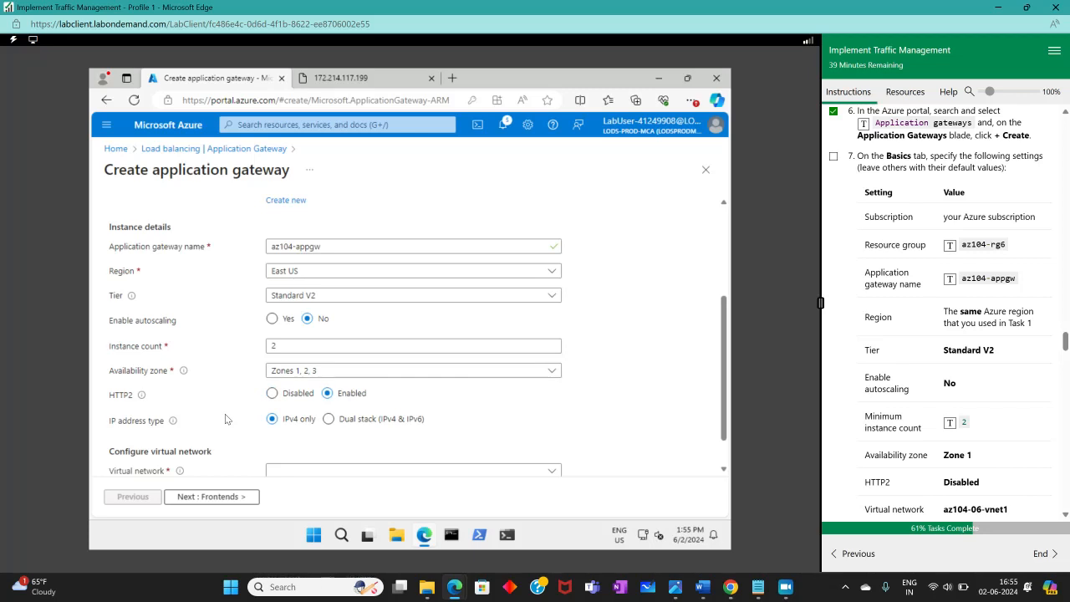
# Restrict the application gateway to availability zone 1 and disable HTTP2
pyautogui.click(305, 371)
pyautogui.click(287, 408)
pyautogui.click(287, 426)
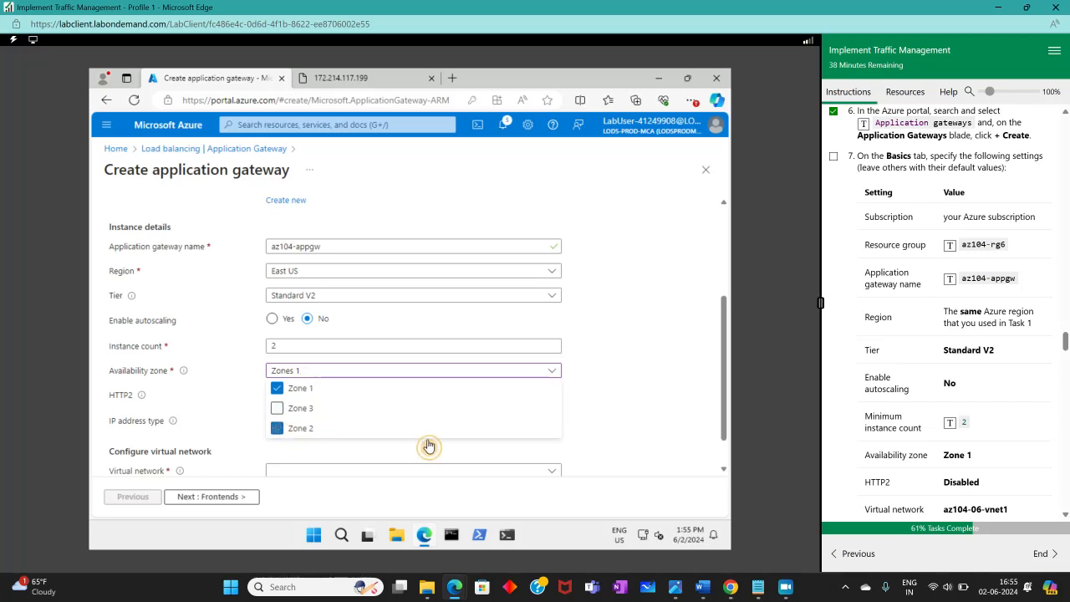
pyautogui.click(602, 431)
pyautogui.scroll(-3, 819, 443)
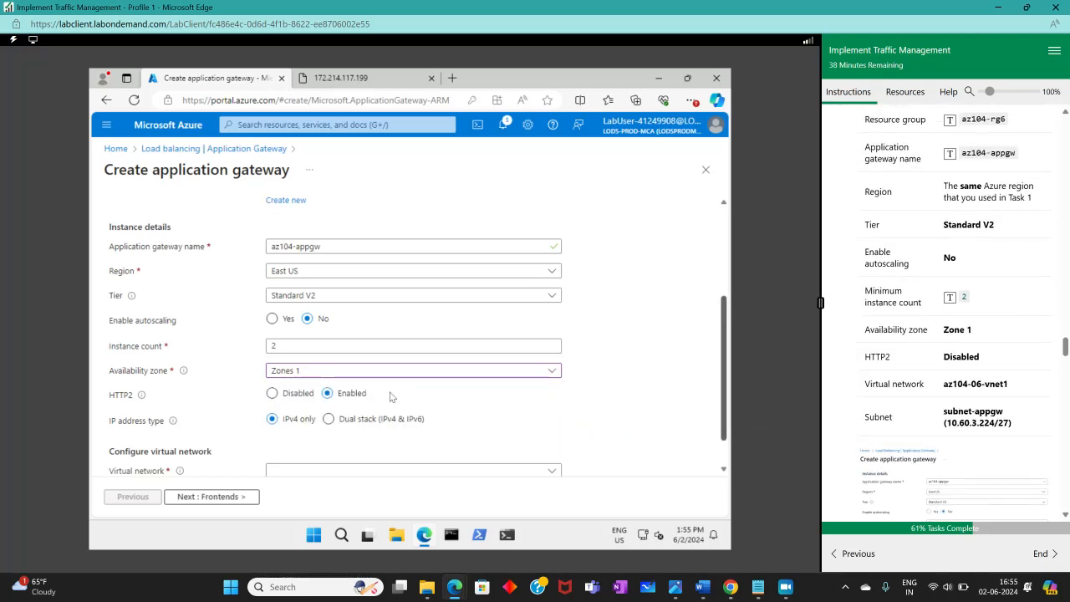
pyautogui.click(284, 397)
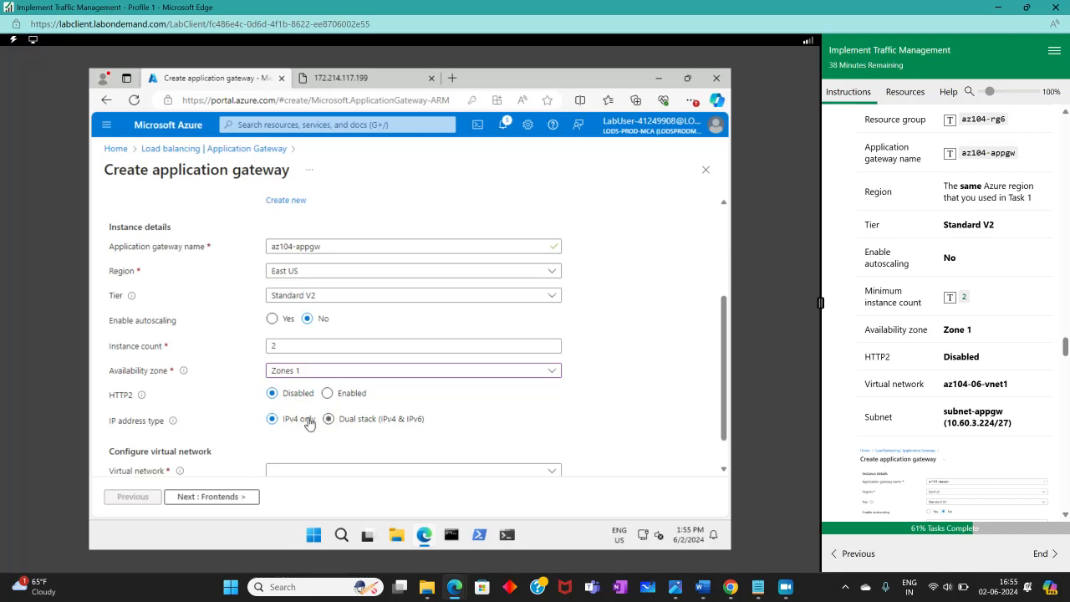
# Place the application gateway in virtual network az104-06-vnet1 on subnet-appgw (10.60.3.224/27)
pyautogui.scroll(-1, 344, 437)
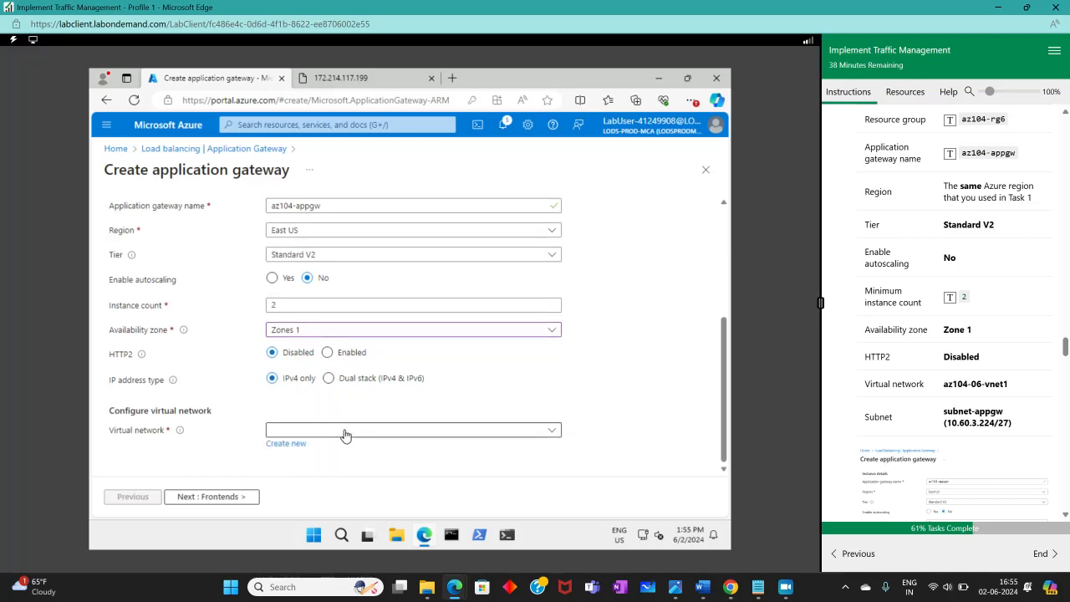
pyautogui.click(352, 430)
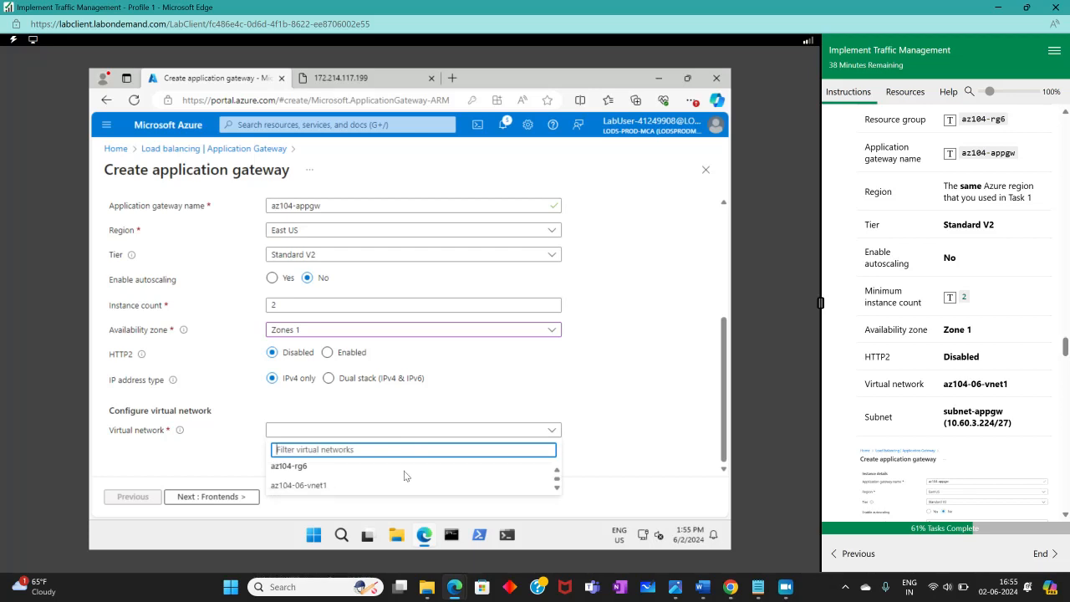
pyautogui.click(311, 493)
pyautogui.scroll(-1, 1064, 412)
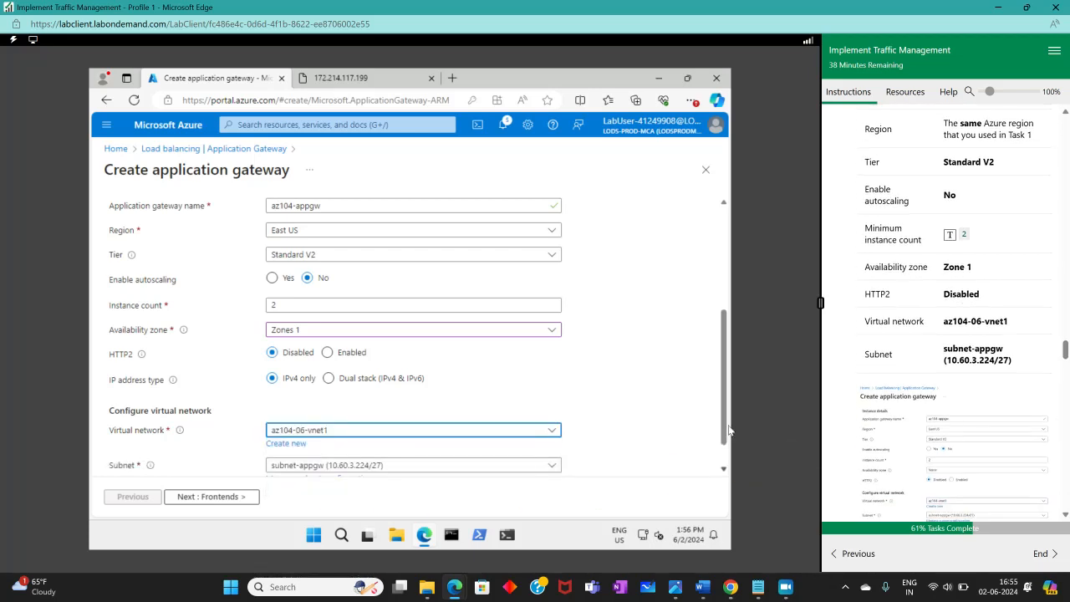
pyautogui.scroll(-1, 571, 419)
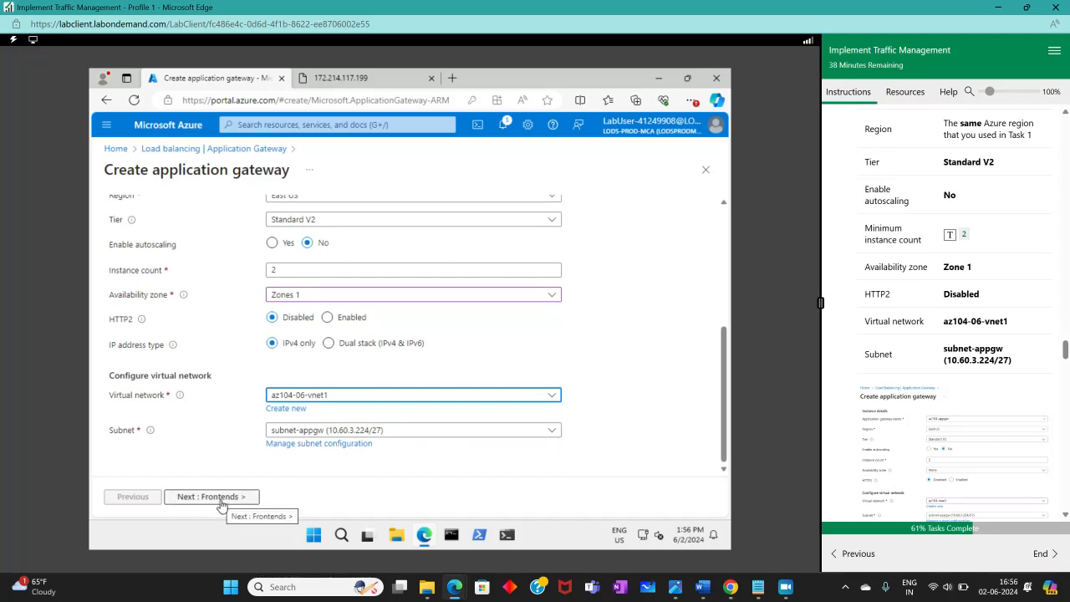
pyautogui.click(318, 397)
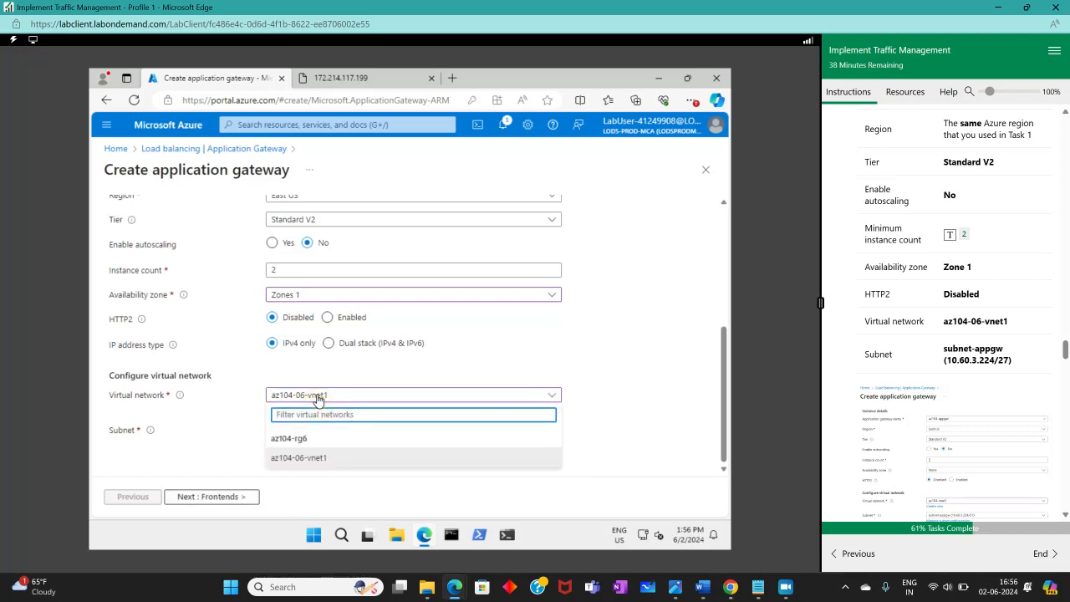
pyautogui.click(318, 399)
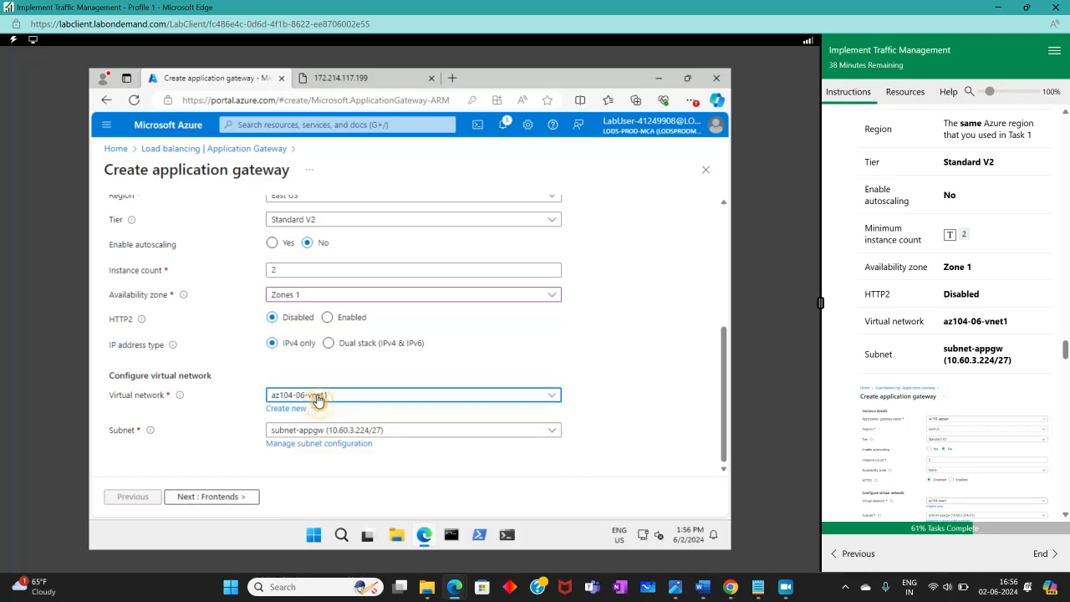
pyautogui.click(344, 435)
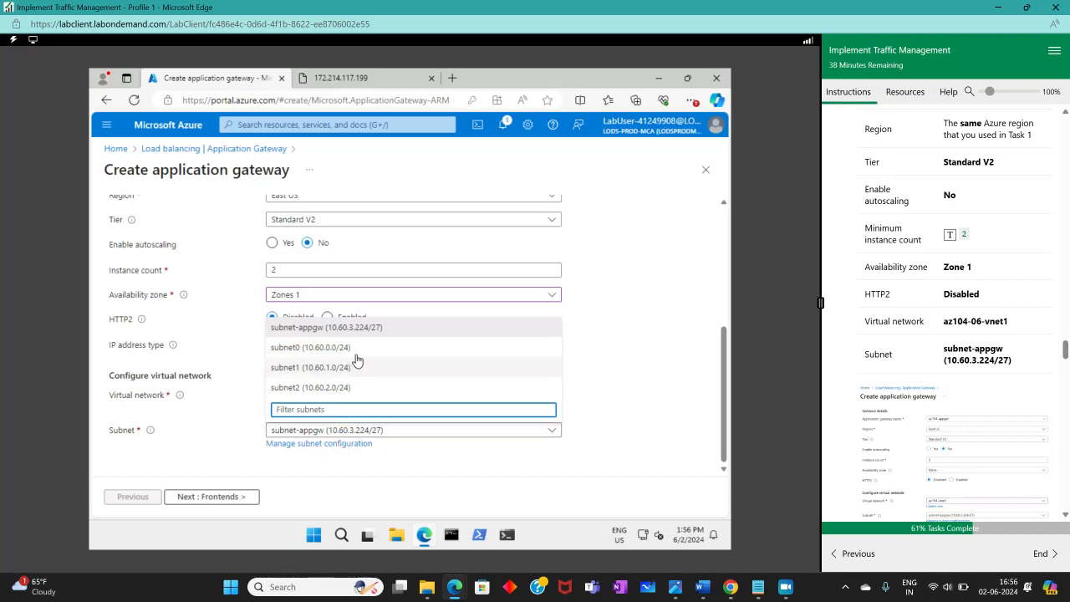
pyautogui.click(380, 330)
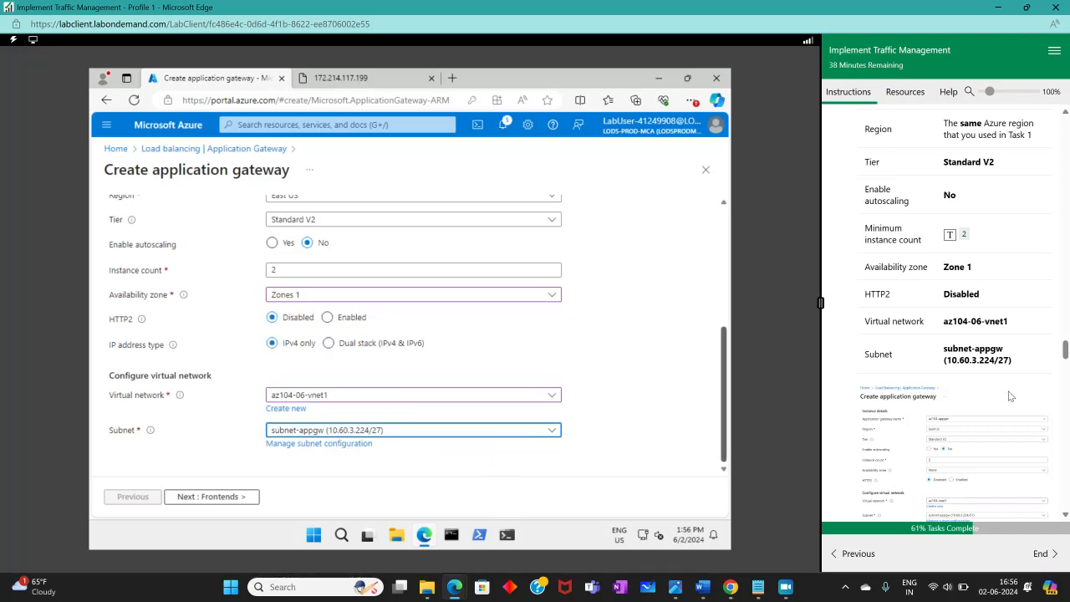
pyautogui.scroll(-3, 900, 415)
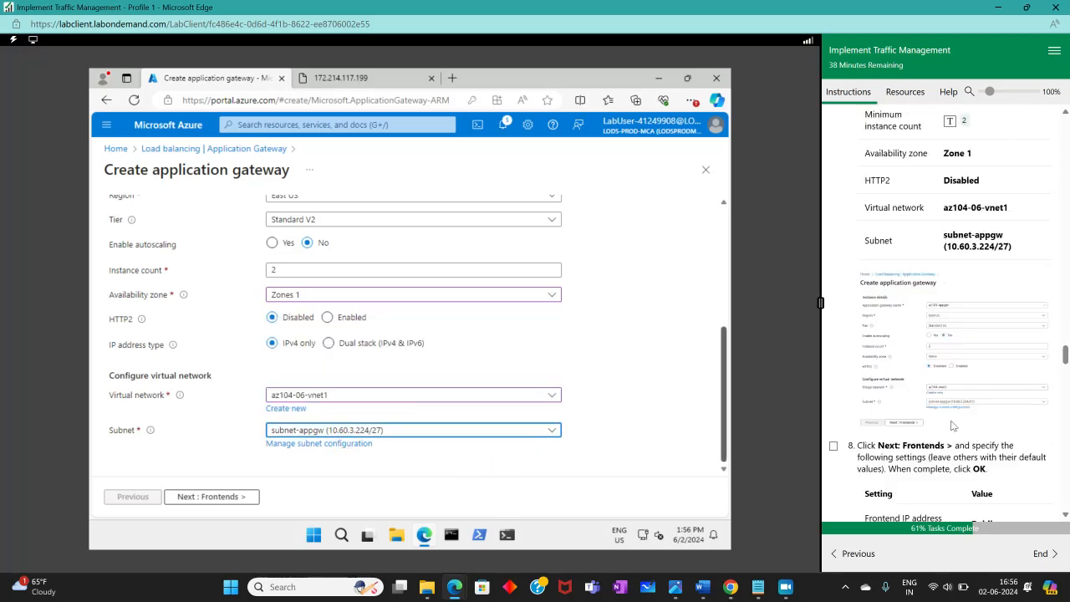
# Add a new public frontend IP address named az104-gwpip and mark instruction 8 complete
pyautogui.click(244, 497)
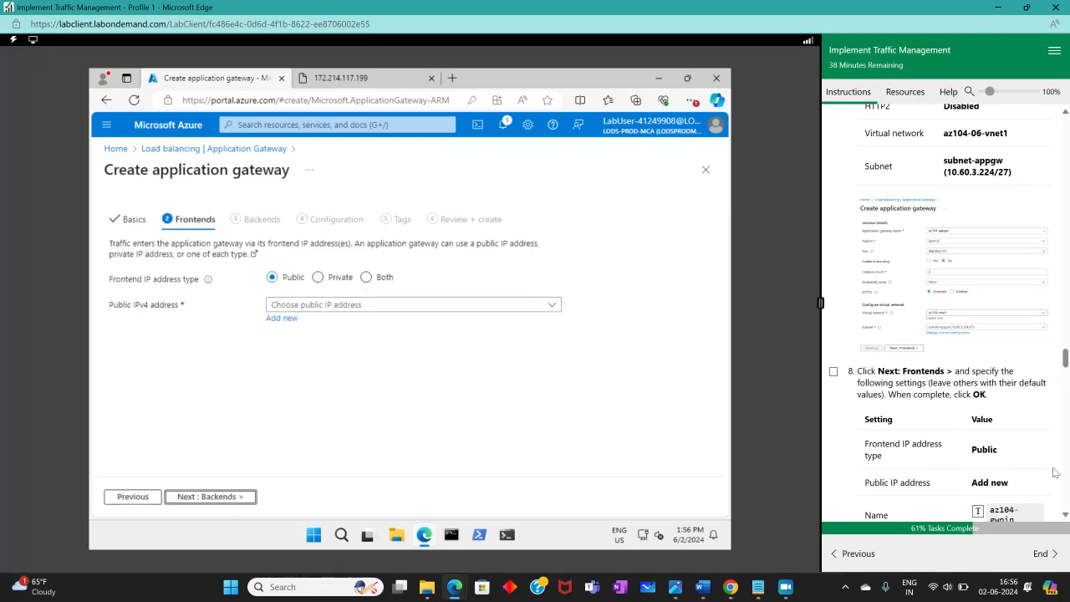
pyautogui.scroll(-1, 910, 443)
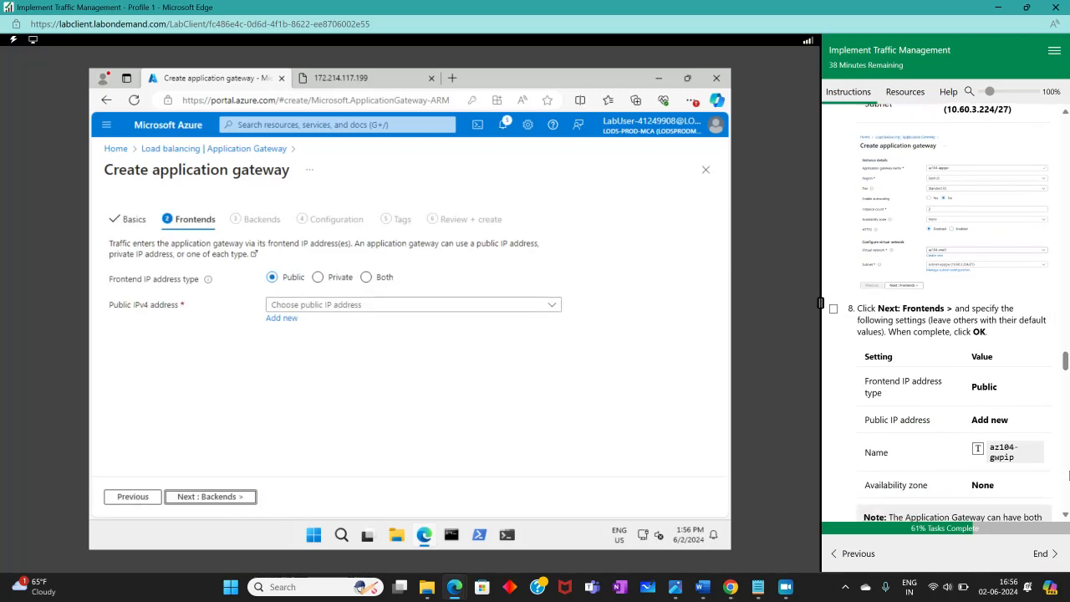
pyautogui.click(320, 311)
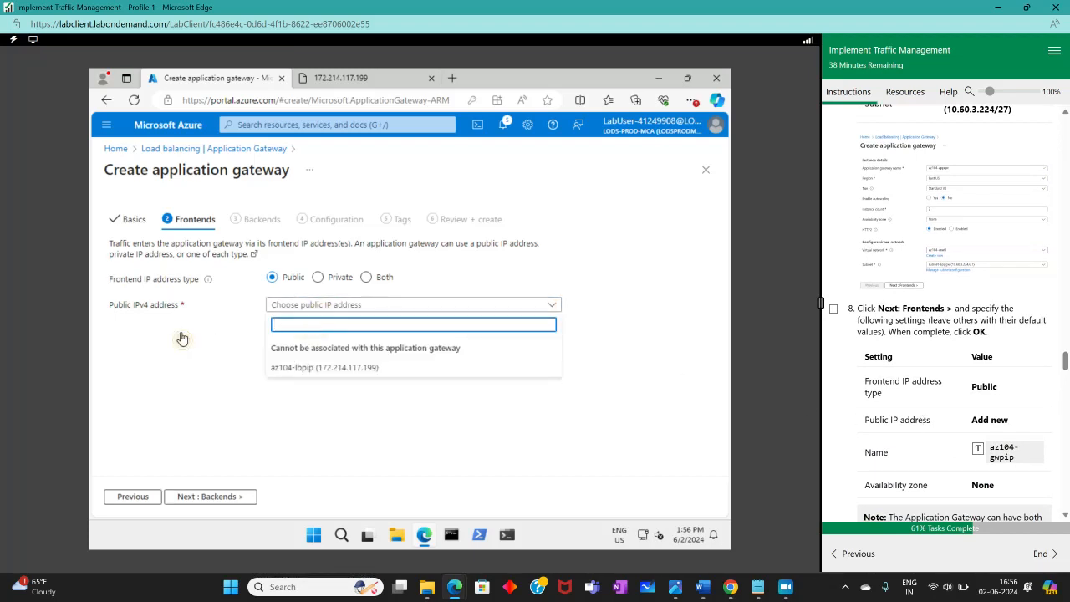
pyautogui.click(271, 326)
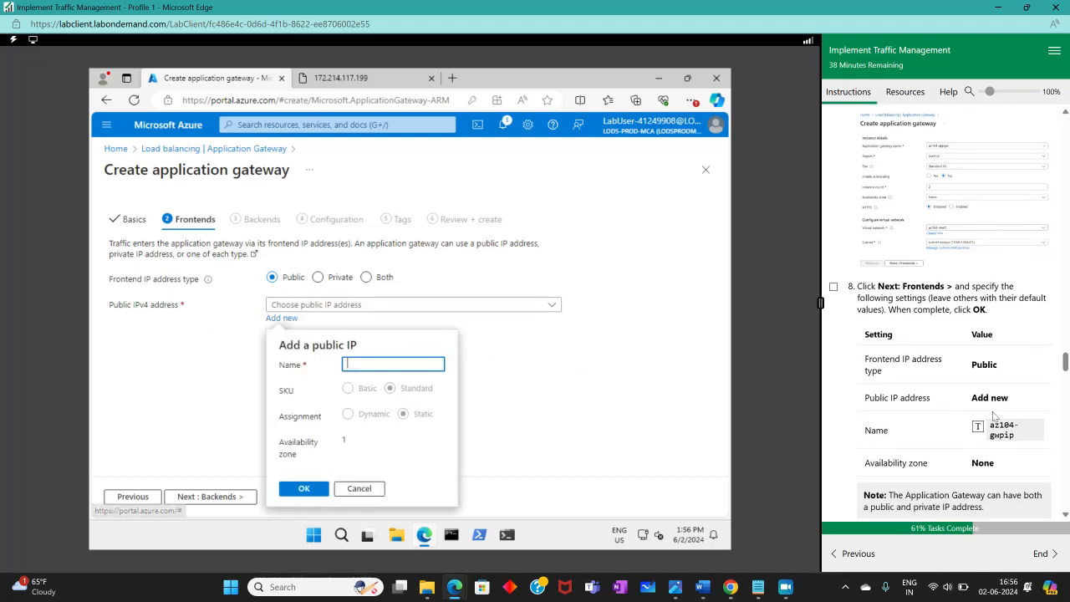
pyautogui.scroll(-2, 993, 416)
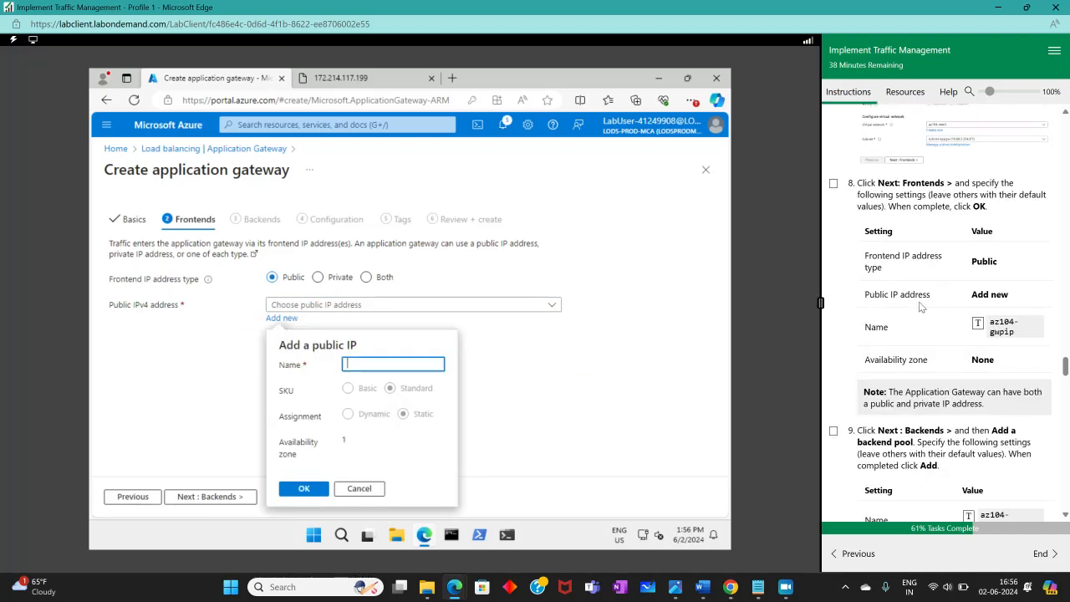
pyautogui.click(1011, 322)
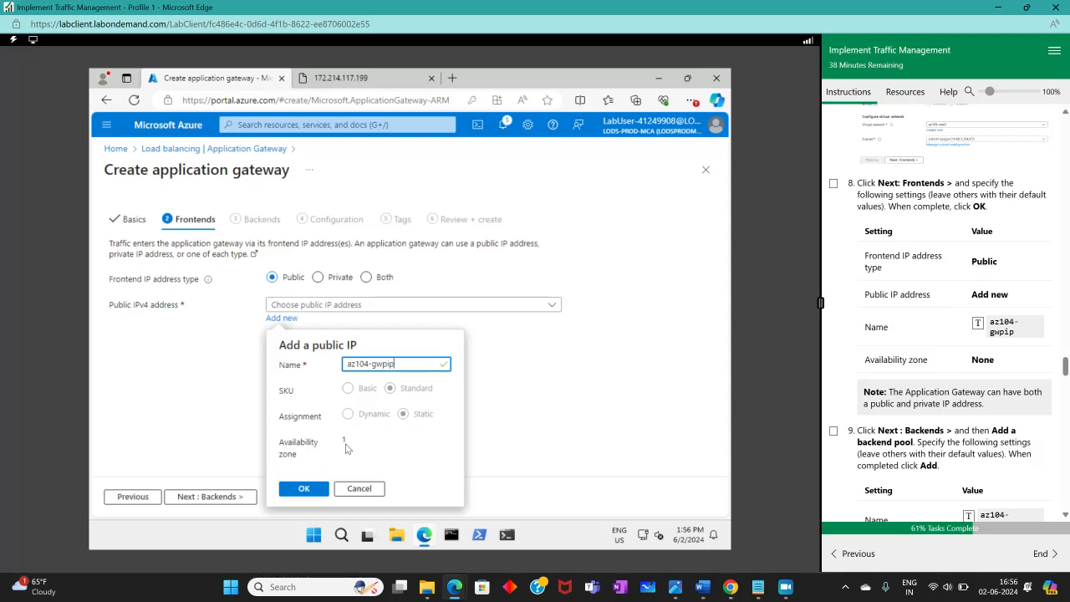
pyautogui.click(305, 490)
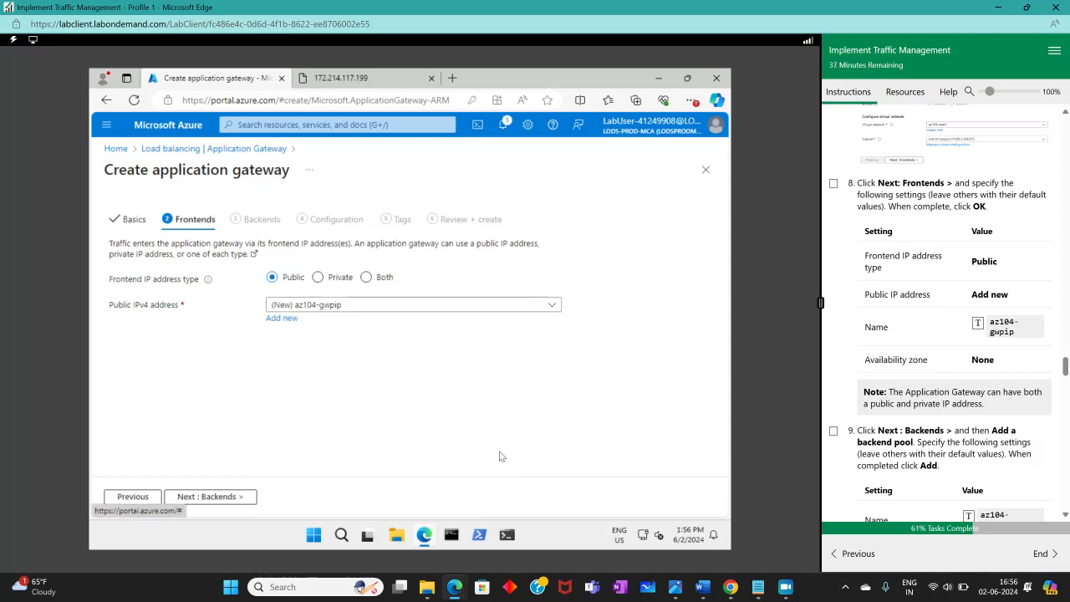
pyautogui.click(834, 183)
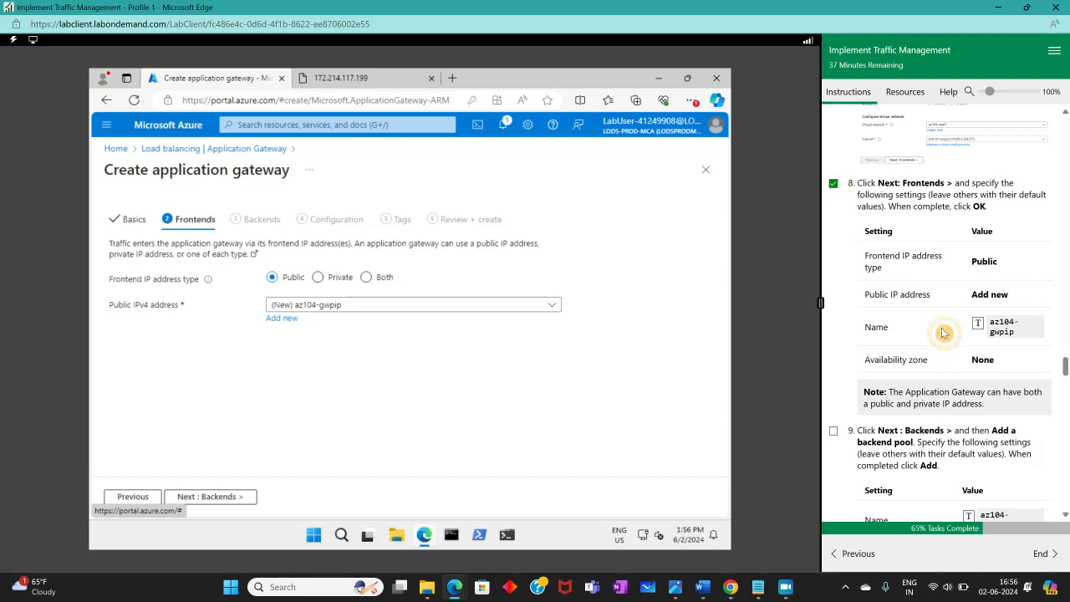
# Proceed to the backend settings and start a backend pool named az104-appgwbe
pyautogui.click(238, 498)
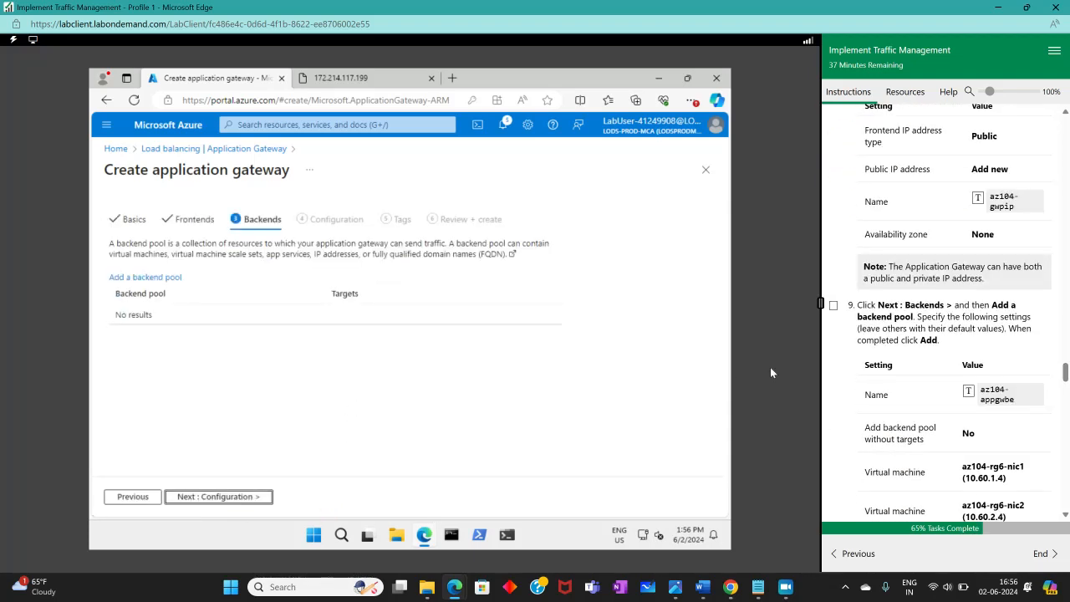
pyautogui.click(121, 278)
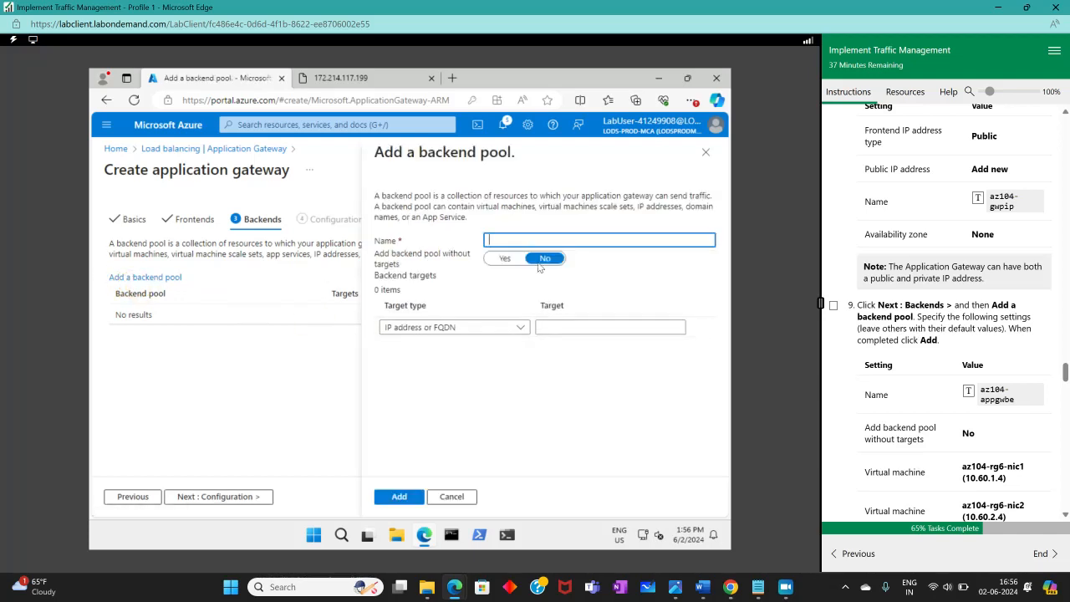
pyautogui.click(1003, 390)
pyautogui.scroll(-2, 936, 385)
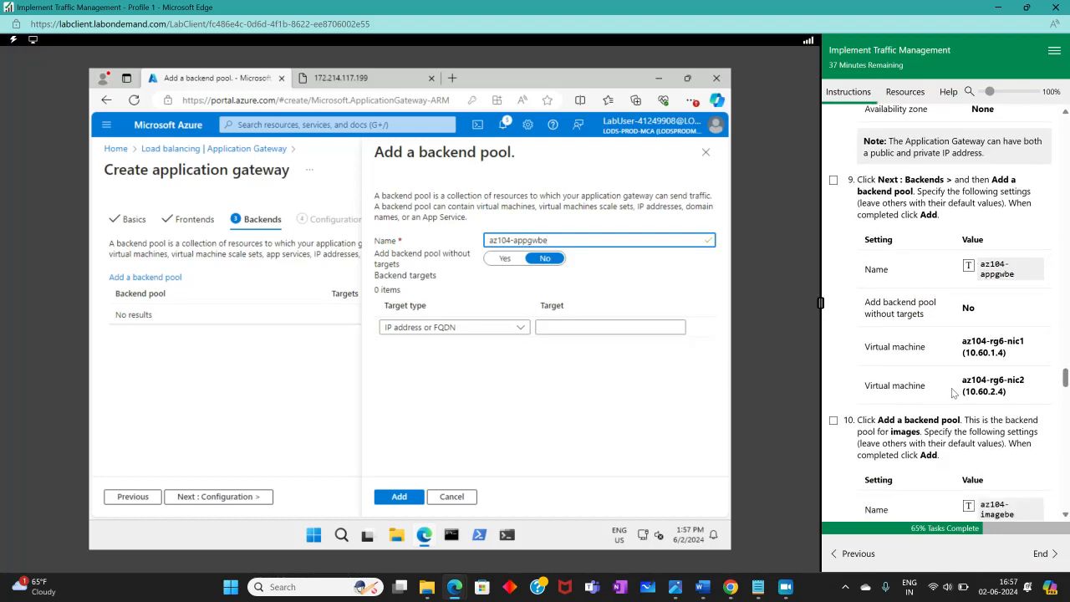
# Give the az104-appgwbe pool two virtual machine targets, az104-06-nic1 (10.60.1.4) and az104-06-nic2 (10.60.2.4)
pyautogui.click(523, 335)
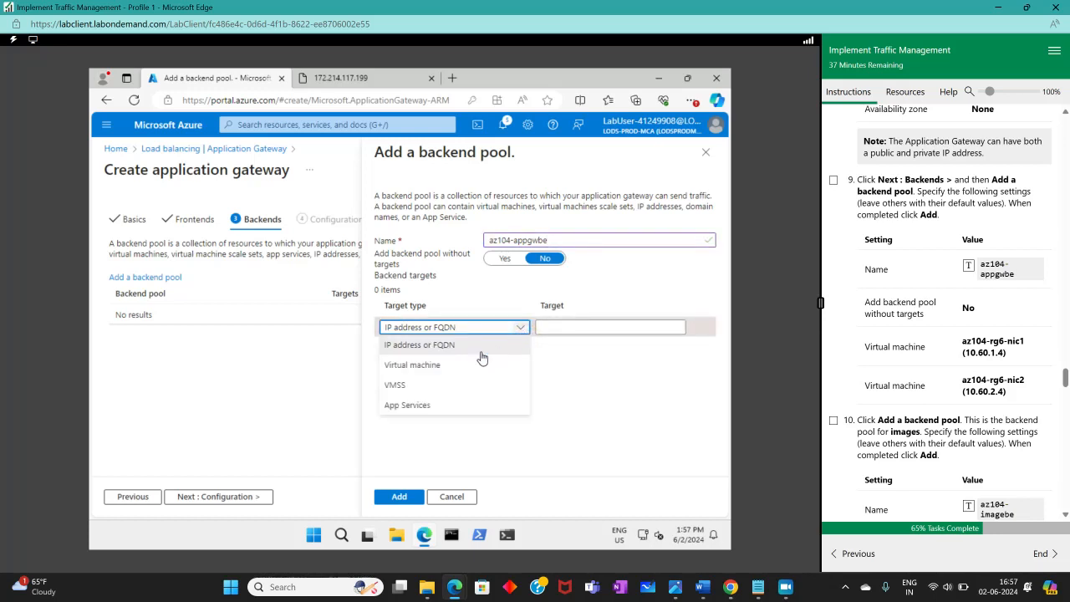
pyautogui.click(454, 366)
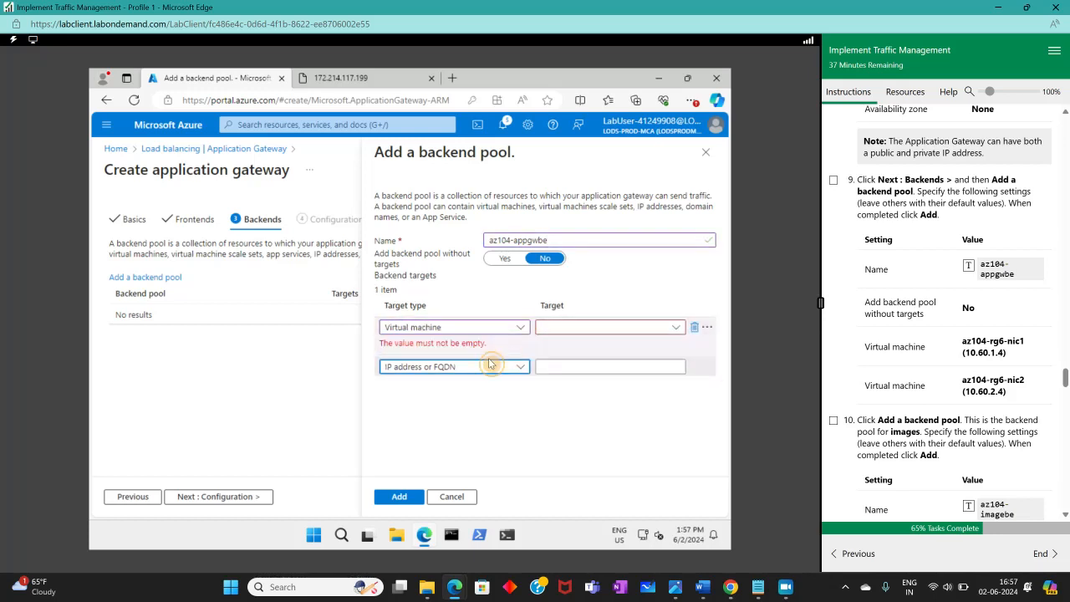
pyautogui.click(455, 367)
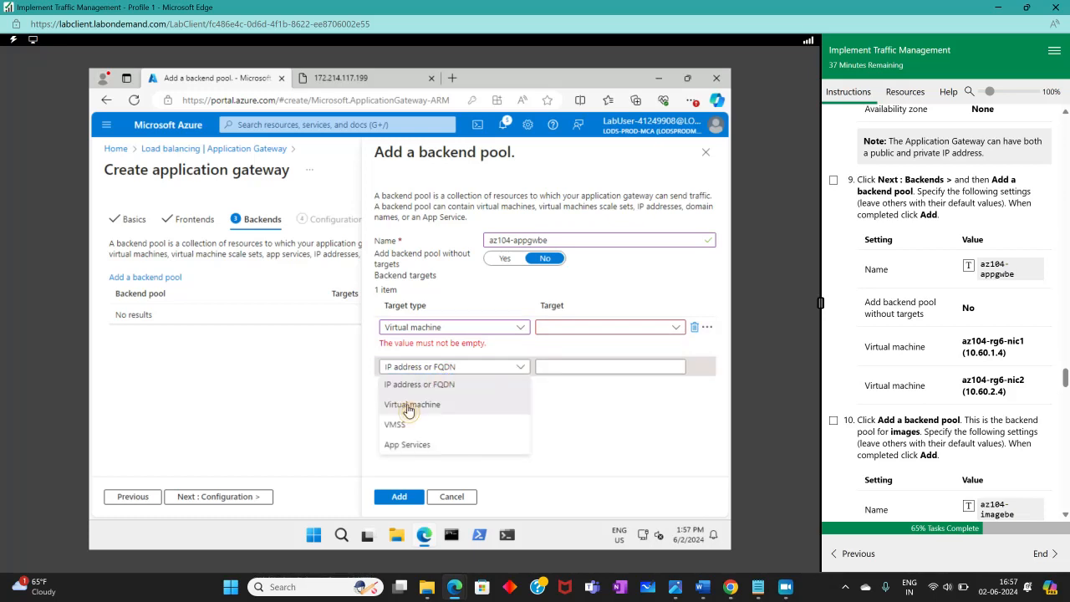
pyautogui.click(412, 404)
pyautogui.click(623, 331)
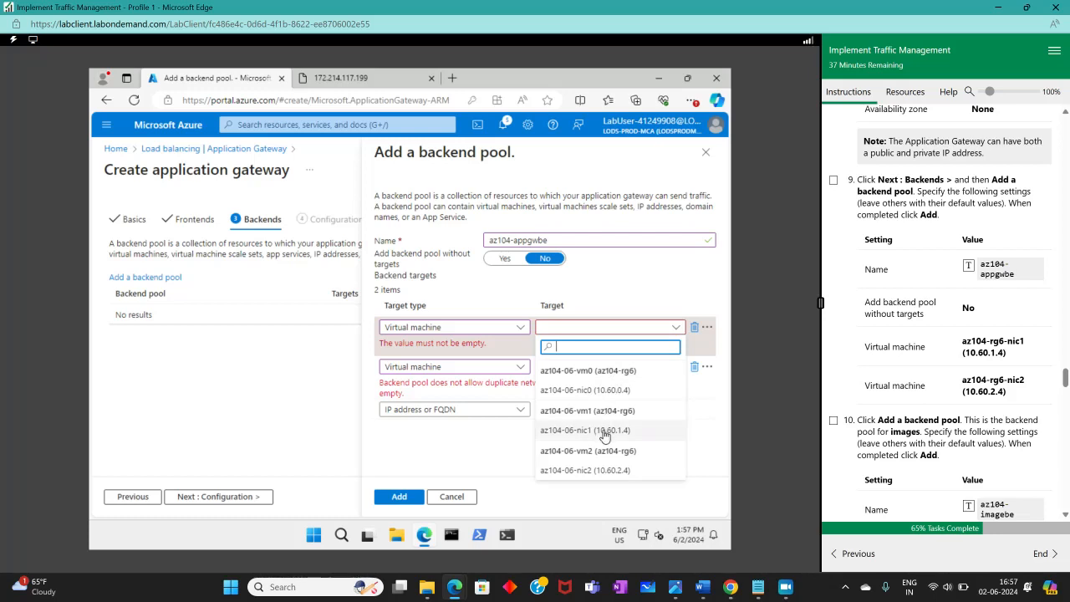
pyautogui.click(604, 431)
pyautogui.click(640, 349)
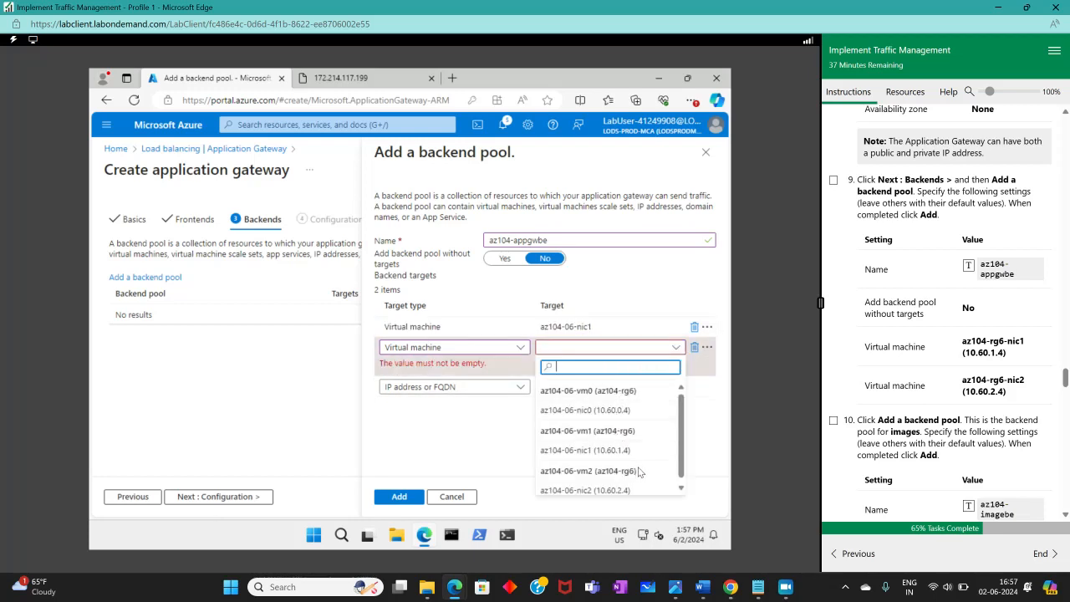
pyautogui.click(599, 498)
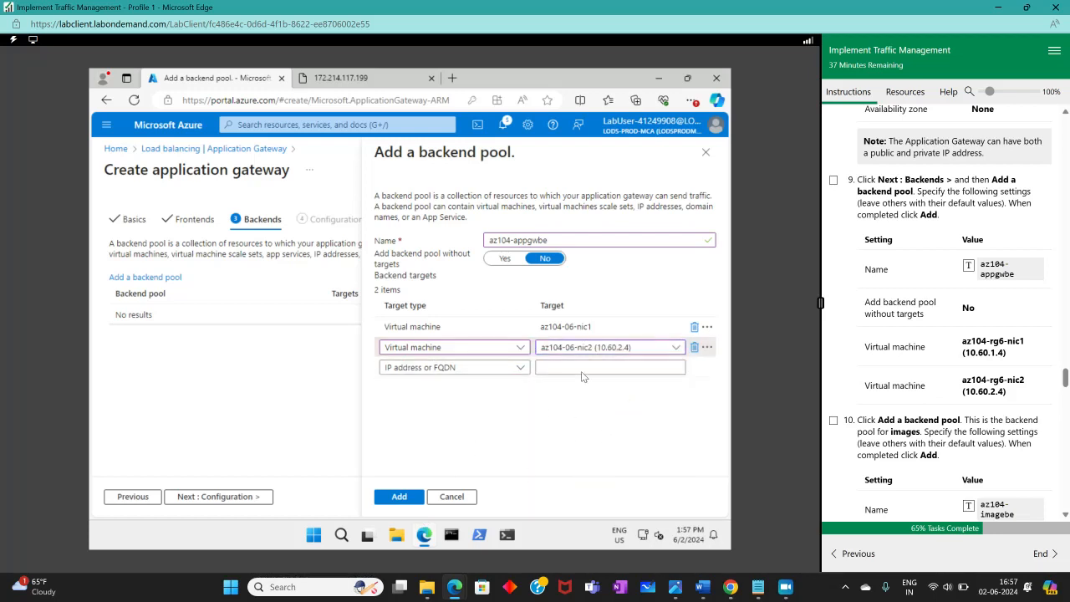
# Add the configured backend pool to the gateway and mark instruction 9 complete
pyautogui.click(401, 497)
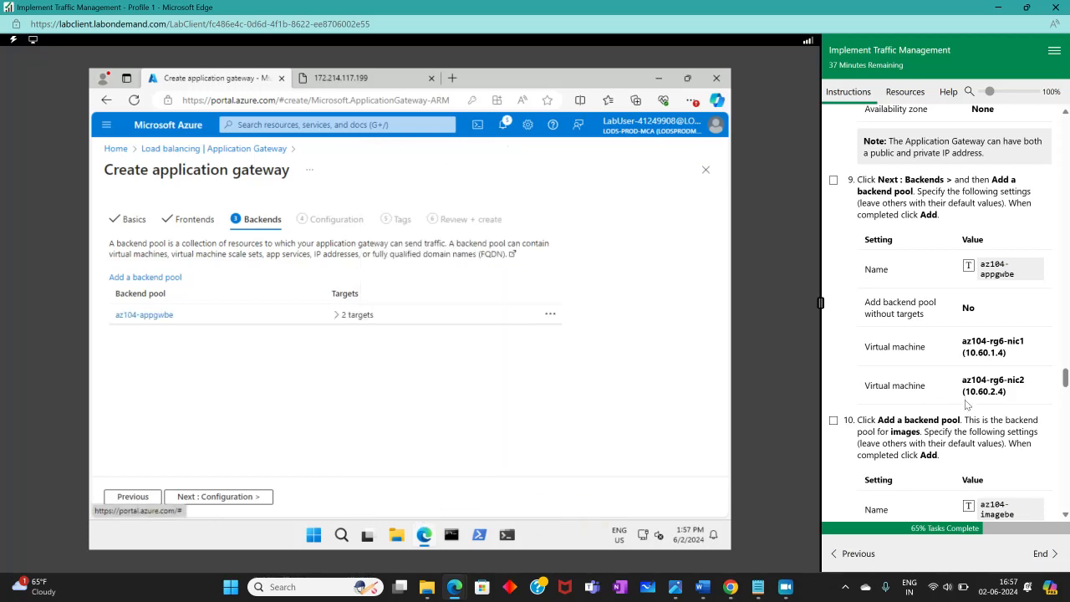
pyautogui.scroll(-1, 966, 406)
pyautogui.click(834, 118)
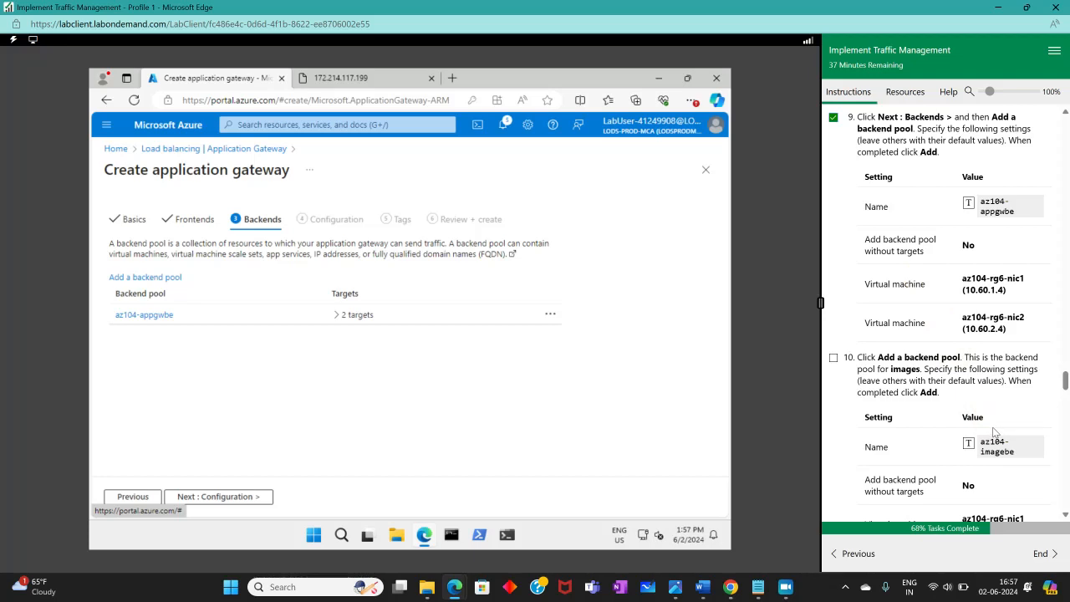
# Add a backend pool named az104-imagebe with virtual machine target az104-06-nic1 (10.60.1.4) and mark instruction 10 complete
pyautogui.scroll(-3, 953, 347)
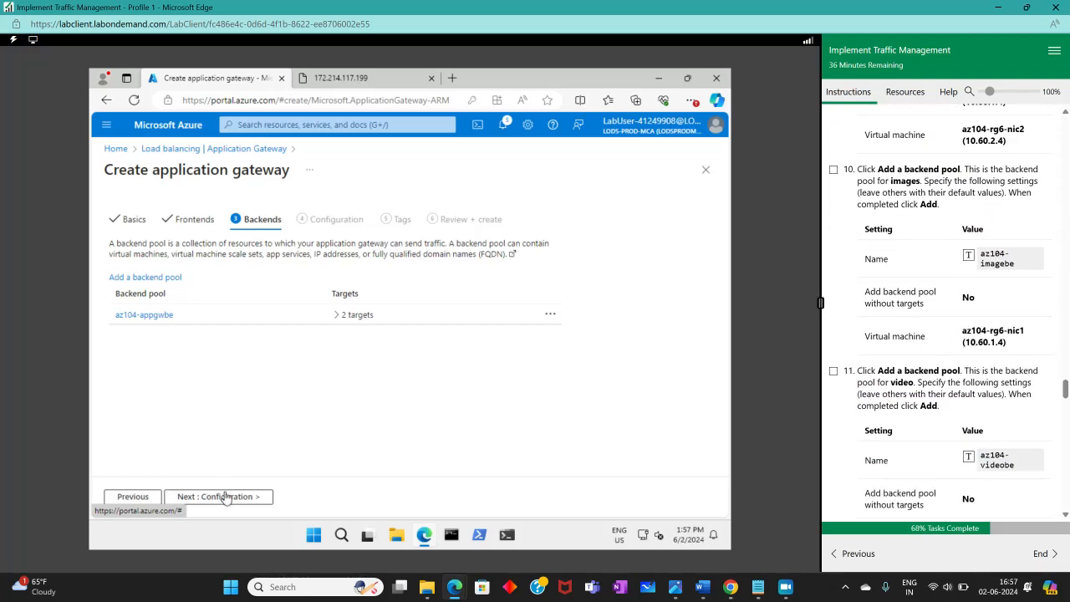
pyautogui.click(131, 278)
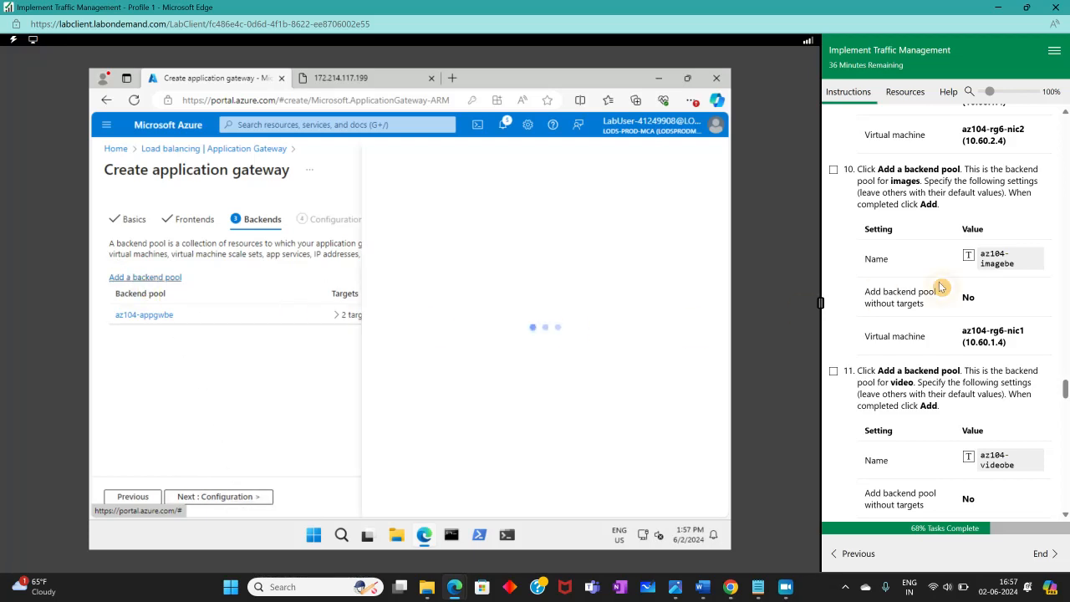
pyautogui.click(1003, 261)
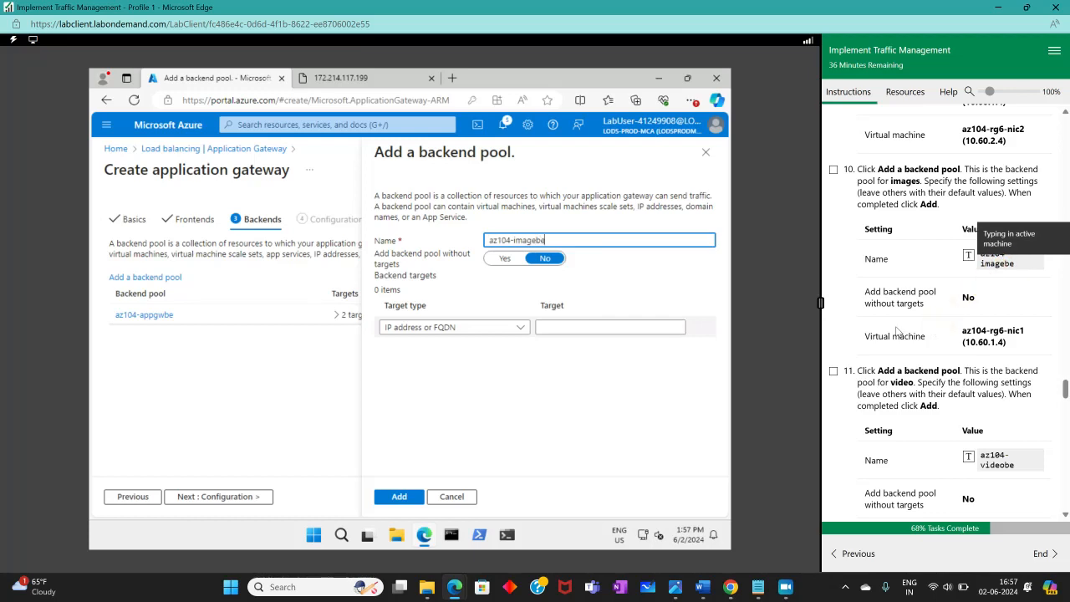
pyautogui.click(505, 331)
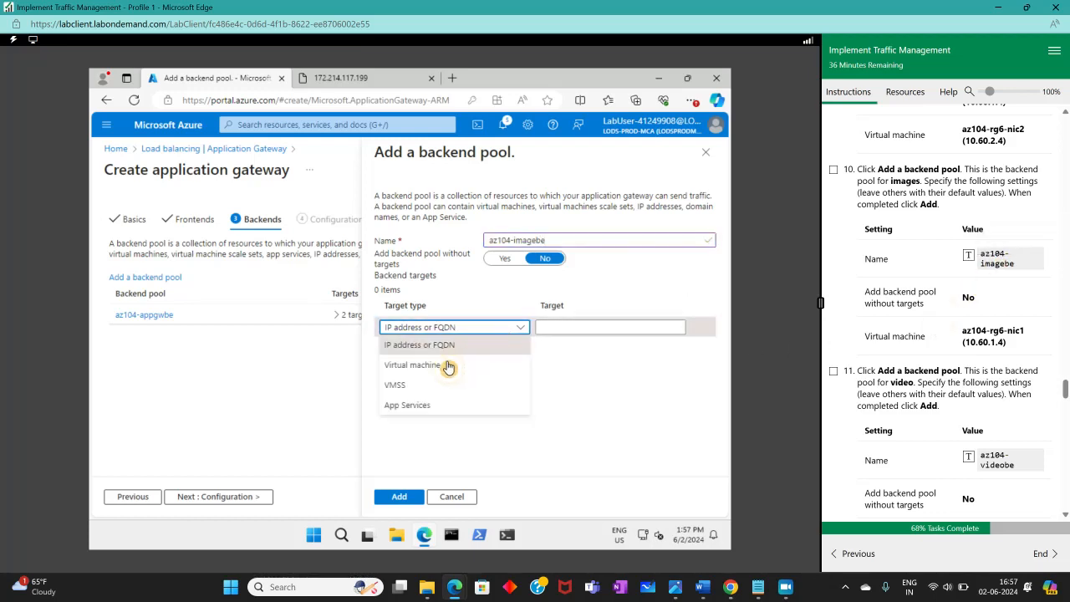
pyautogui.click(443, 375)
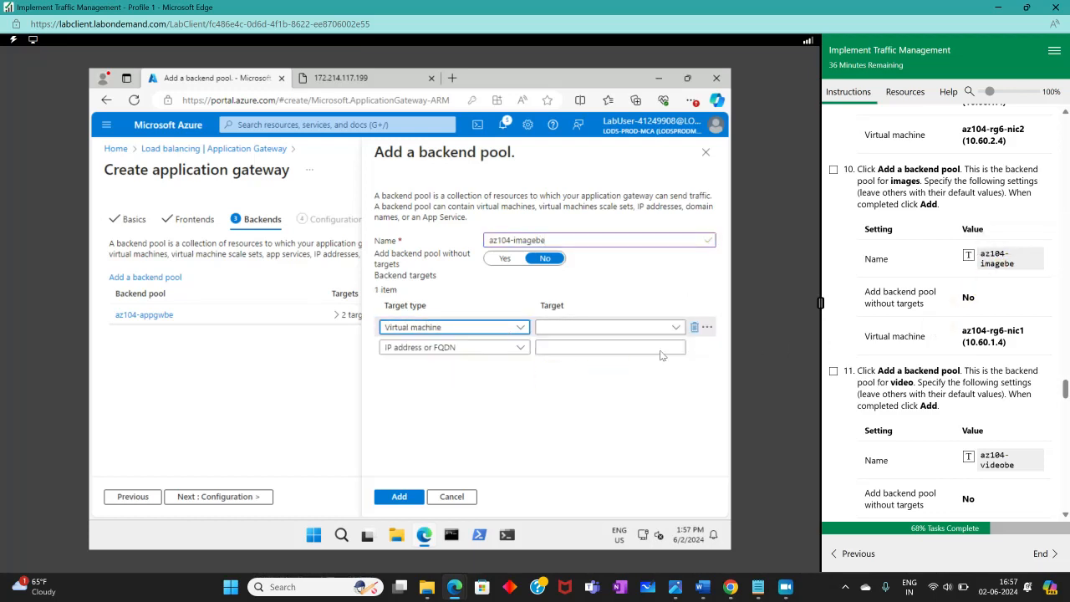
pyautogui.click(658, 334)
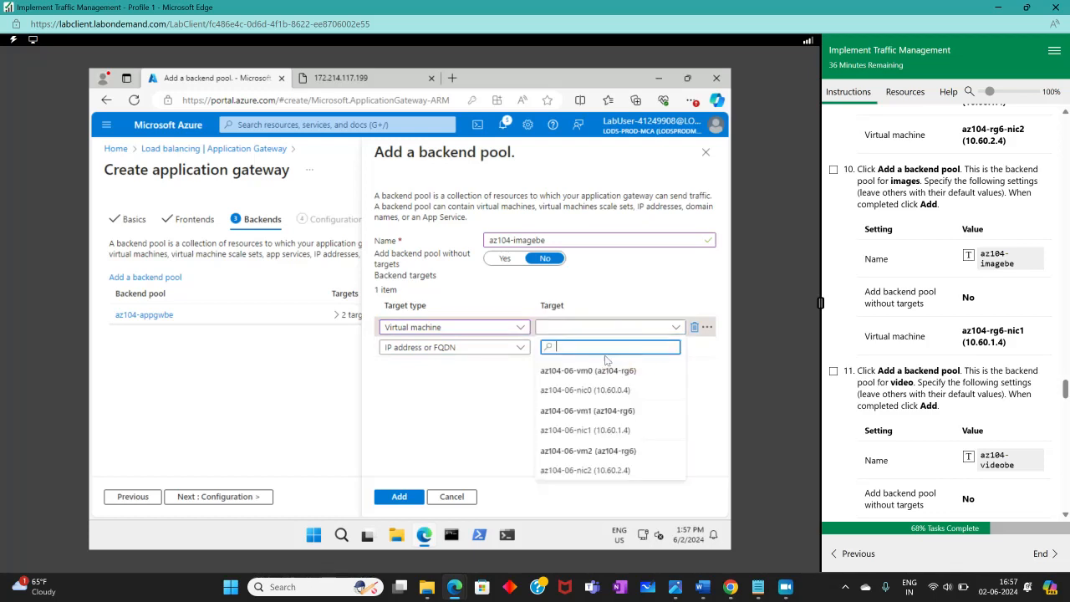
pyautogui.click(607, 431)
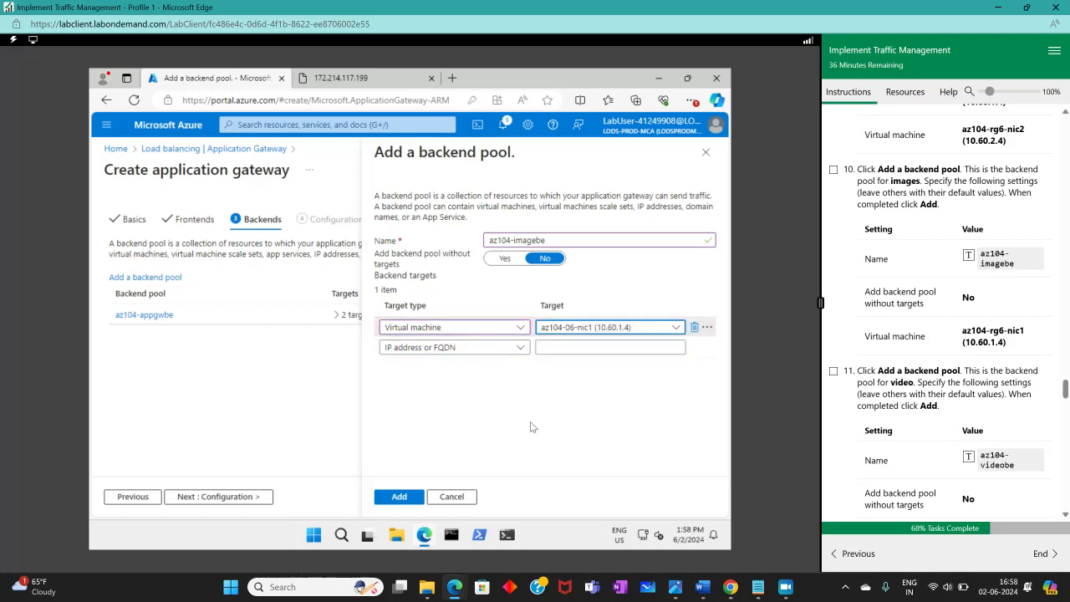
pyautogui.click(395, 497)
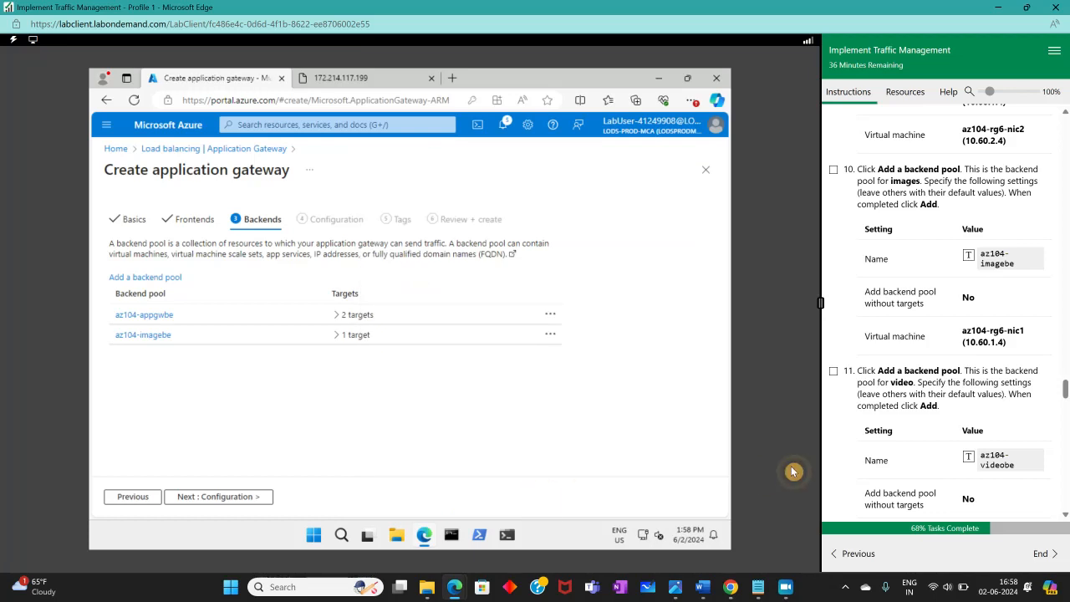
pyautogui.click(834, 169)
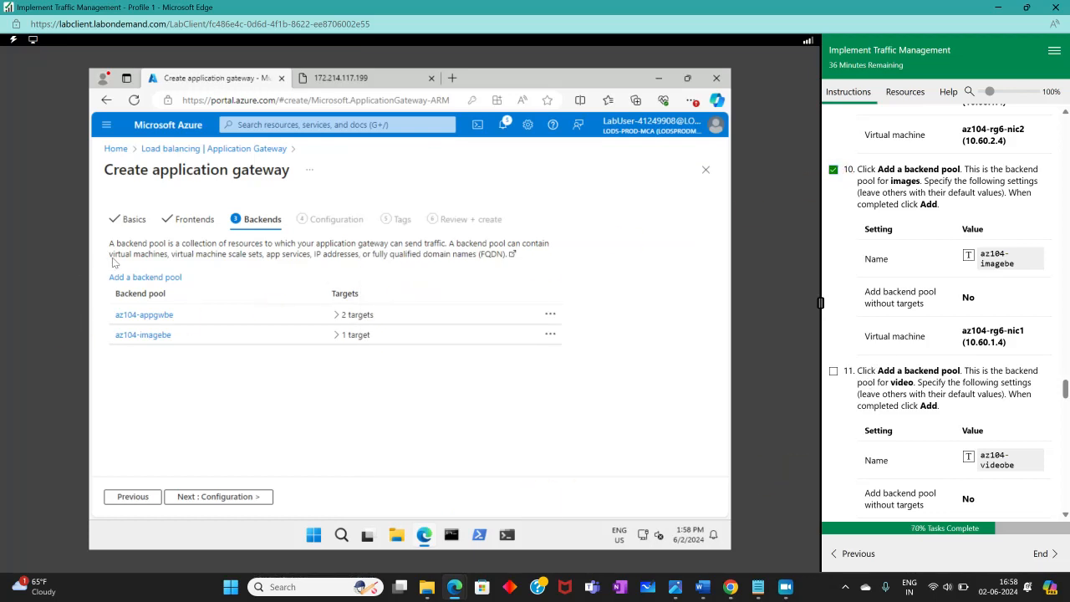
# Add a backend pool named az104-videobe with virtual machine target az104-06-nic2 (10.60.2.4) and mark instruction 11 complete
pyautogui.click(138, 277)
pyautogui.scroll(-2, 934, 374)
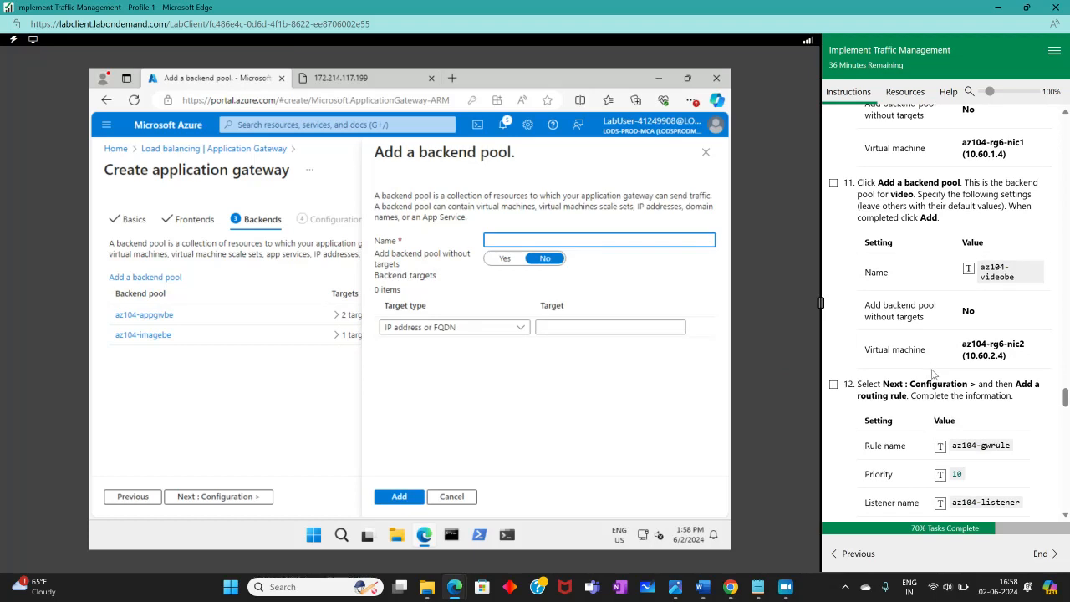
pyautogui.click(969, 267)
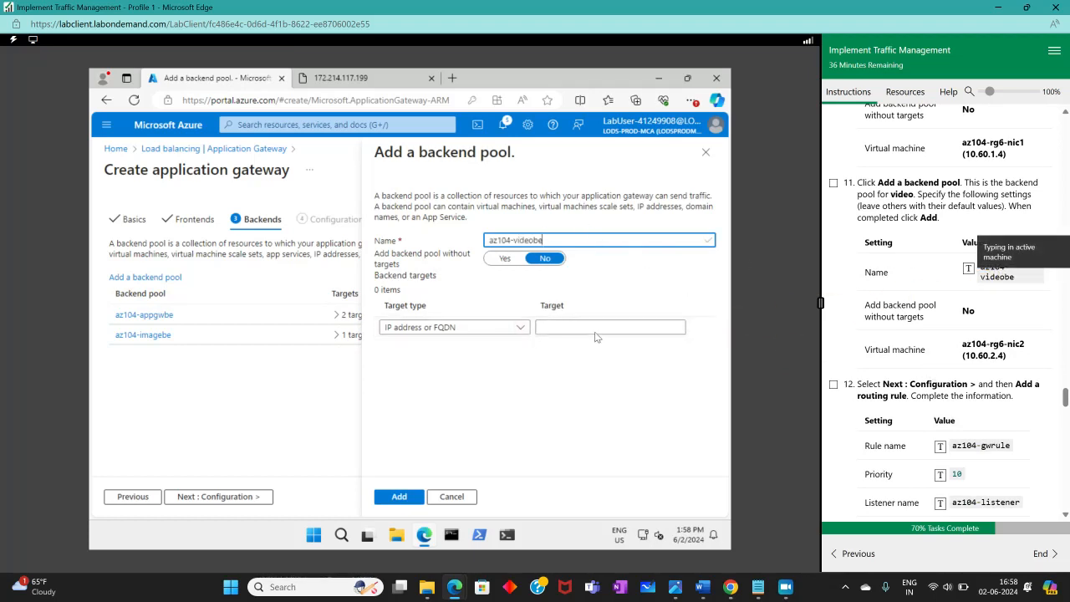
pyautogui.click(447, 327)
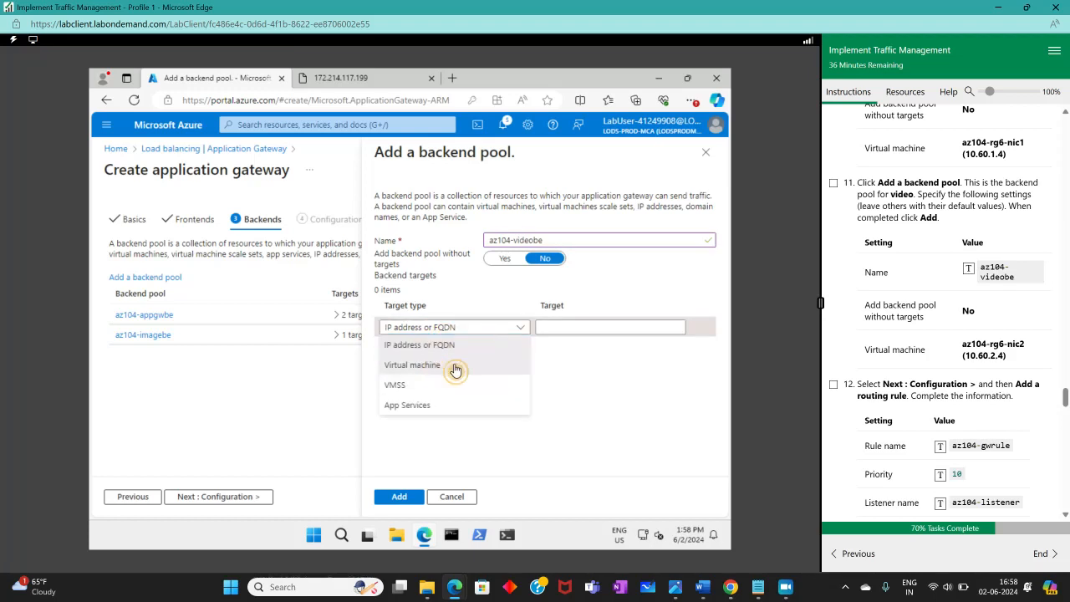
pyautogui.click(452, 366)
pyautogui.click(623, 329)
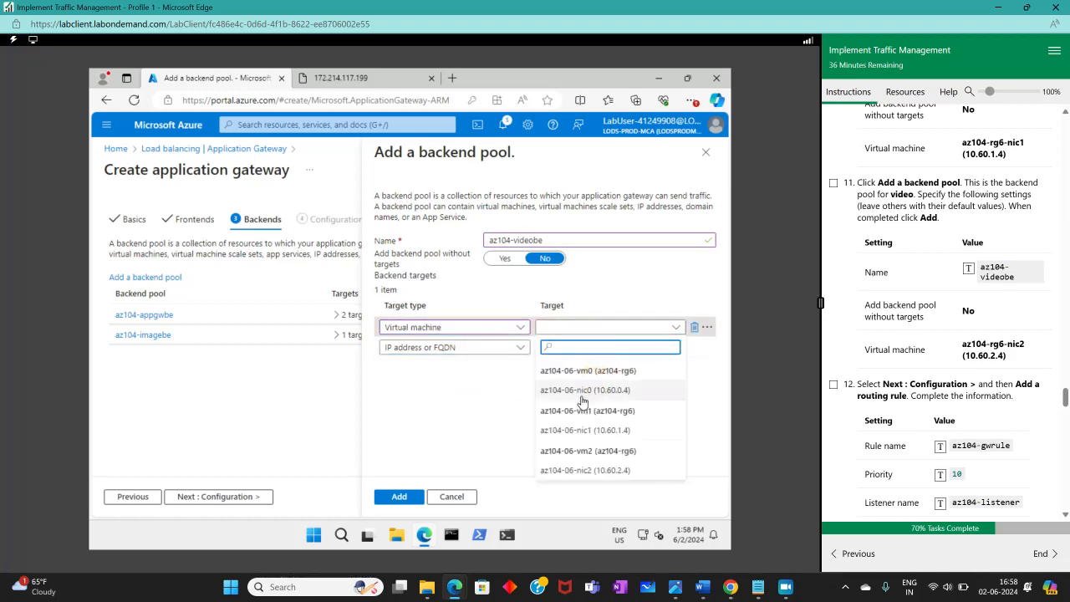
pyautogui.click(585, 470)
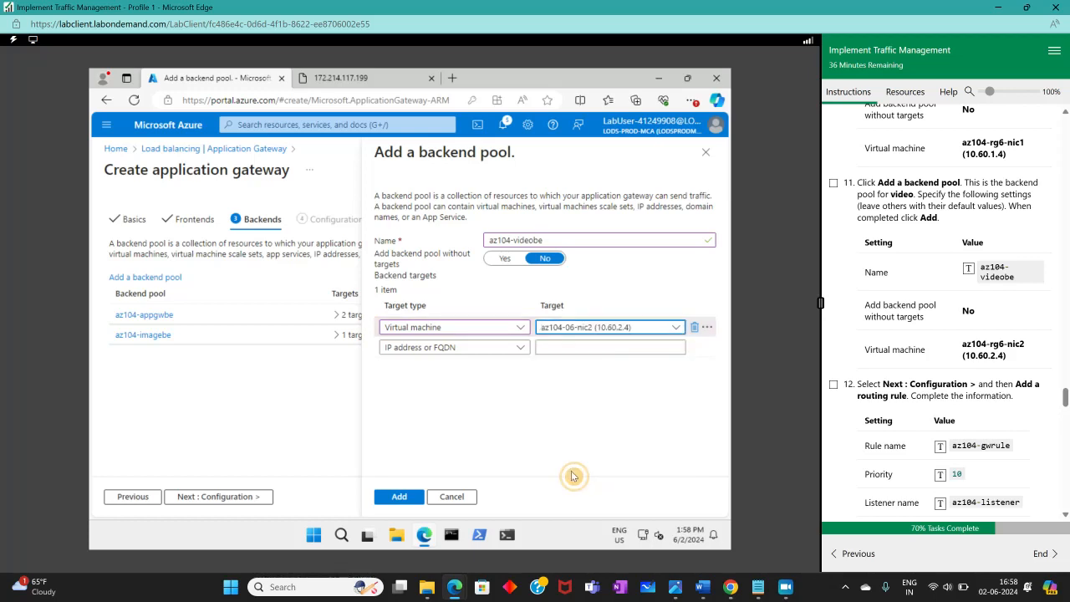
pyautogui.click(397, 499)
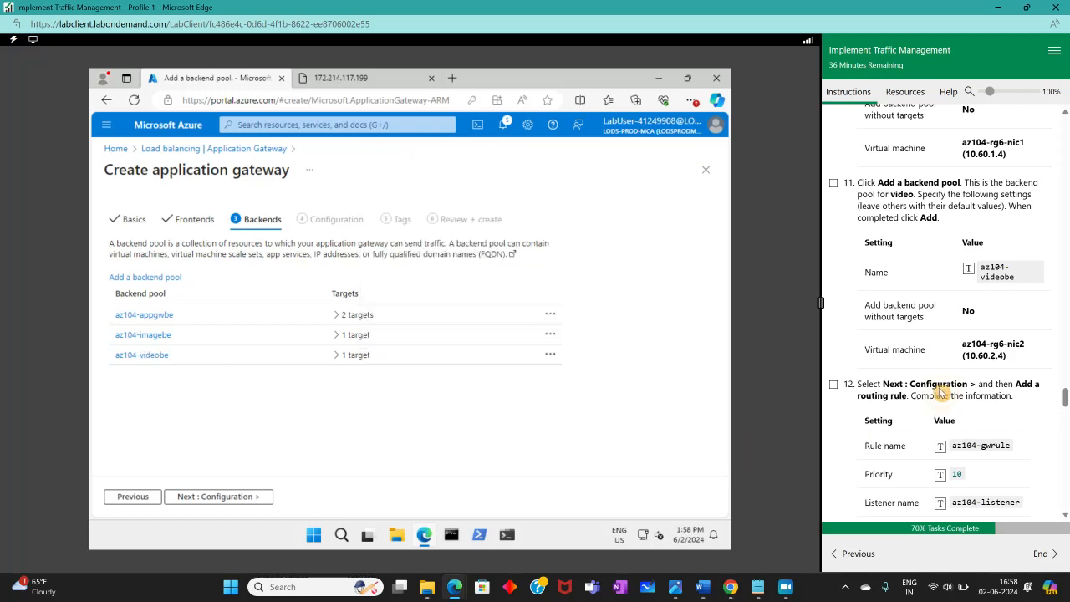
pyautogui.click(834, 183)
# Proceed to the gateway's configuration stage and start a routing rule named az104-gwrule with priority 10
pyautogui.scroll(-2, 835, 191)
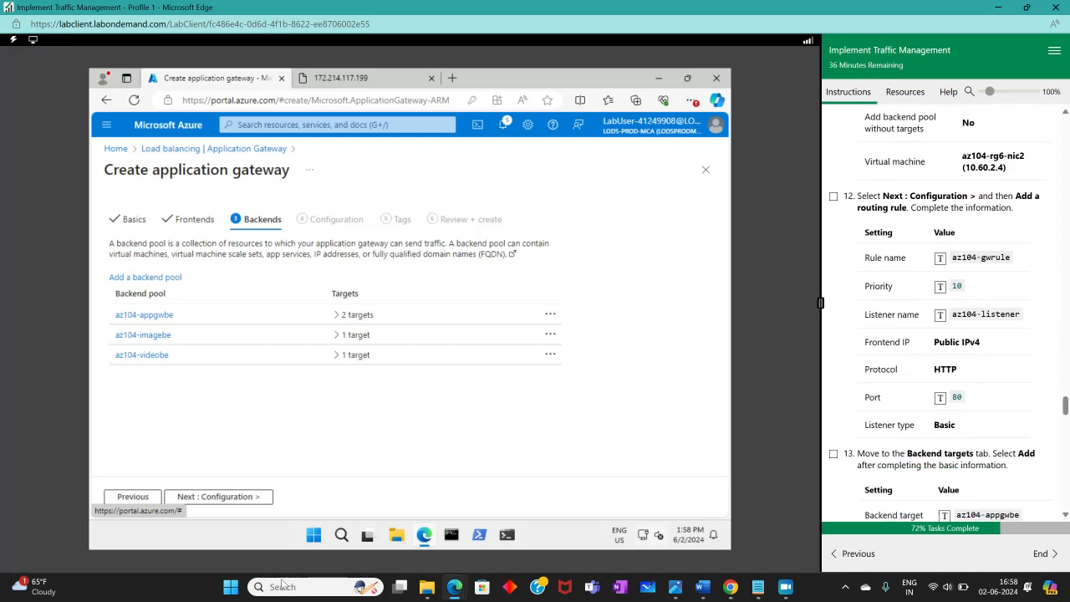
pyautogui.click(227, 500)
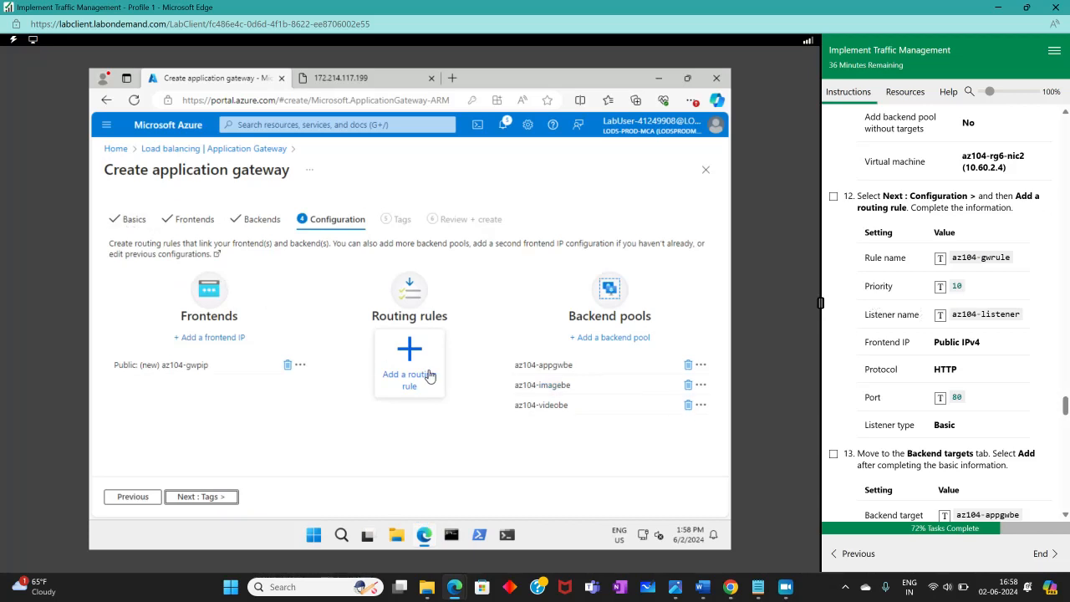
pyautogui.click(428, 376)
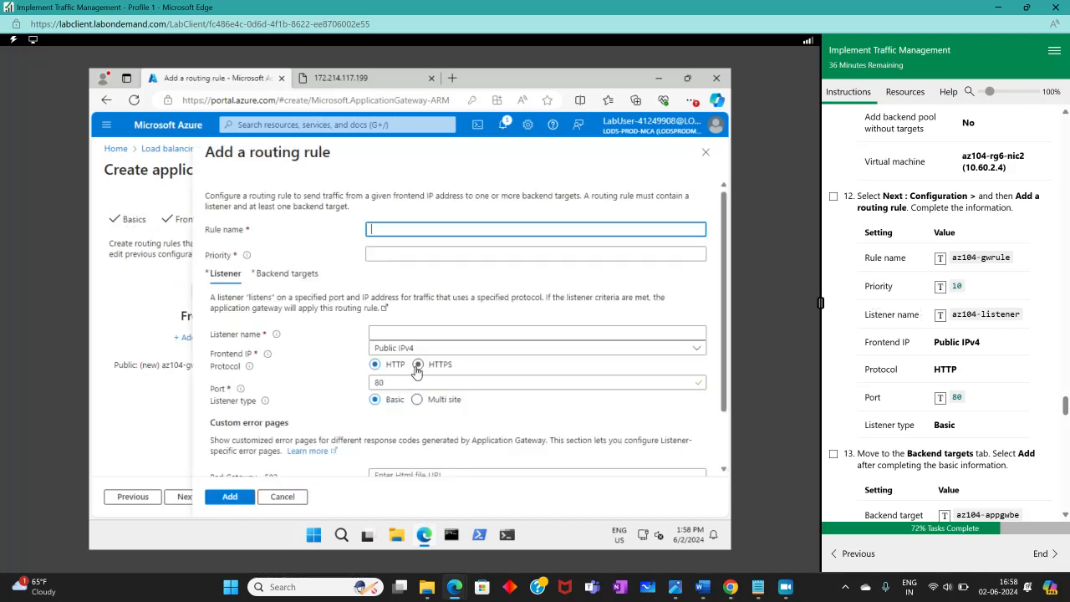
pyautogui.click(962, 258)
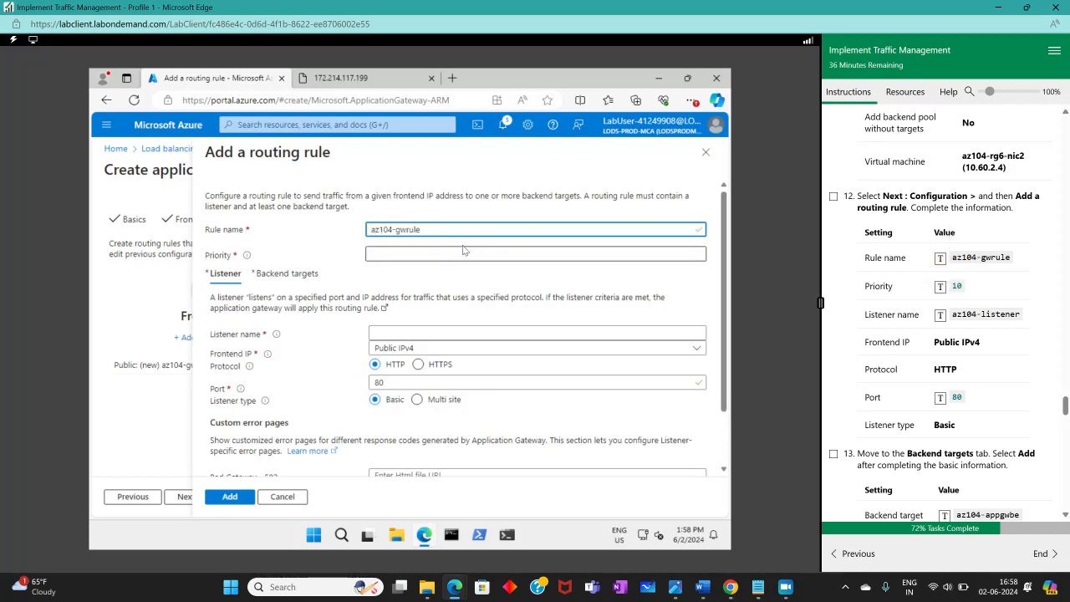
pyautogui.click(422, 253)
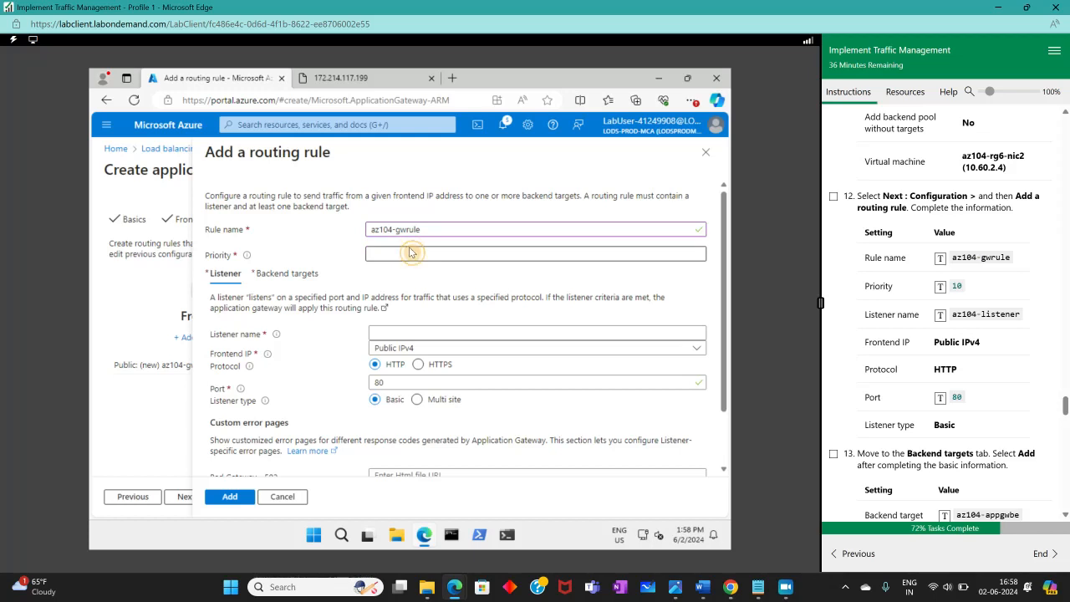
pyautogui.click(957, 286)
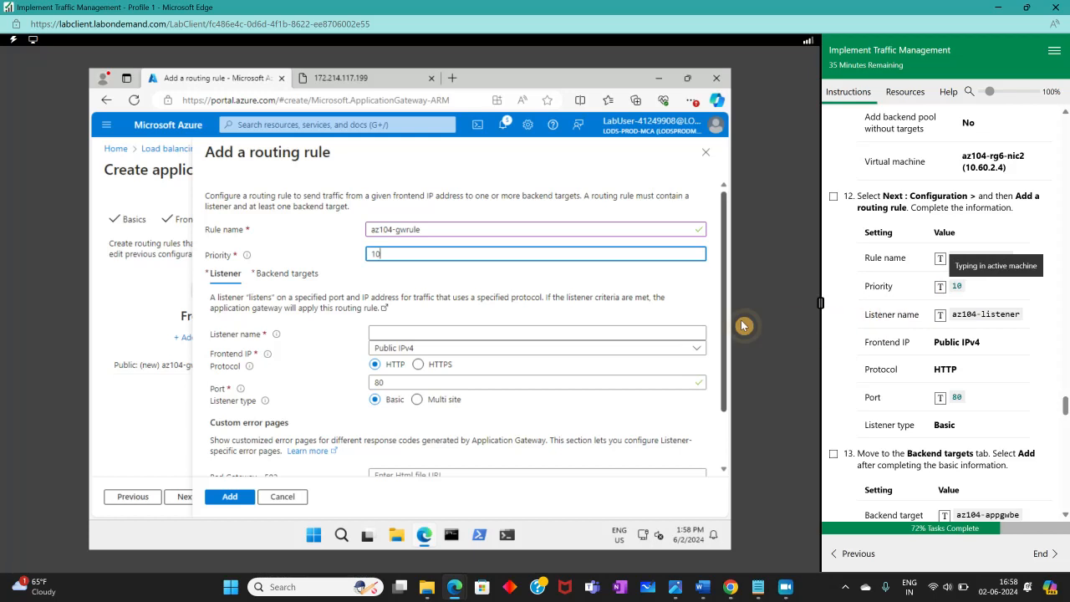
# Name the routing rule's listener az104-listener, keeping its default settings, and mark instruction 12 complete
pyautogui.click(387, 334)
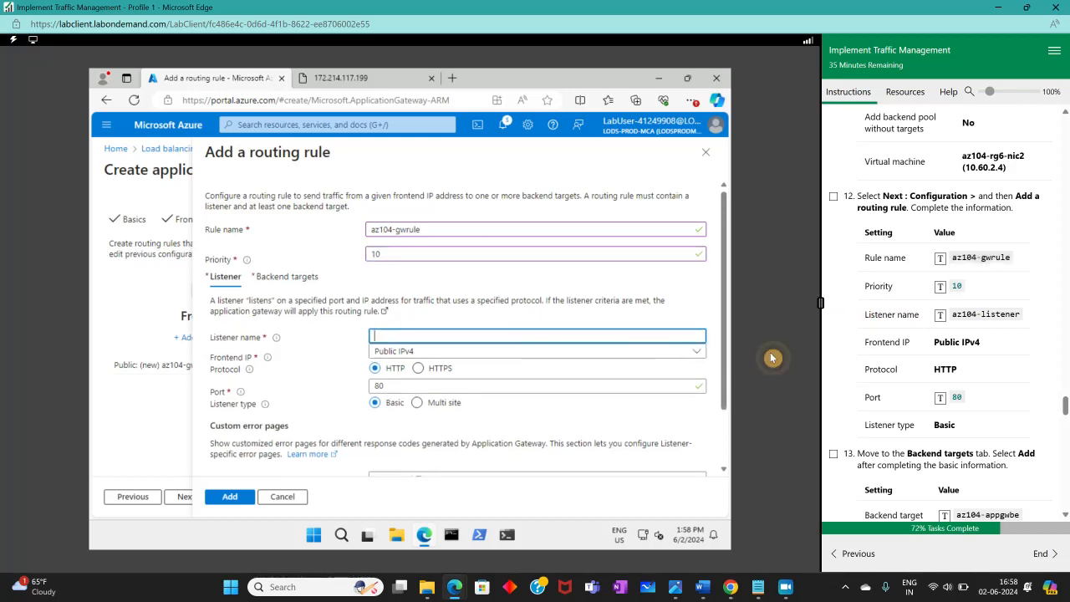
pyautogui.click(987, 313)
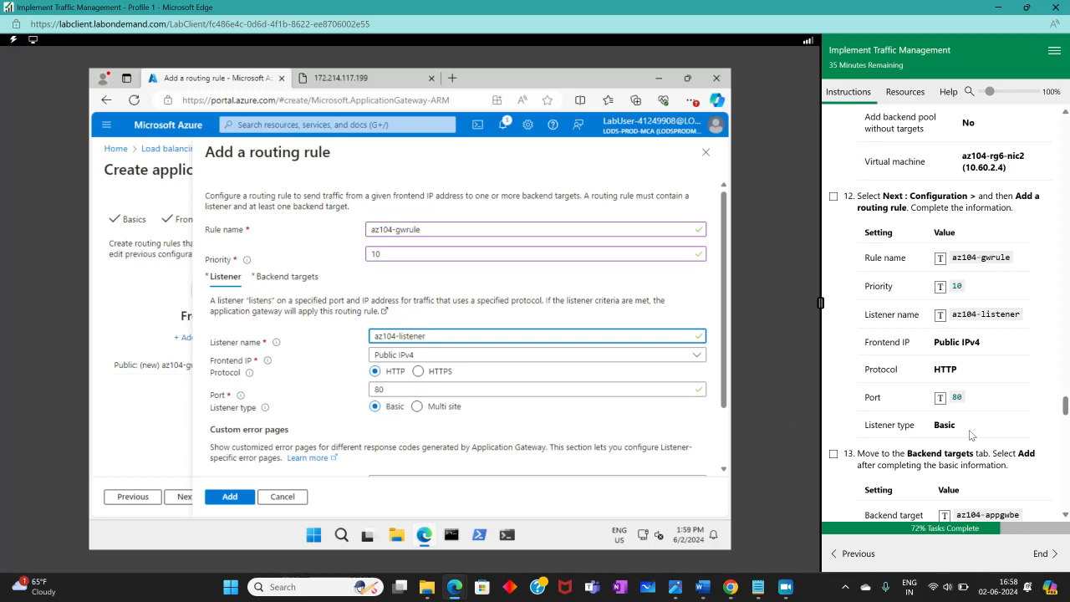
pyautogui.scroll(-1, 489, 414)
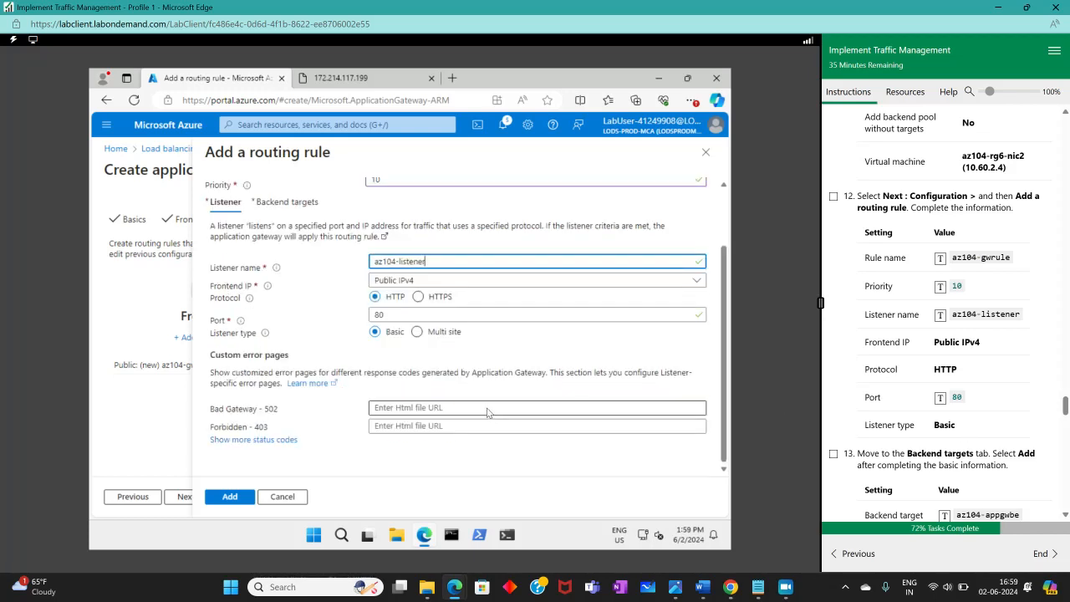
pyautogui.scroll(-1, 858, 200)
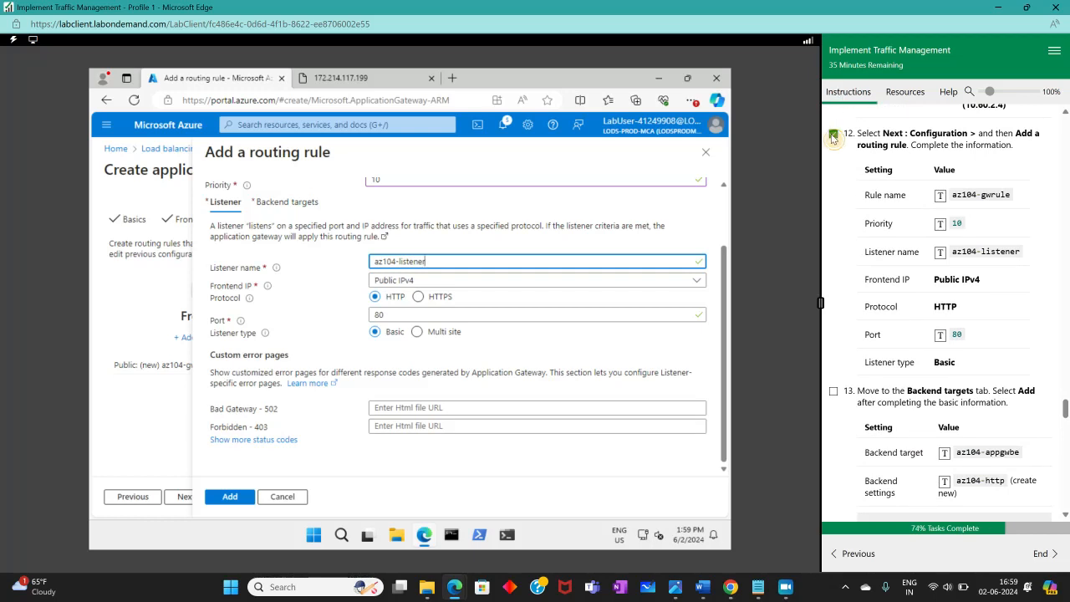
# Move on to the routing rule's backend targets and choose az104-appgwbe as the backend target
pyautogui.scroll(-4, 966, 306)
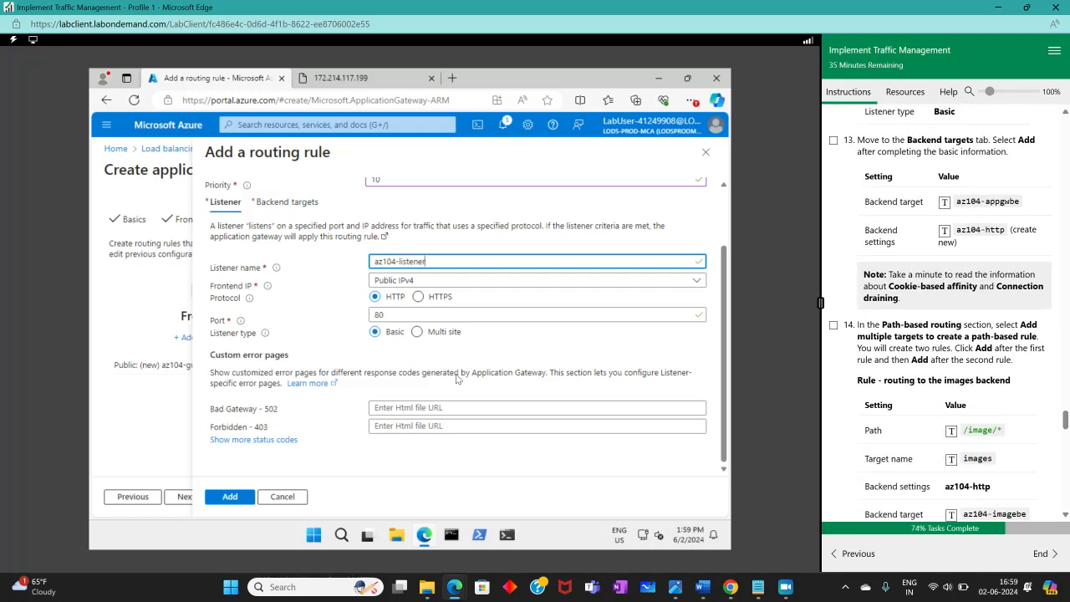
pyautogui.click(225, 502)
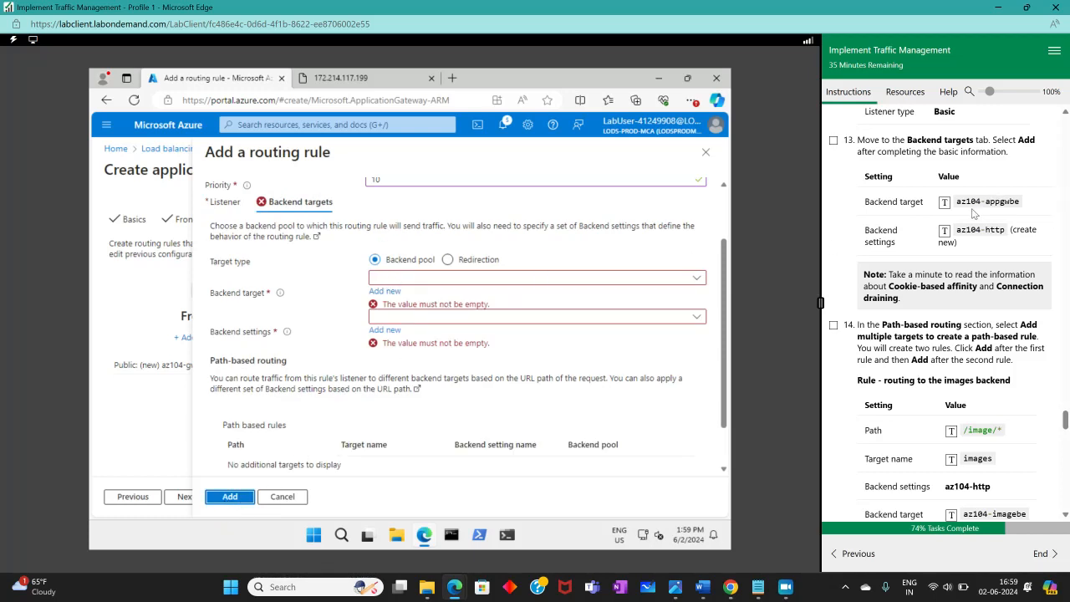
pyautogui.click(413, 280)
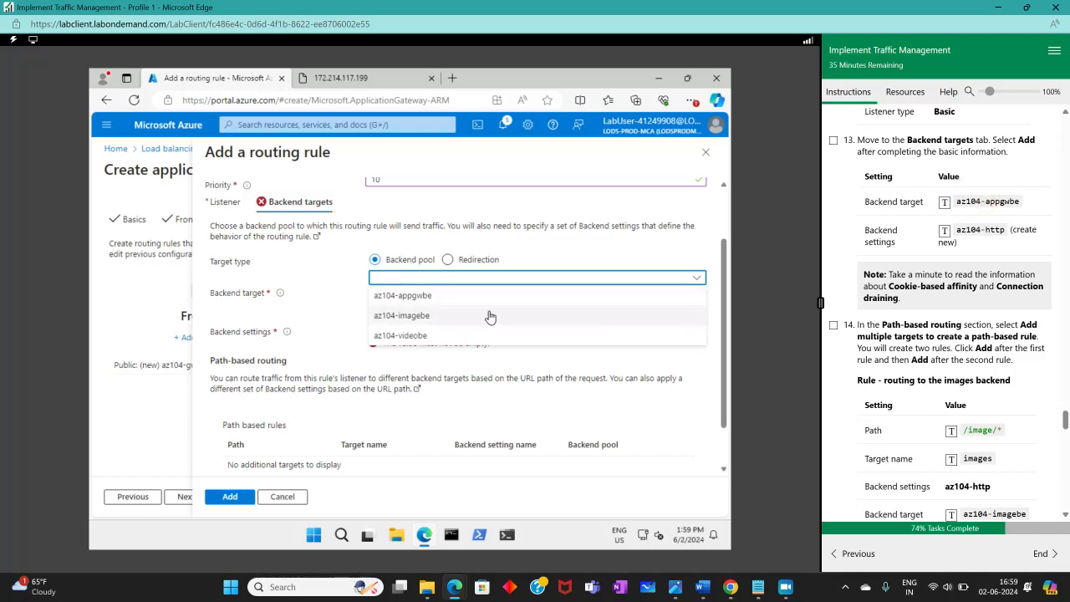
pyautogui.click(436, 297)
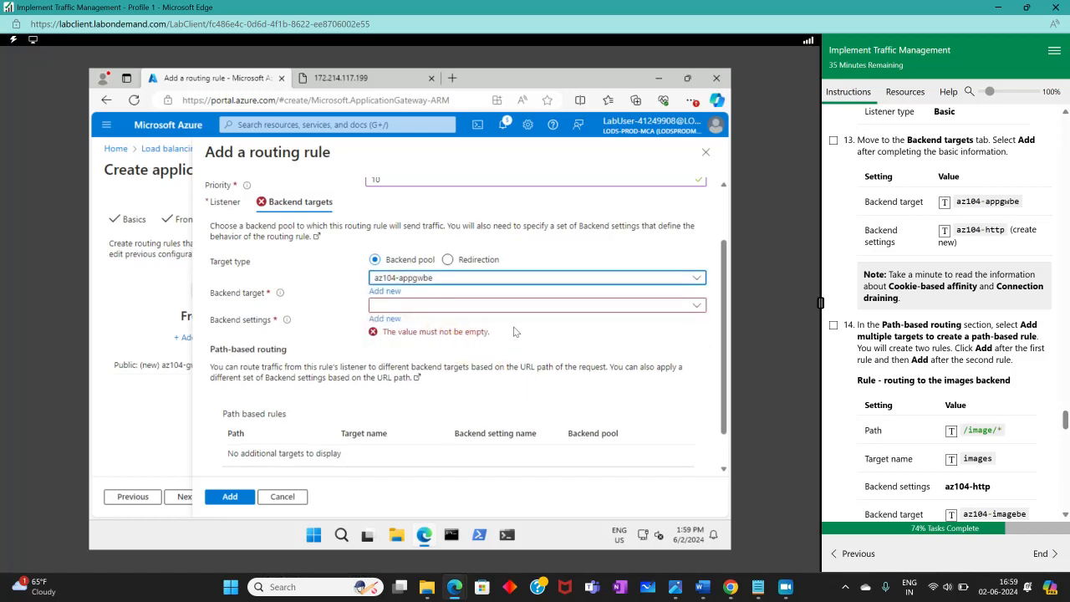
# Create new backend settings named az104-http with the default options and add the routing rule to the gateway
pyautogui.click(504, 310)
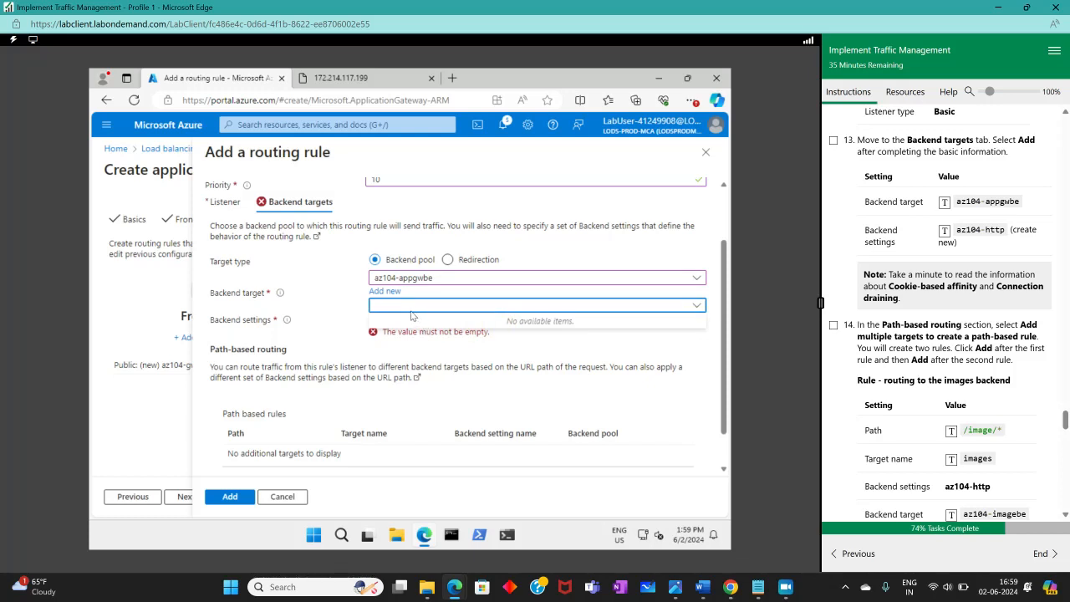
pyautogui.click(348, 306)
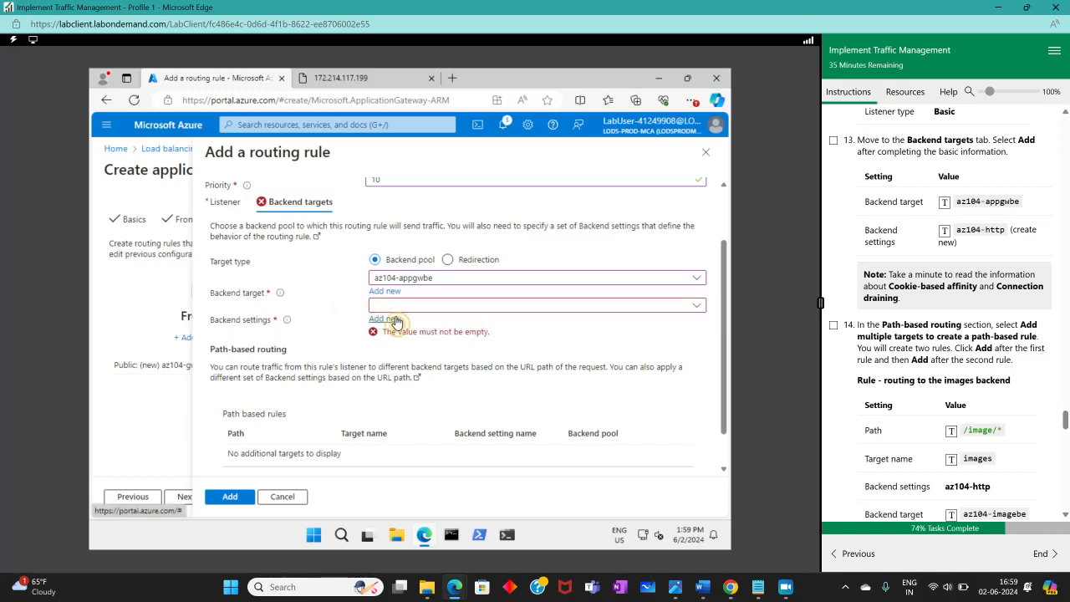
pyautogui.click(381, 320)
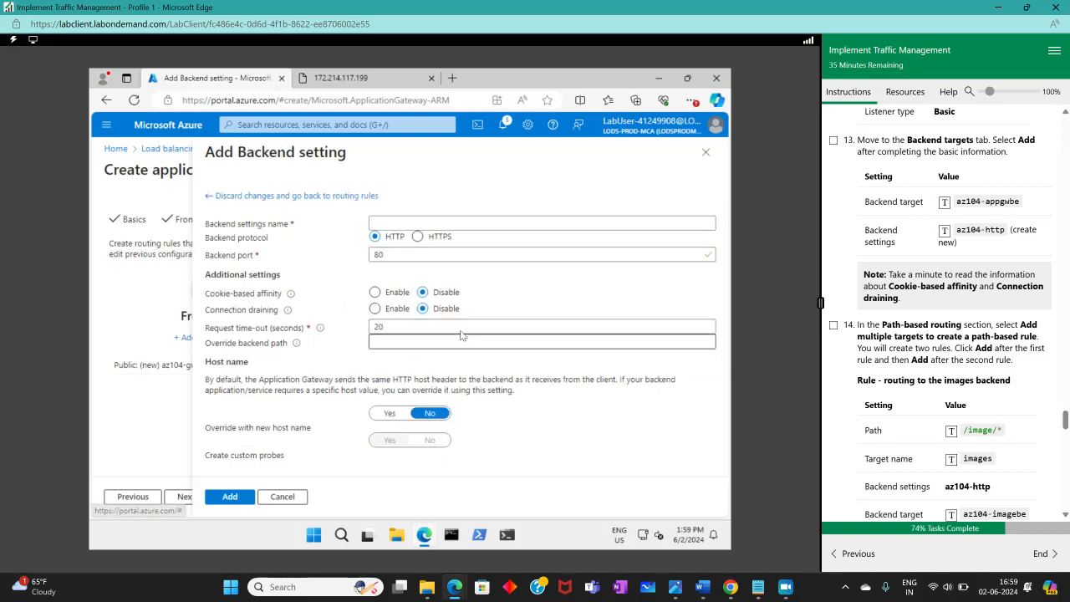
pyautogui.click(401, 220)
pyautogui.click(975, 203)
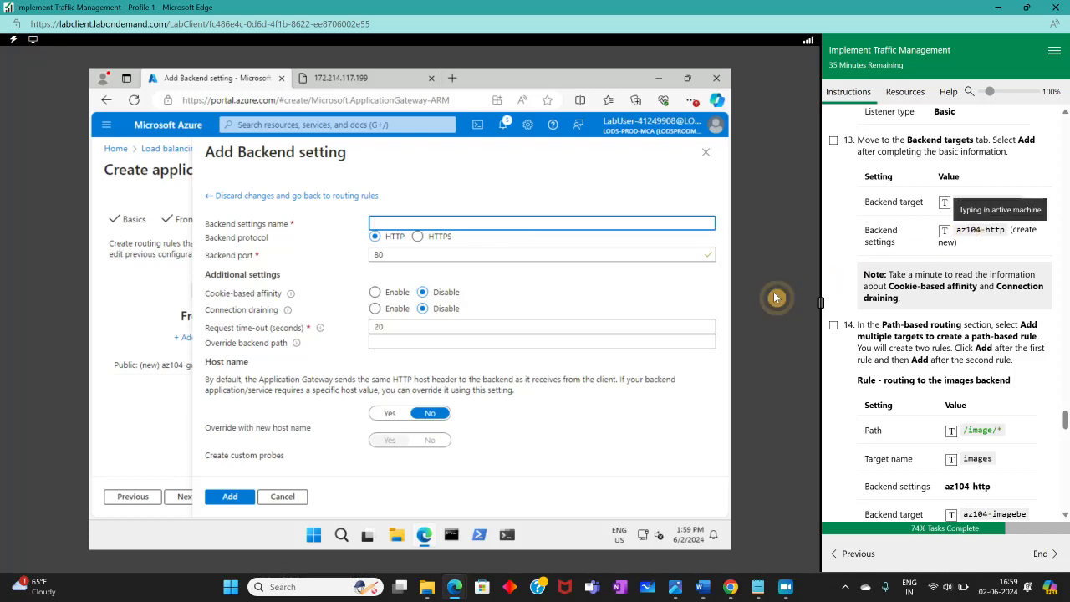
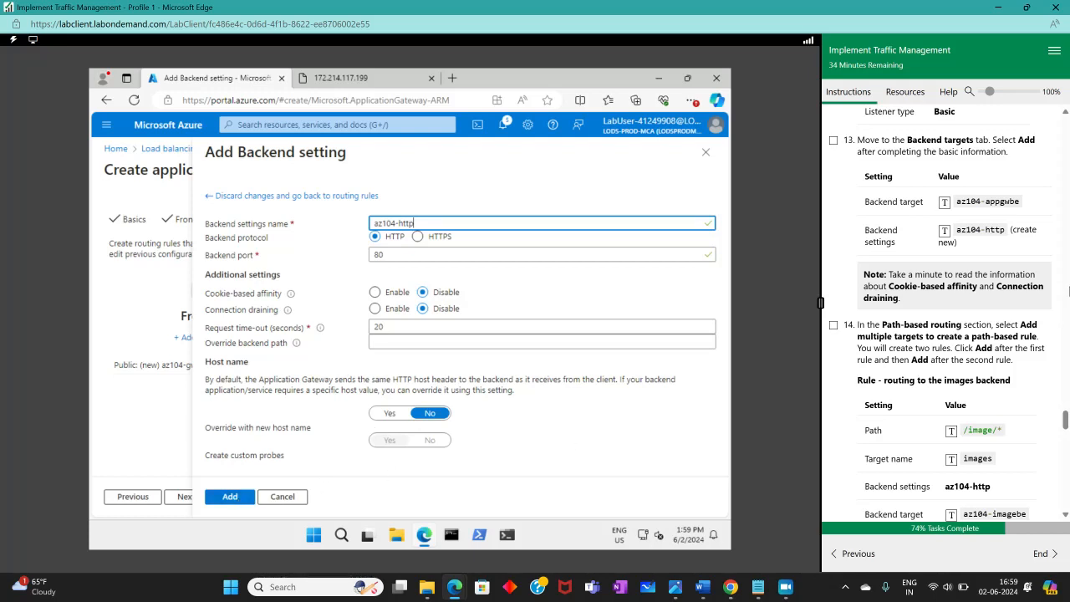
pyautogui.scroll(1, 940, 313)
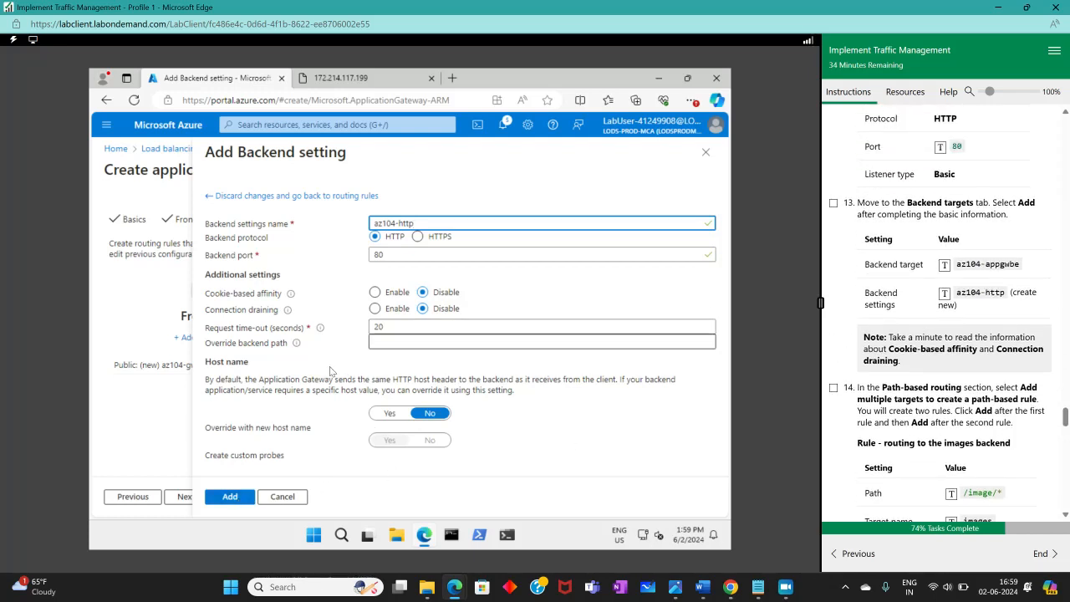
pyautogui.click(246, 504)
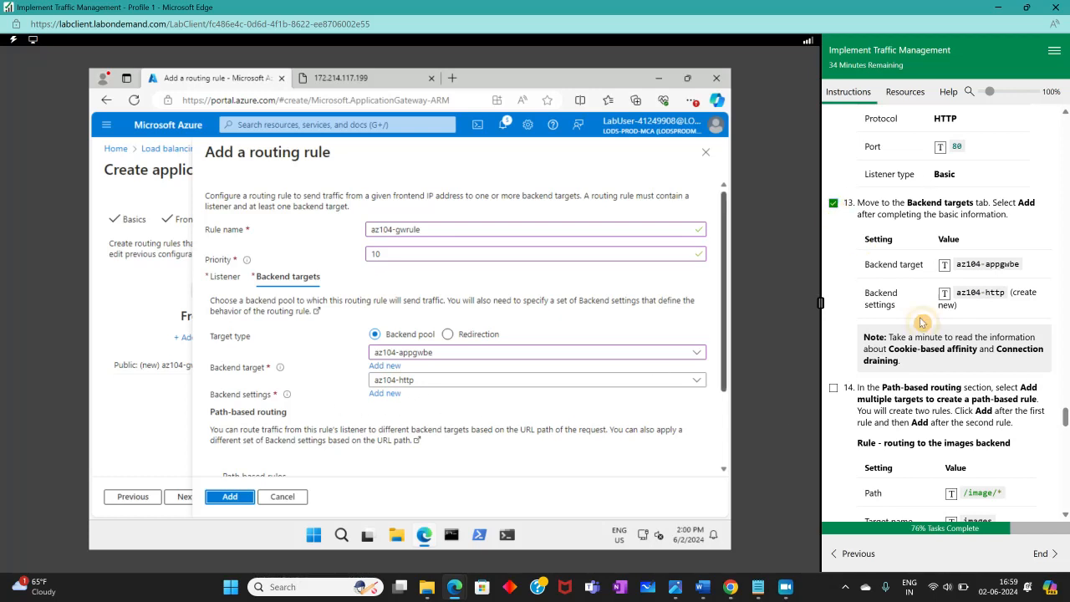
pyautogui.scroll(-3, 936, 359)
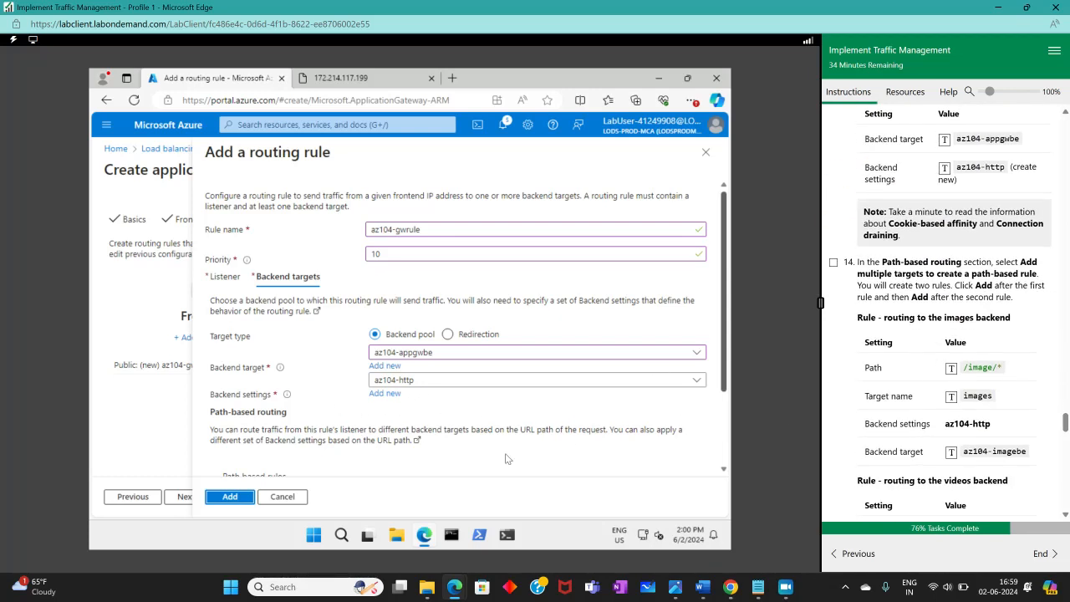
pyautogui.click(246, 496)
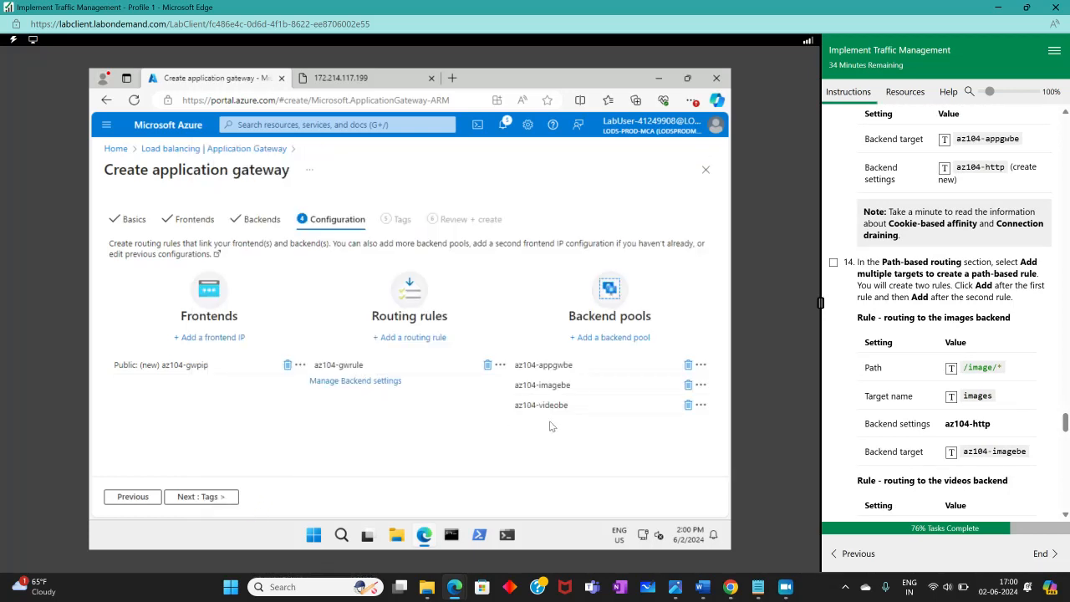
# Review the az104-http backend settings and look at the gateway's frontend IP entry
pyautogui.click(370, 383)
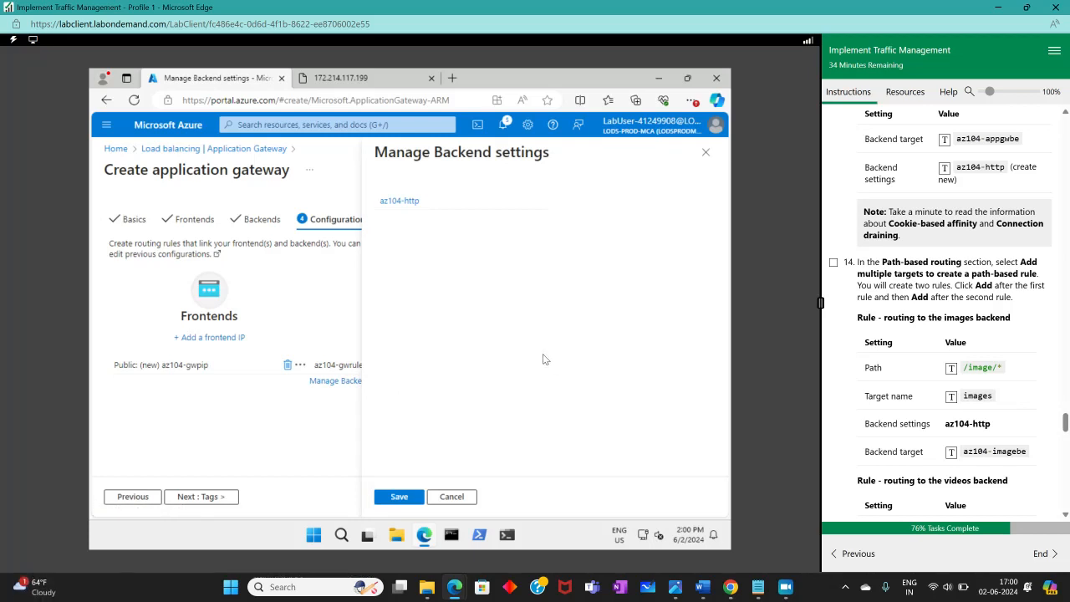
pyautogui.click(403, 205)
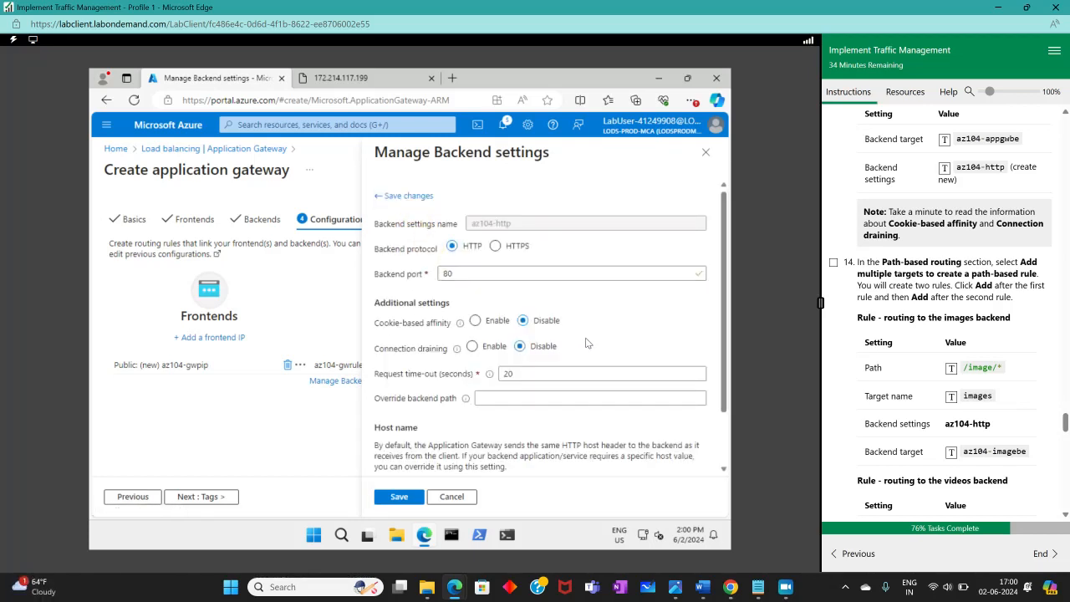
pyautogui.scroll(-2, 586, 344)
pyautogui.scroll(2, 587, 344)
pyautogui.click(706, 152)
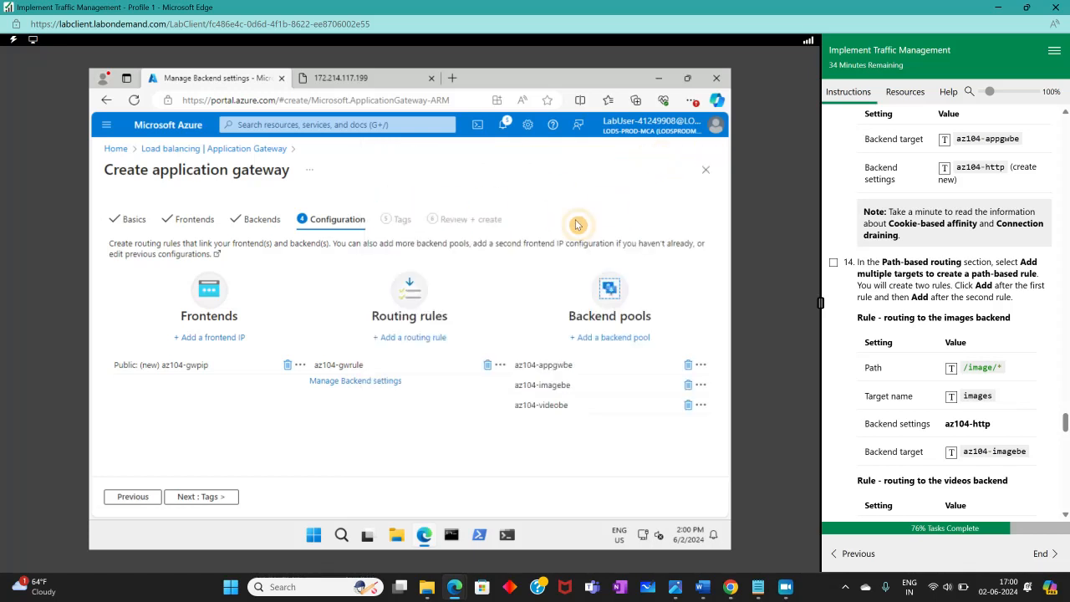
pyautogui.click(202, 383)
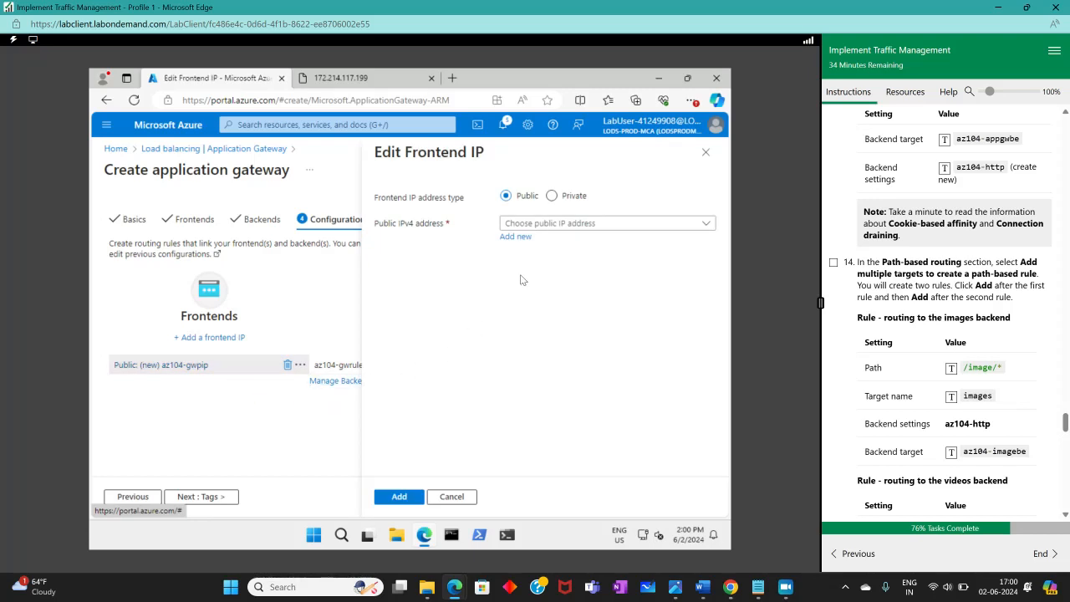
pyautogui.click(705, 153)
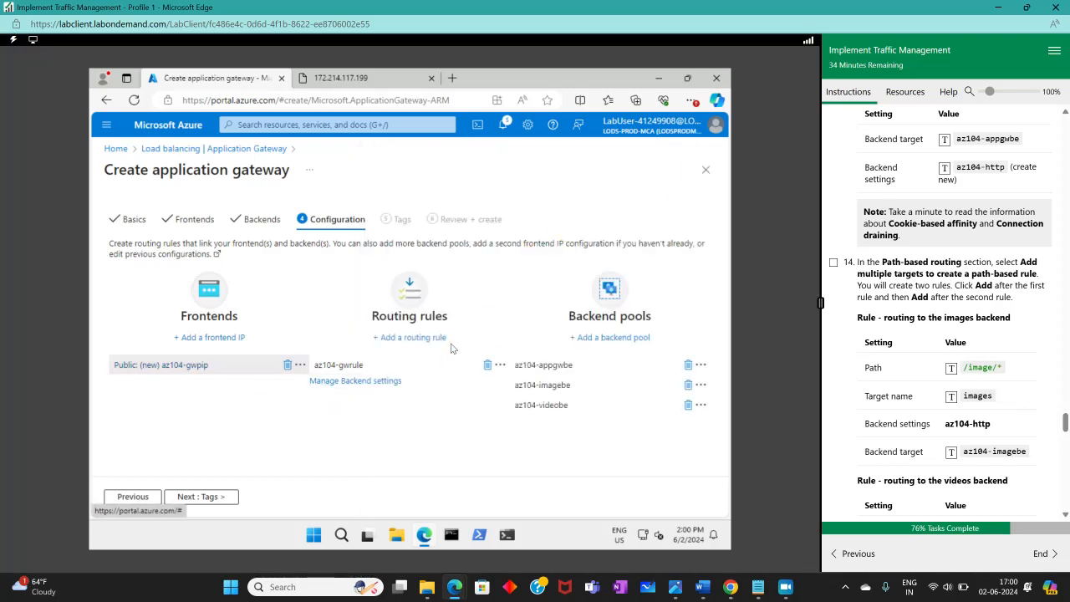
# Reopen routing rule az104-gwrule and start a path-based rule under its backend targets
pyautogui.click(341, 374)
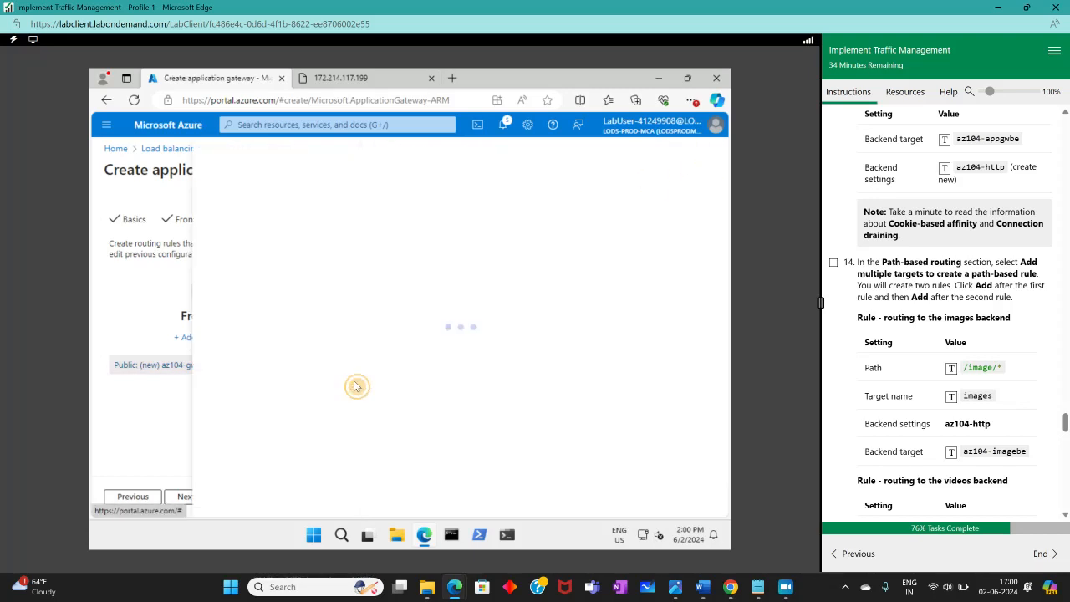
pyautogui.scroll(-1, 447, 374)
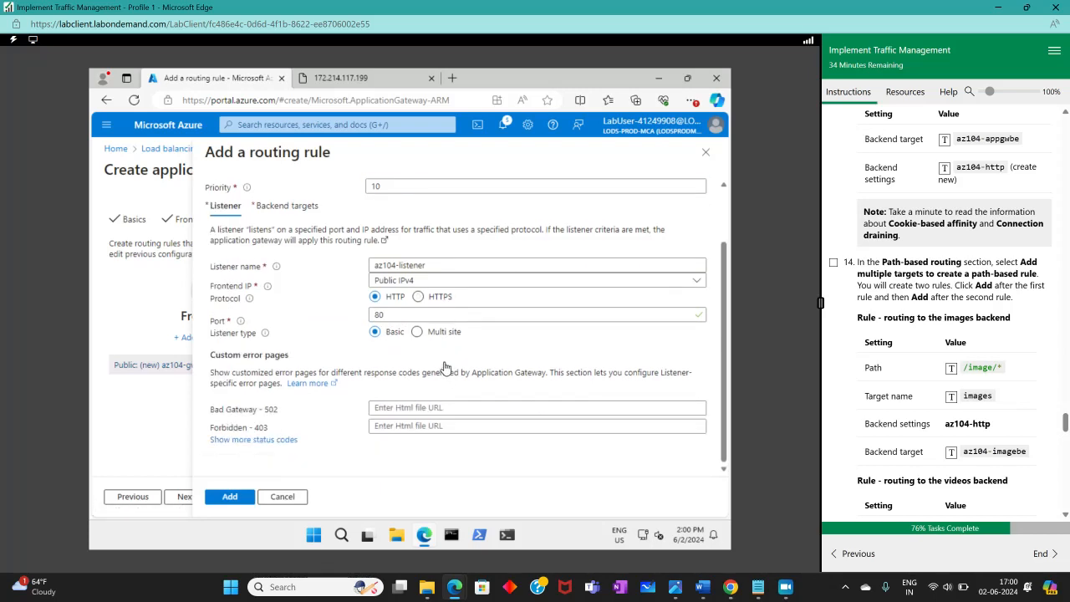
pyautogui.click(287, 206)
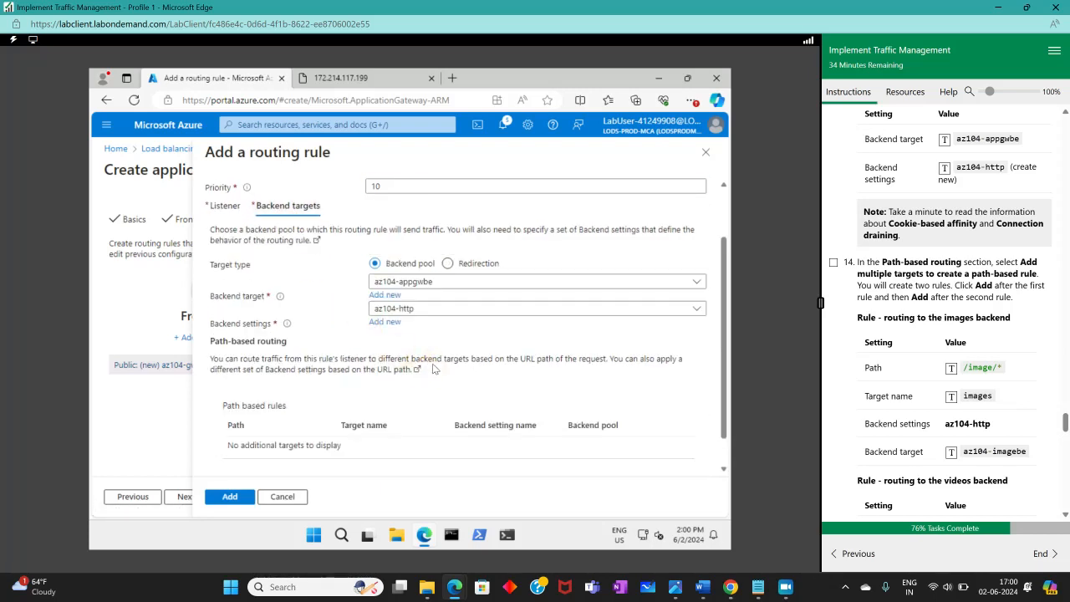
pyautogui.scroll(-1, 433, 368)
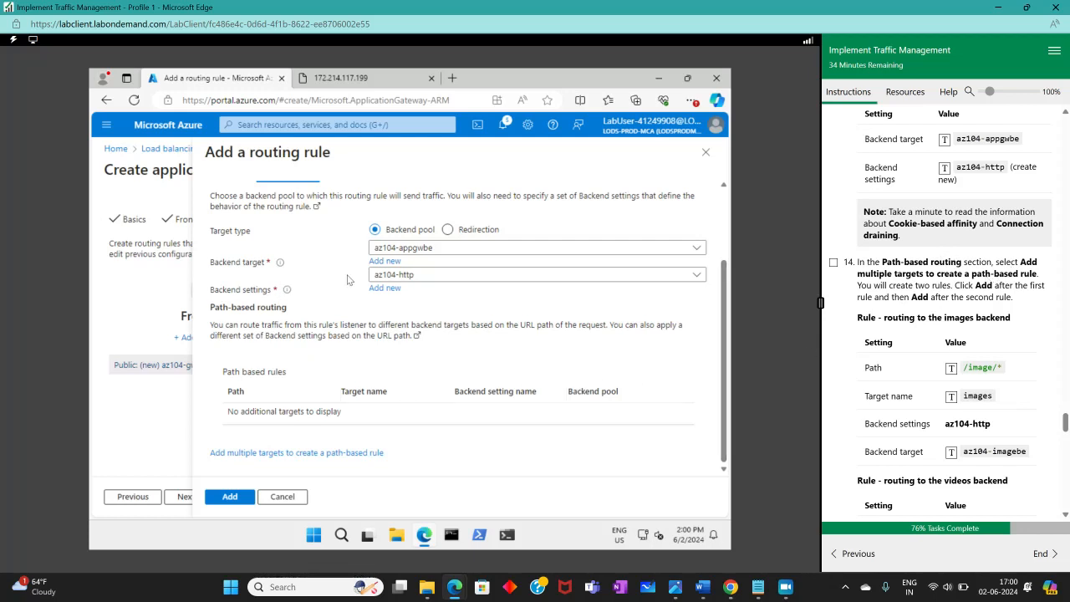
pyautogui.click(219, 452)
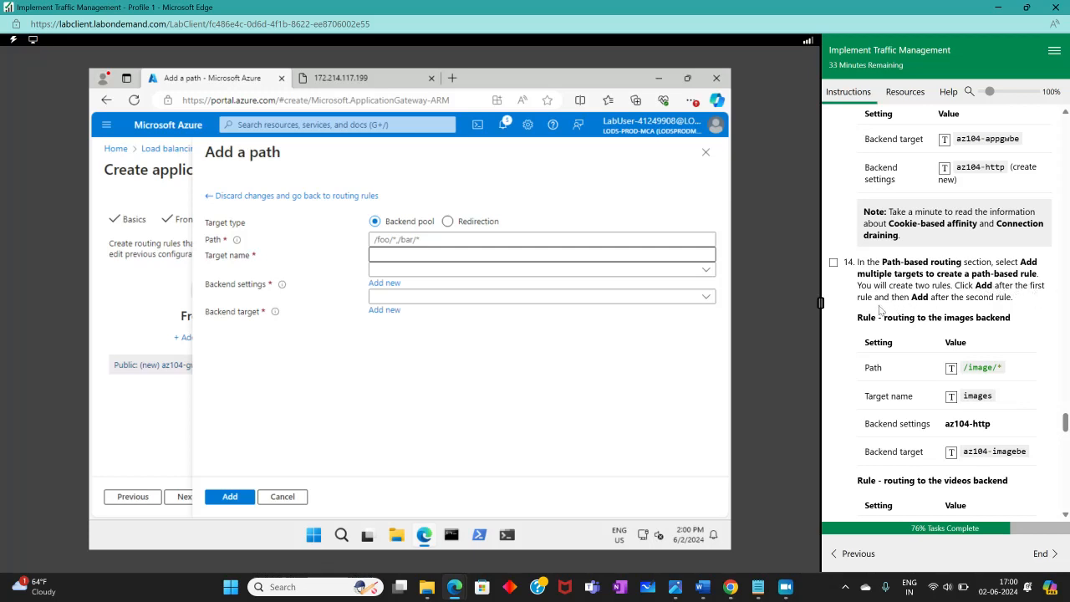
pyautogui.click(432, 375)
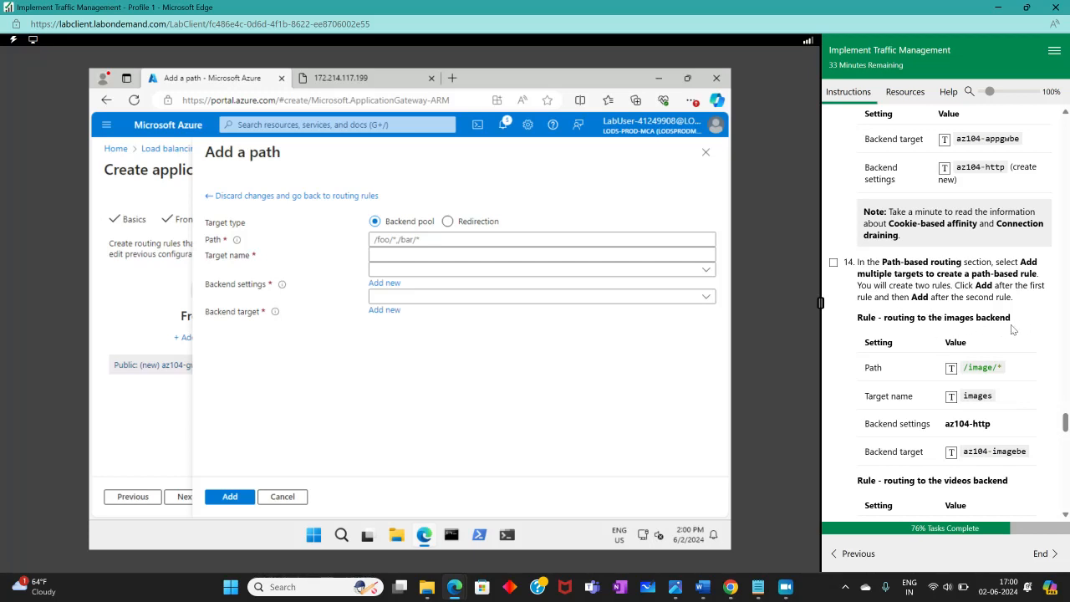
# Add a path-based rule for /image/* with target name images, backend settings az104-http and backend target az104-imagebe
pyautogui.click(424, 241)
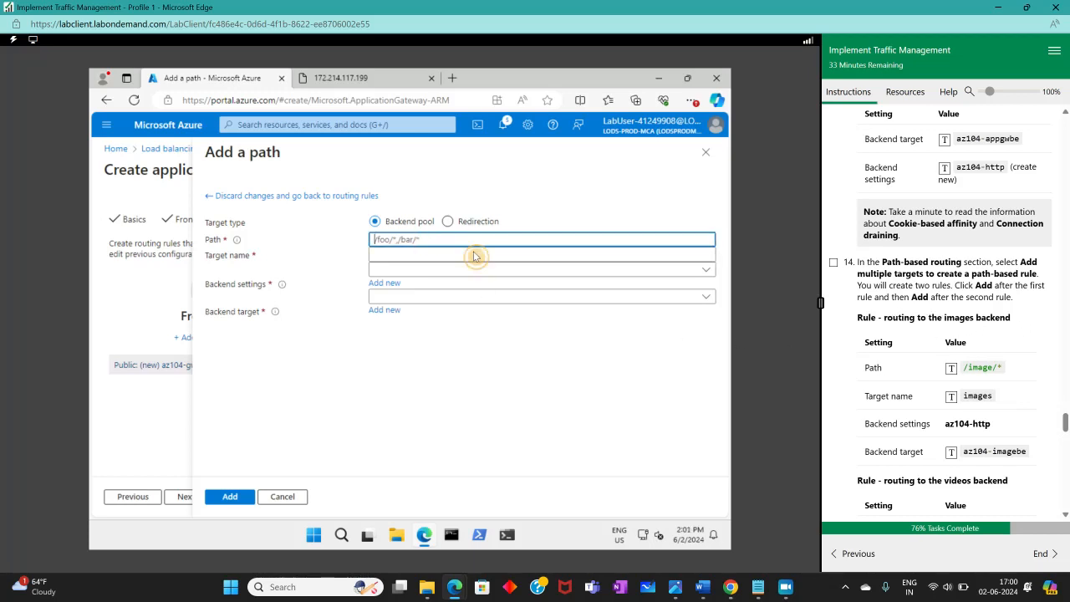
pyautogui.click(974, 367)
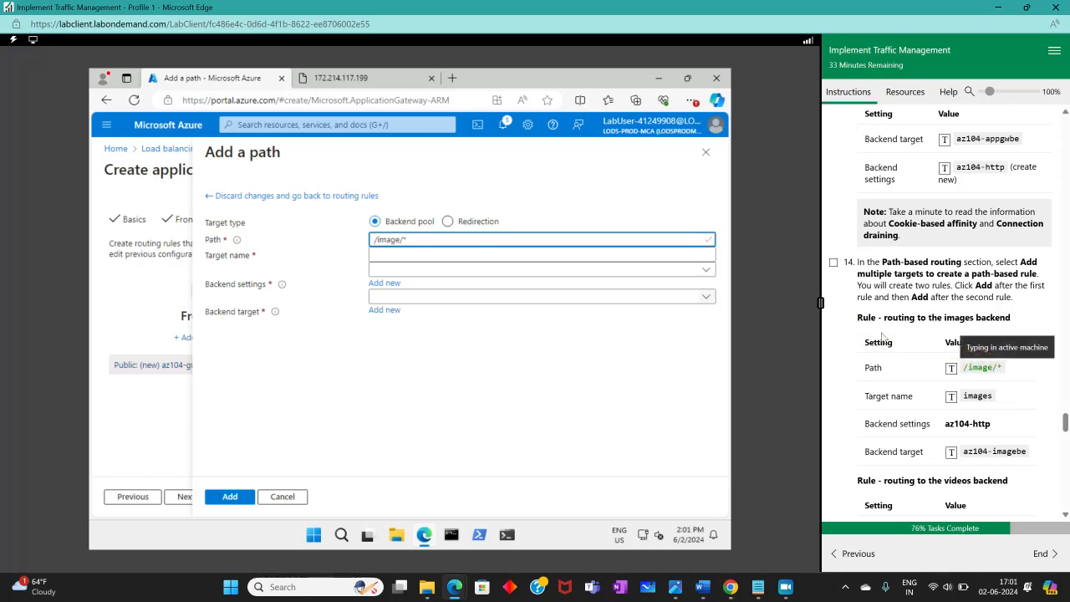
pyautogui.click(449, 254)
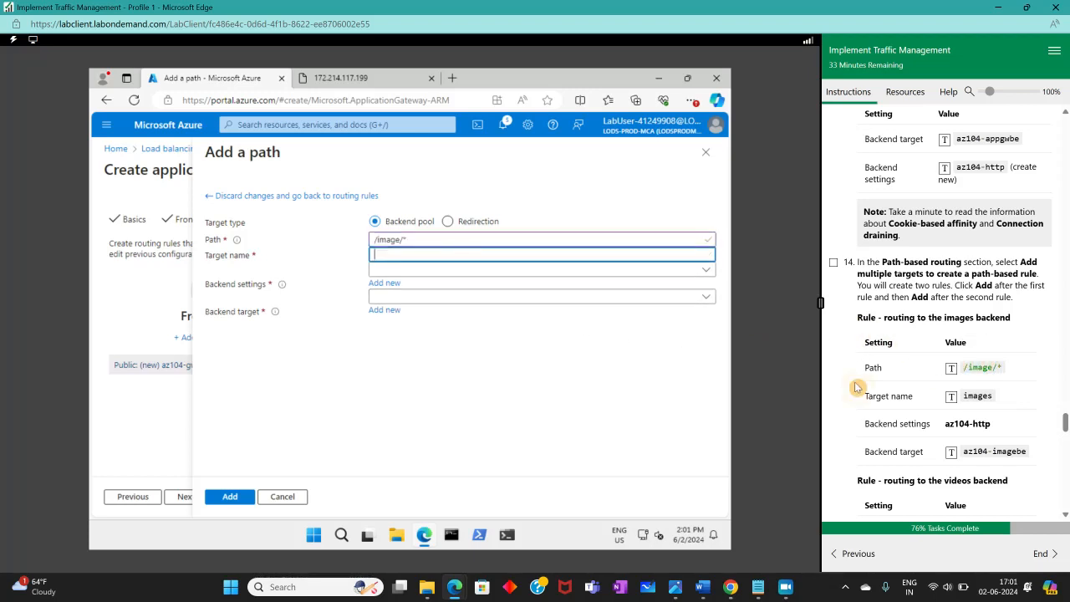
pyautogui.click(978, 395)
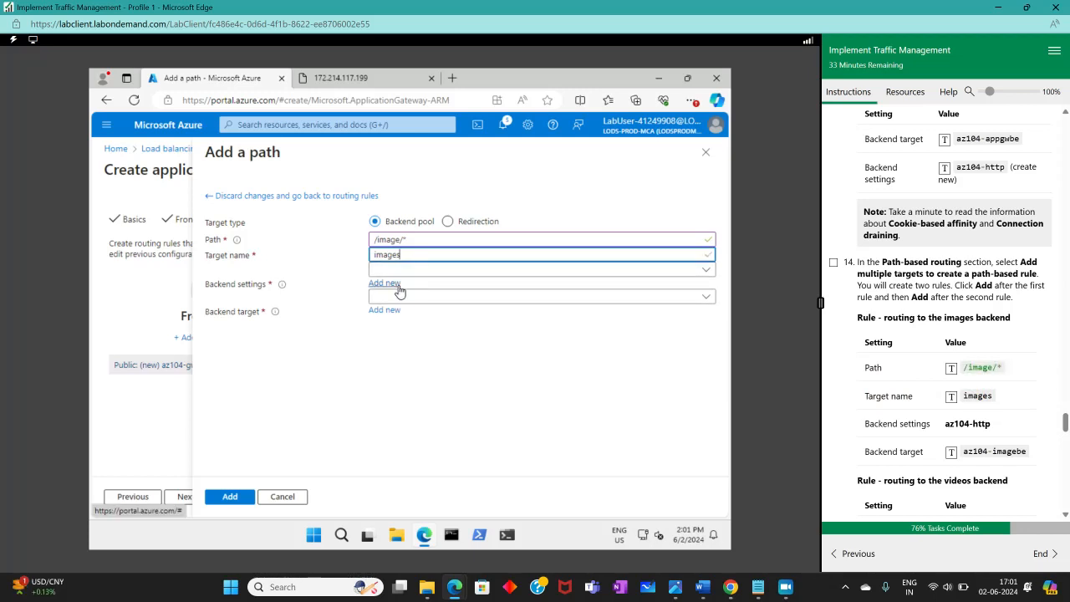
pyautogui.click(433, 272)
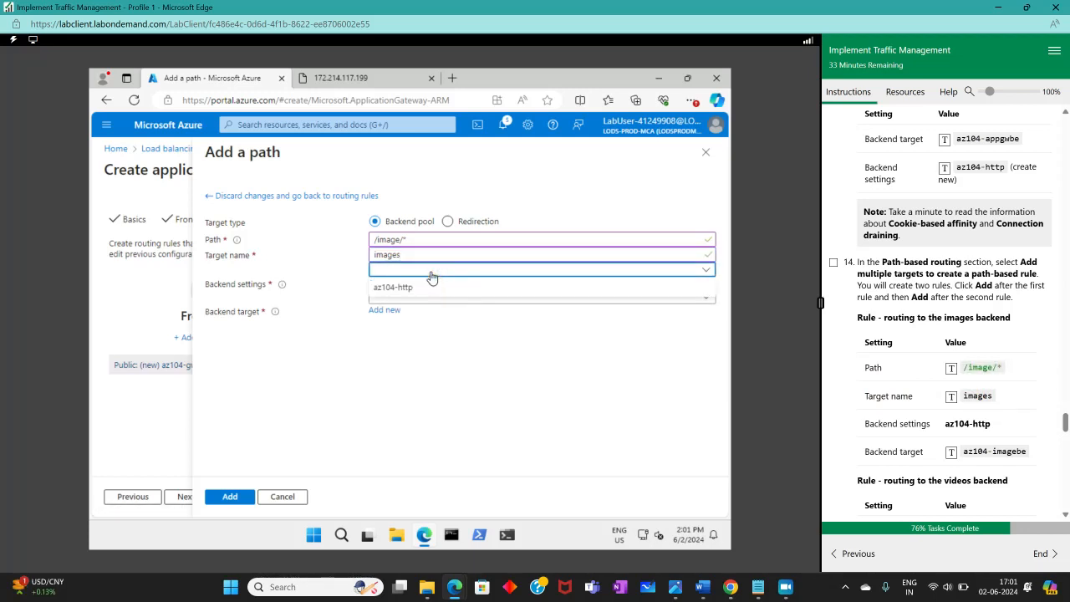
pyautogui.click(410, 289)
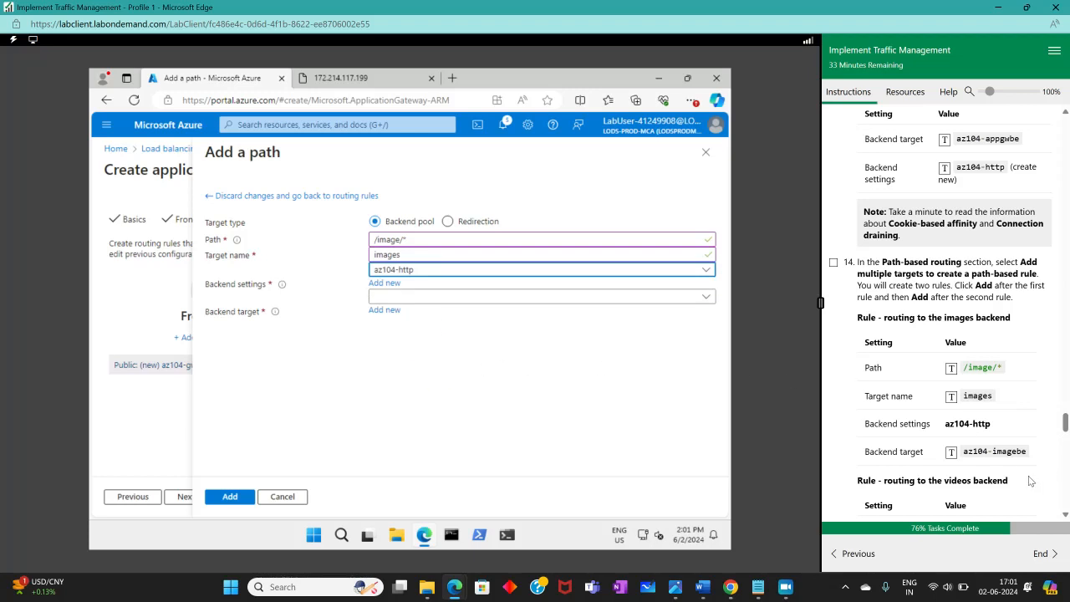
pyautogui.click(438, 298)
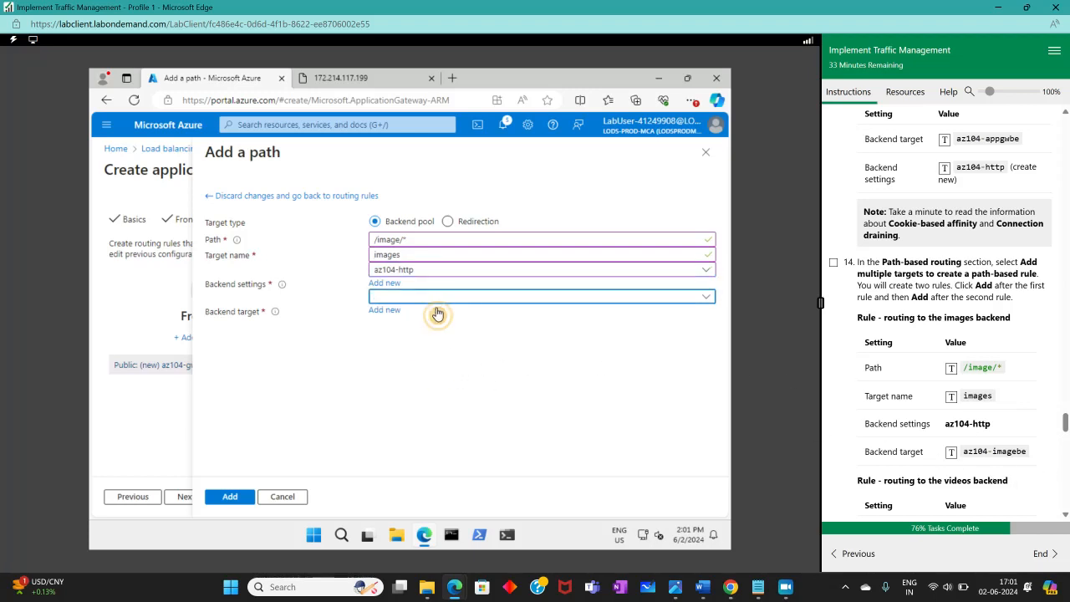
pyautogui.click(417, 336)
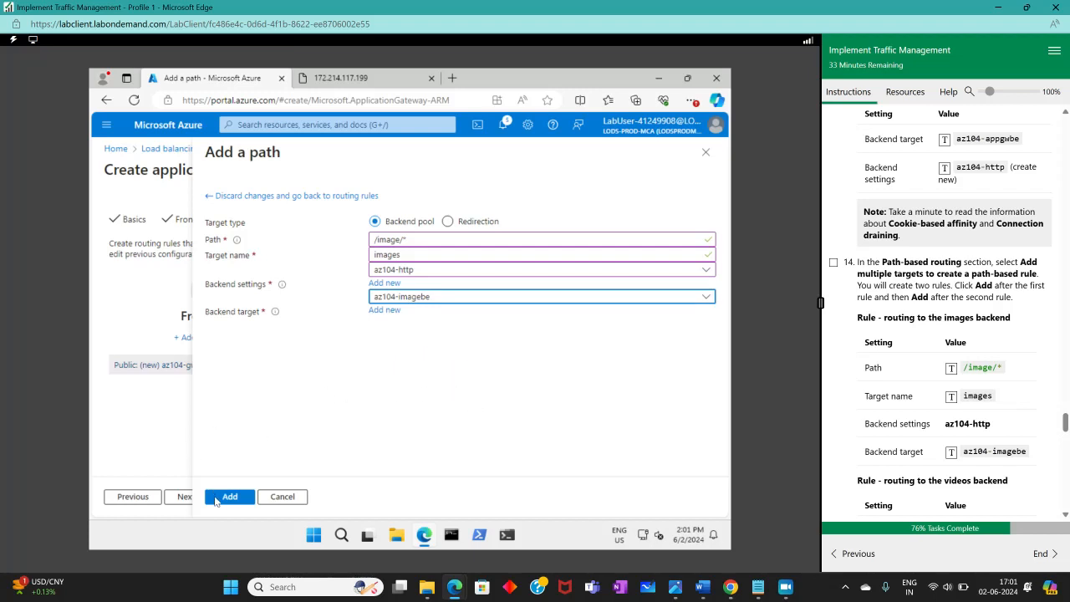
pyautogui.click(219, 497)
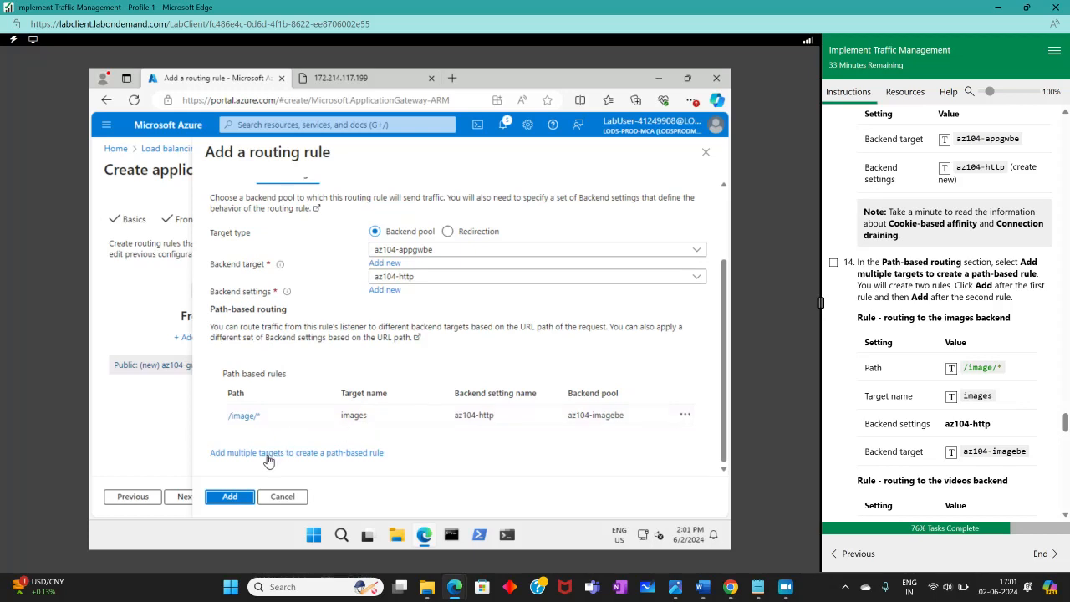
# Start a second path-based rule with path /video/* and target name videos, and mark lab task 14 complete
pyautogui.click(266, 452)
pyautogui.click(450, 240)
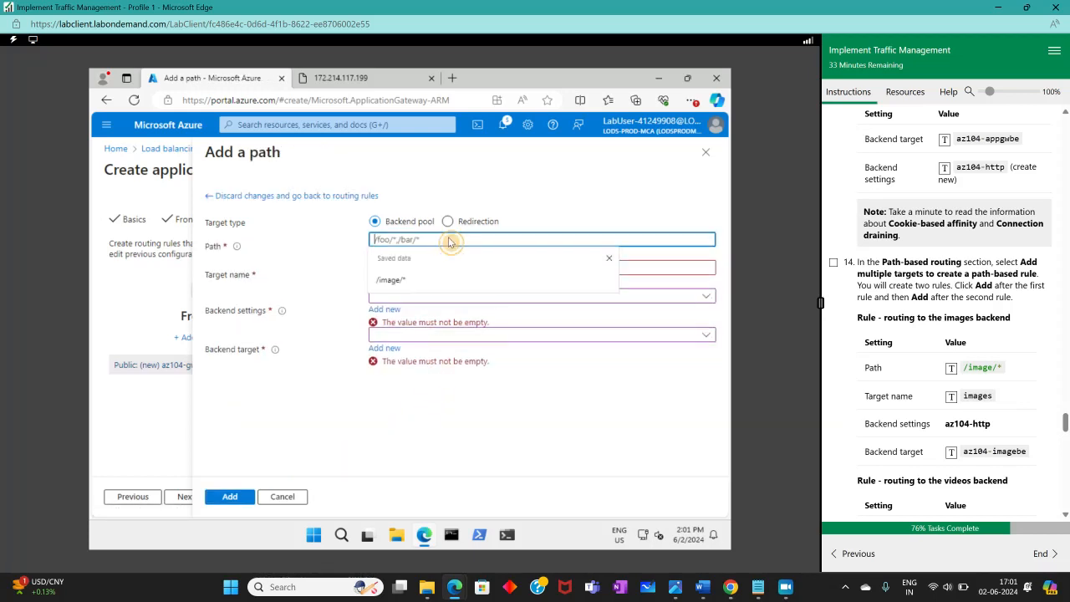
pyautogui.click(834, 263)
pyautogui.scroll(-3, 953, 384)
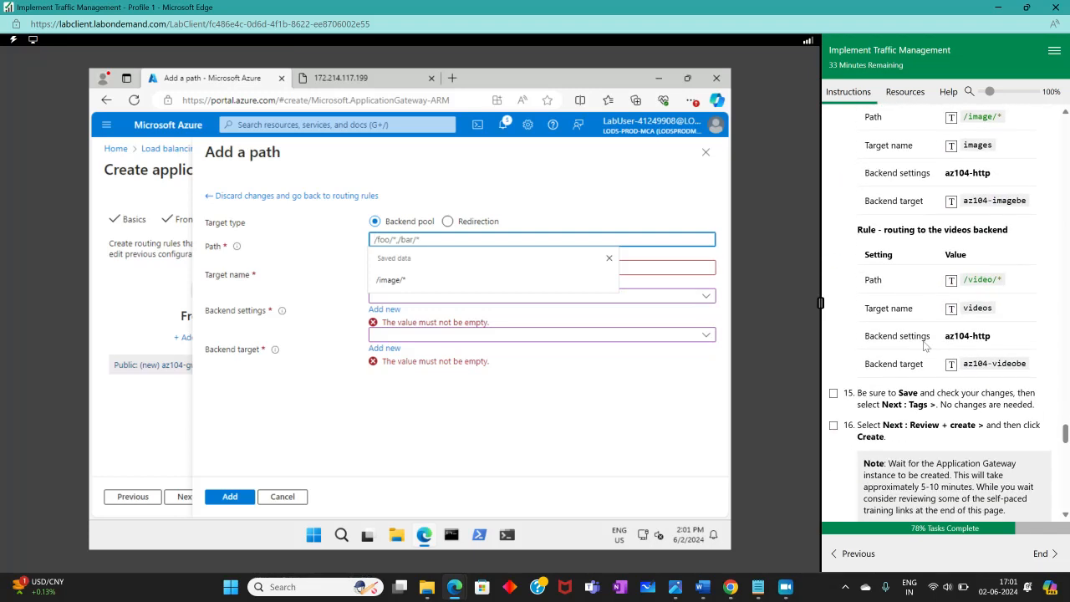
pyautogui.click(951, 280)
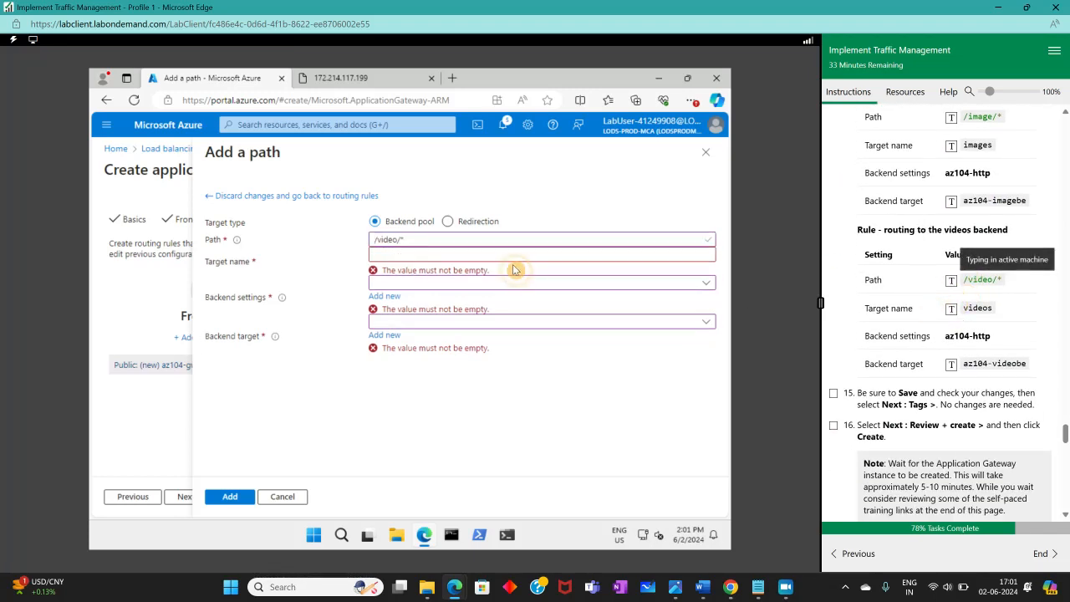
pyautogui.click(383, 254)
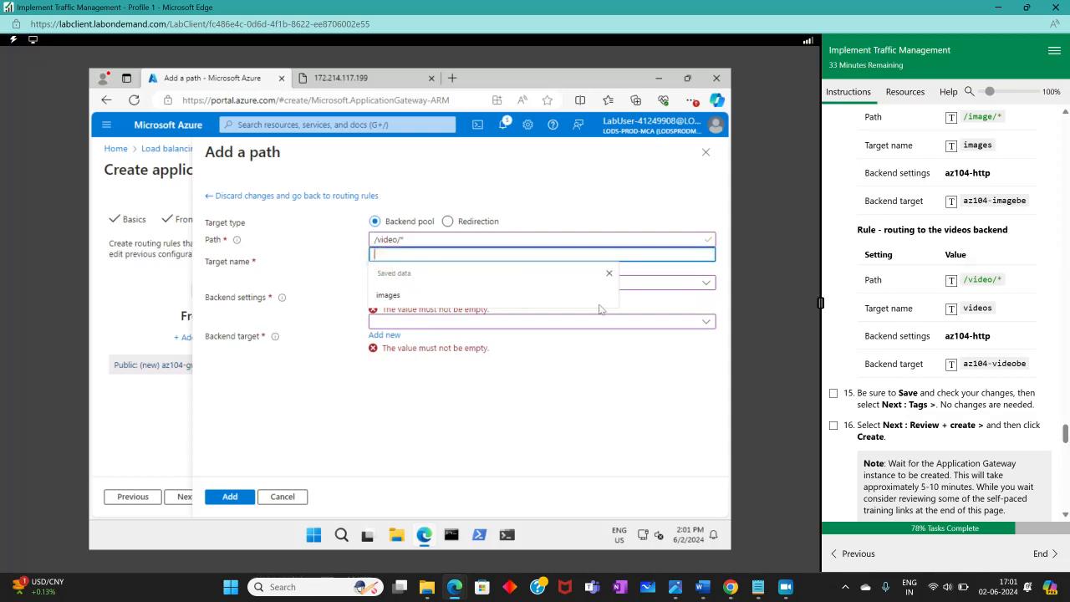
pyautogui.click(974, 308)
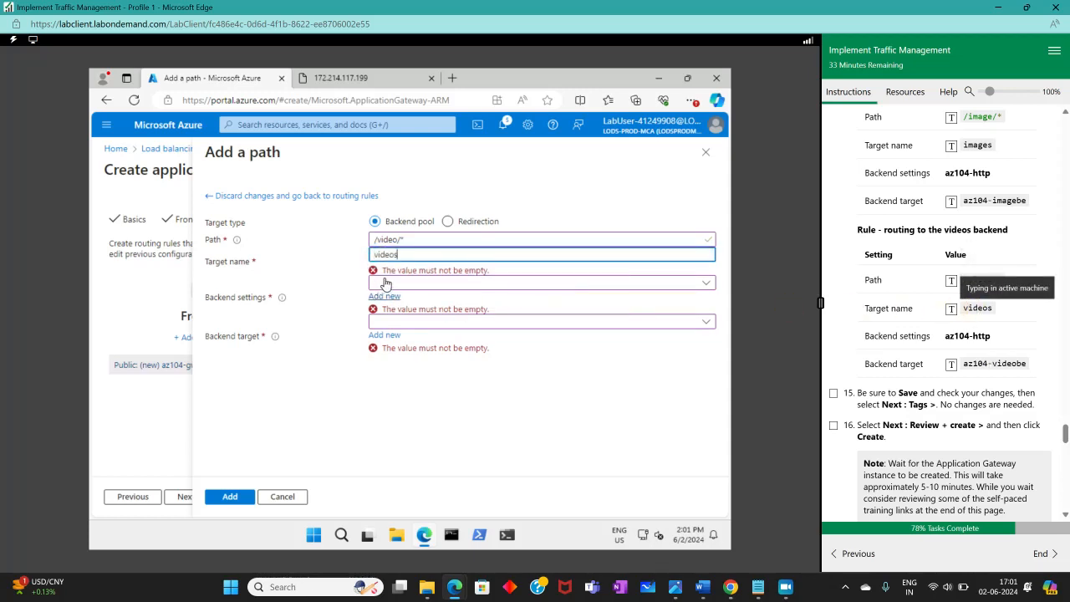
# Assign backend settings az104-http and backend target az104-videobe to the videos path rule and add it
pyautogui.click(386, 284)
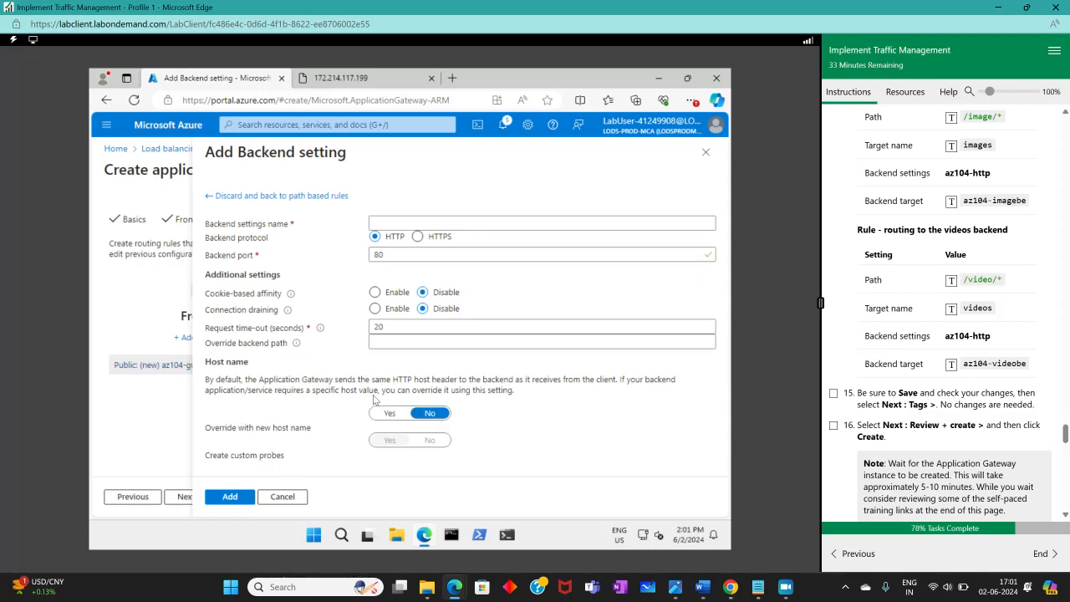
pyautogui.click(281, 498)
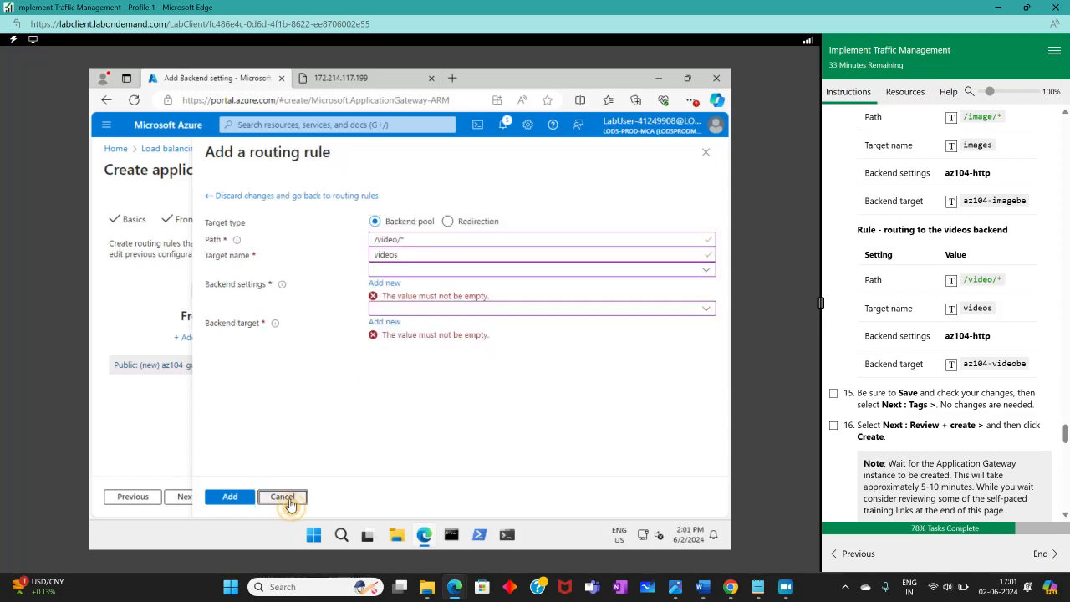
pyautogui.click(408, 270)
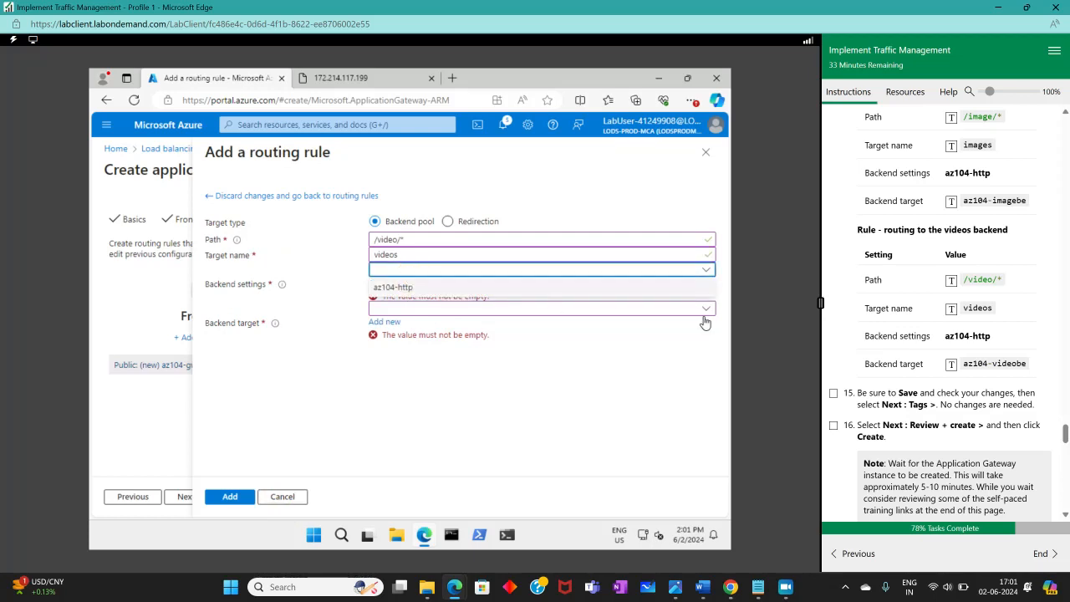
pyautogui.click(425, 288)
pyautogui.click(429, 300)
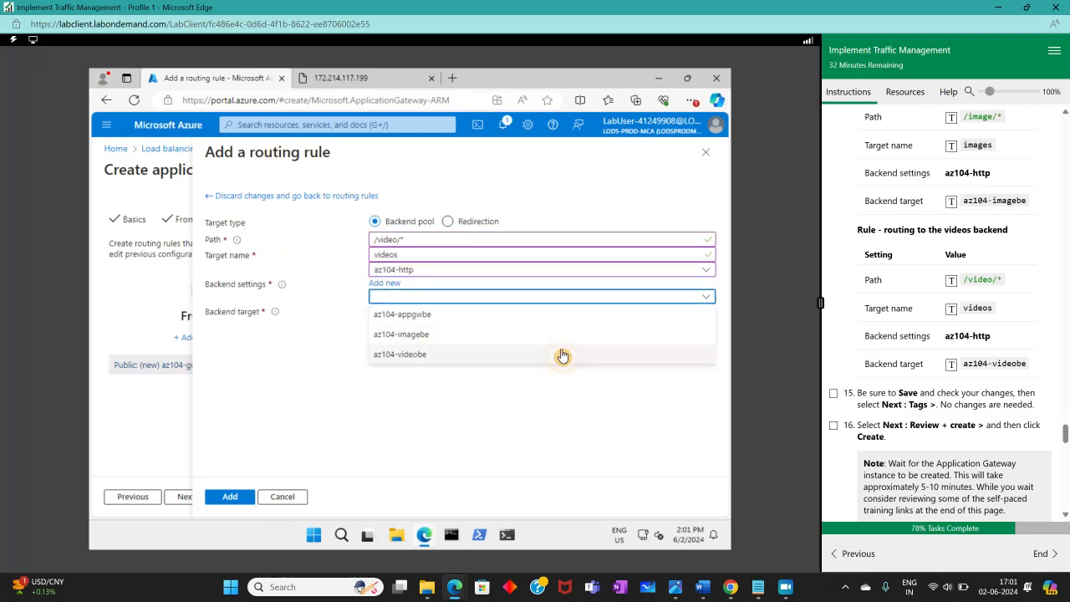
pyautogui.click(409, 354)
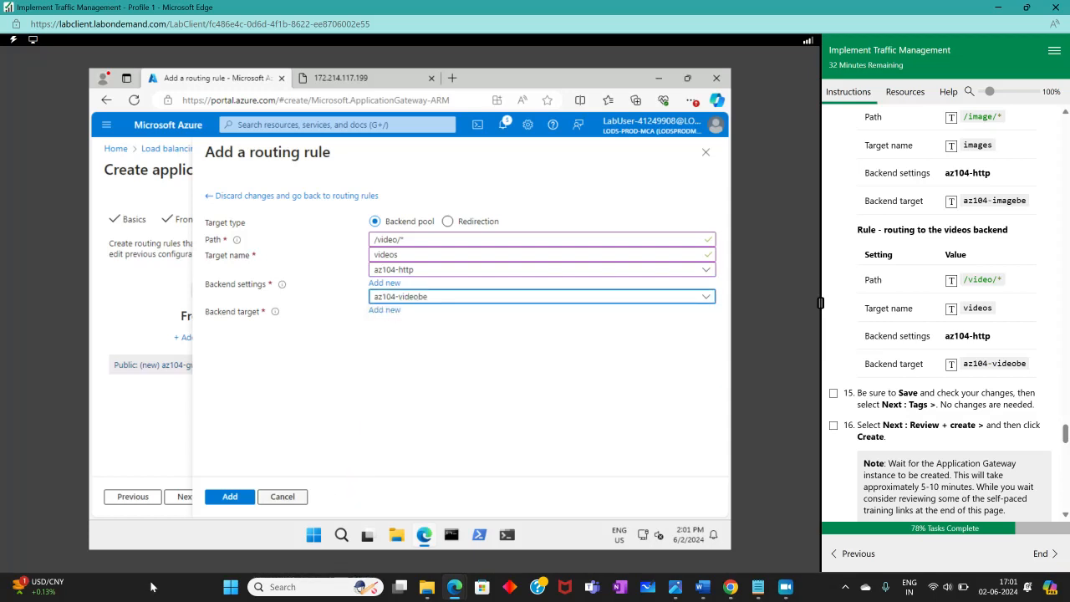
pyautogui.click(230, 497)
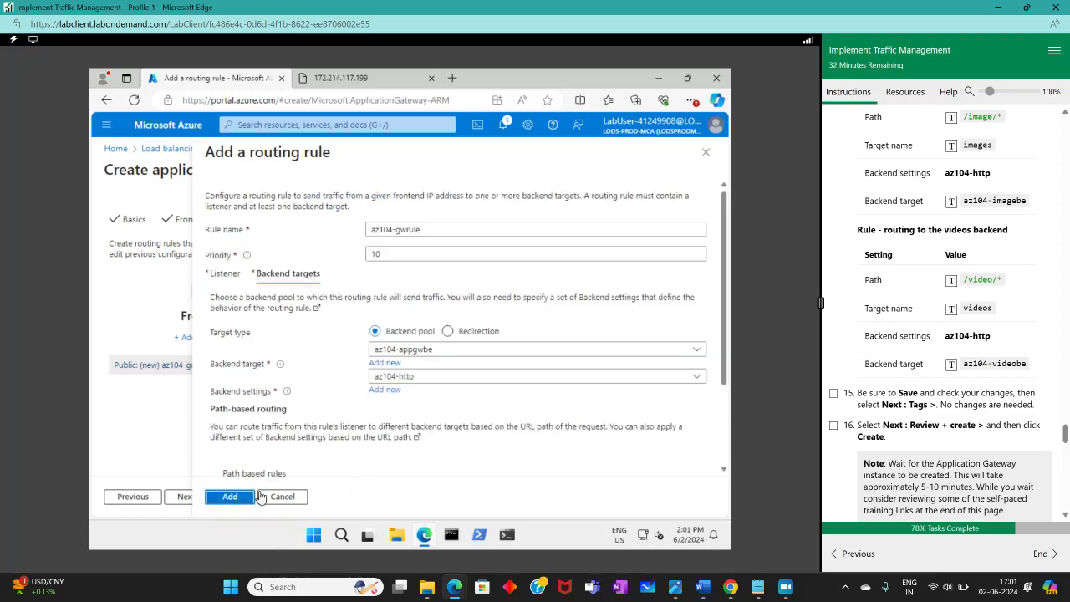
# Save the routing rule with both path-based rules and create the application gateway without tags, marking lab task 15 complete
pyautogui.scroll(-2, 346, 413)
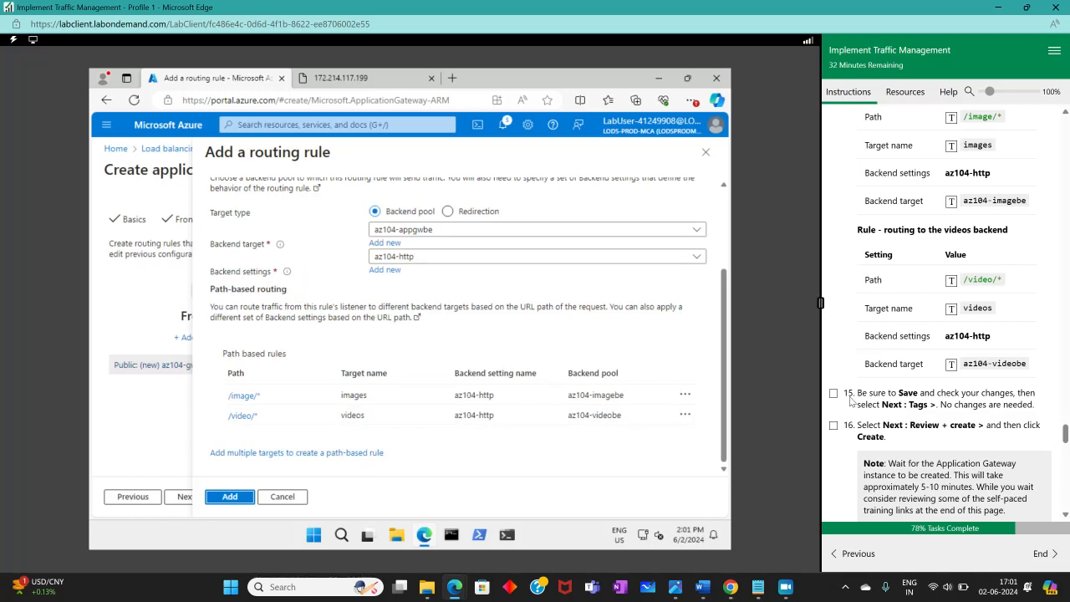
pyautogui.click(246, 497)
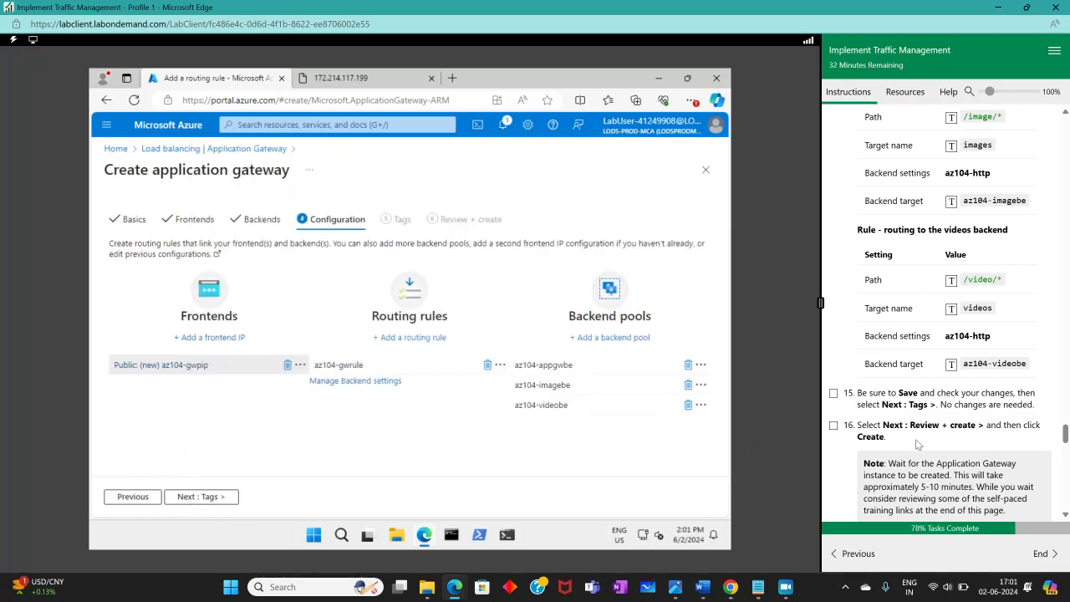
pyautogui.click(202, 499)
pyautogui.click(833, 393)
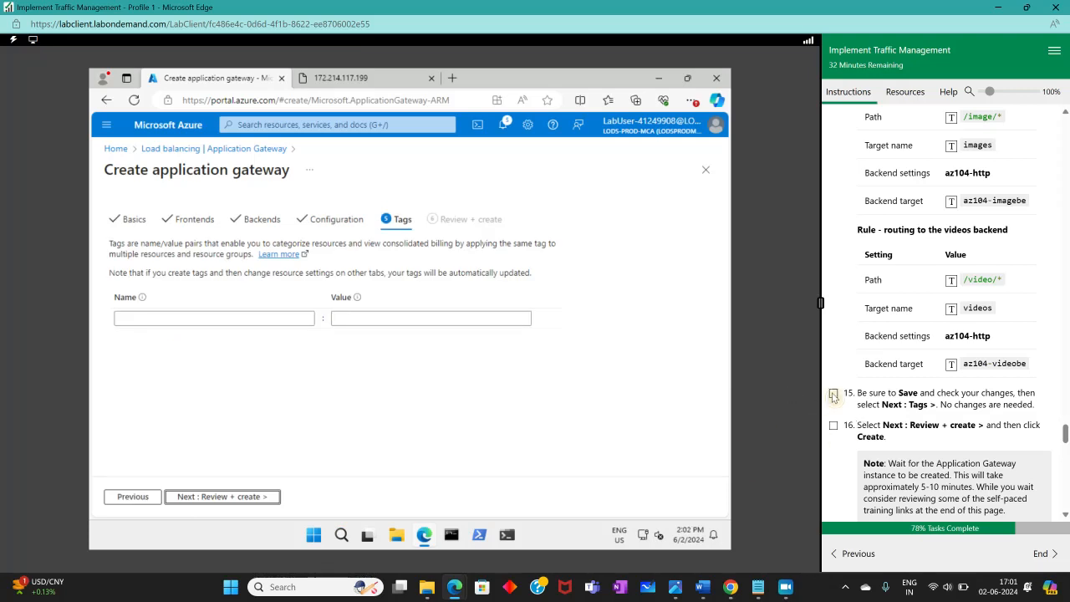
pyautogui.click(204, 497)
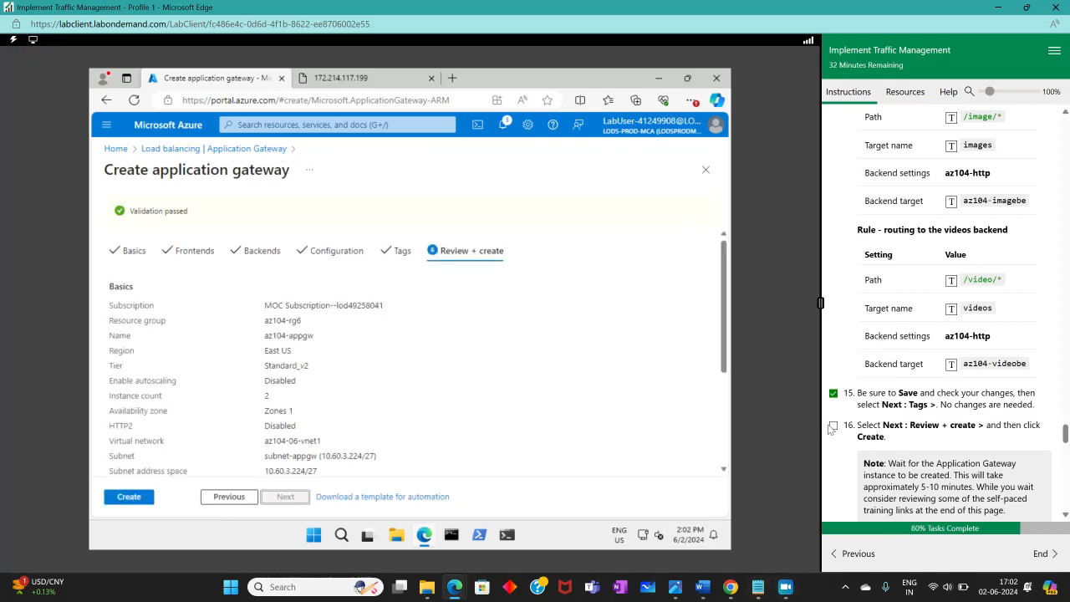
pyautogui.click(130, 497)
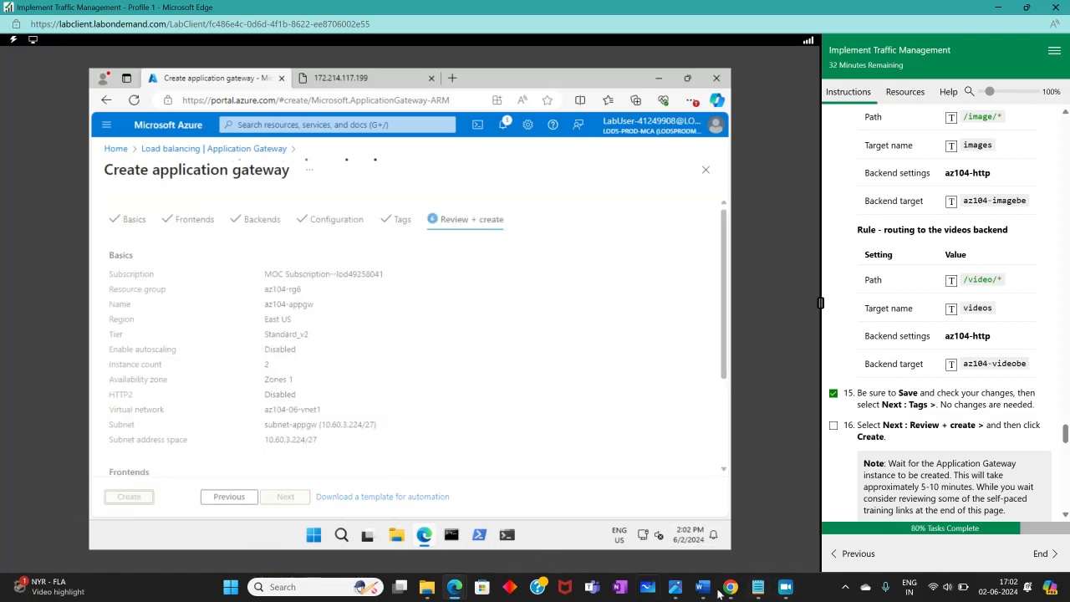
pyautogui.click(785, 587)
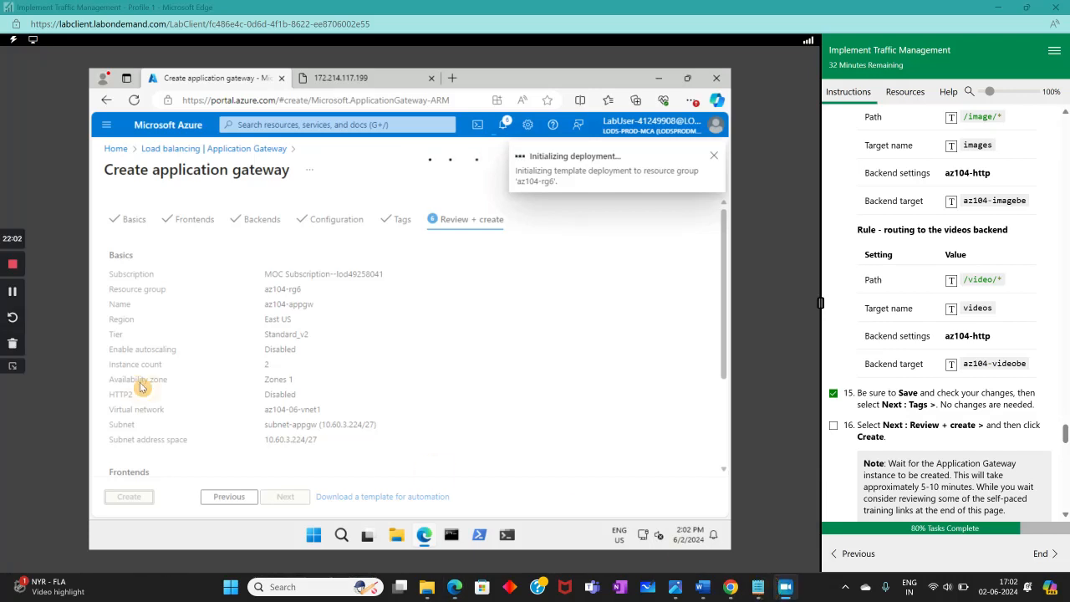
pyautogui.click(5, 290)
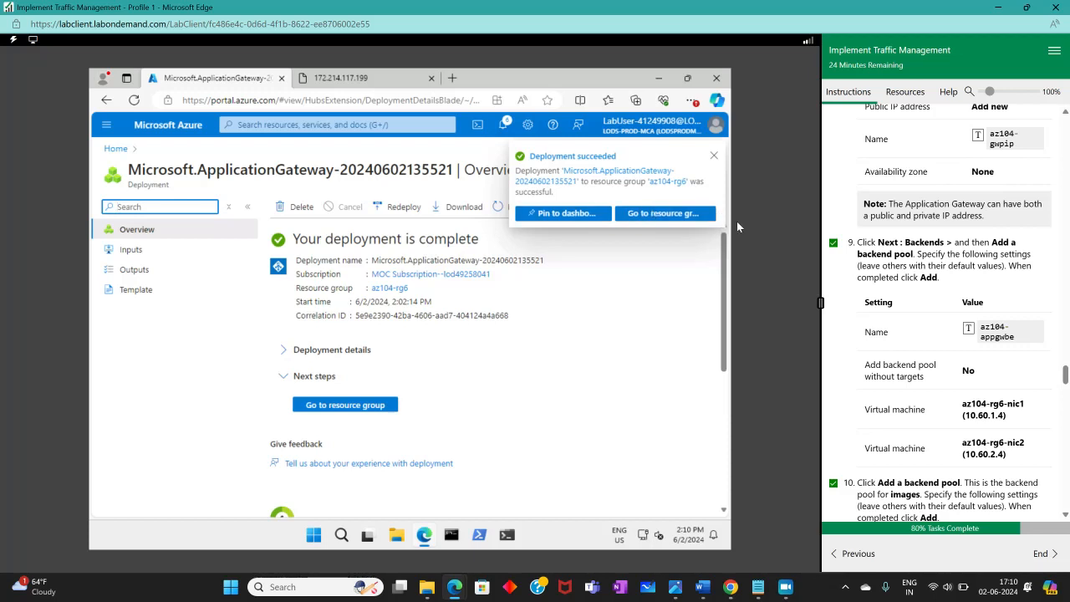
# Mark task 16 as complete in the lab instructions
pyautogui.scroll(-10, 920, 350)
pyautogui.scroll(-15, 919, 350)
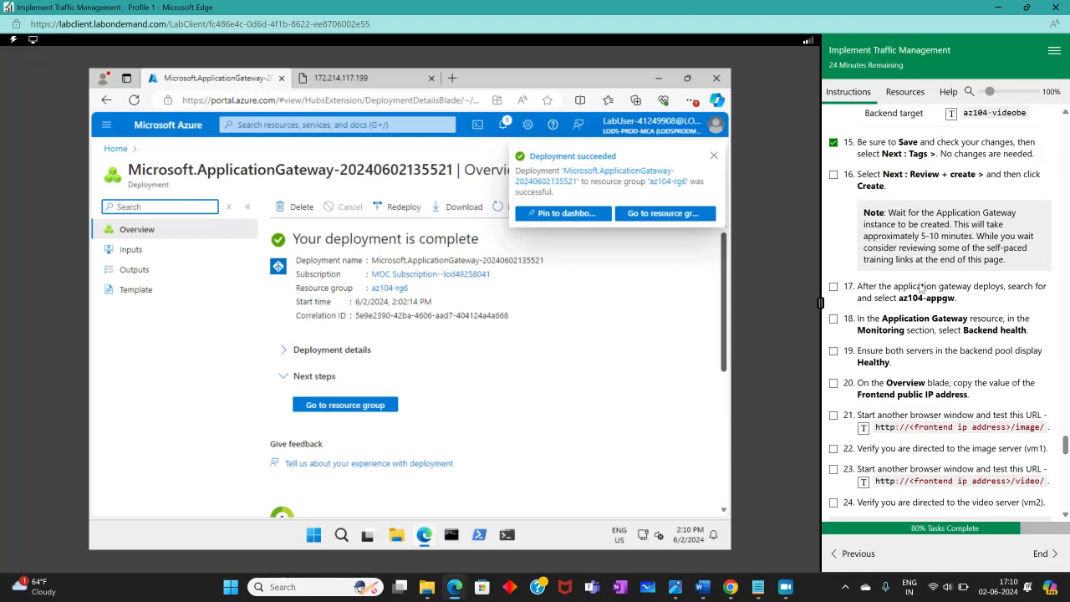
pyautogui.click(843, 182)
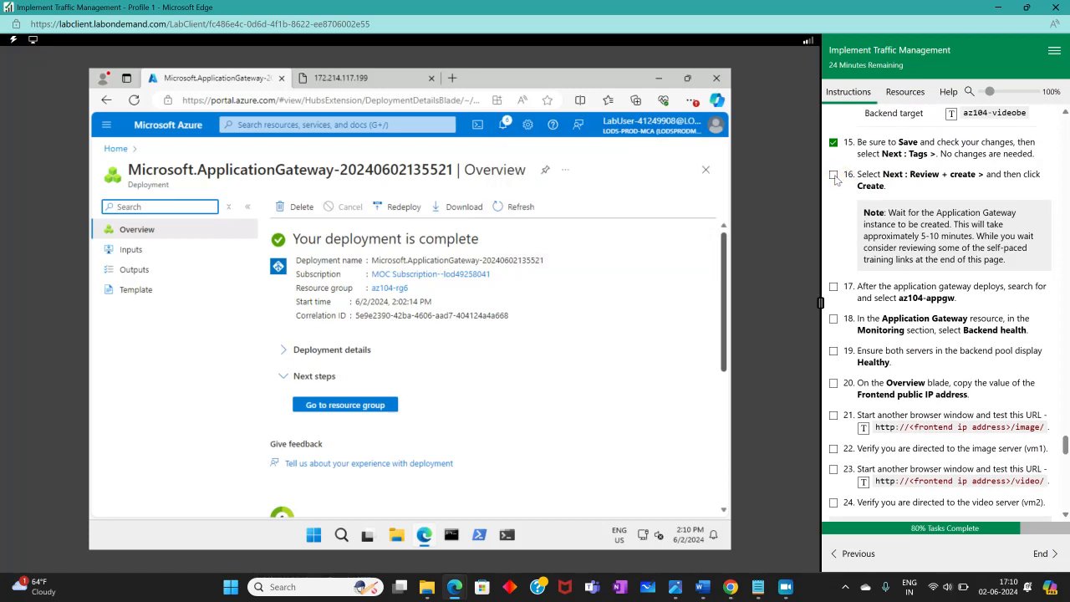
pyautogui.click(835, 179)
# Search the portal for Application gateways, open az104-appgw and mark lab task 17 complete
pyautogui.click(355, 124)
pyautogui.click(268, 171)
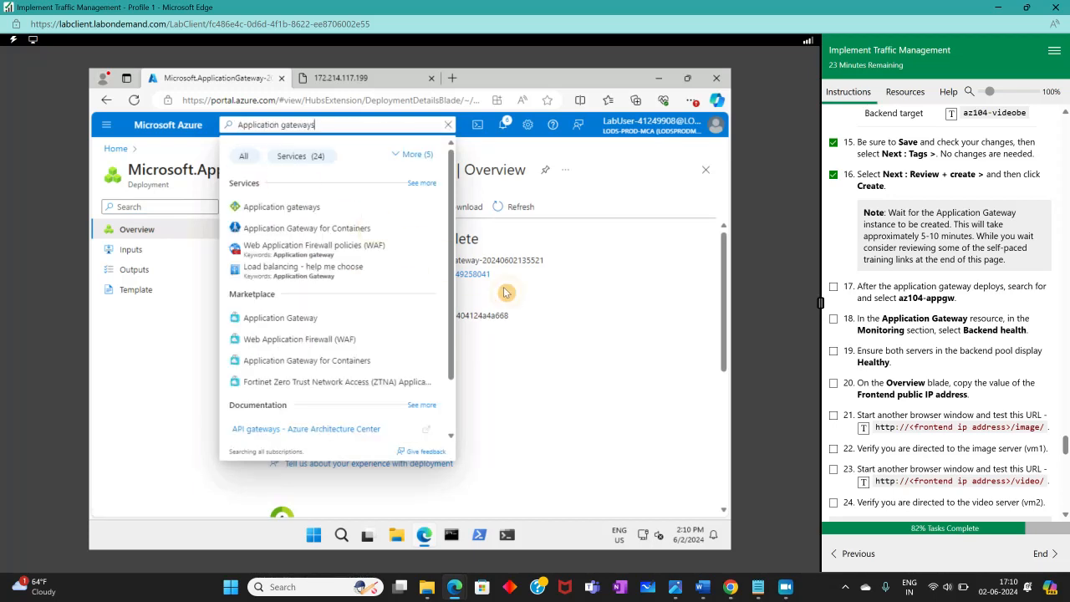
pyautogui.click(287, 216)
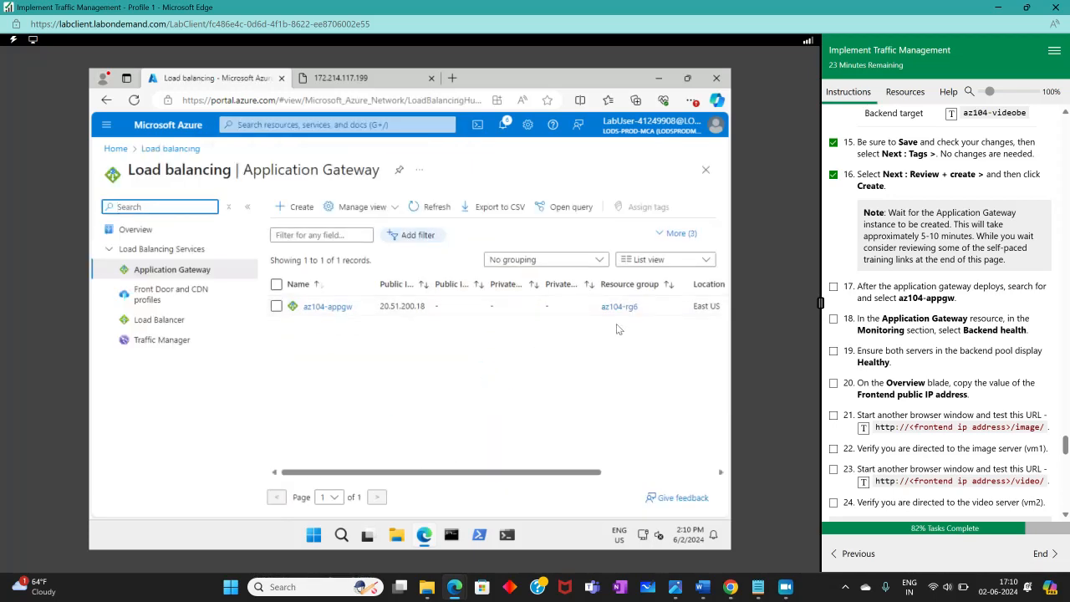
pyautogui.click(328, 307)
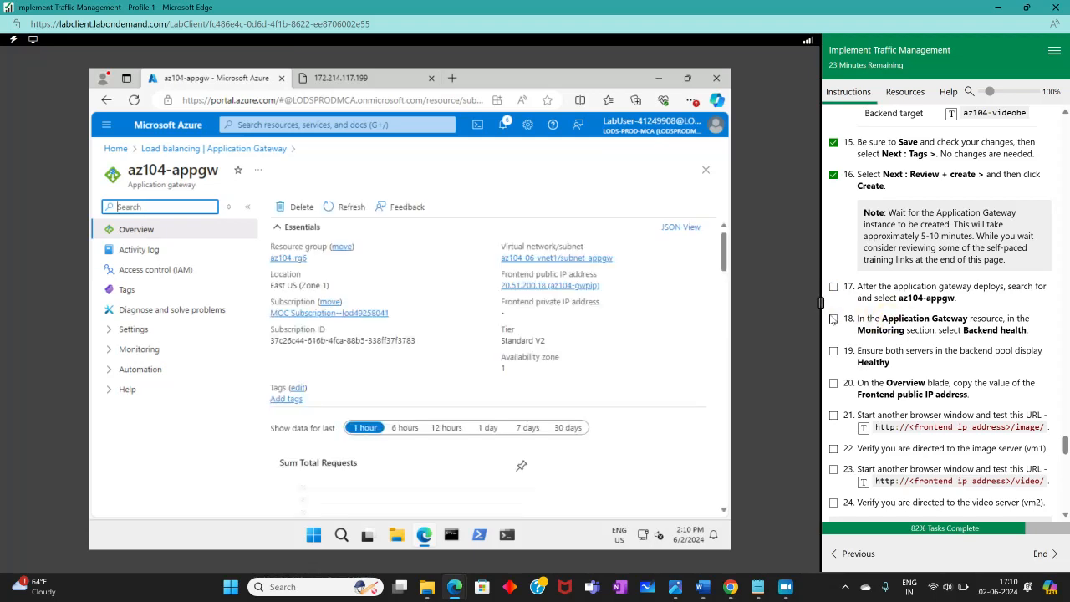
pyautogui.click(833, 287)
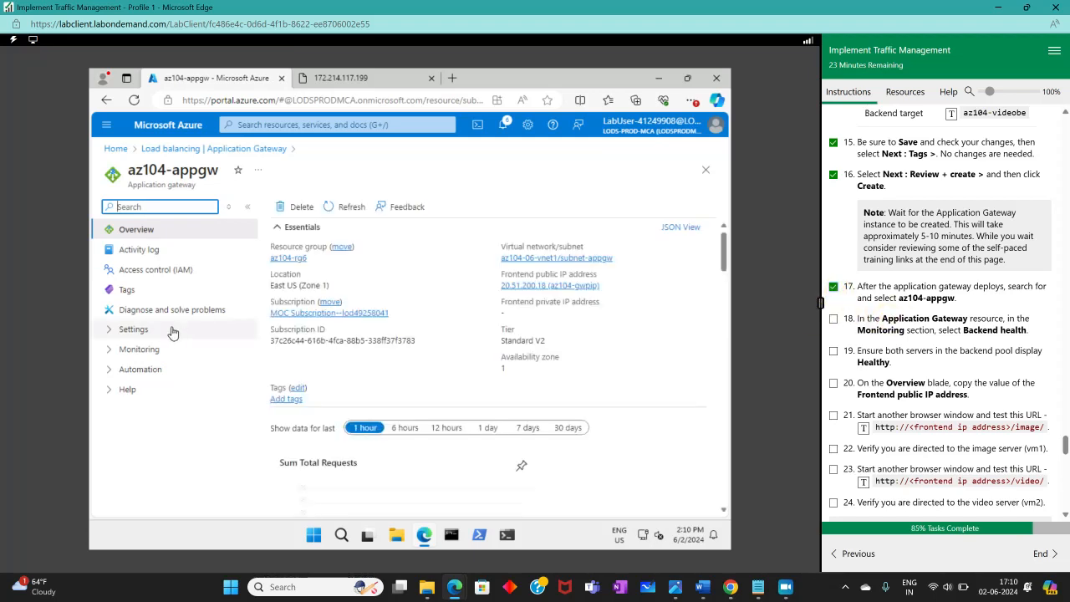
# Check the status of the backend servers in az104-appgw's backend health and mark lab tasks 18 and 19 complete
pyautogui.click(112, 352)
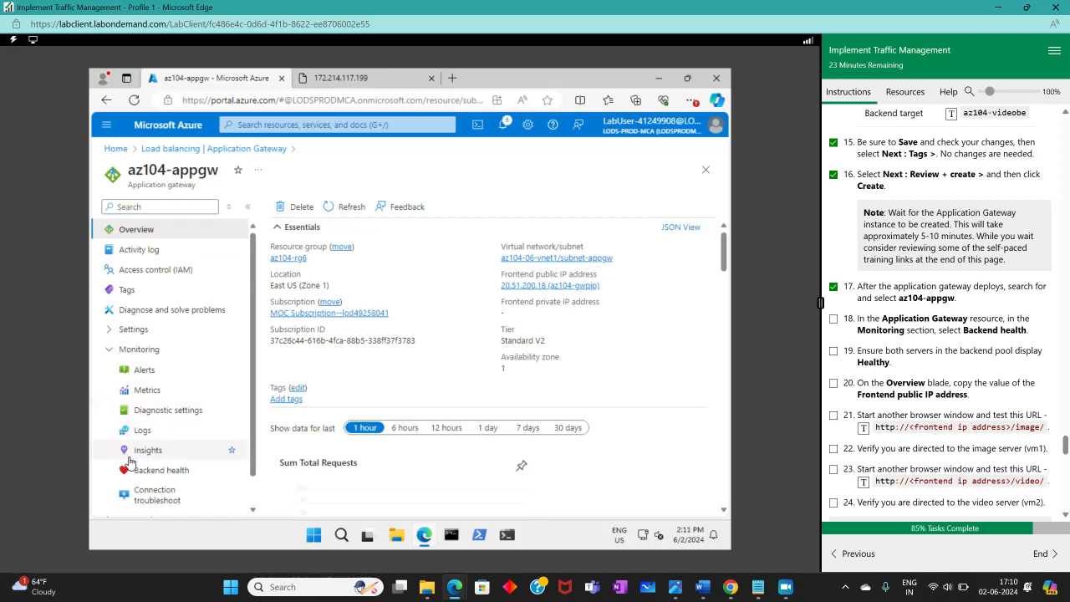
pyautogui.click(138, 470)
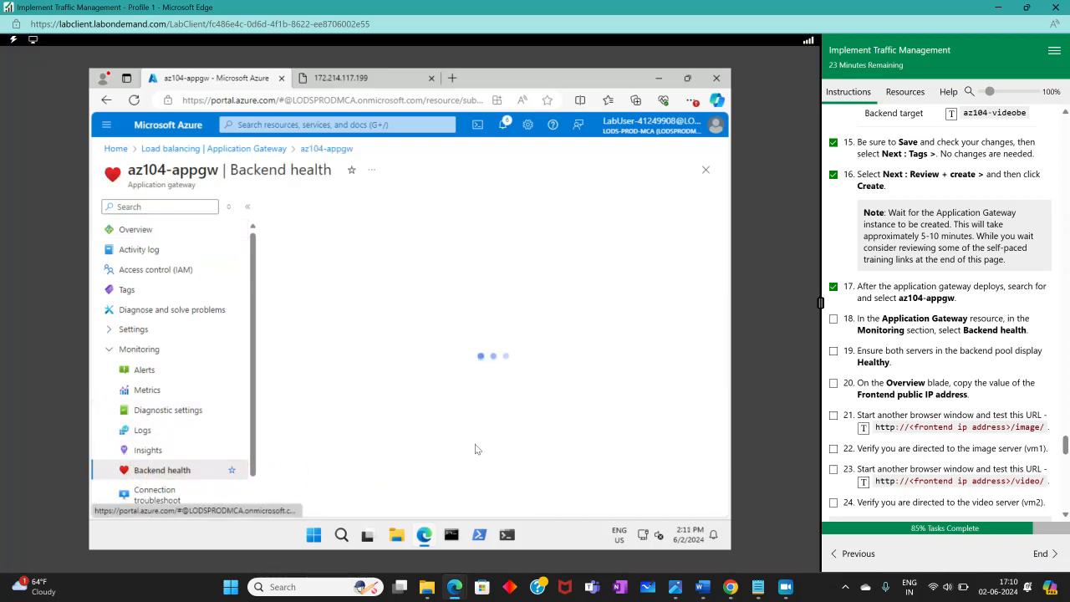
pyautogui.click(833, 321)
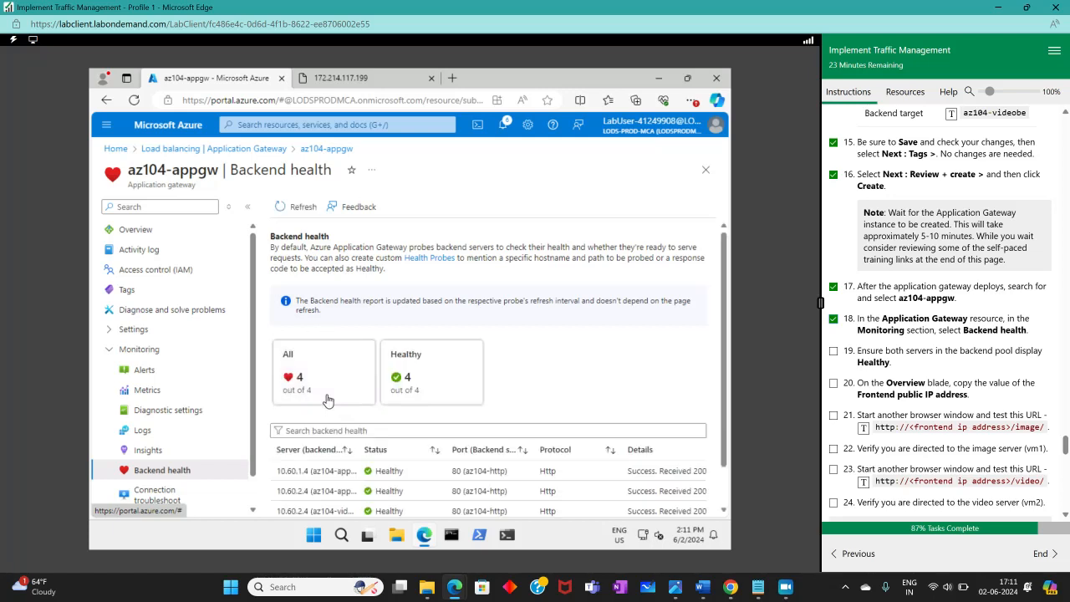
pyautogui.scroll(-1, 433, 412)
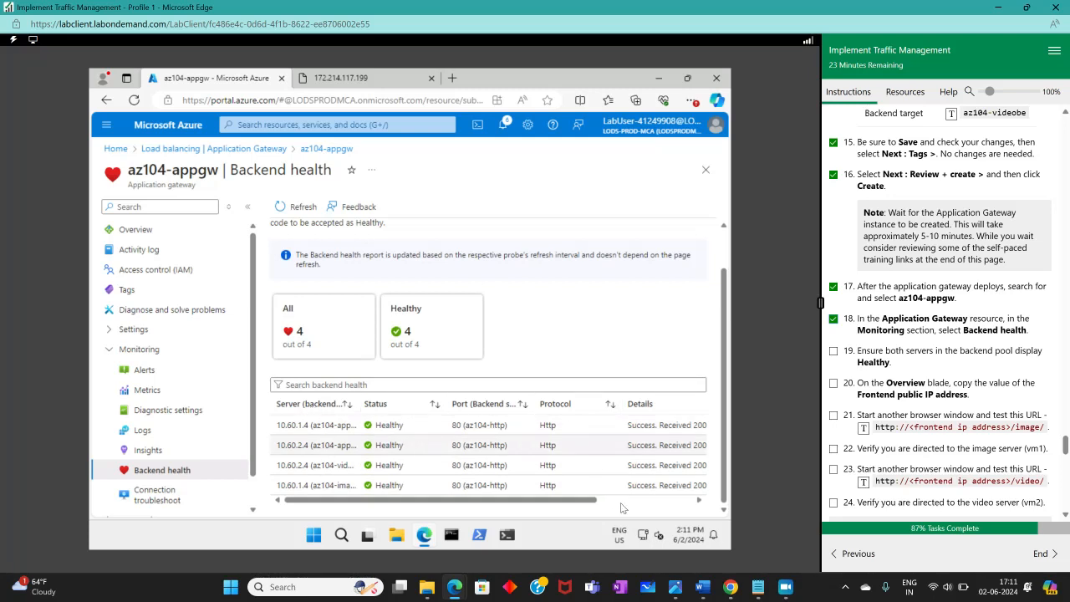
pyautogui.click(834, 351)
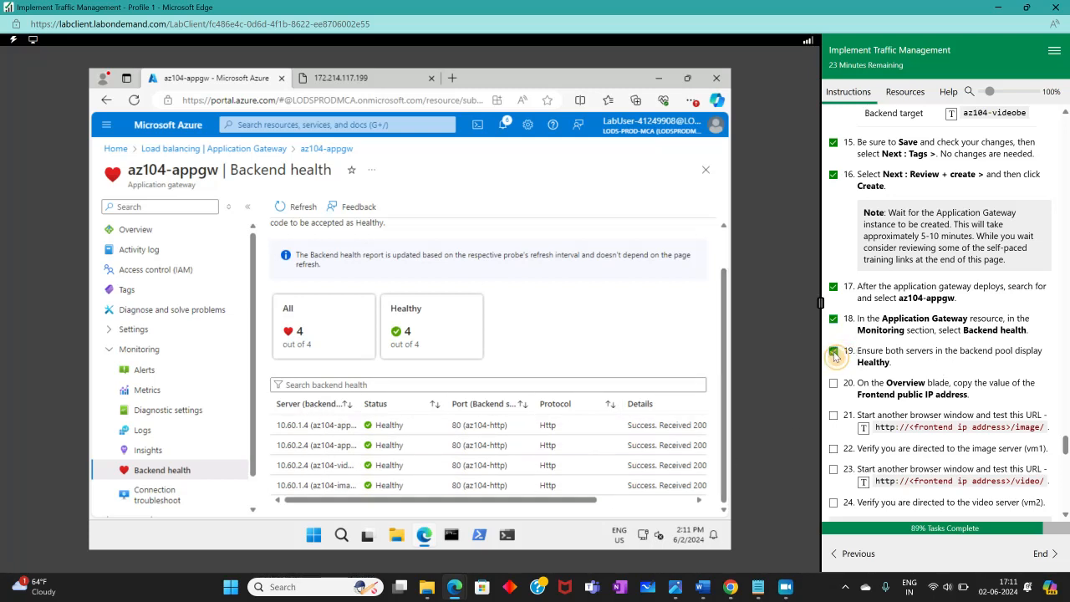
# Copy the public IP address from az104-appgw's frontend IP configurations and switch to the browser page at 172.214.117.199
pyautogui.click(117, 229)
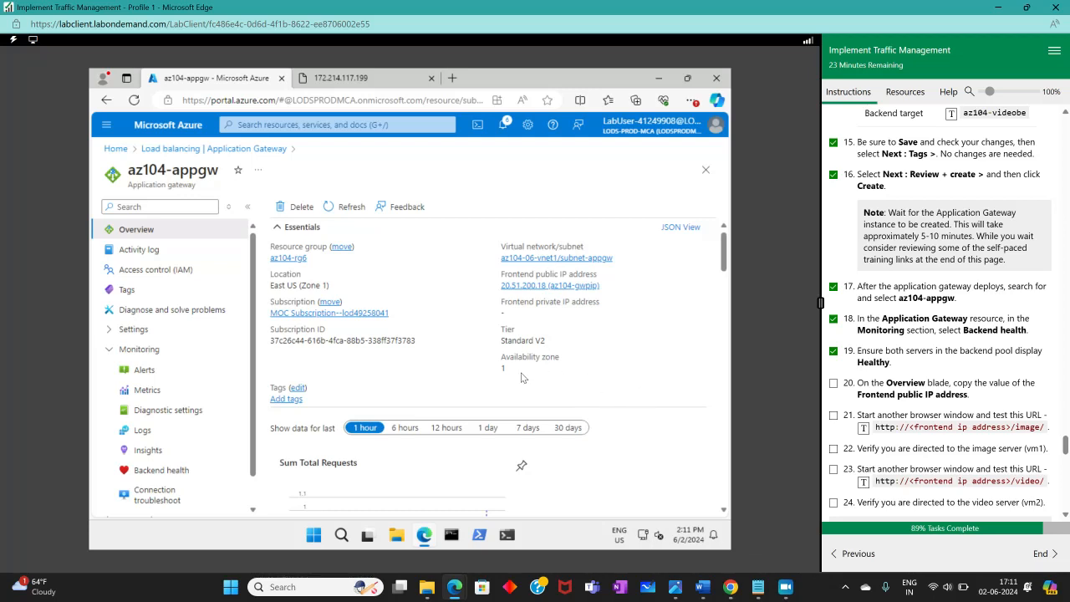
pyautogui.scroll(-3, 522, 382)
pyautogui.scroll(3, 522, 381)
pyautogui.click(126, 329)
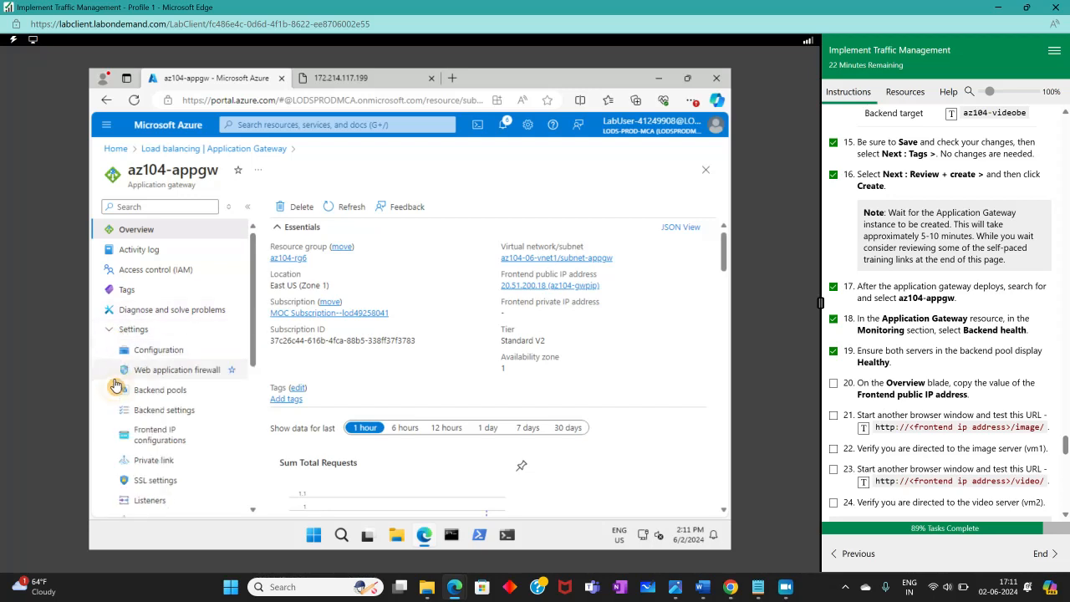
pyautogui.click(159, 430)
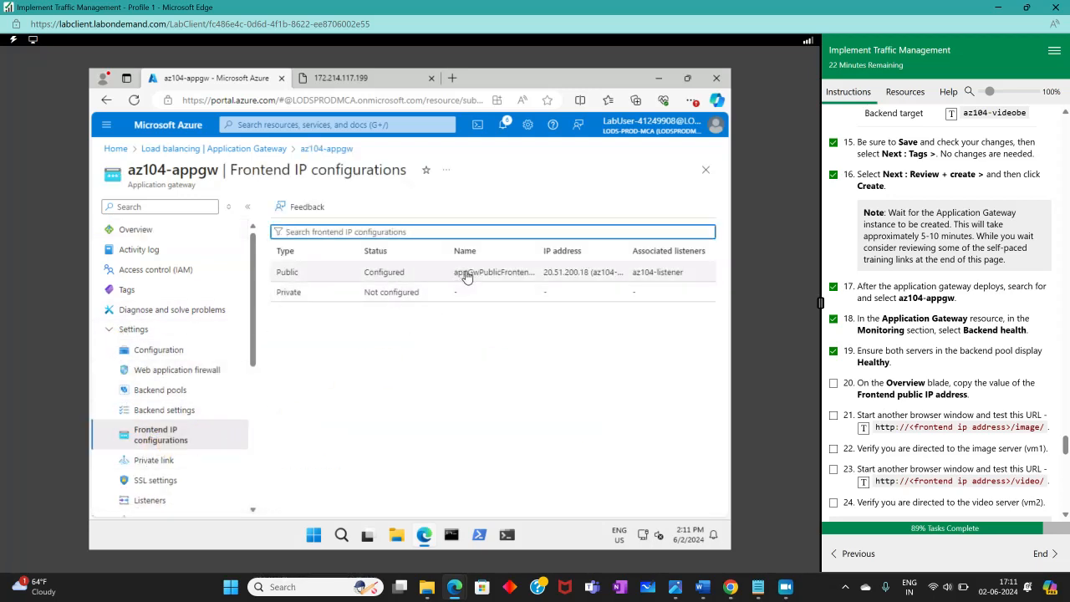
pyautogui.moveTo(543, 274); pyautogui.dragTo(590, 279)
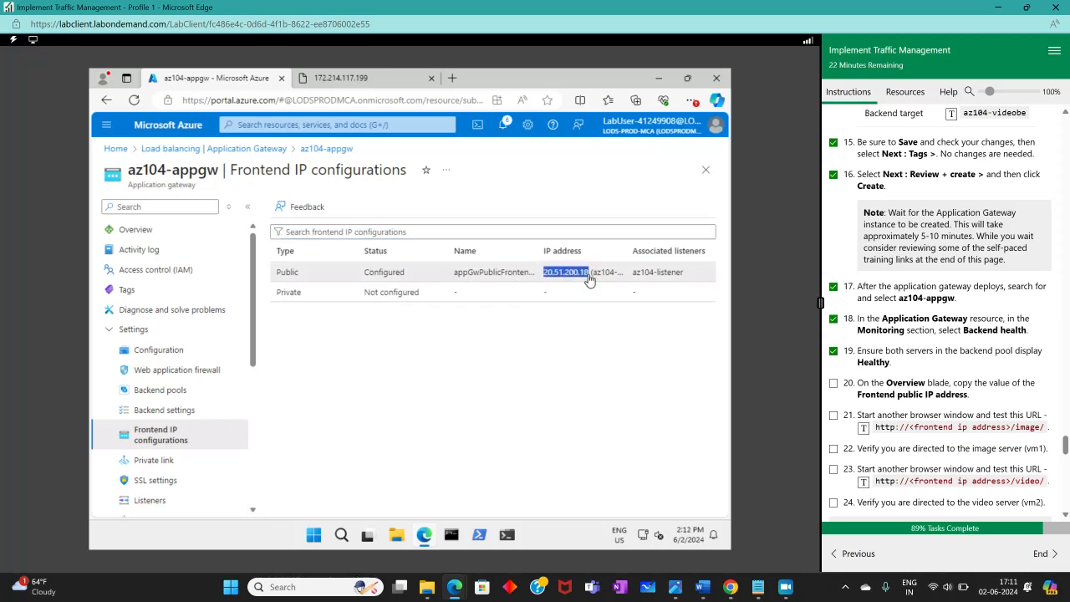
pyautogui.rightClick(589, 279)
pyautogui.click(566, 287)
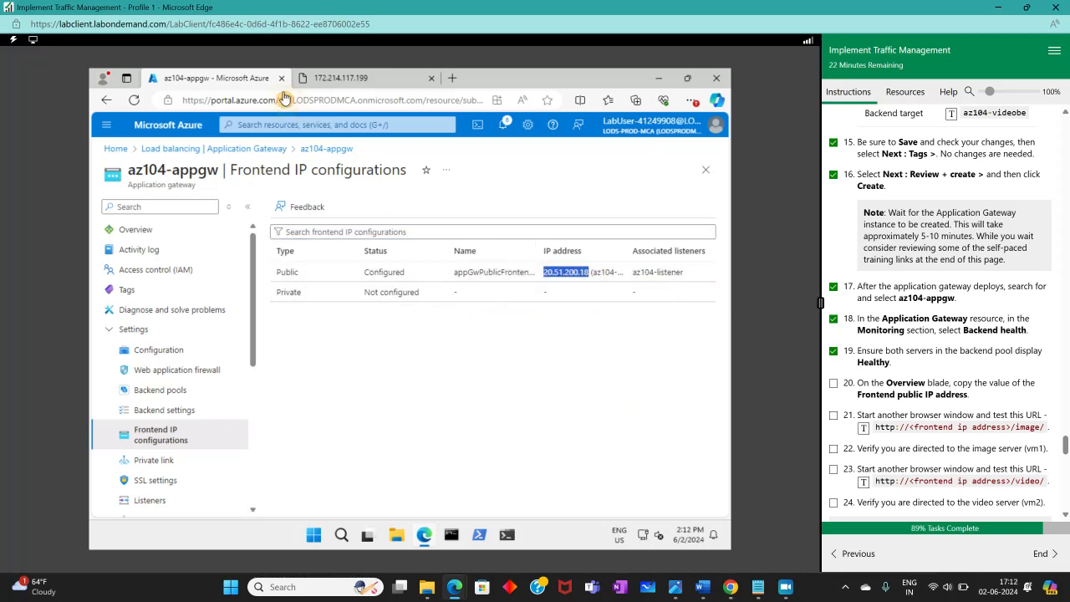
pyautogui.click(388, 76)
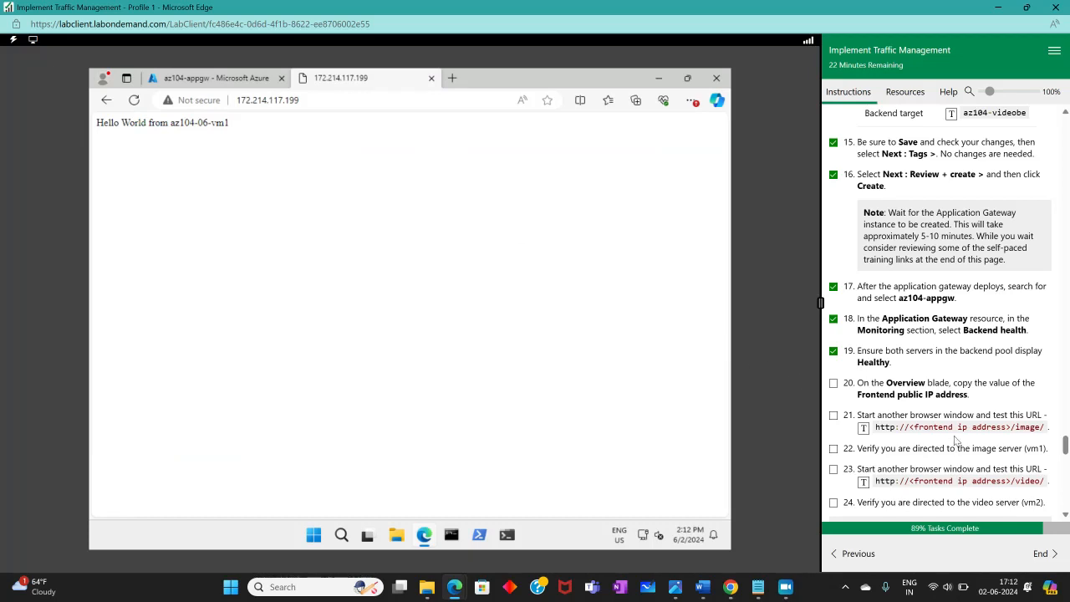
pyautogui.click(864, 428)
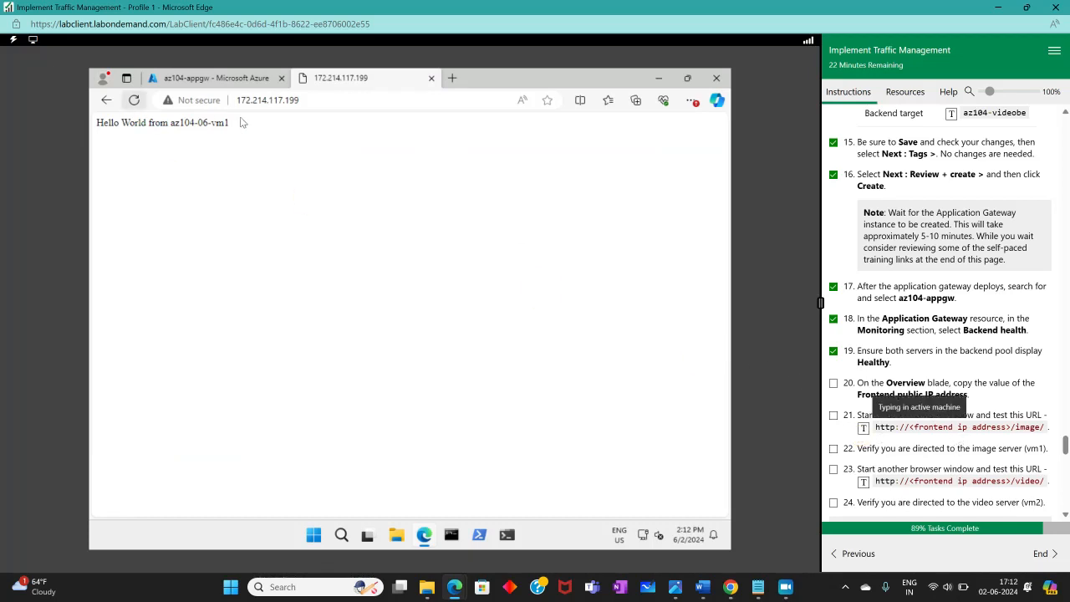
pyautogui.click(306, 105)
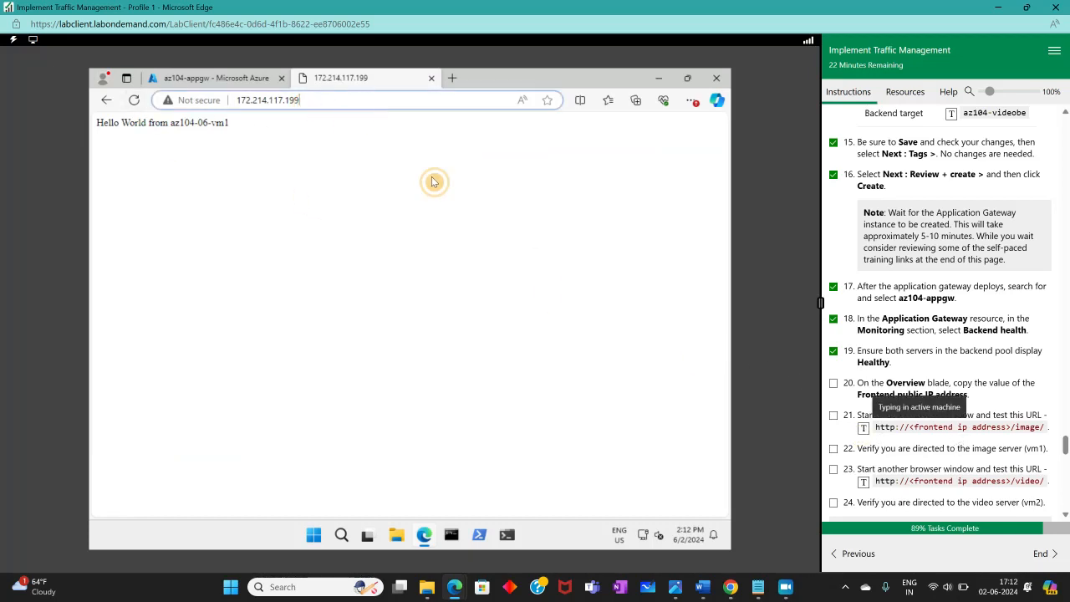
pyautogui.click(864, 428)
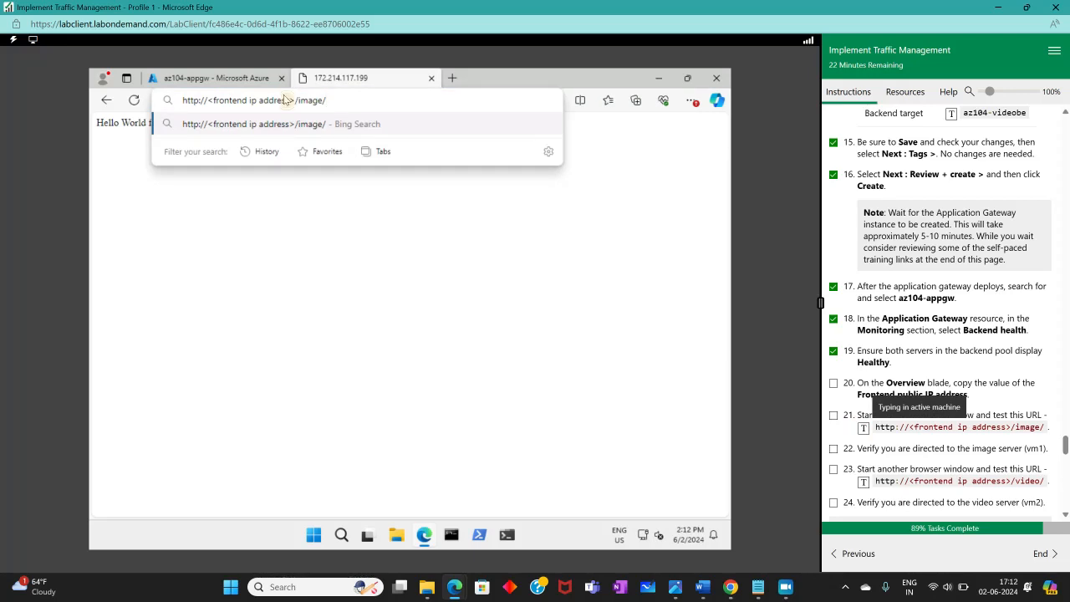
pyautogui.click(290, 102)
pyautogui.press('BackSpace')
pyautogui.press('BackSpace')
pyautogui.press('BackSpace')
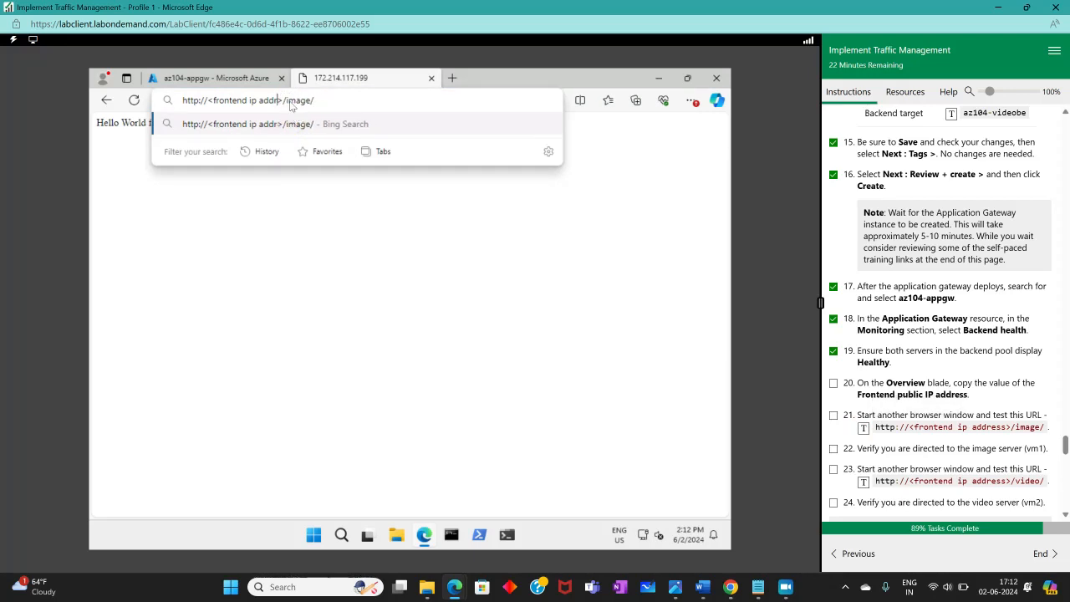
pyautogui.press('BackSpace')
pyautogui.press('Delete')
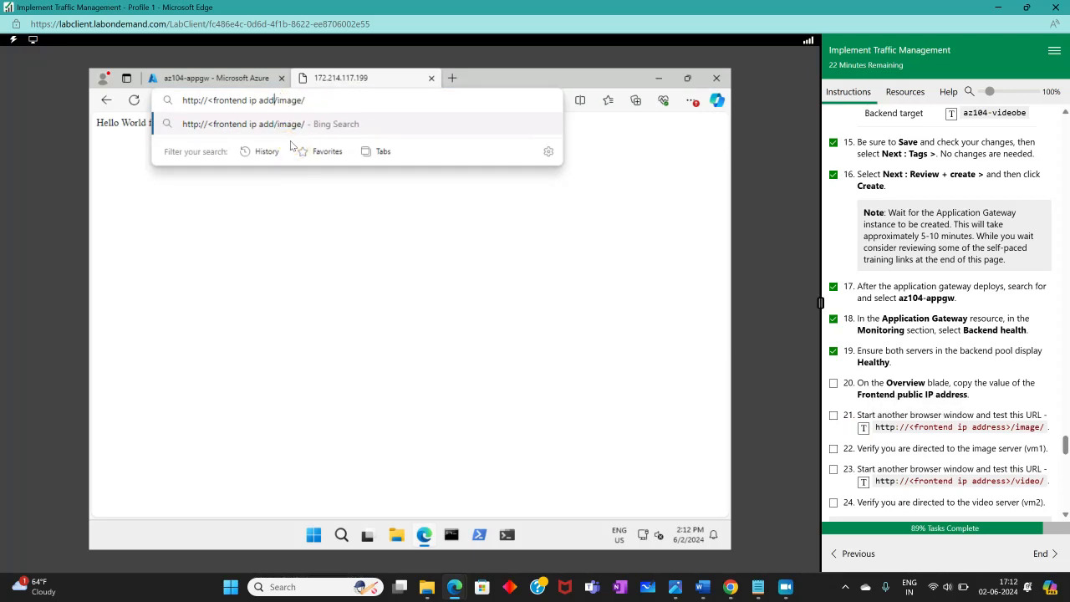
pyautogui.press('BackSpace')
pyautogui.press('BackSpace')
pyautogui.press('BackSpace')
pyautogui.press('BackSpace')
pyautogui.press('BackSpace')
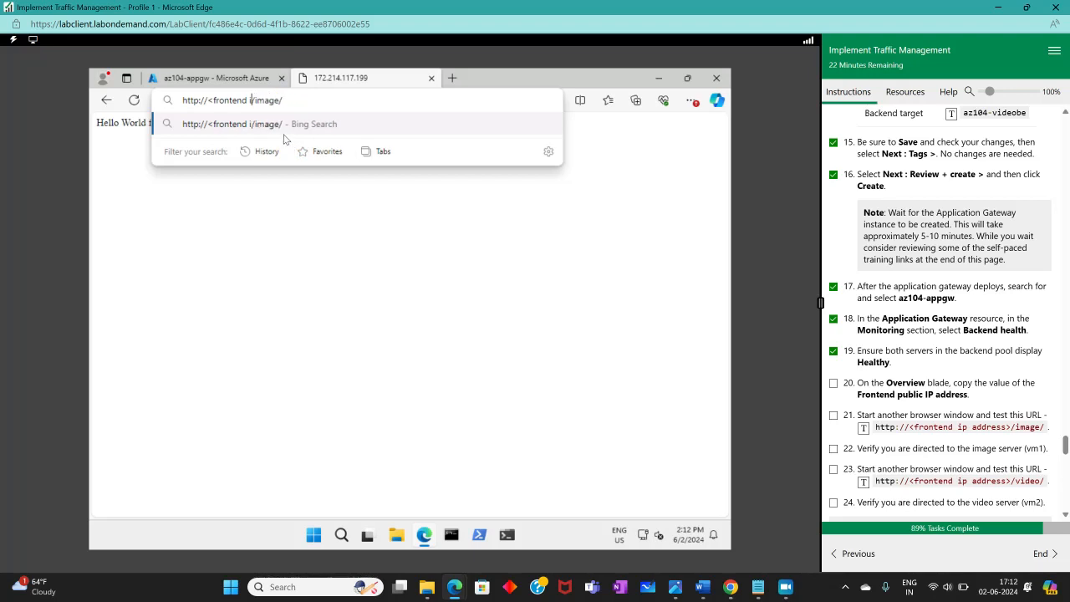
pyautogui.press('BackSpace')
pyautogui.press('BackSpace')
pyautogui.press('BackSpace')
pyautogui.press('BackSpace')
pyautogui.press('BackSpace')
pyautogui.press('BackSpace')
pyautogui.press('BackSpace')
pyautogui.press('BackSpace')
pyautogui.press('BackSpace')
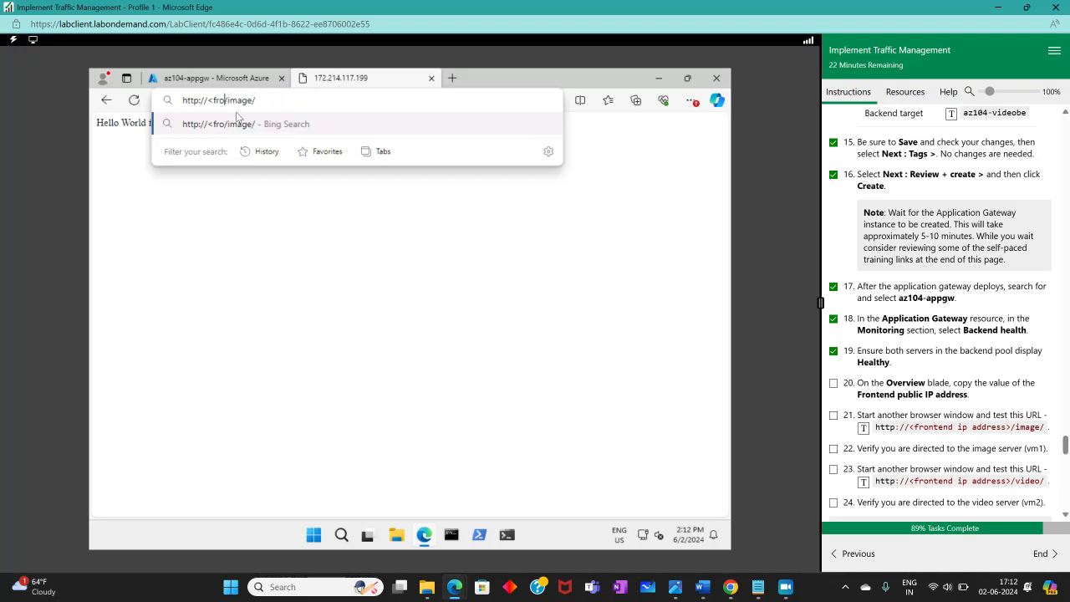
pyautogui.press('BackSpace')
pyautogui.press('BackSpace')
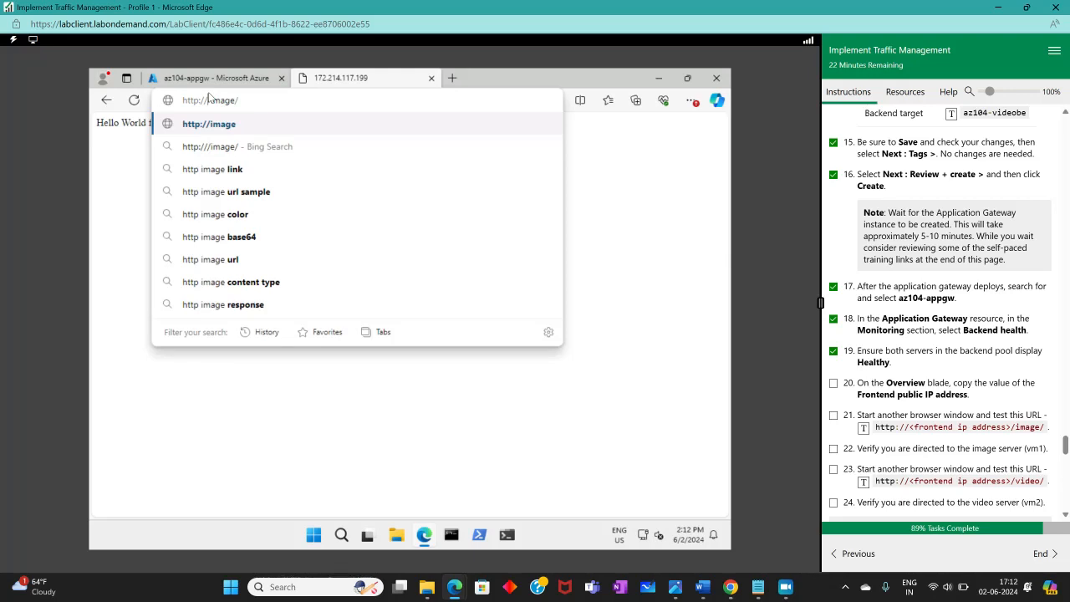
pyautogui.hotkey('ctrl', 'v')
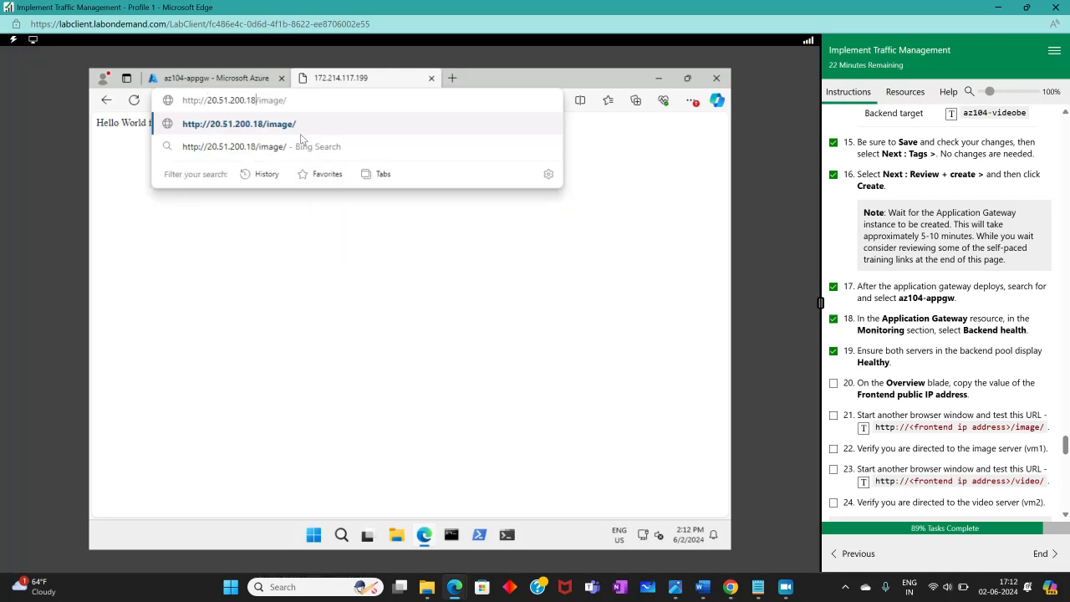
pyautogui.press('Return')
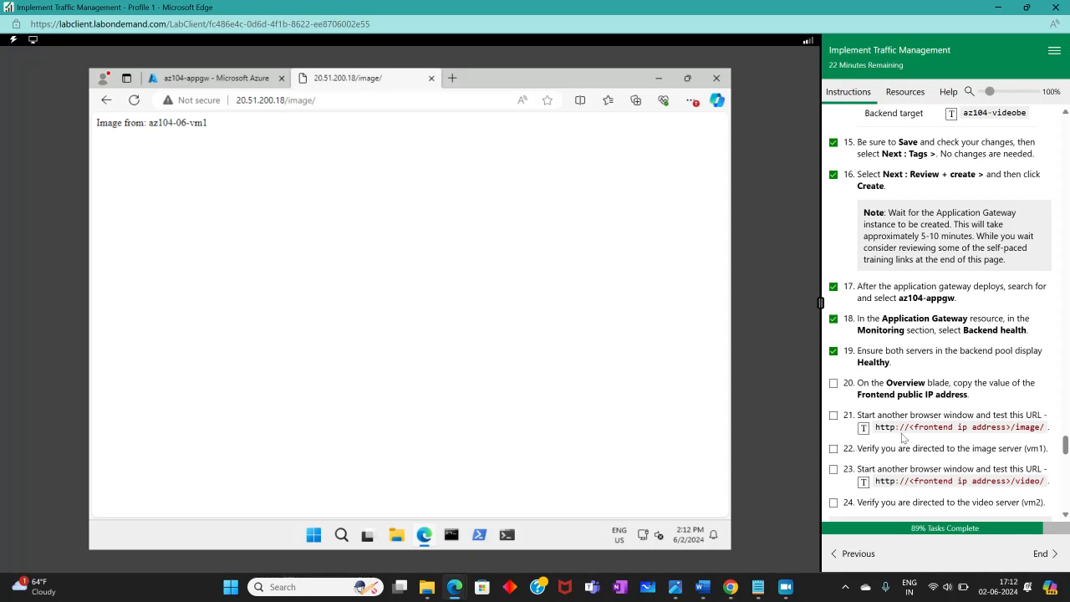
# Mark lab tasks 20, 21 and 22 complete in the instructions
pyautogui.click(834, 416)
pyautogui.scroll(-1, 970, 468)
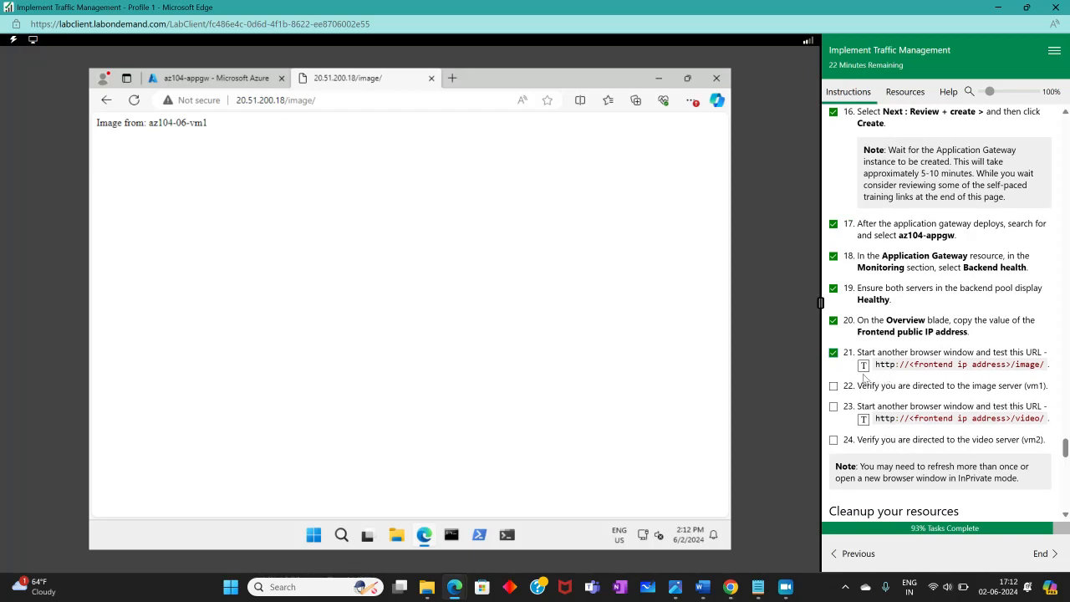
pyautogui.click(834, 387)
pyautogui.click(299, 100)
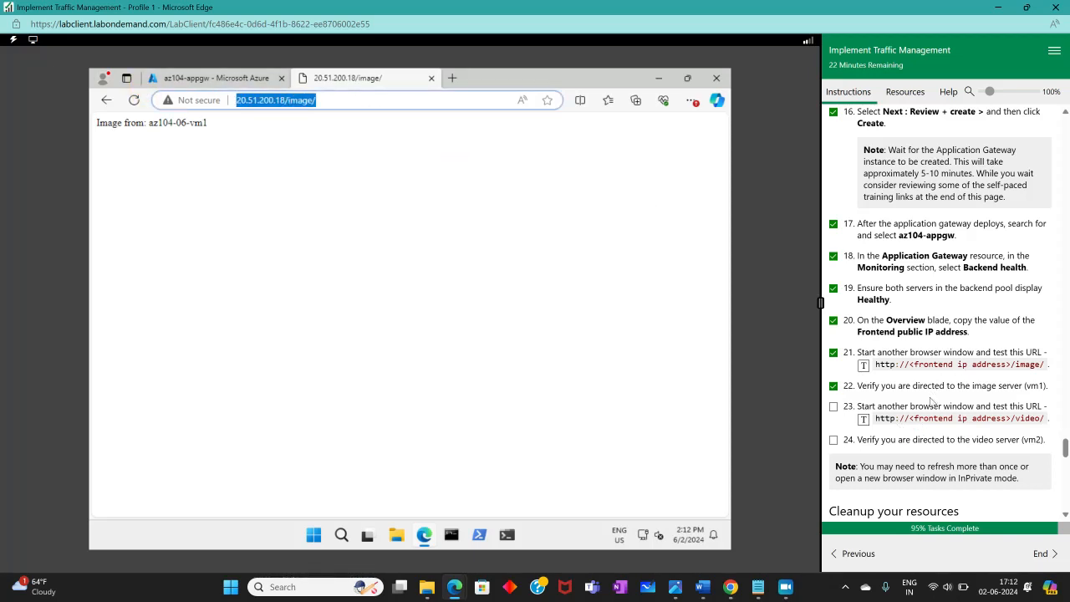
pyautogui.click(864, 418)
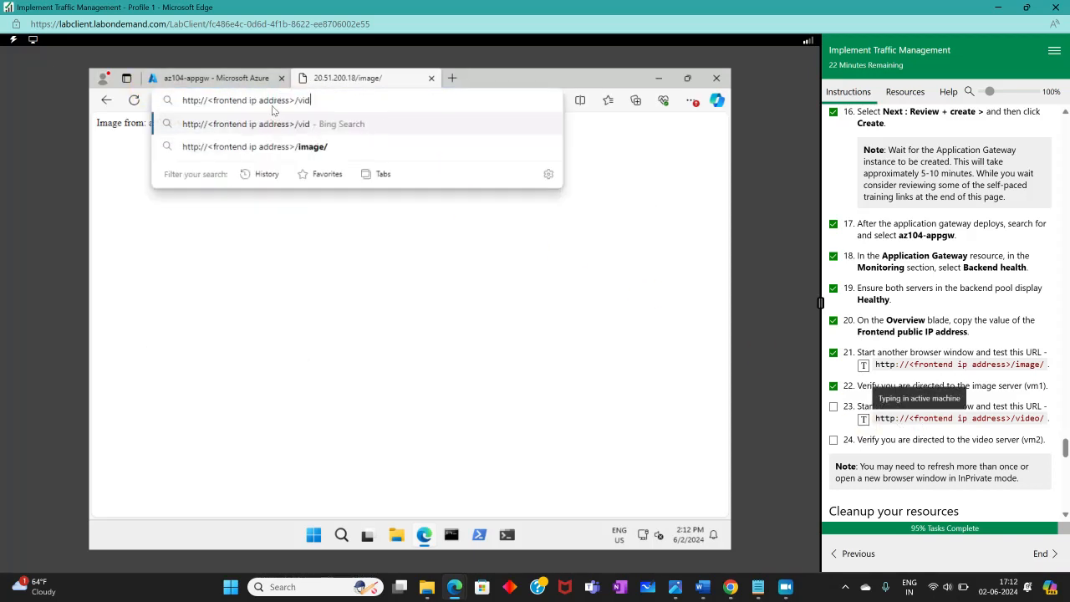
pyautogui.moveTo(294, 100); pyautogui.dragTo(201, 94)
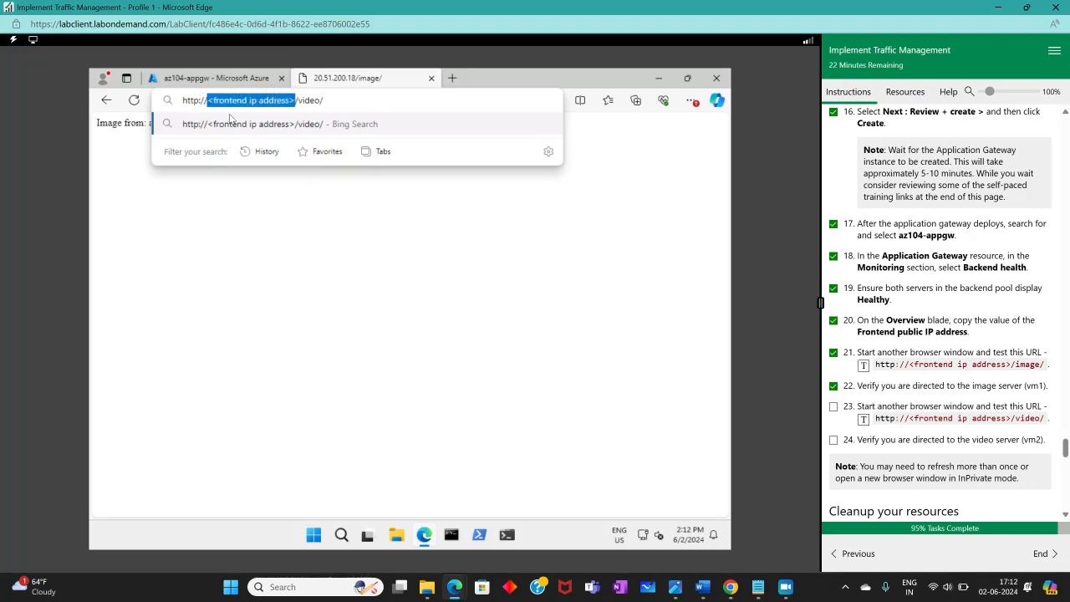
pyautogui.hotkey('ctrl', 'v')
pyautogui.press('Return')
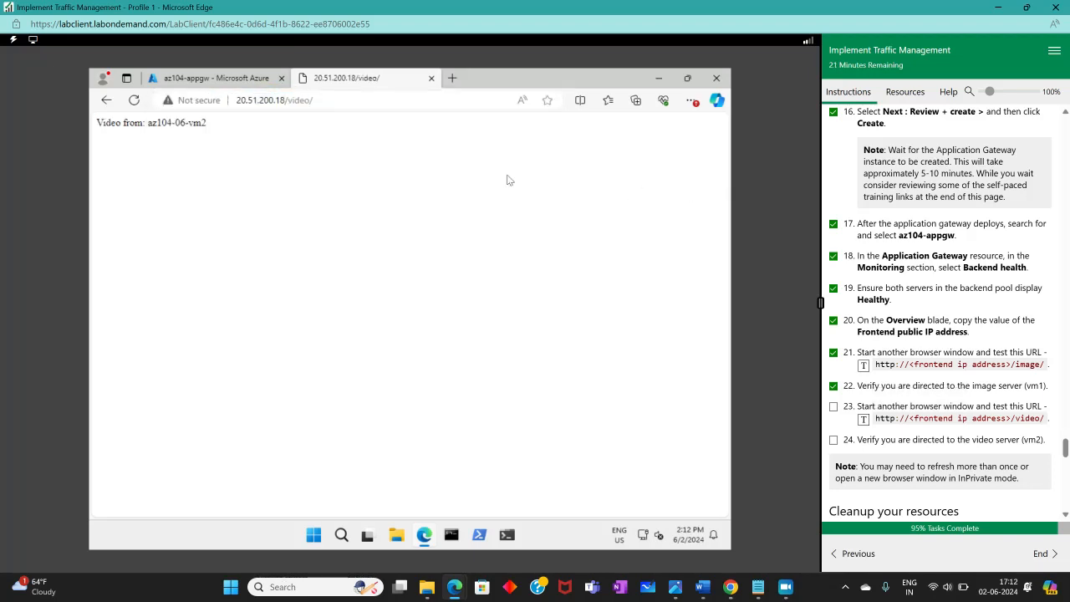
pyautogui.moveTo(100, 123); pyautogui.dragTo(195, 126)
pyautogui.rightClick(200, 126)
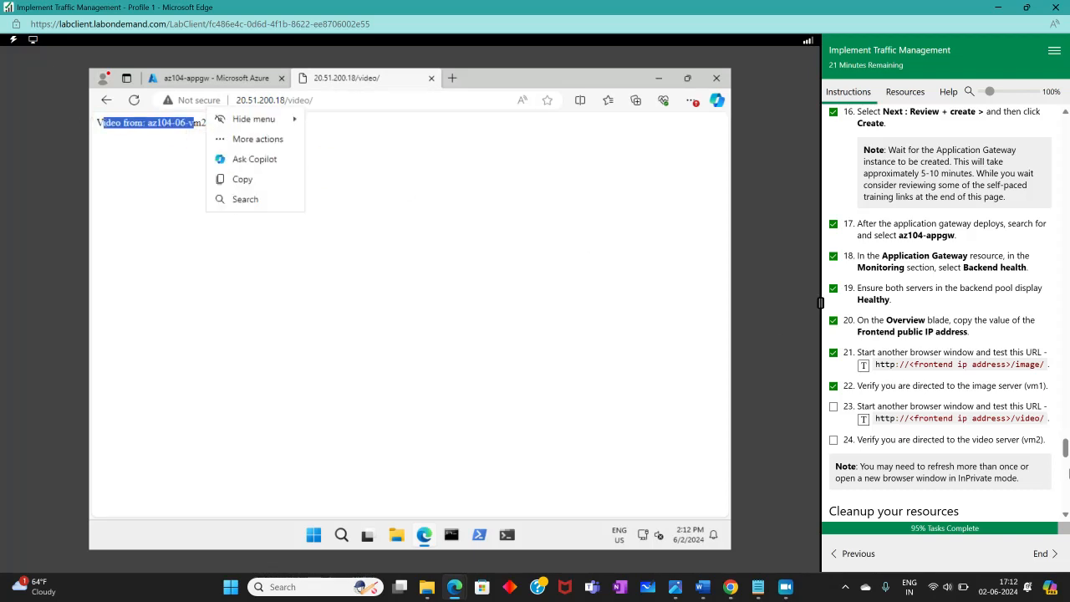
pyautogui.click(240, 176)
# Mark lab tasks 23 and 24 complete and return to az104-appgw's frontend IP configurations in the Azure portal
pyautogui.click(834, 407)
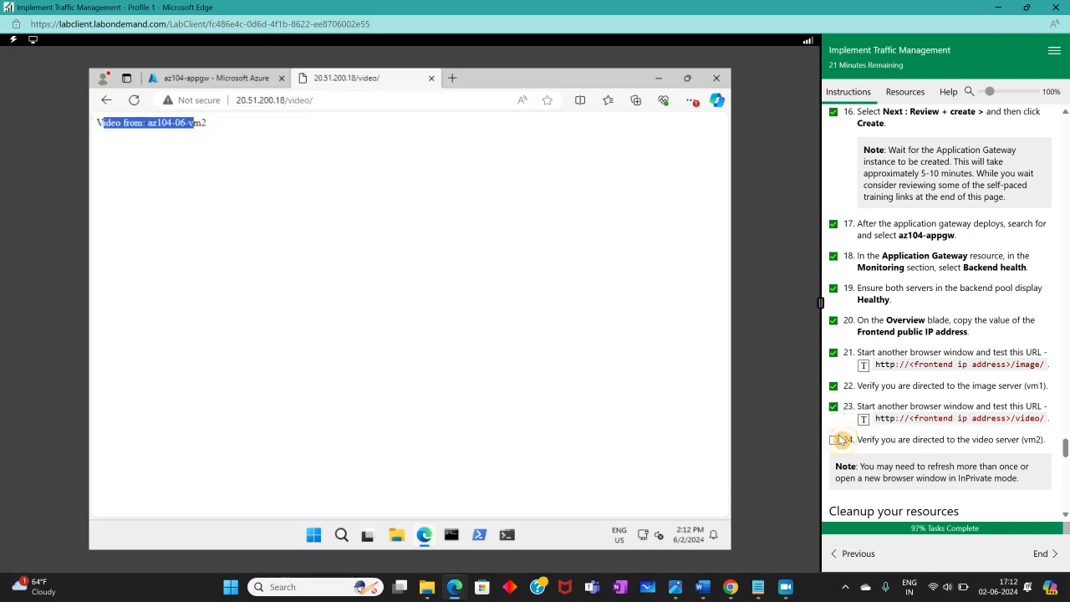
pyautogui.click(833, 440)
pyautogui.scroll(-3, 962, 495)
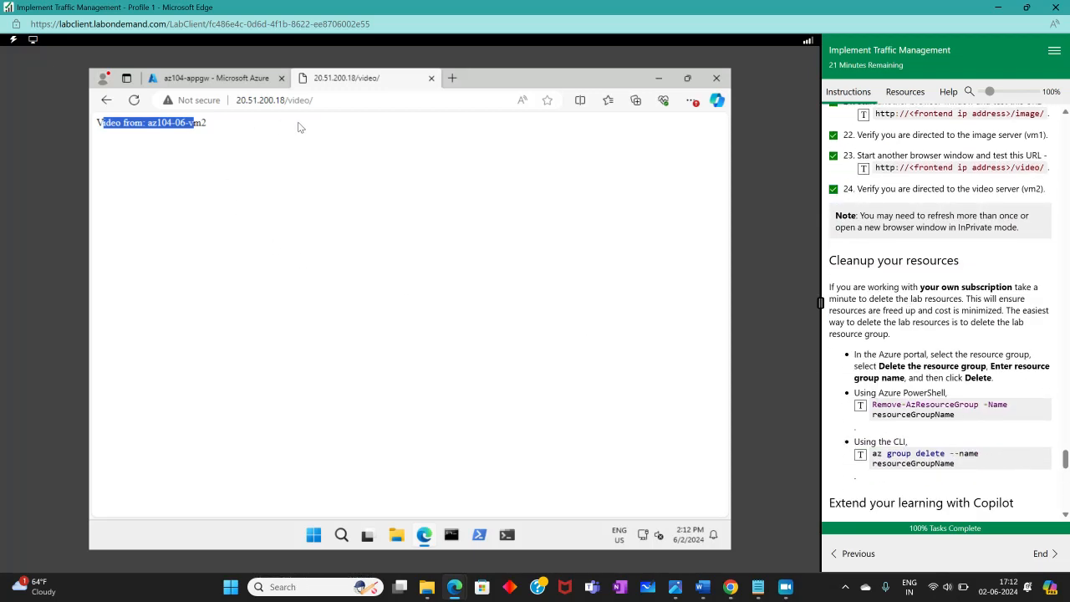
pyautogui.click(205, 80)
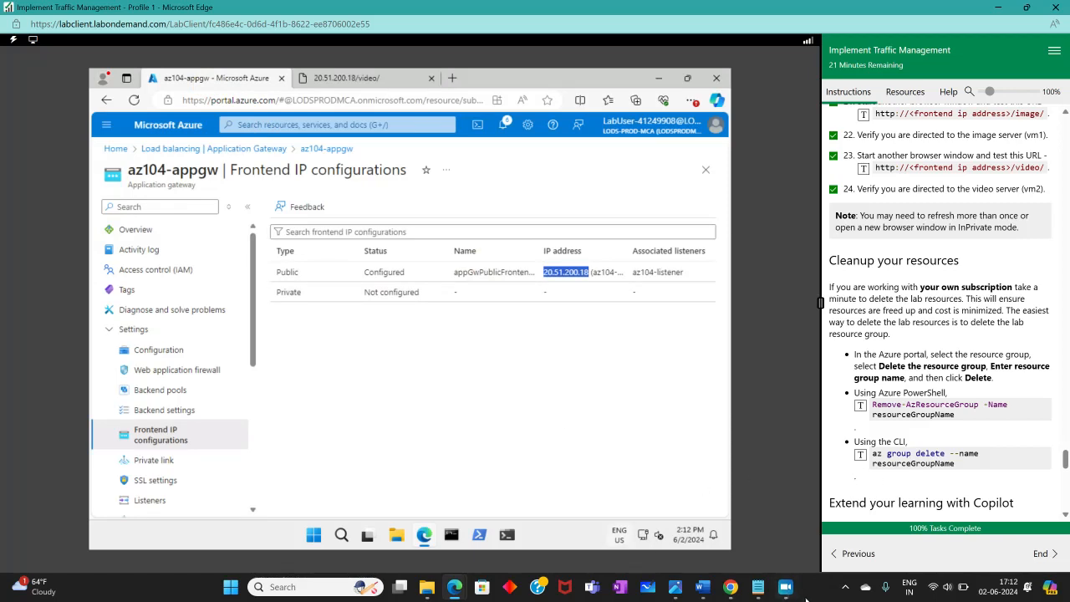